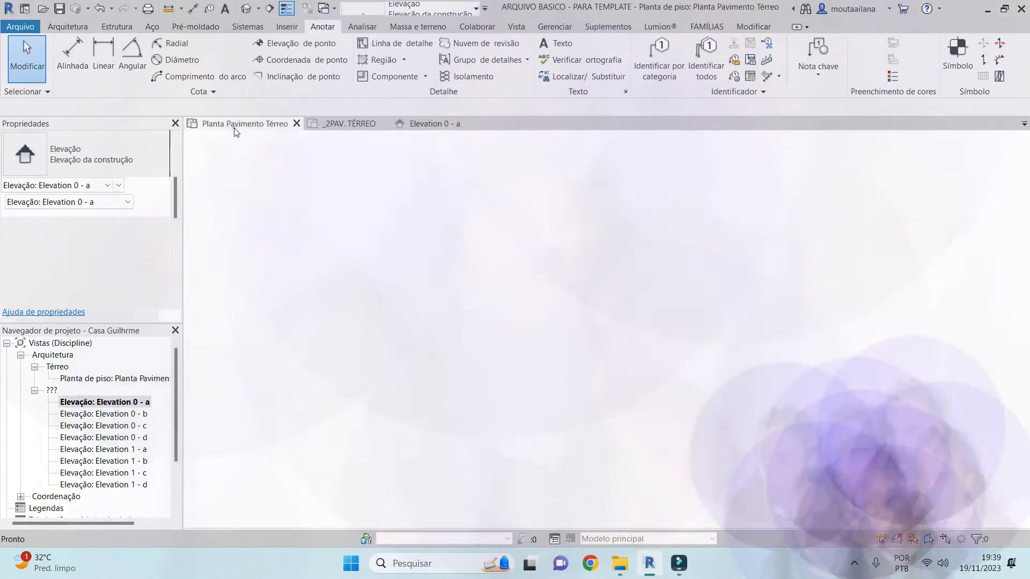
Check the open project views and open the house project's Planta Pavimento Térreo floor plan
{"action": "left_click", "coordinate": [235, 128]}
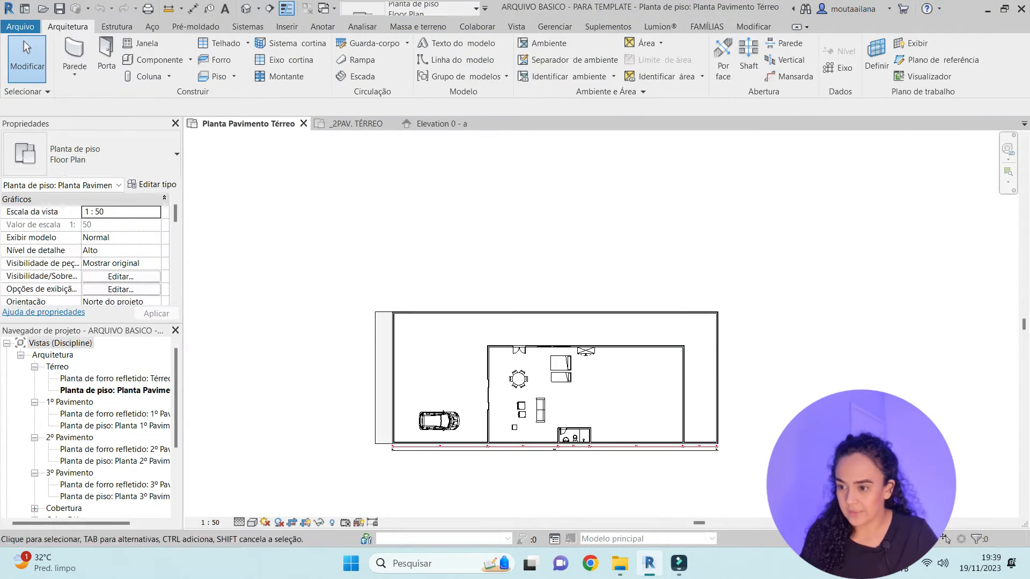
{"action": "left_click", "coordinate": [356, 128]}
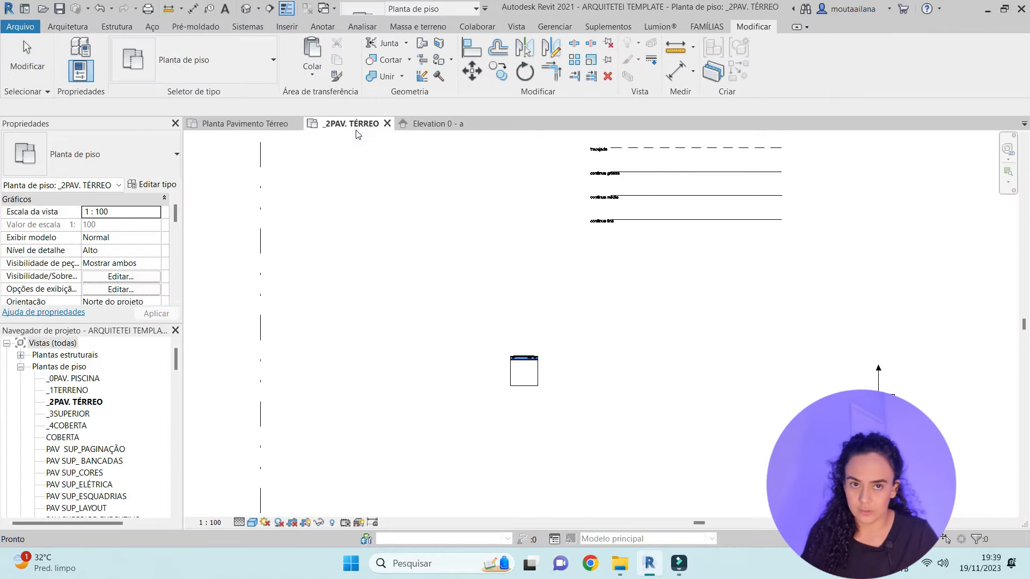
{"action": "left_click", "coordinate": [435, 123]}
{"action": "double_click", "coordinate": [107, 379]}
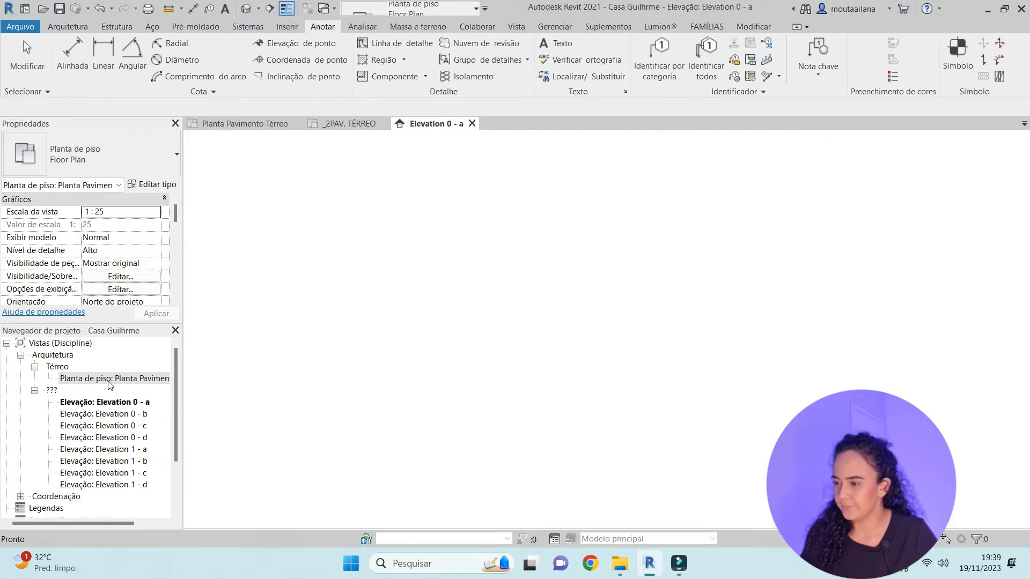
Examine the ground floor plan's walls, windows, door openings and floor finishes around the kitchen, bathrooms and corridor
{"action": "scroll", "coordinate": [606, 295], "scroll_direction": "up", "scroll_amount": 5}
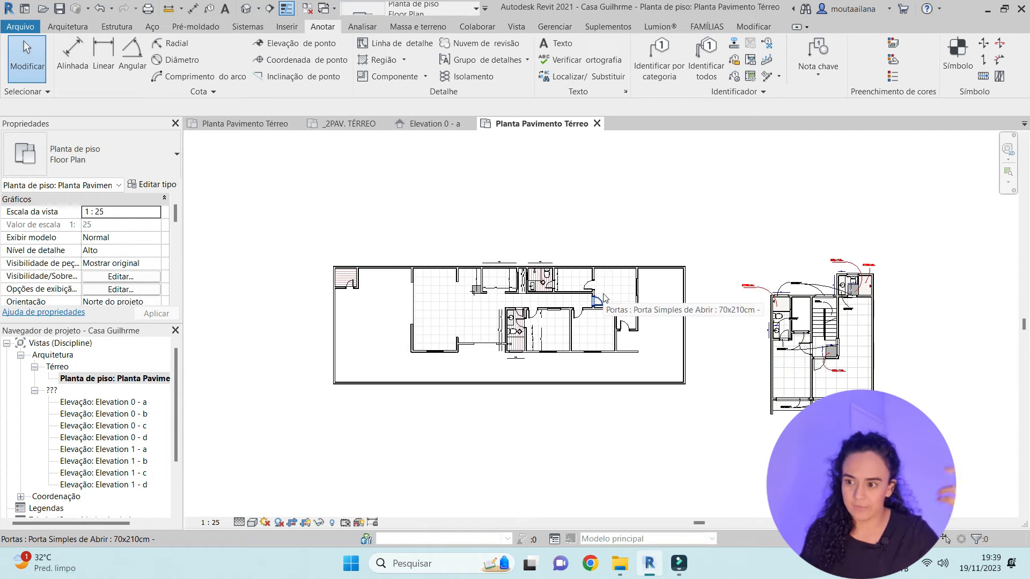
{"action": "scroll", "coordinate": [605, 299], "scroll_direction": "up", "scroll_amount": 5}
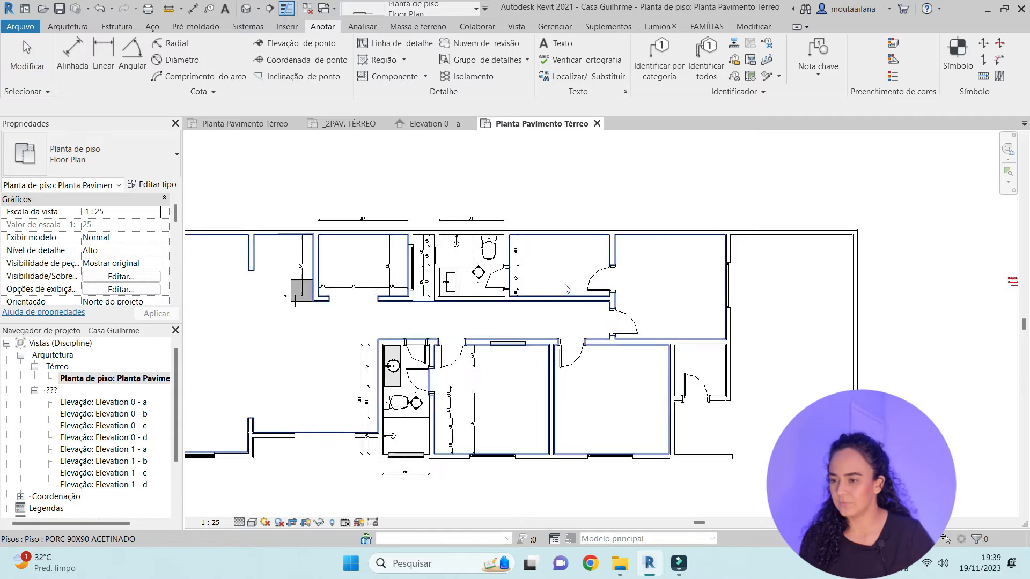
{"action": "scroll", "coordinate": [646, 307], "scroll_direction": "down", "scroll_amount": 2}
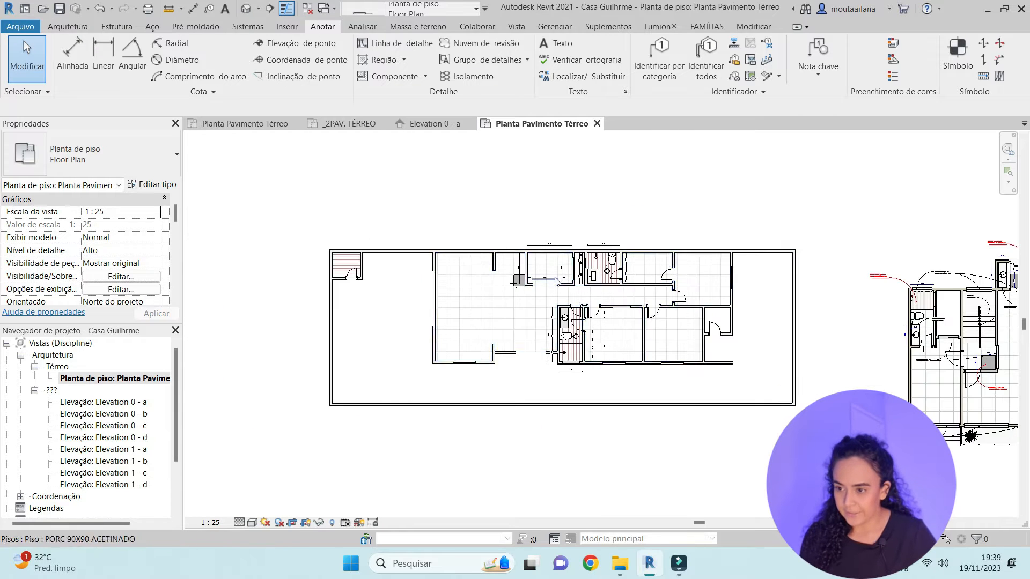
{"action": "scroll", "coordinate": [617, 360], "scroll_direction": "up", "scroll_amount": 4}
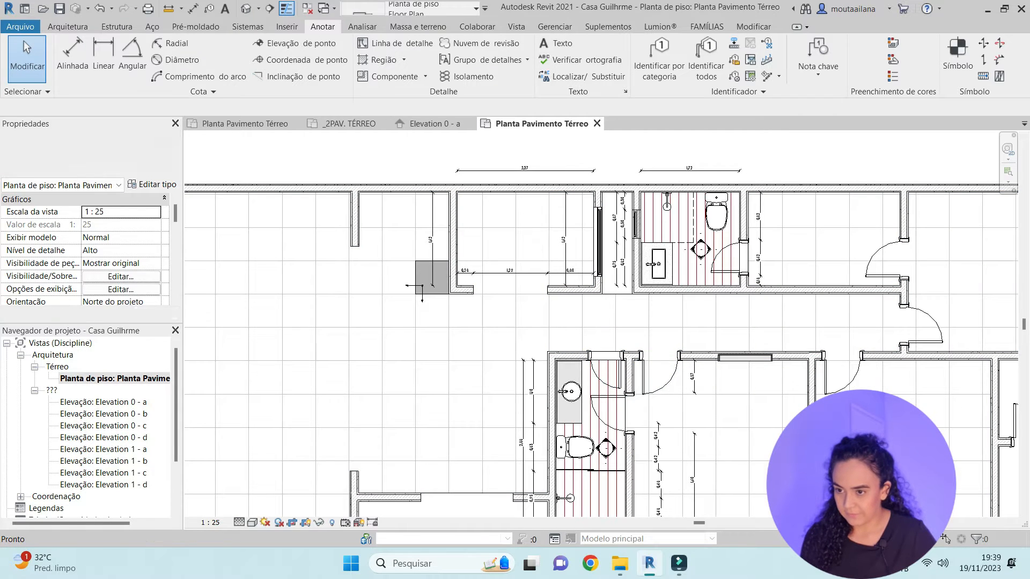
{"action": "scroll", "coordinate": [700, 199], "scroll_direction": "up", "scroll_amount": 3}
{"action": "scroll", "coordinate": [644, 300], "scroll_direction": "down", "scroll_amount": 5}
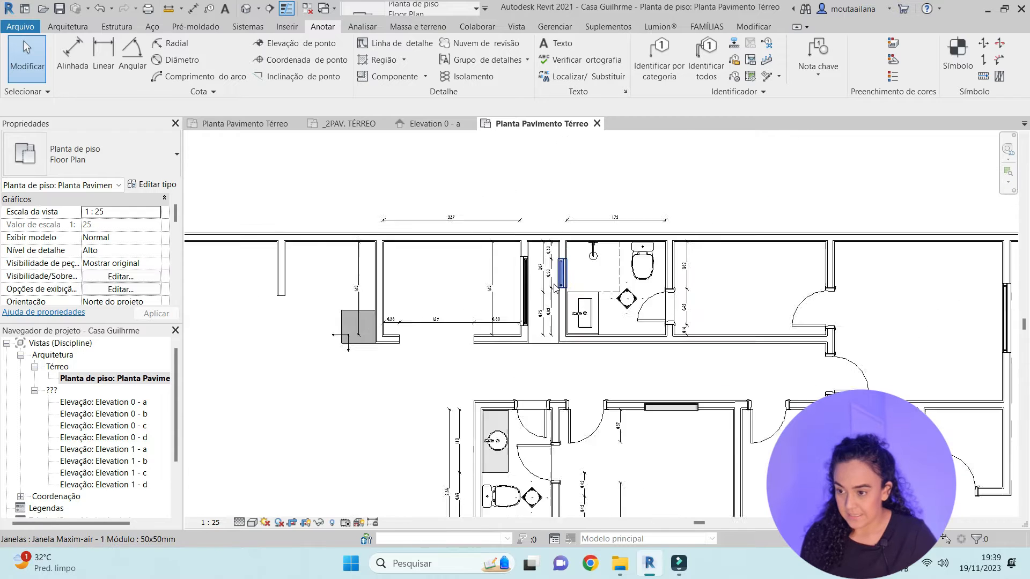
{"action": "scroll", "coordinate": [572, 423], "scroll_direction": "up", "scroll_amount": 3}
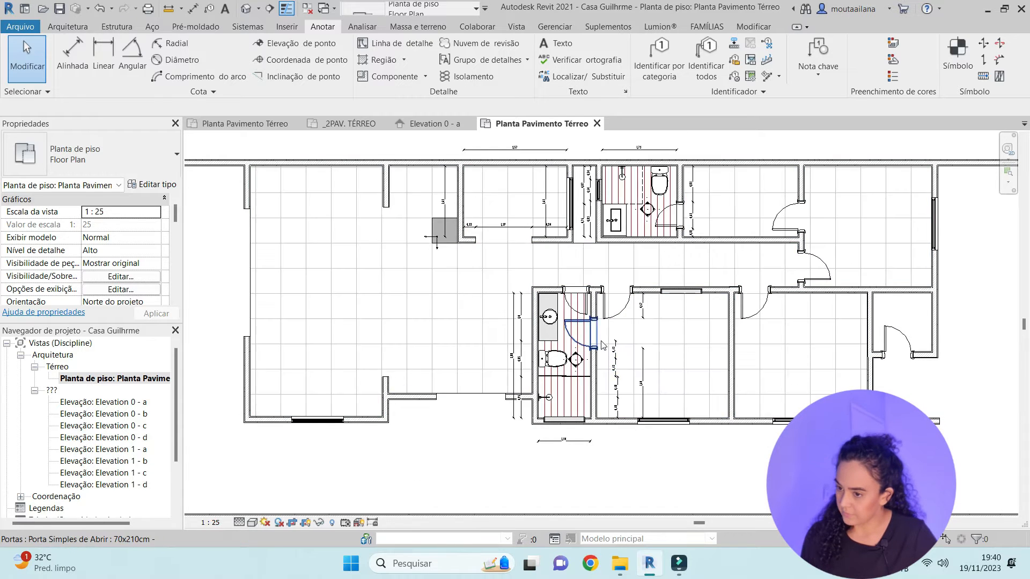
{"action": "scroll", "coordinate": [634, 286], "scroll_direction": "up", "scroll_amount": 3}
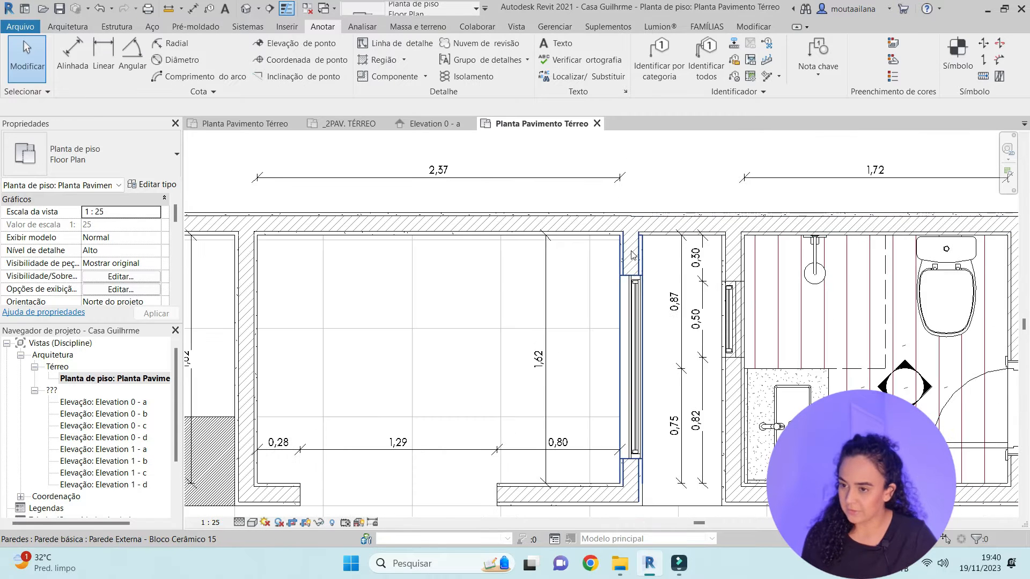
{"action": "scroll", "coordinate": [591, 228], "scroll_direction": "up", "scroll_amount": 1}
{"action": "scroll", "coordinate": [591, 228], "scroll_direction": "down", "scroll_amount": 1}
{"action": "scroll", "coordinate": [591, 228], "scroll_direction": "up", "scroll_amount": 2}
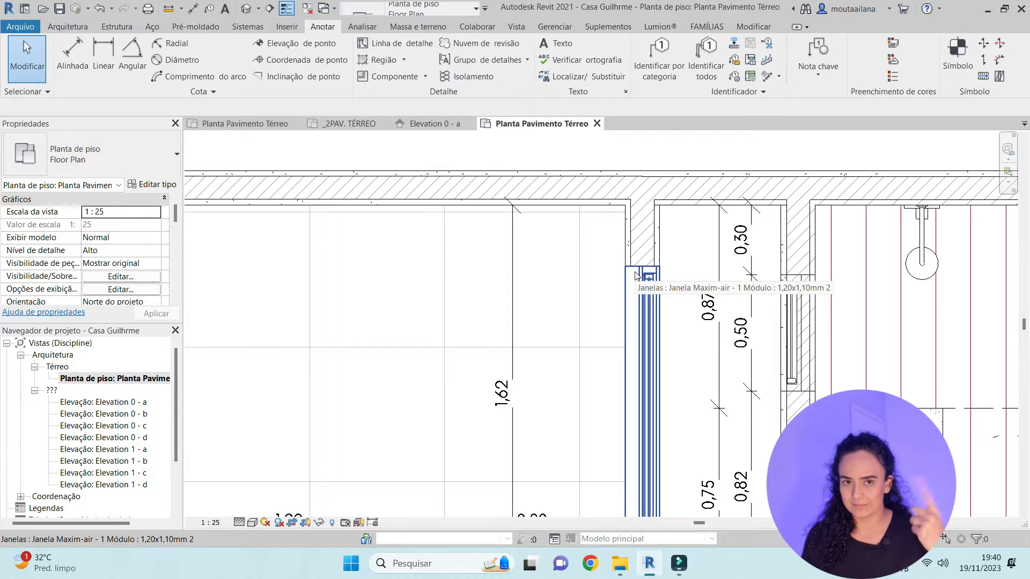
{"action": "scroll", "coordinate": [635, 277], "scroll_direction": "down", "scroll_amount": 3}
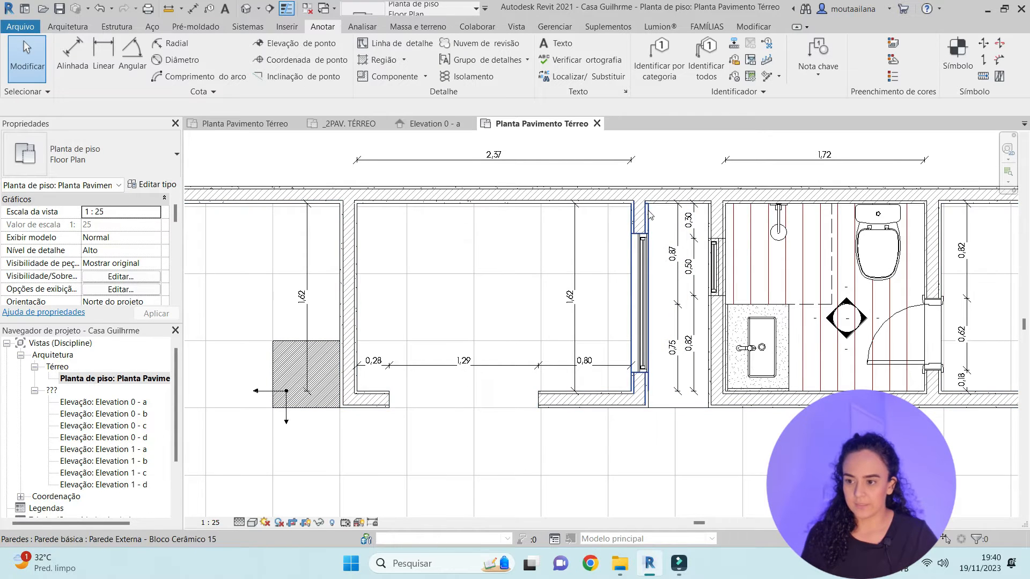
{"action": "scroll", "coordinate": [354, 215], "scroll_direction": "down", "scroll_amount": 3}
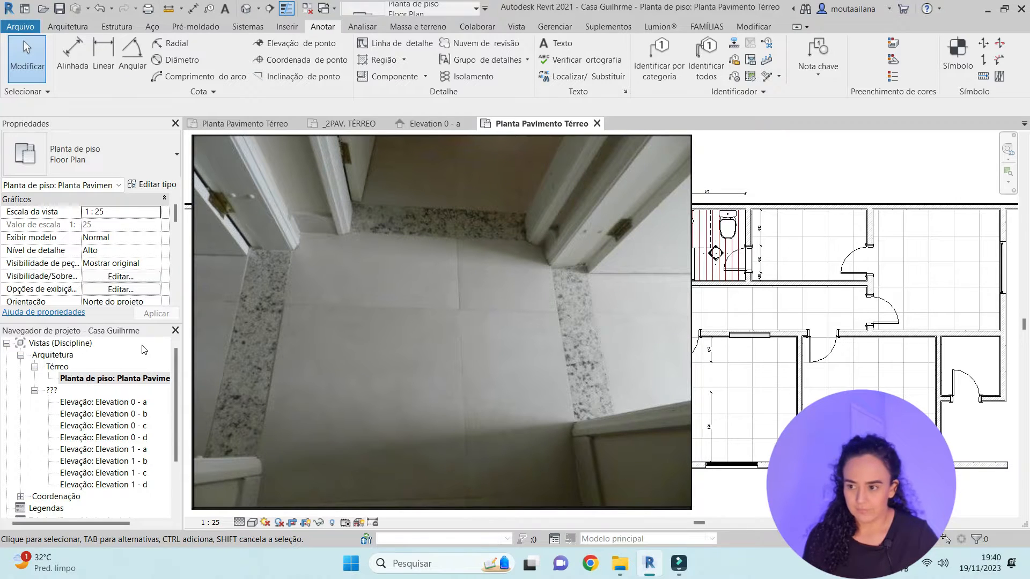
{"action": "scroll", "coordinate": [579, 270], "scroll_direction": "up", "scroll_amount": 3}
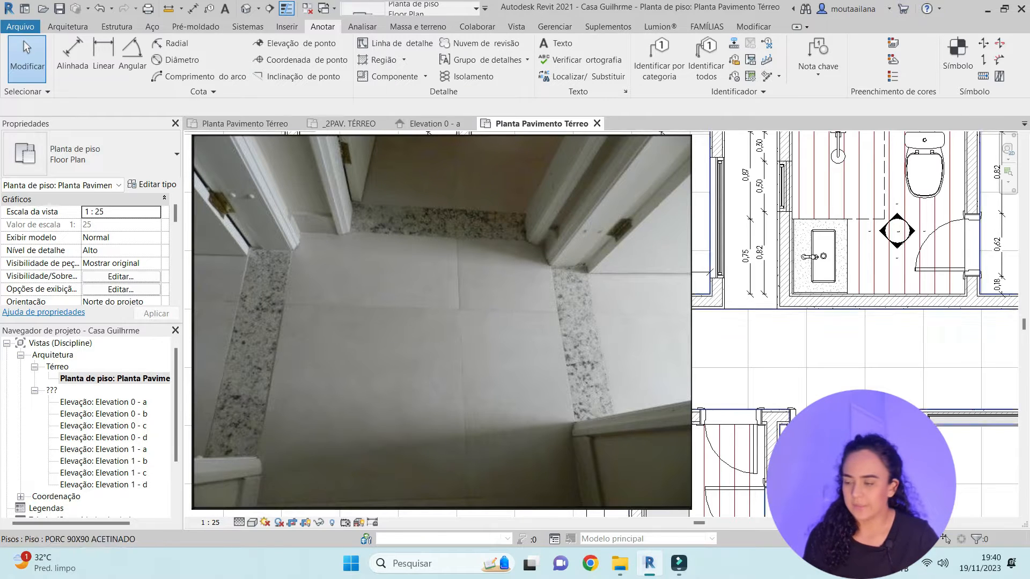
{"action": "scroll", "coordinate": [499, 258], "scroll_direction": "down", "scroll_amount": 4}
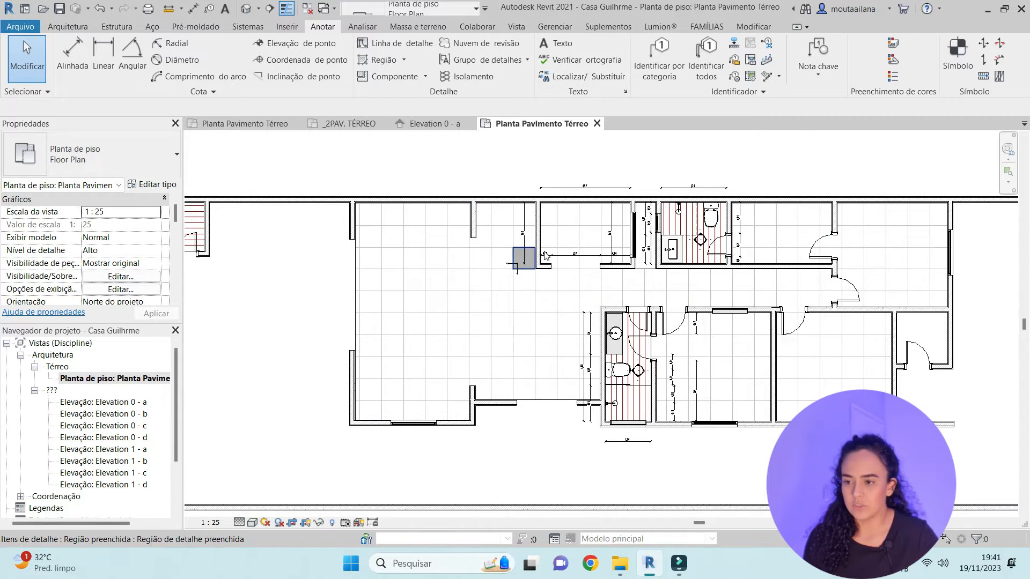
{"action": "scroll", "coordinate": [590, 241], "scroll_direction": "up", "scroll_amount": 4}
{"action": "scroll", "coordinate": [657, 410], "scroll_direction": "up", "scroll_amount": 2}
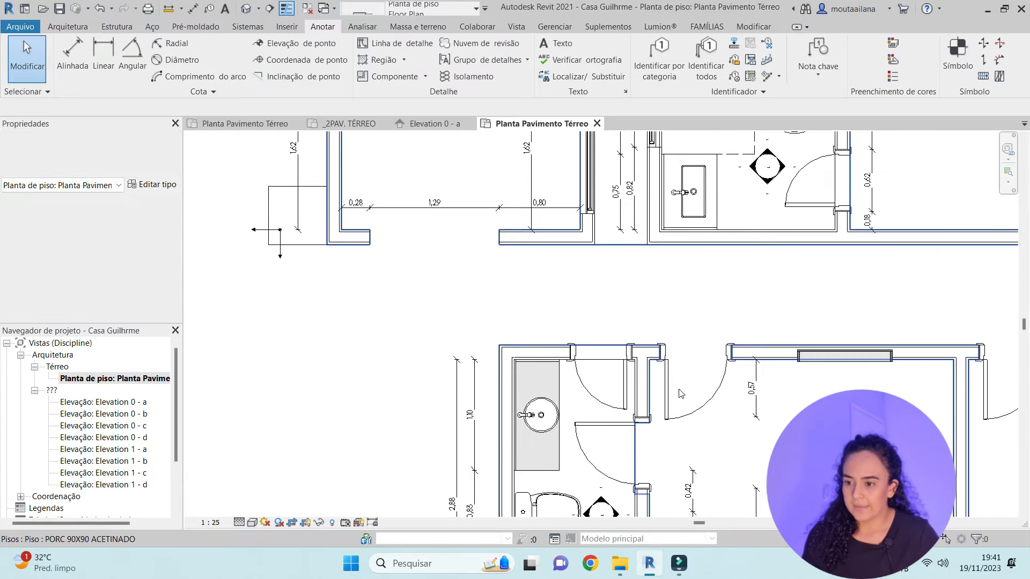
{"action": "left_click", "coordinate": [668, 377]}
{"action": "key", "text": "Escape"}
{"action": "left_click", "coordinate": [672, 380]}
{"action": "key", "text": "Escape"}
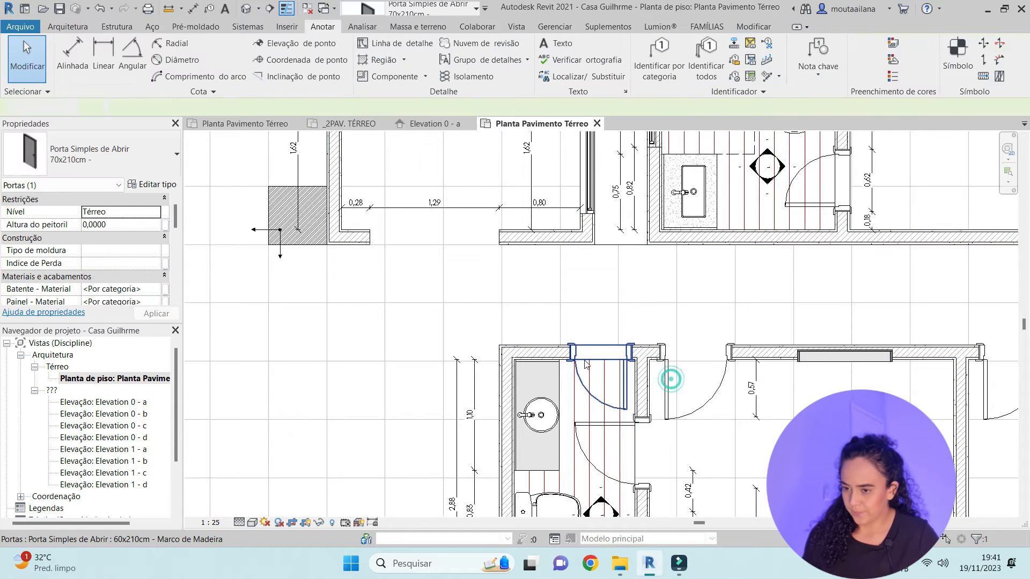
{"action": "scroll", "coordinate": [583, 362], "scroll_direction": "down", "scroll_amount": 3}
{"action": "left_click", "coordinate": [638, 378]}
{"action": "key", "text": "v"}
{"action": "key", "text": "Escape"}
{"action": "left_click", "coordinate": [633, 378]}
{"action": "key", "text": "Escape"}
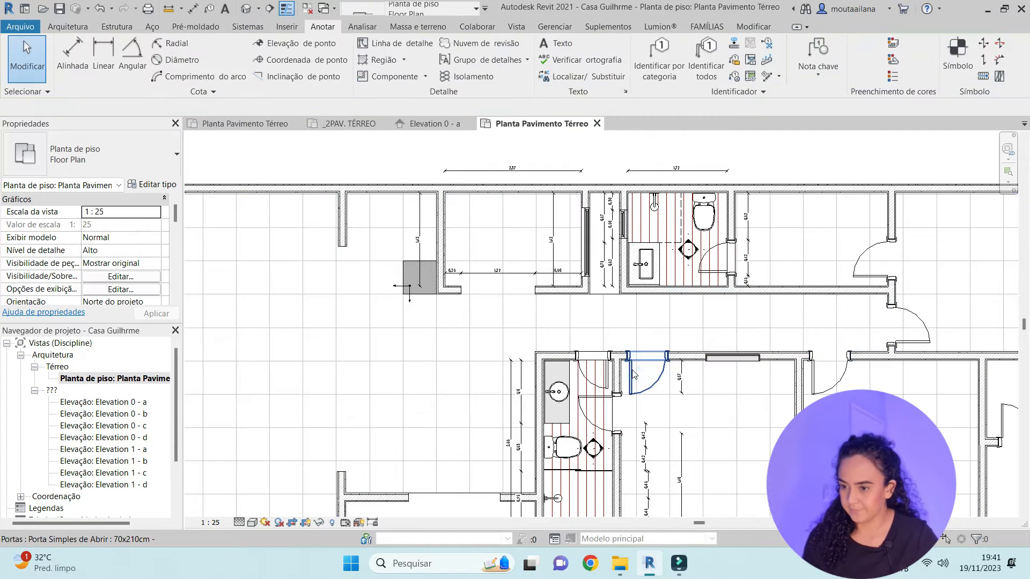
Hide the whole door category in the ground floor plan view, starting from a 70x210cm door
{"action": "left_click", "coordinate": [633, 374]}
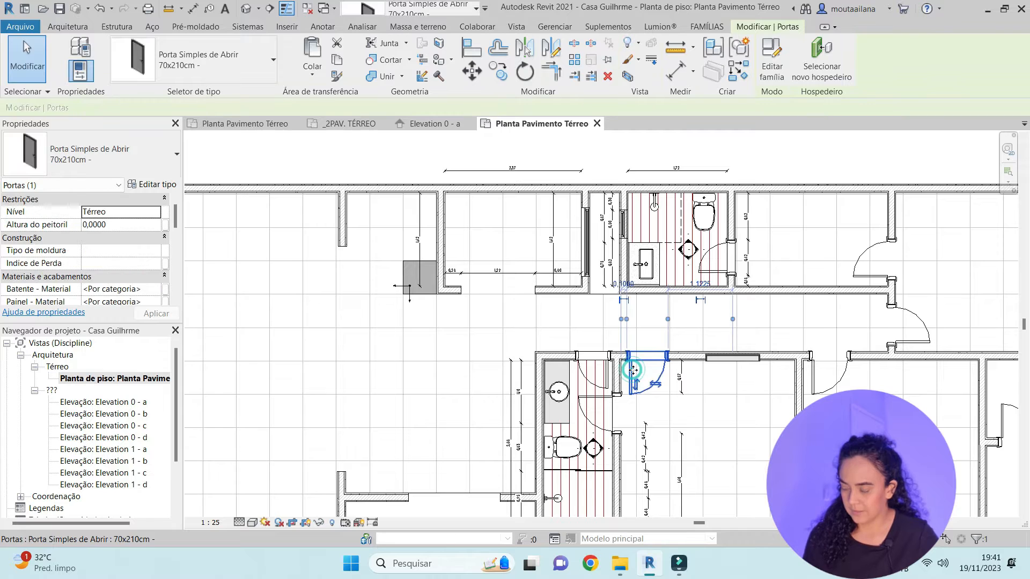
{"action": "key", "text": "v"}
{"action": "key", "text": "h"}
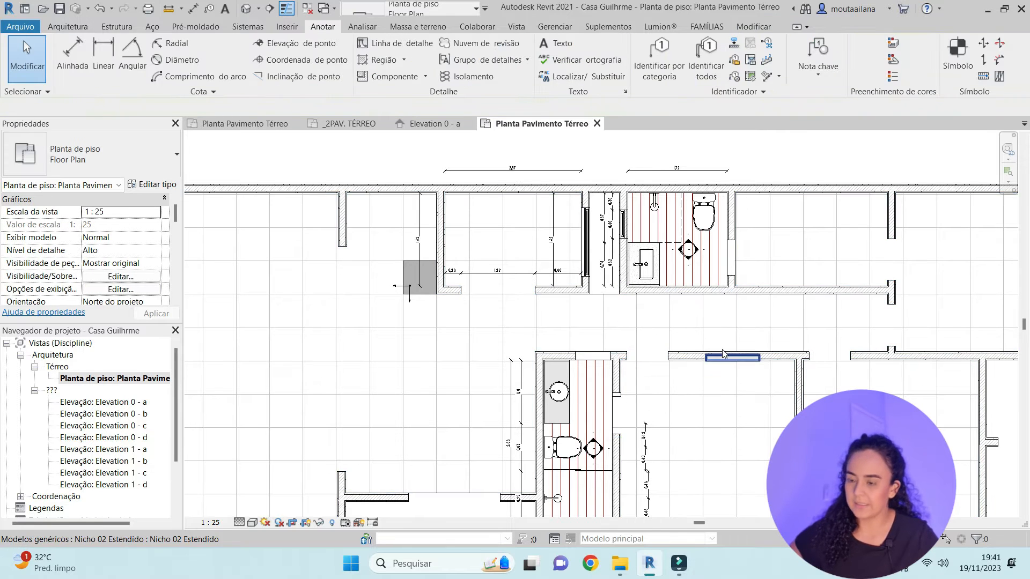
{"action": "scroll", "coordinate": [590, 343], "scroll_direction": "up", "scroll_amount": 2}
{"action": "scroll", "coordinate": [537, 313], "scroll_direction": "down", "scroll_amount": 3}
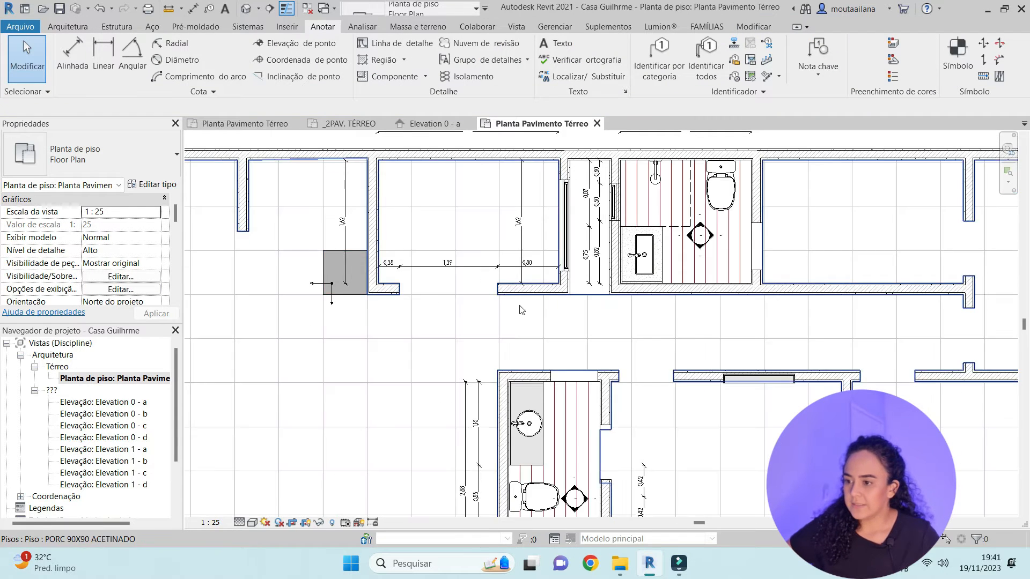
{"action": "scroll", "coordinate": [409, 298], "scroll_direction": "up", "scroll_amount": 4}
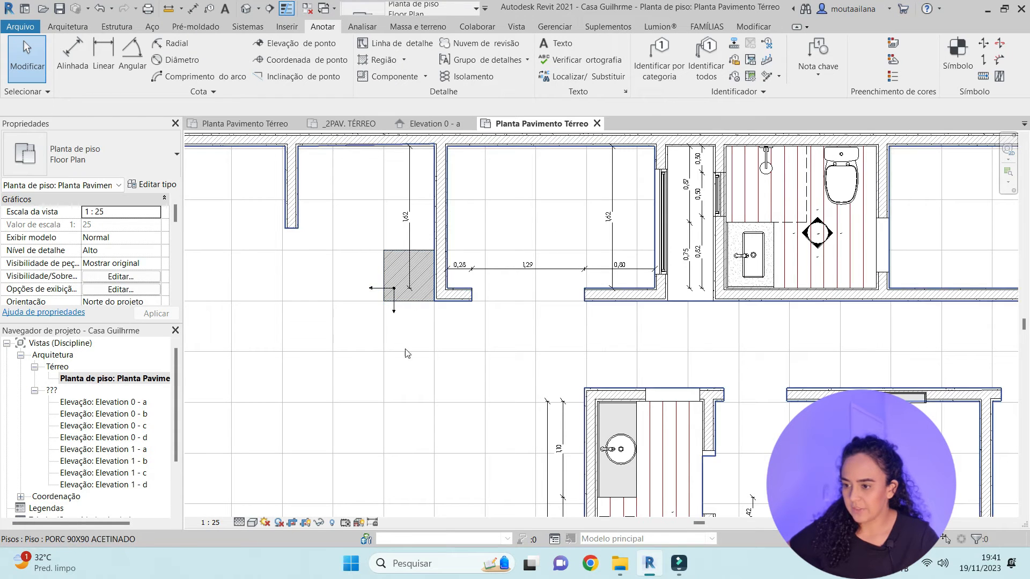
{"action": "scroll", "coordinate": [408, 327], "scroll_direction": "down", "scroll_amount": 2}
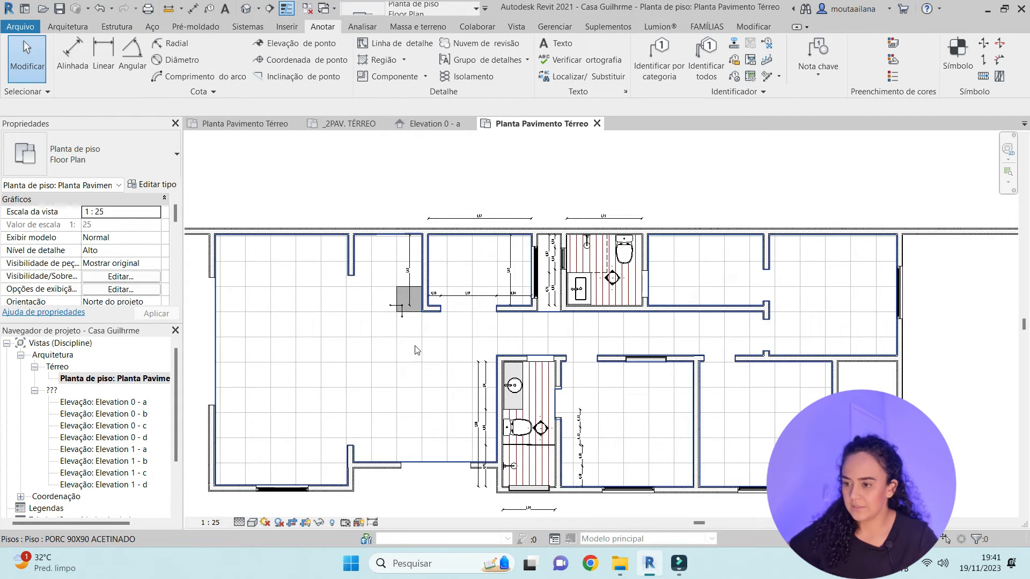
{"action": "middle_click_drag", "start_coordinate": [414, 346], "coordinate": [440, 348]}
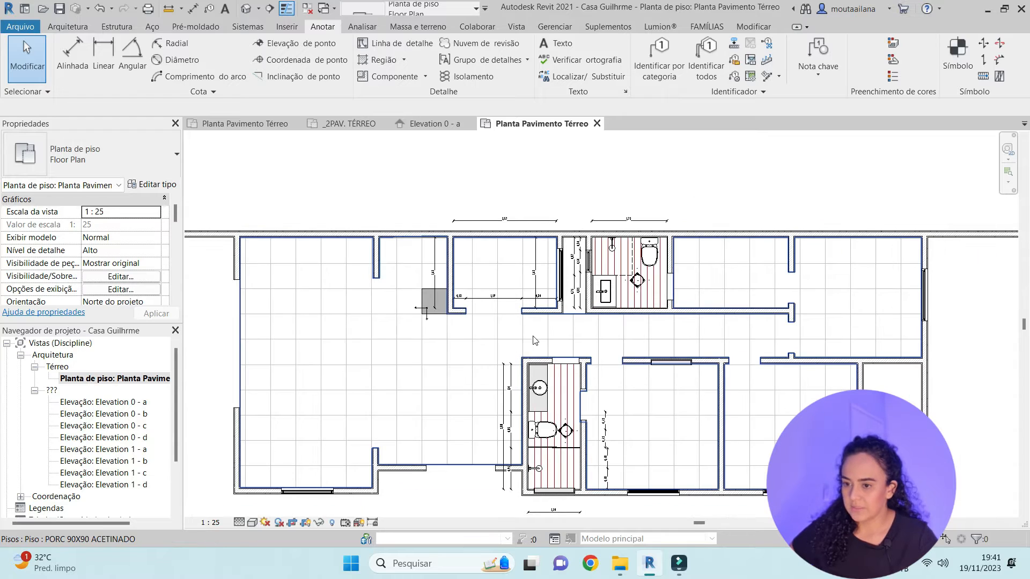
{"action": "key", "text": "d"}
{"action": "key", "text": "i"}
{"action": "scroll", "coordinate": [547, 354], "scroll_direction": "up", "scroll_amount": 2}
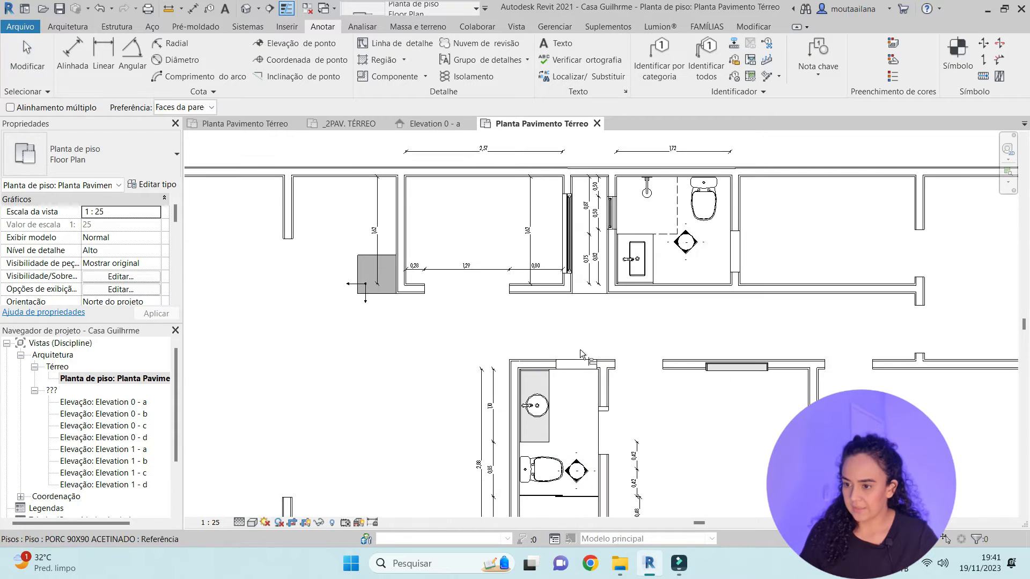
{"action": "left_click", "coordinate": [575, 331]}
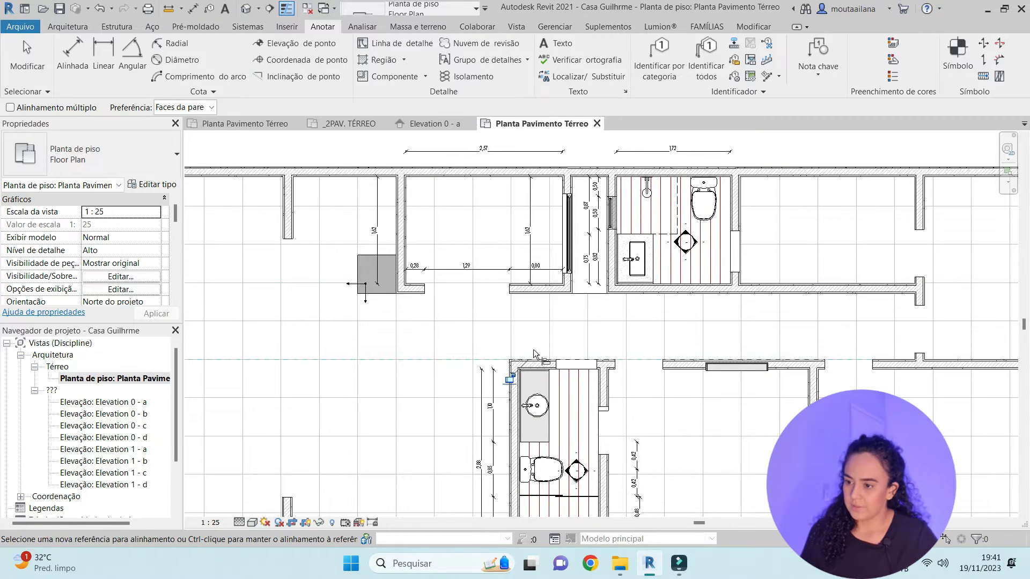
{"action": "scroll", "coordinate": [534, 349], "scroll_direction": "down", "scroll_amount": 2}
{"action": "key", "text": "Escape"}
{"action": "key", "text": "Escape"}
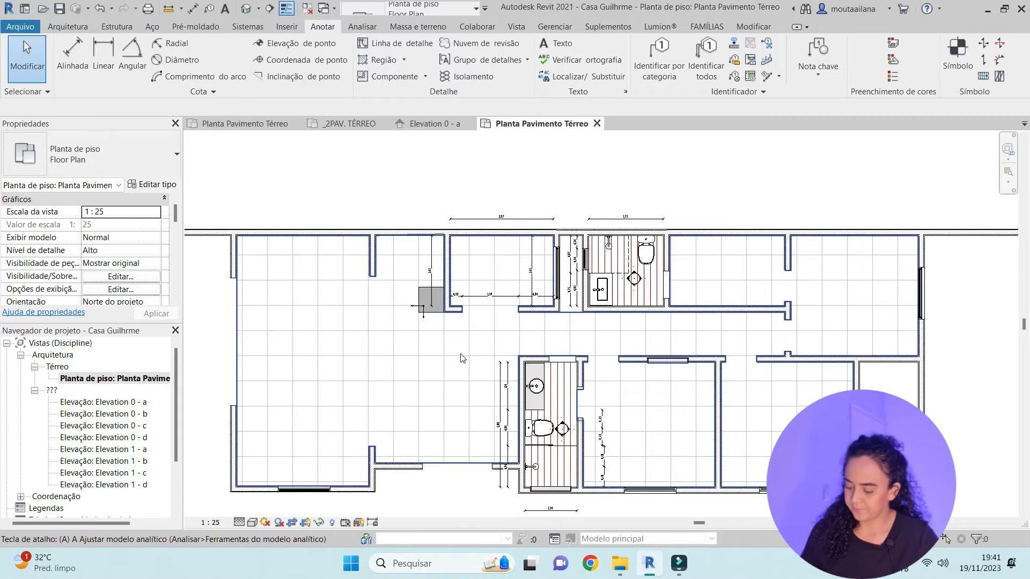
{"action": "scroll", "coordinate": [532, 307], "scroll_direction": "up", "scroll_amount": 3}
{"action": "key", "text": "d"}
{"action": "key", "text": "i"}
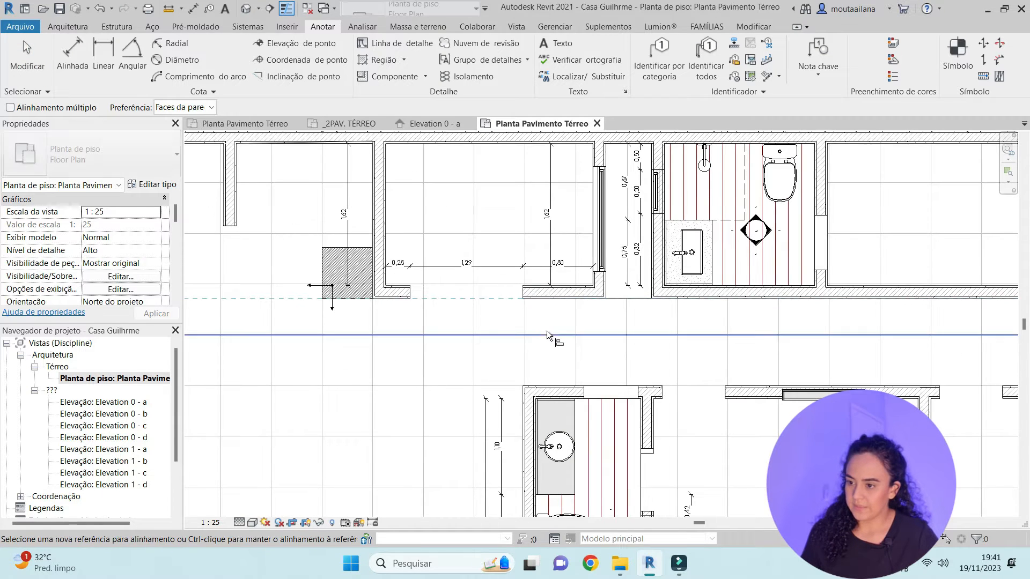
{"action": "key", "text": "Escape"}
Remove the Nicho 02 Estendido niche on the bedroom's corridor wall from the ground floor plan view
{"action": "scroll", "coordinate": [553, 321], "scroll_direction": "up", "scroll_amount": 2}
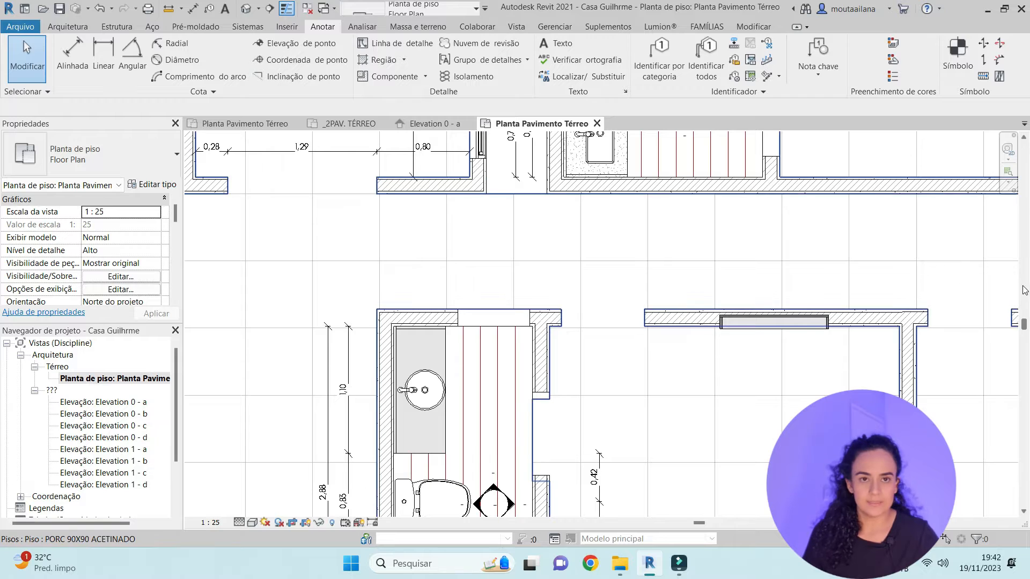
{"action": "scroll", "coordinate": [1014, 371], "scroll_direction": "down", "scroll_amount": 2}
{"action": "middle_click_drag", "start_coordinate": [749, 449], "coordinate": [709, 424]}
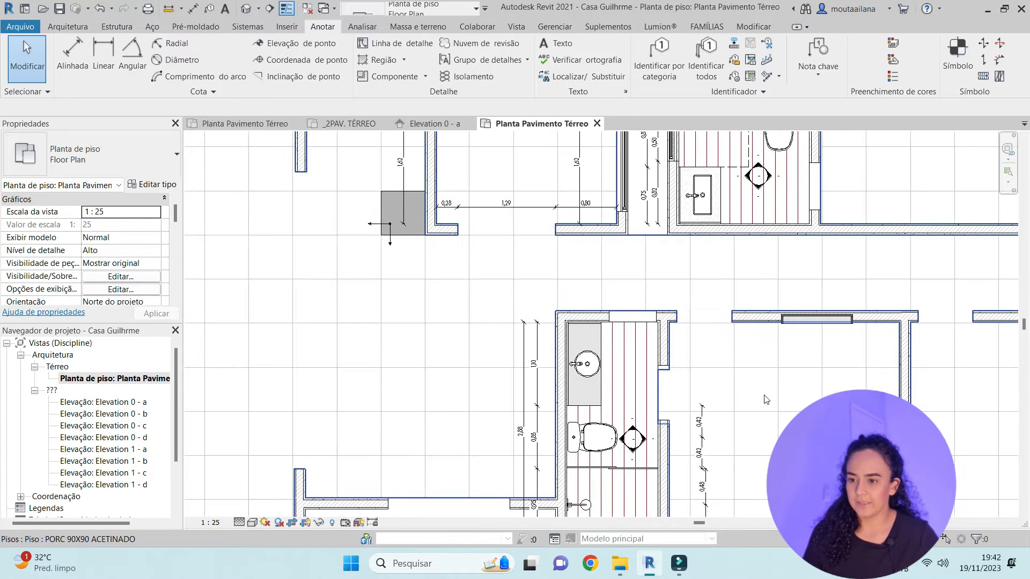
{"action": "scroll", "coordinate": [480, 248], "scroll_direction": "up", "scroll_amount": 2}
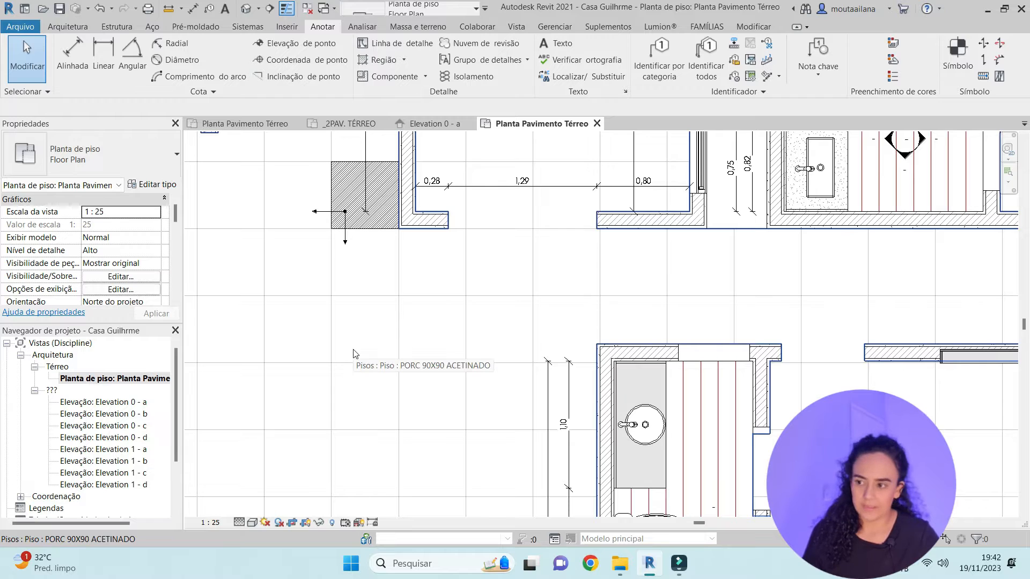
{"action": "scroll", "coordinate": [444, 264], "scroll_direction": "down", "scroll_amount": 2}
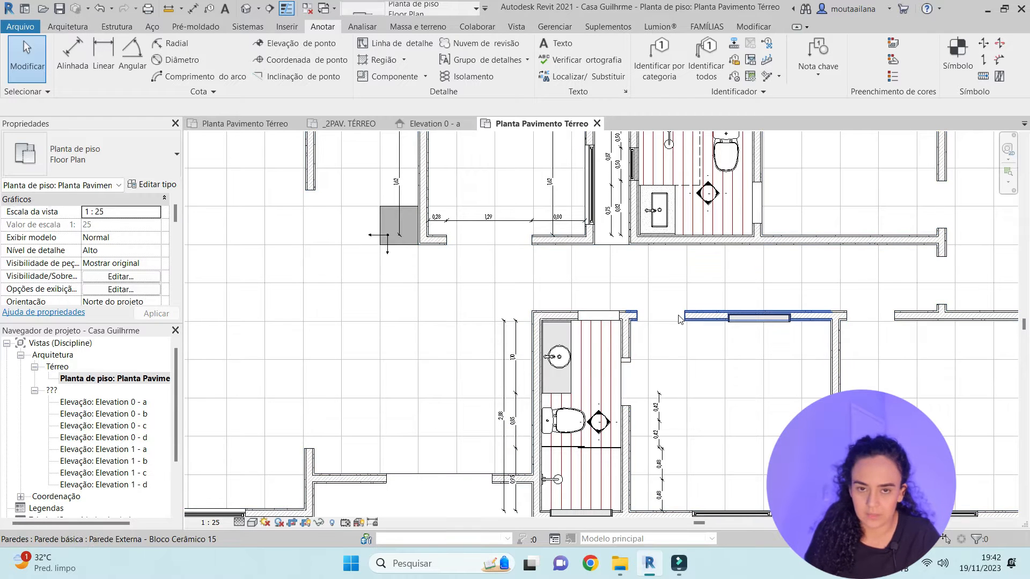
{"action": "left_click", "coordinate": [740, 317]}
{"action": "key", "text": "Escape"}
{"action": "scroll", "coordinate": [735, 309], "scroll_direction": "up", "scroll_amount": 2}
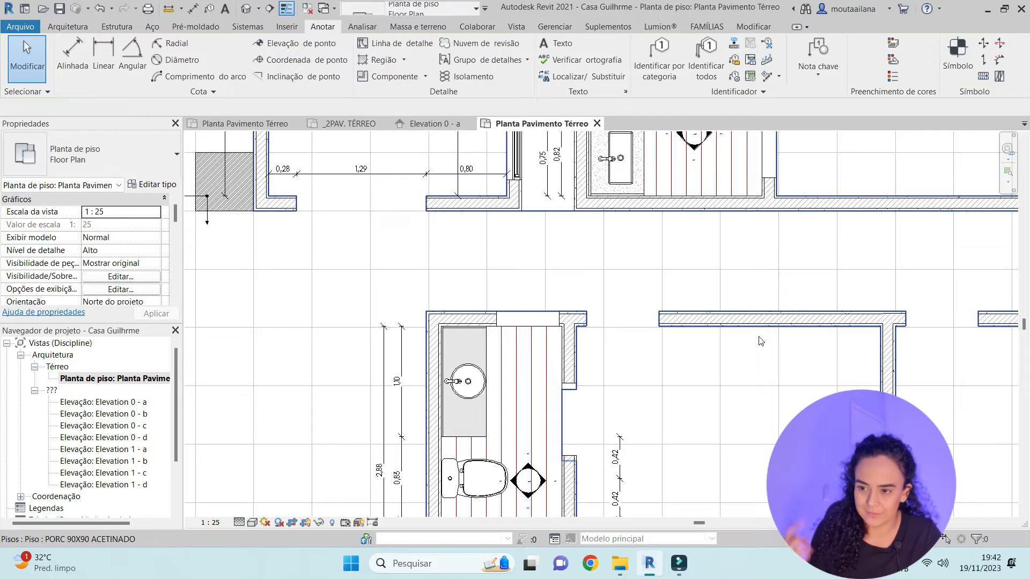
{"action": "scroll", "coordinate": [526, 378], "scroll_direction": "down", "scroll_amount": 2}
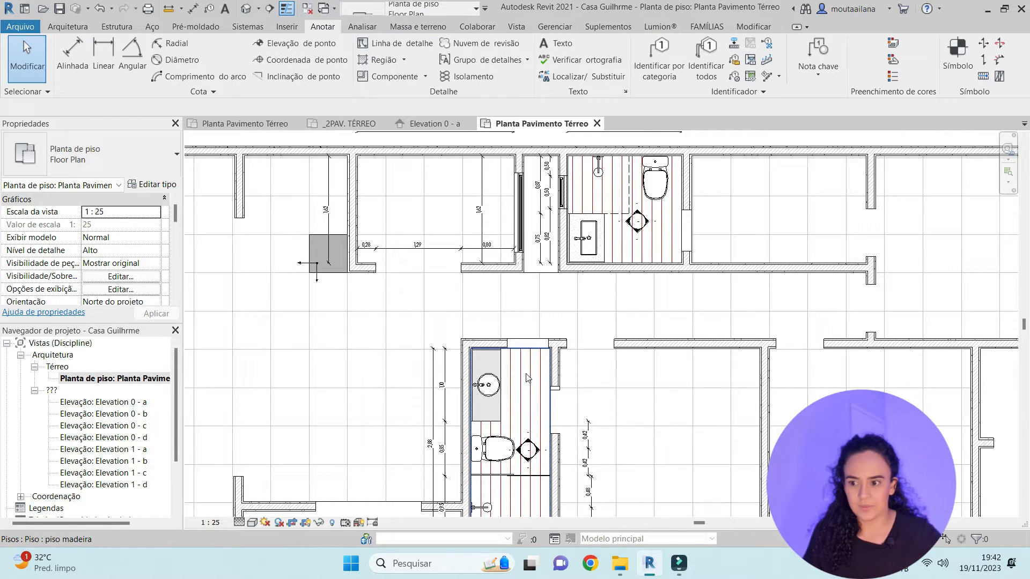
{"action": "scroll", "coordinate": [529, 381], "scroll_direction": "up", "scroll_amount": 2}
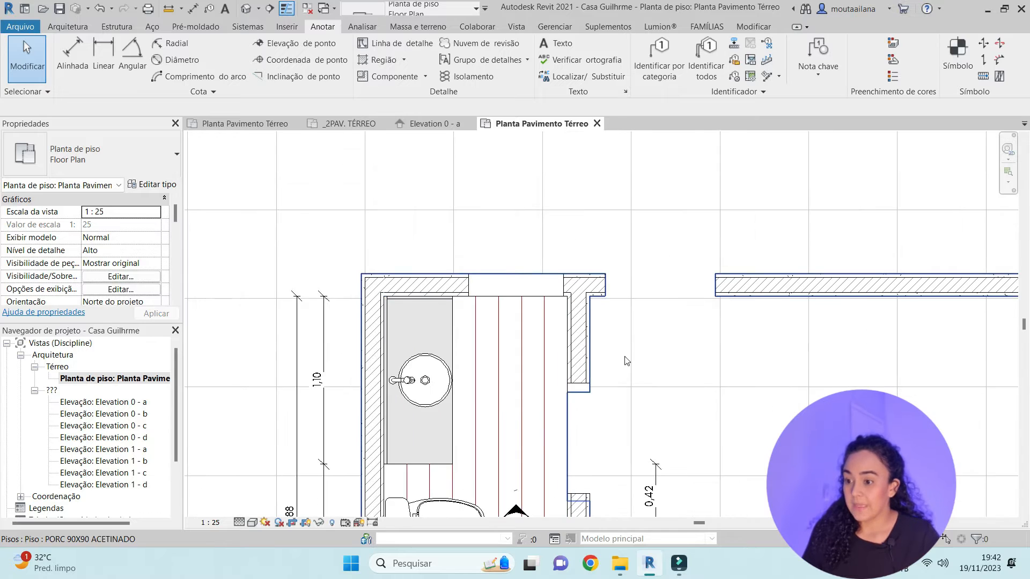
Edit the PORC 90X90 ACETINADO floor boundary and draw lines along the jambs and inner edge of the lower bathroom's corridor door opening
{"action": "scroll", "coordinate": [638, 371], "scroll_direction": "down", "scroll_amount": 2}
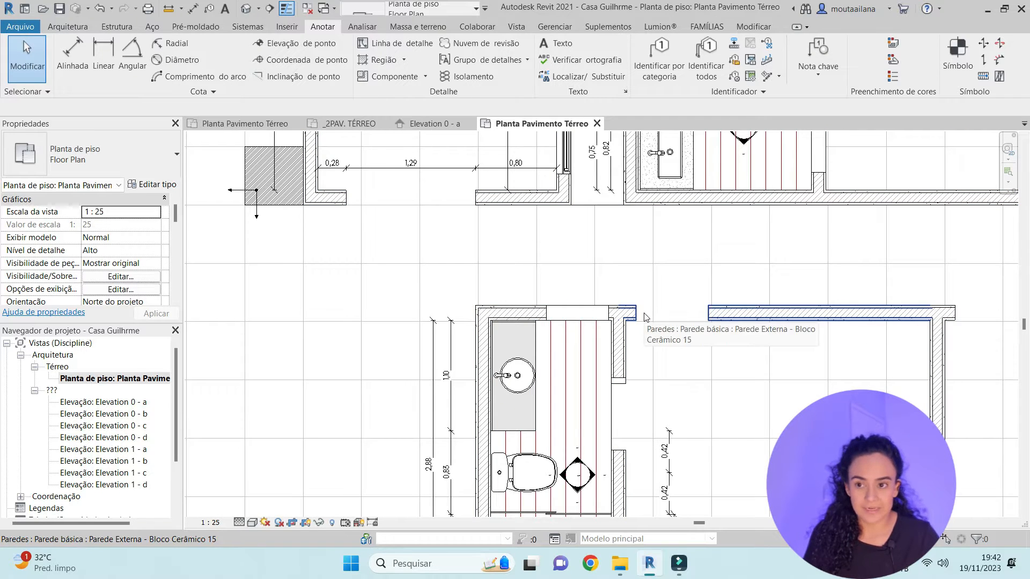
{"action": "scroll", "coordinate": [537, 314], "scroll_direction": "up", "scroll_amount": 1}
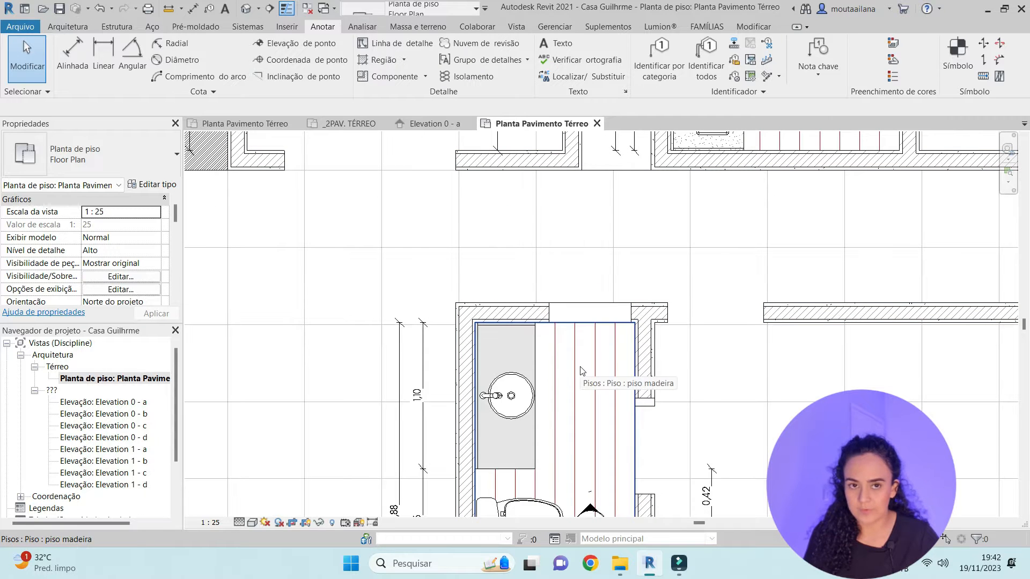
{"action": "scroll", "coordinate": [594, 365], "scroll_direction": "down", "scroll_amount": 2}
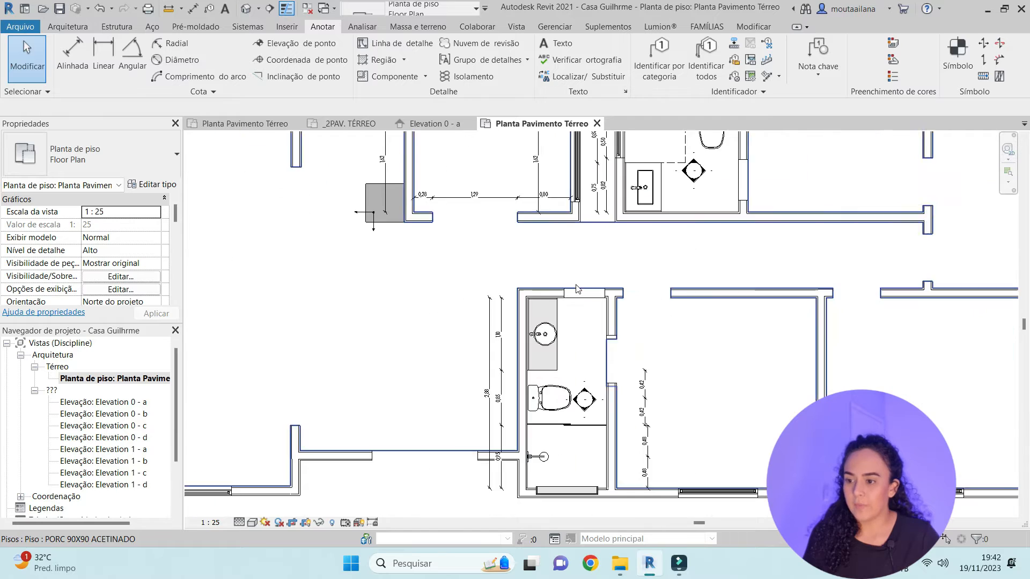
{"action": "scroll", "coordinate": [582, 276], "scroll_direction": "up", "scroll_amount": 1}
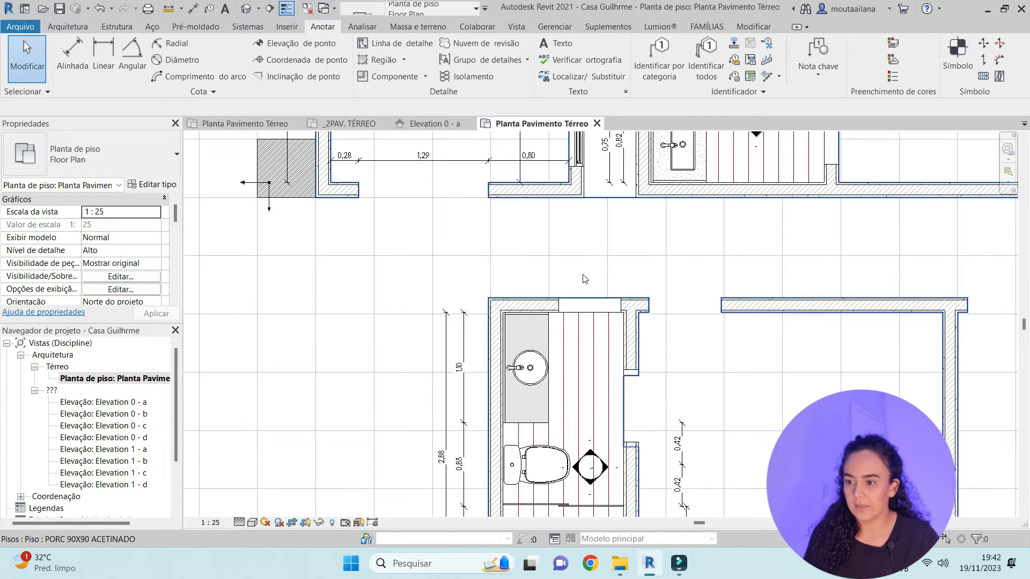
{"action": "left_click", "coordinate": [585, 276]}
{"action": "double_click", "coordinate": [585, 277]}
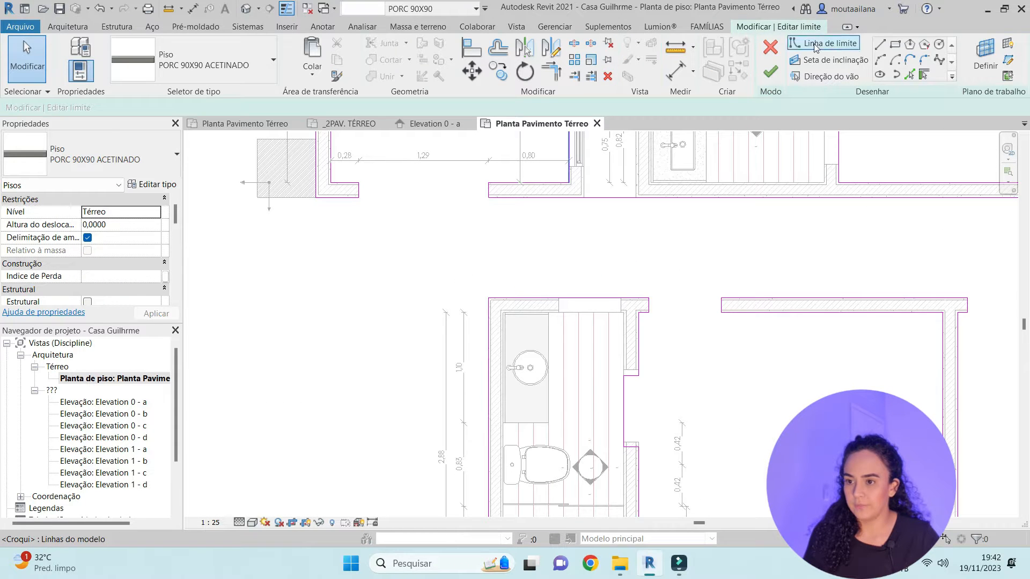
{"action": "left_click", "coordinate": [880, 47]}
{"action": "scroll", "coordinate": [536, 300], "scroll_direction": "up", "scroll_amount": 4}
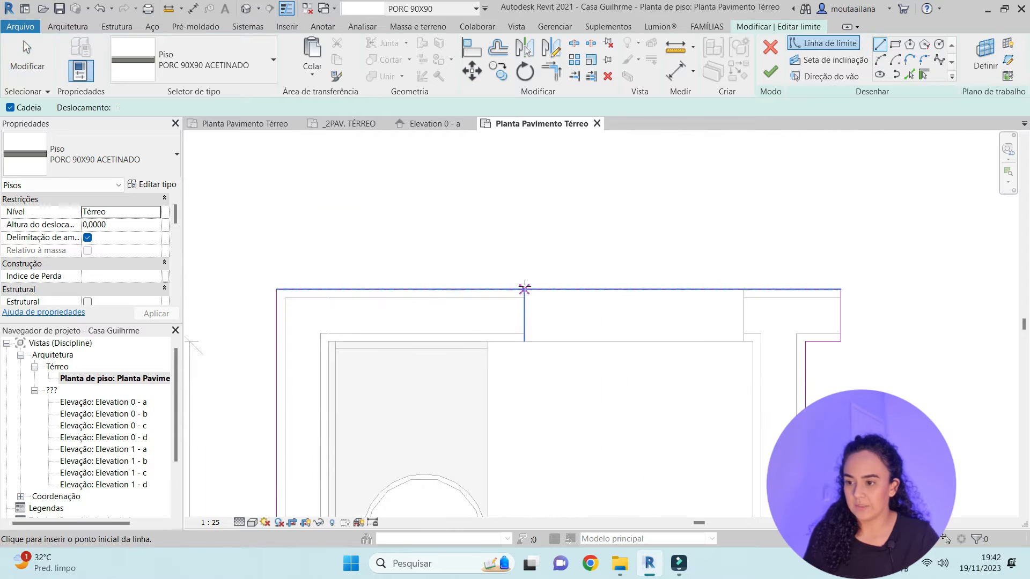
{"action": "left_click", "coordinate": [743, 341]}
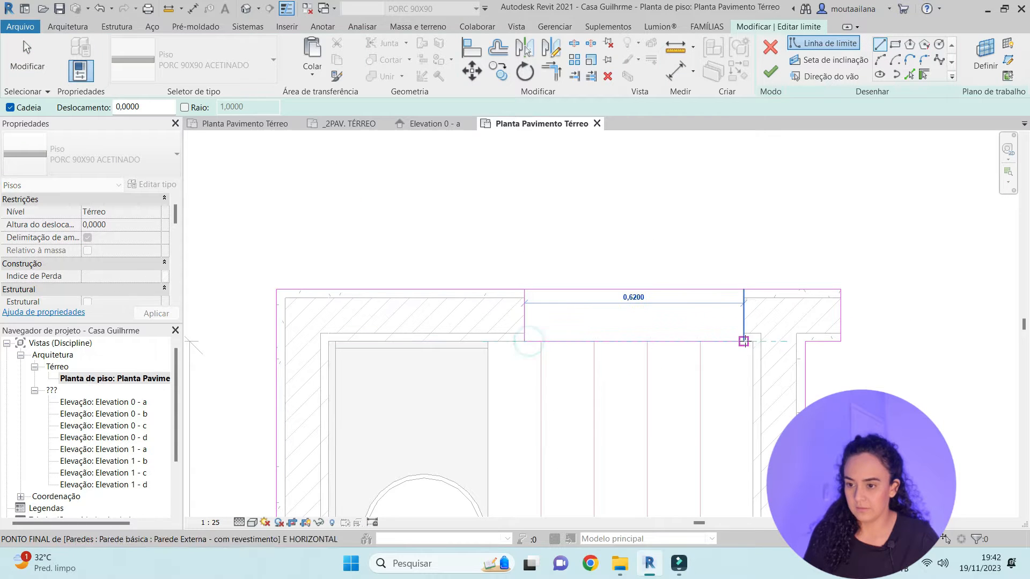
{"action": "left_click", "coordinate": [743, 290]}
Split the boundary edge across the bathroom door opening, trim it to both jamb lines, and finish the floor edit
{"action": "left_click", "coordinate": [573, 43]}
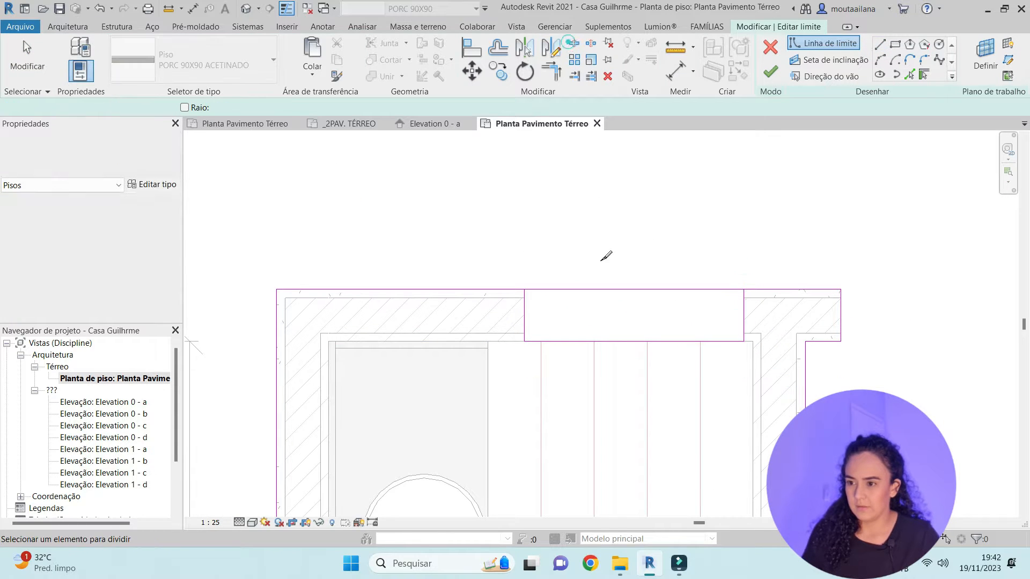
{"action": "left_click", "coordinate": [600, 290]}
{"action": "left_click", "coordinate": [557, 73]}
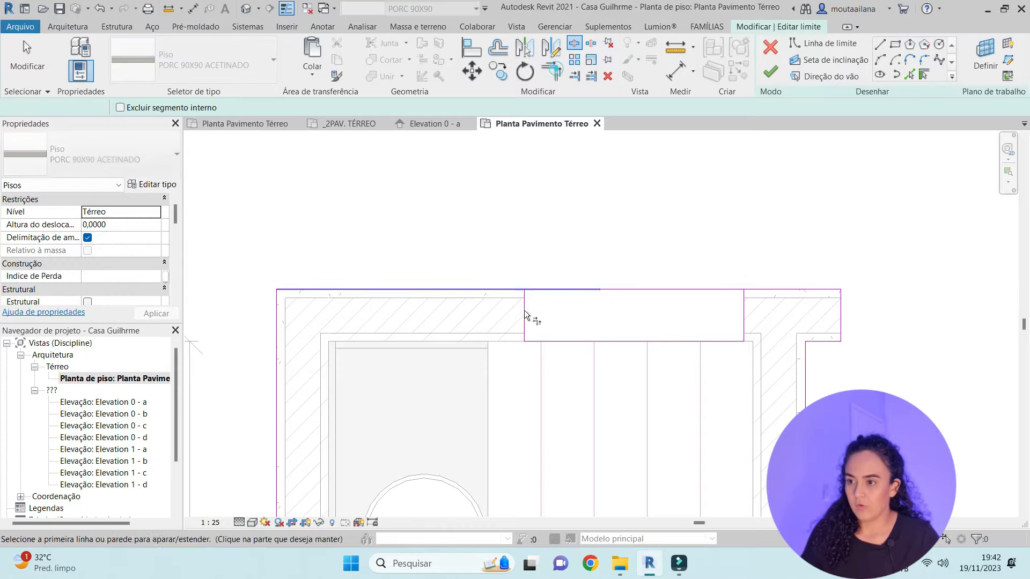
{"action": "left_click", "coordinate": [535, 289]}
{"action": "left_click", "coordinate": [745, 329]}
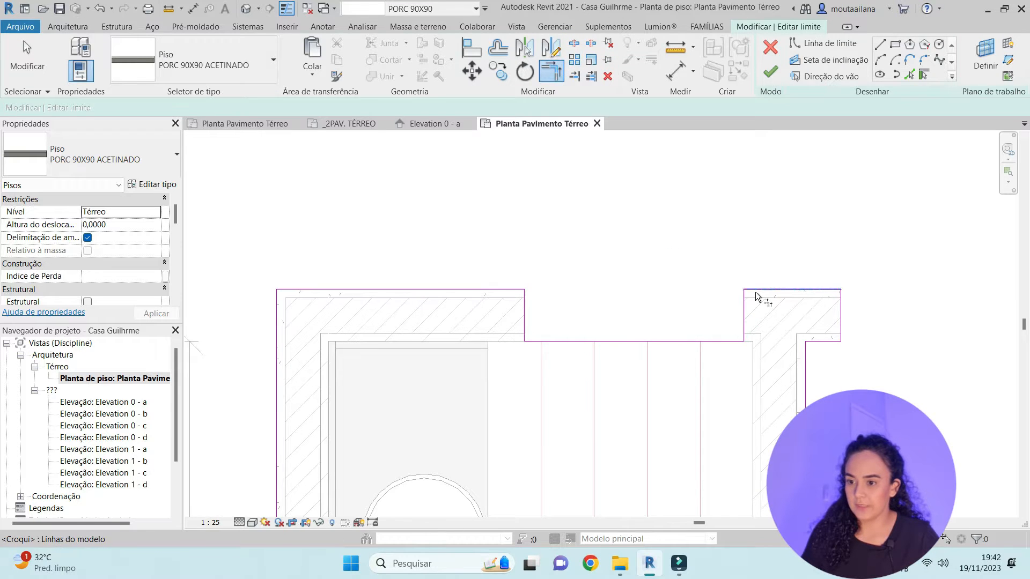
{"action": "left_click", "coordinate": [770, 74]}
{"action": "key", "text": "Escape"}
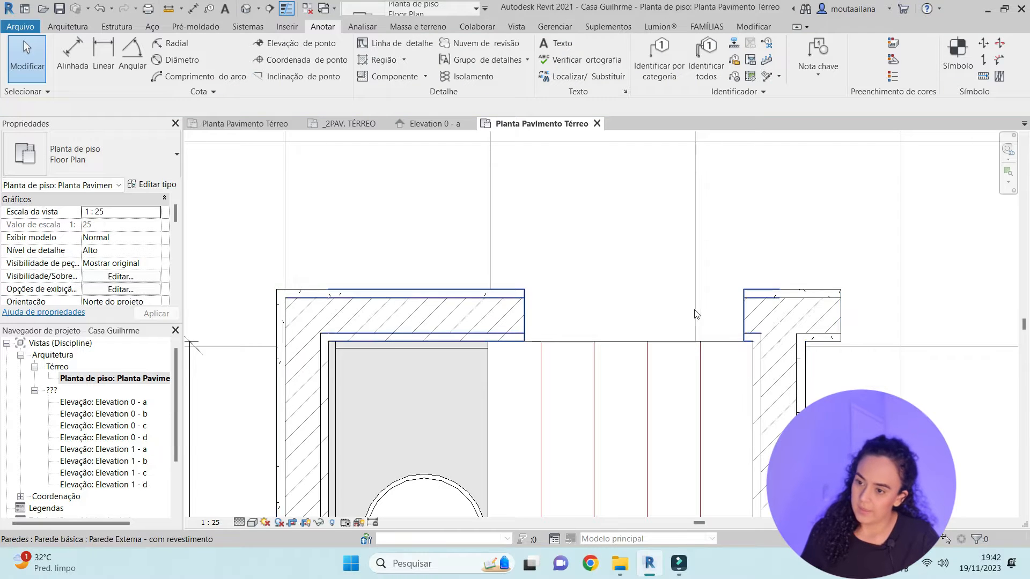
Add an aligned dimension for the vertical side of the hatched starting tile beside the corridor room's wall
{"action": "scroll", "coordinate": [696, 315], "scroll_direction": "down", "scroll_amount": 2}
{"action": "scroll", "coordinate": [691, 247], "scroll_direction": "down", "scroll_amount": 2}
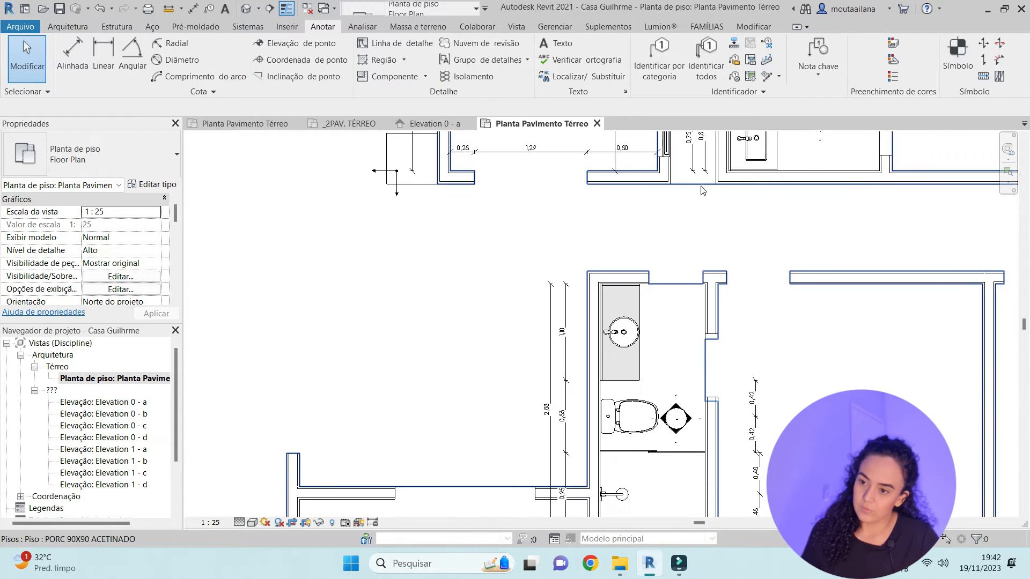
{"action": "scroll", "coordinate": [689, 276], "scroll_direction": "up", "scroll_amount": 2}
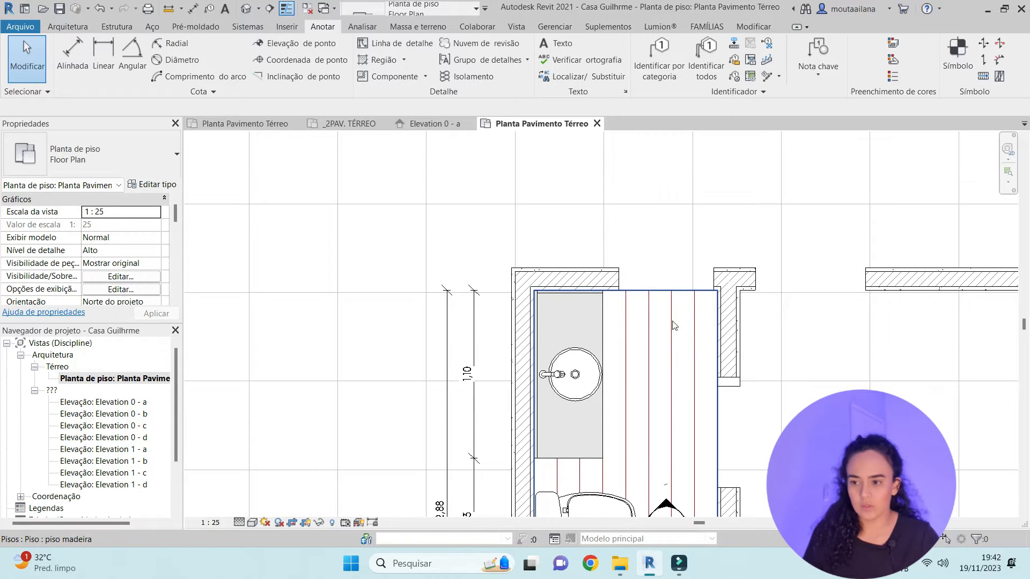
{"action": "scroll", "coordinate": [697, 375], "scroll_direction": "down", "scroll_amount": 4}
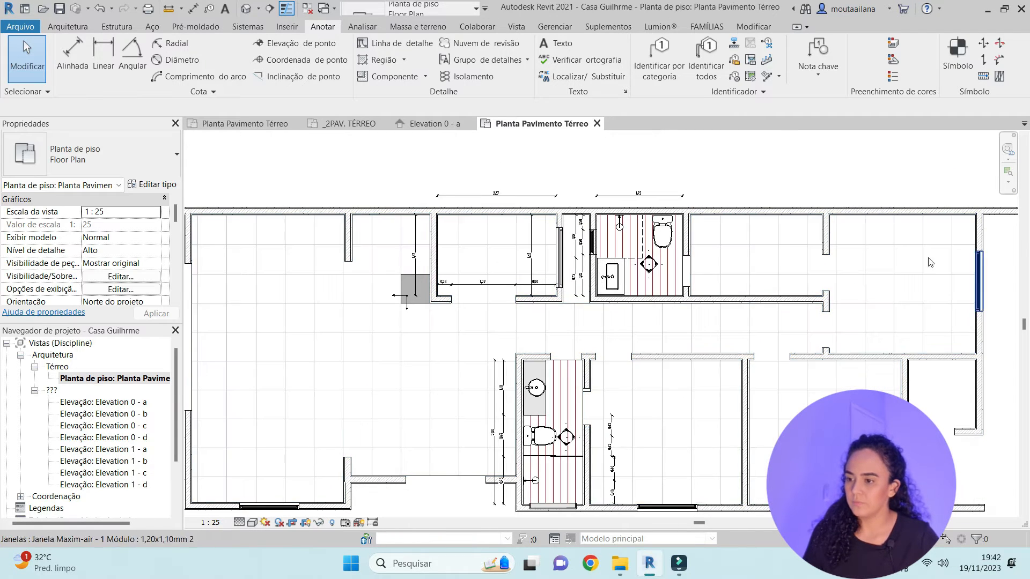
{"action": "middle_click_drag", "start_coordinate": [693, 418], "coordinate": [699, 388]}
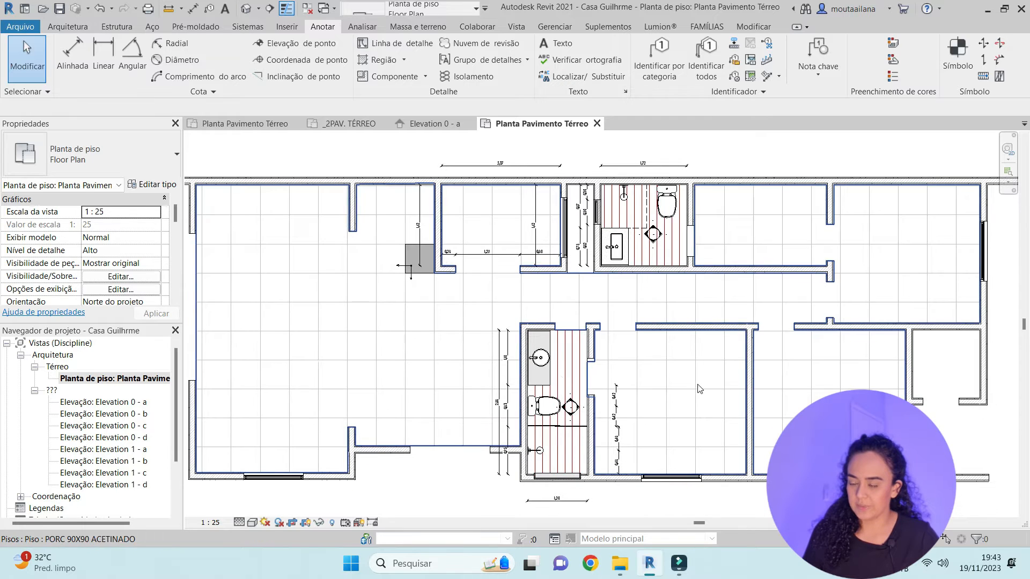
{"action": "scroll", "coordinate": [436, 269], "scroll_direction": "up", "scroll_amount": 3}
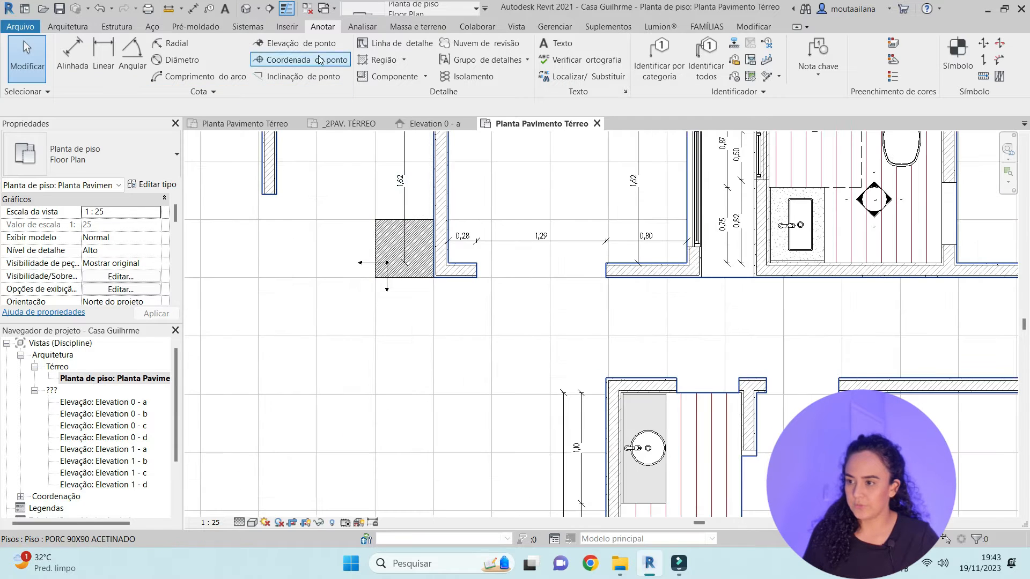
{"action": "left_click", "coordinate": [192, 11]}
{"action": "scroll", "coordinate": [350, 172], "scroll_direction": "up", "scroll_amount": 1}
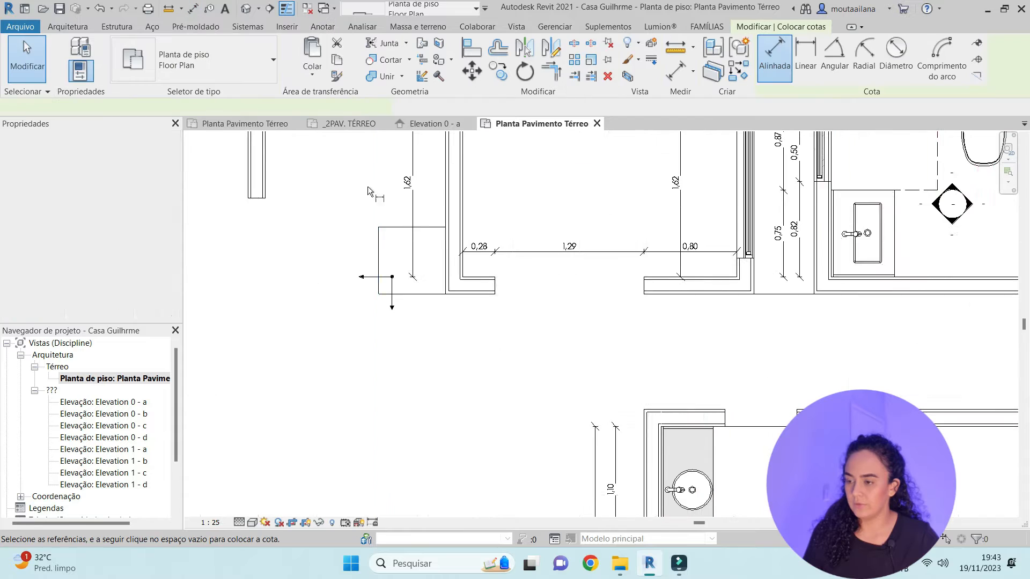
{"action": "left_click", "coordinate": [332, 263]}
{"action": "scroll", "coordinate": [376, 247], "scroll_direction": "up", "scroll_amount": 2}
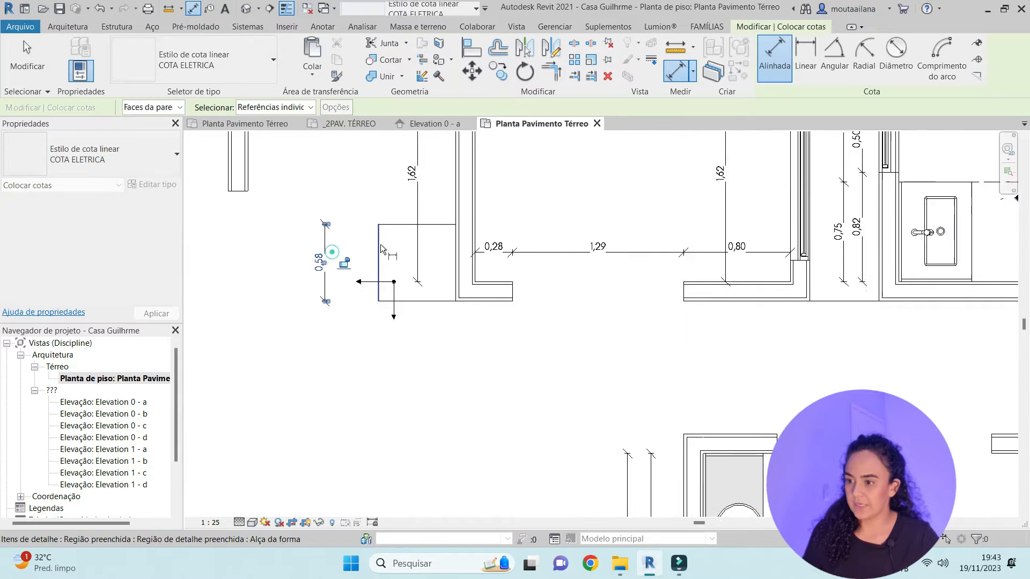
Dimension the hatched tile's horizontal side above it, and move its vertical dimension closer to the hatch
{"action": "left_click", "coordinate": [378, 242]}
{"action": "left_click", "coordinate": [446, 261]}
{"action": "left_click", "coordinate": [453, 206]}
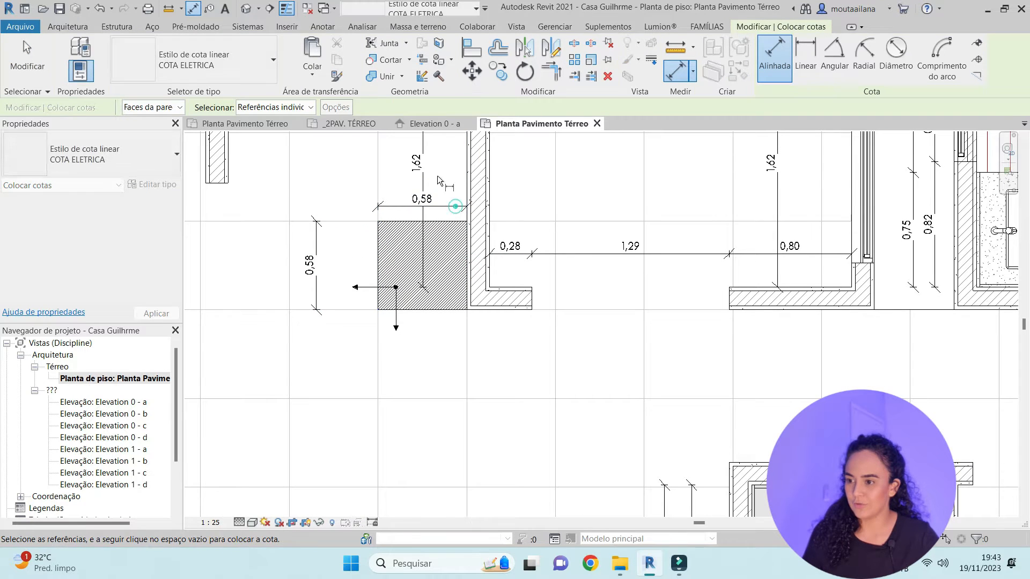
{"action": "key", "text": "Escape"}
{"action": "key", "text": "Escape"}
{"action": "left_click_drag", "start_coordinate": [311, 252], "coordinate": [359, 261]}
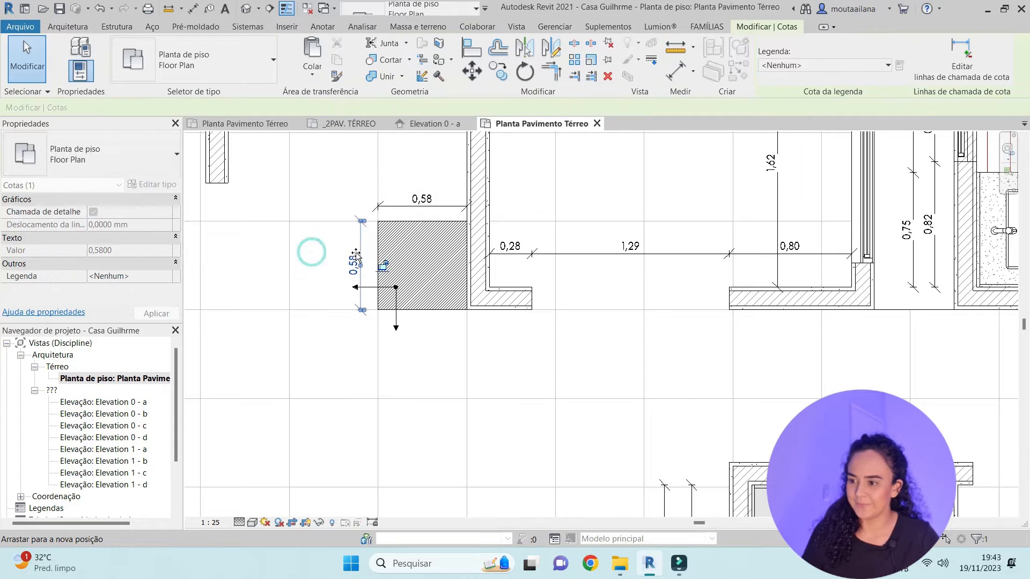
{"action": "key", "text": "Escape"}
Examine the floor finishes of both bathrooms and the remaining rooms in the ground floor plan
{"action": "scroll", "coordinate": [349, 210], "scroll_direction": "down", "scroll_amount": 5}
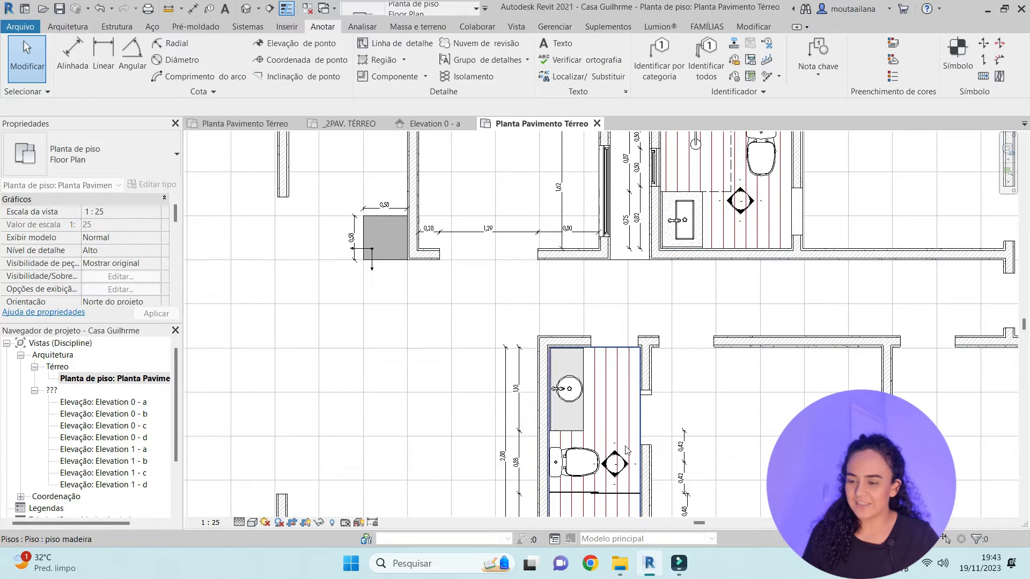
{"action": "middle_click_drag", "start_coordinate": [630, 452], "coordinate": [630, 345]}
{"action": "scroll", "coordinate": [630, 345], "scroll_direction": "up", "scroll_amount": 3}
{"action": "scroll", "coordinate": [583, 255], "scroll_direction": "down", "scroll_amount": 6}
{"action": "scroll", "coordinate": [611, 281], "scroll_direction": "up", "scroll_amount": 4}
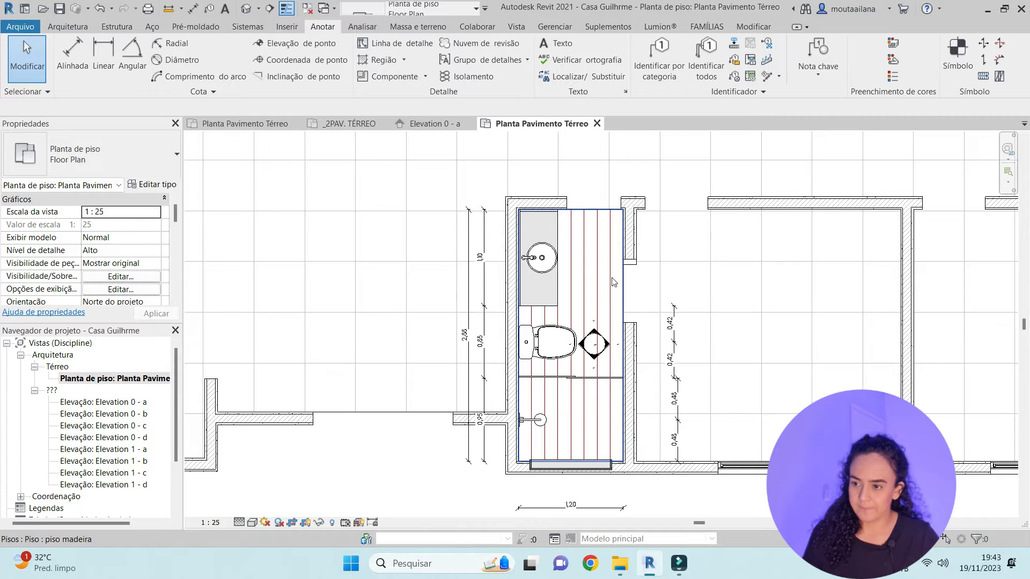
{"action": "scroll", "coordinate": [614, 322], "scroll_direction": "down", "scroll_amount": 8}
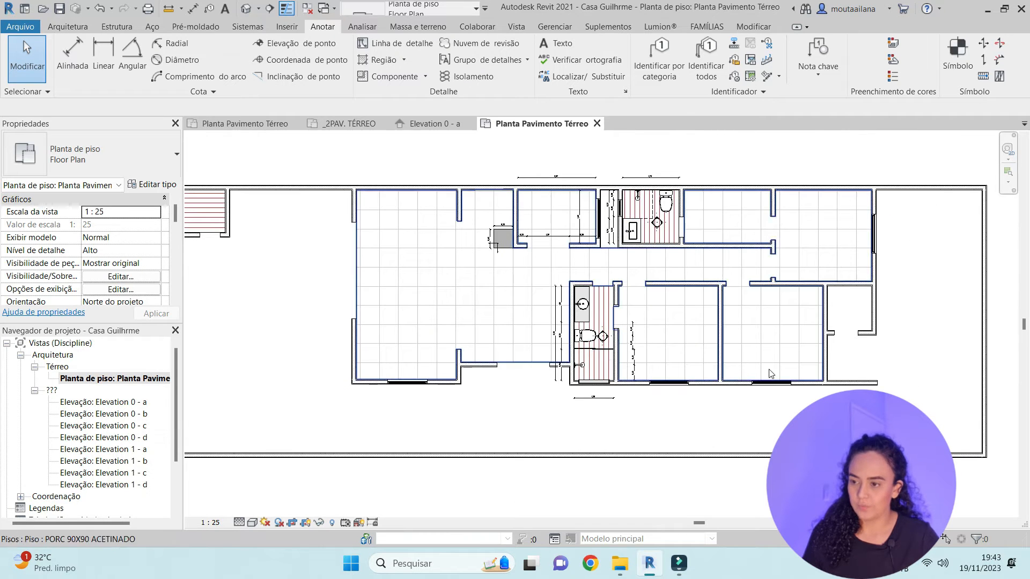
{"action": "scroll", "coordinate": [724, 209], "scroll_direction": "down", "scroll_amount": 3}
{"action": "scroll", "coordinate": [761, 226], "scroll_direction": "up", "scroll_amount": 2}
{"action": "scroll", "coordinate": [777, 300], "scroll_direction": "up", "scroll_amount": 4}
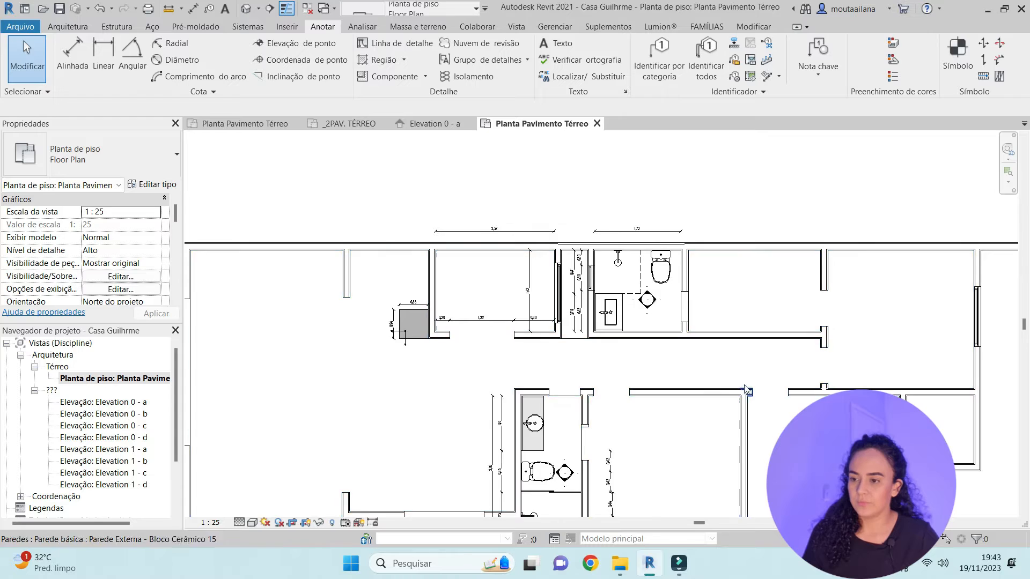
{"action": "scroll", "coordinate": [593, 225], "scroll_direction": "up", "scroll_amount": 5}
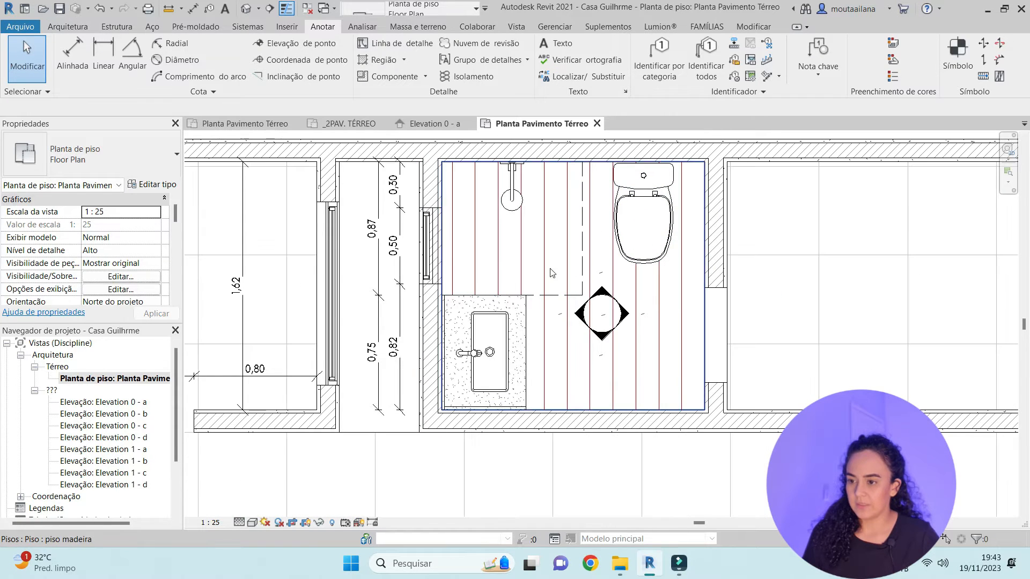
Open the Elevation 1 - c view from the lower bathroom's elevation marker
{"action": "scroll", "coordinate": [643, 260], "scroll_direction": "down", "scroll_amount": 5}
{"action": "scroll", "coordinate": [558, 386], "scroll_direction": "up", "scroll_amount": 6}
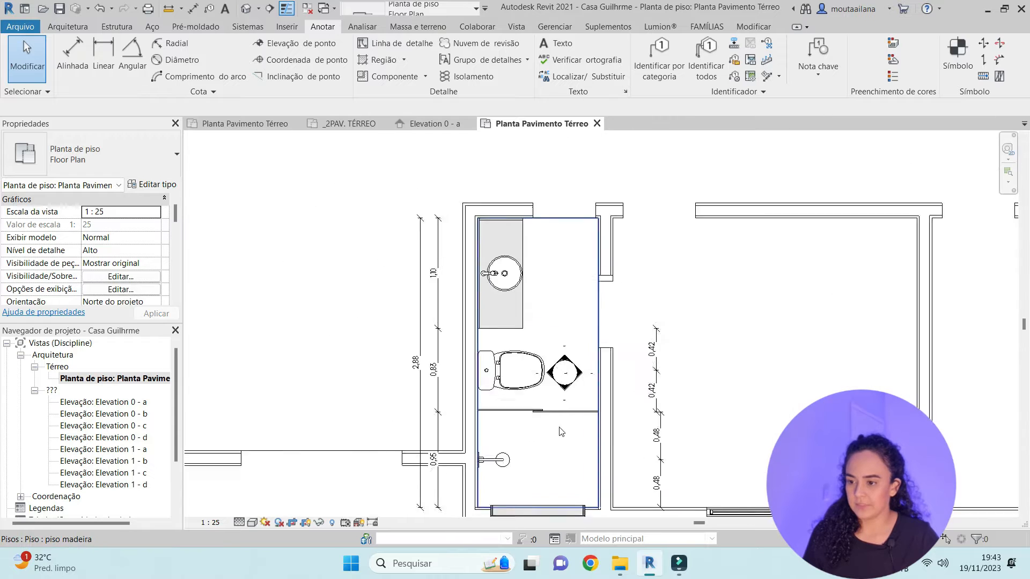
{"action": "double_click", "coordinate": [547, 365]}
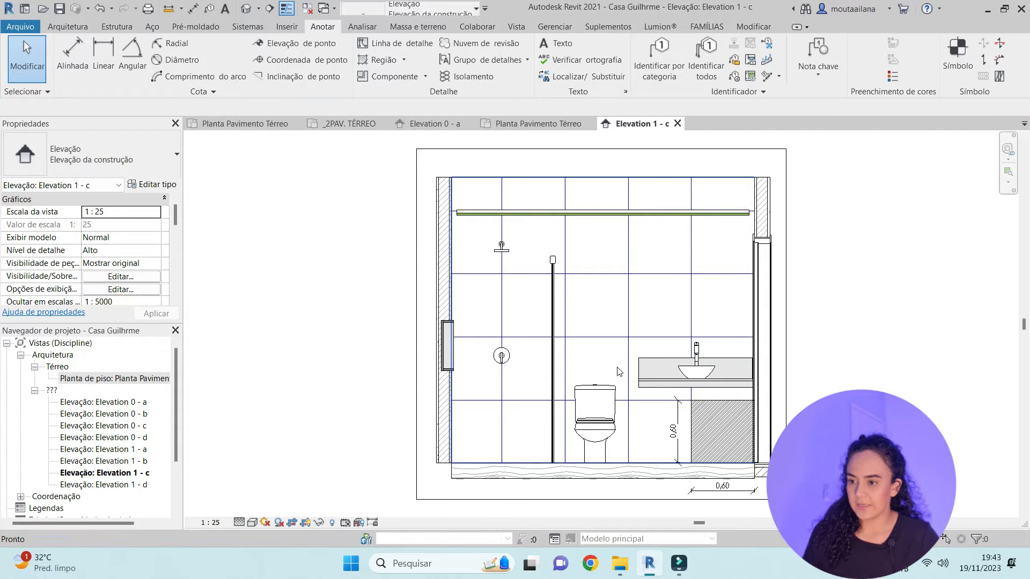
{"action": "scroll", "coordinate": [698, 405], "scroll_direction": "up", "scroll_amount": 3}
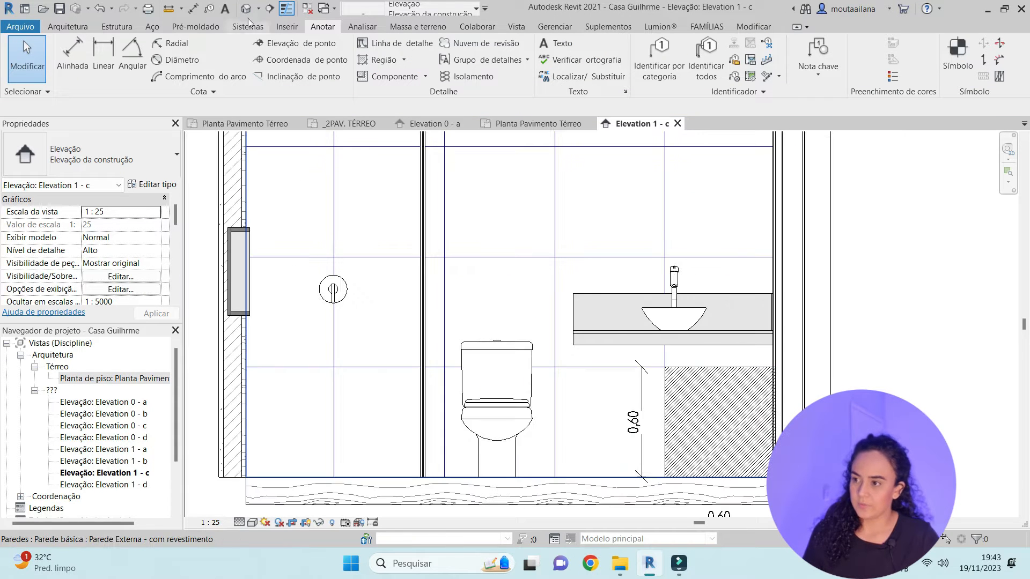
{"action": "left_click", "coordinate": [193, 9]}
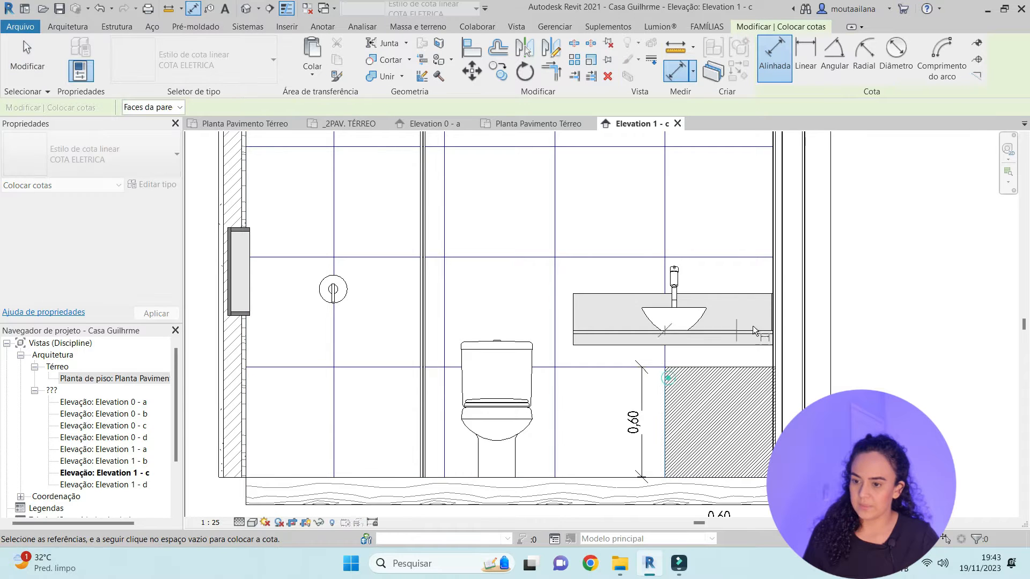
{"action": "middle_click_drag", "start_coordinate": [764, 312], "coordinate": [737, 440]}
{"action": "scroll", "coordinate": [749, 211], "scroll_direction": "down", "scroll_amount": 3}
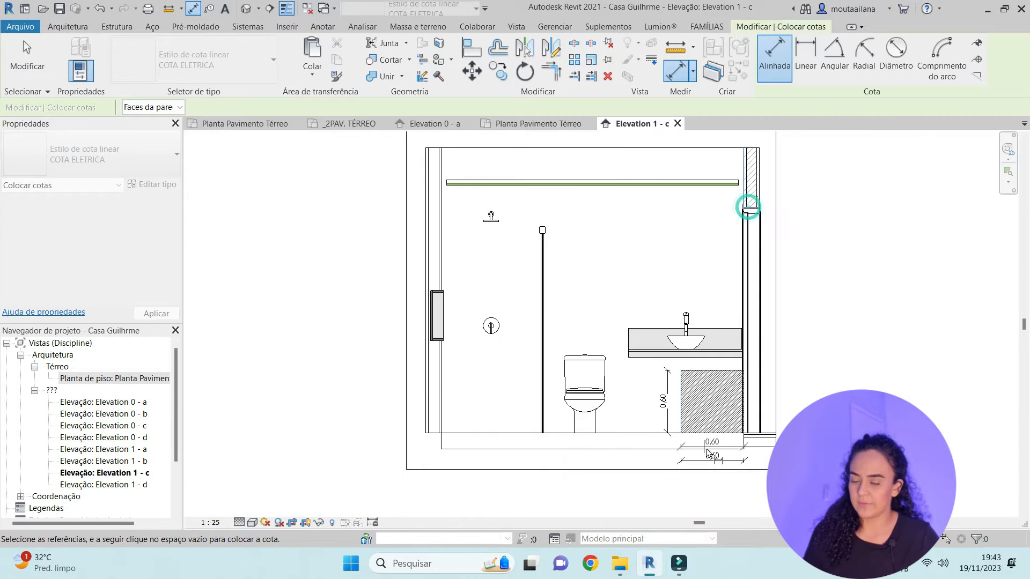
{"action": "scroll", "coordinate": [739, 423], "scroll_direction": "up", "scroll_amount": 3}
{"action": "key", "text": "Escape"}
{"action": "key", "text": "Escape"}
Place a Seta Indicação de Piso symbol on the hatched tile below the sink and move it near the tile's upper-left corner
{"action": "scroll", "coordinate": [754, 350], "scroll_direction": "down", "scroll_amount": 4}
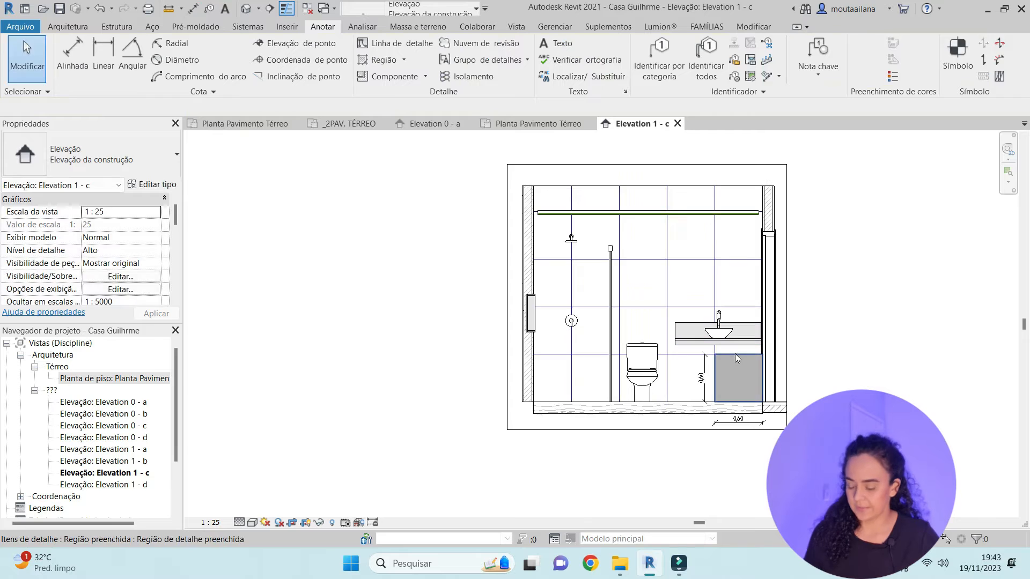
{"action": "left_click", "coordinate": [718, 384]}
{"action": "scroll", "coordinate": [718, 384], "scroll_direction": "up", "scroll_amount": 5}
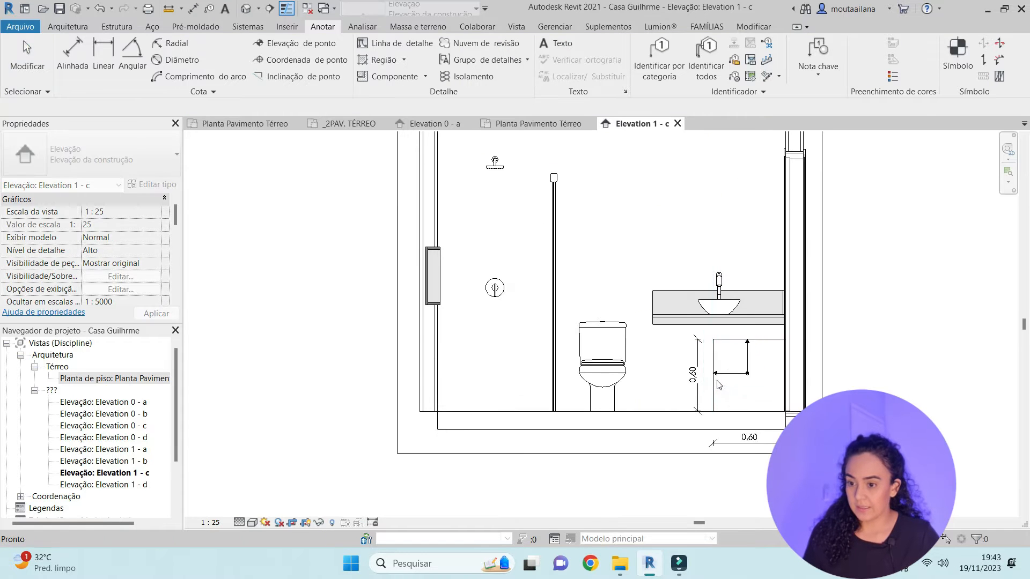
{"action": "key", "text": "Escape"}
{"action": "left_click", "coordinate": [742, 371]}
{"action": "left_click_drag", "start_coordinate": [741, 368], "coordinate": [710, 334]}
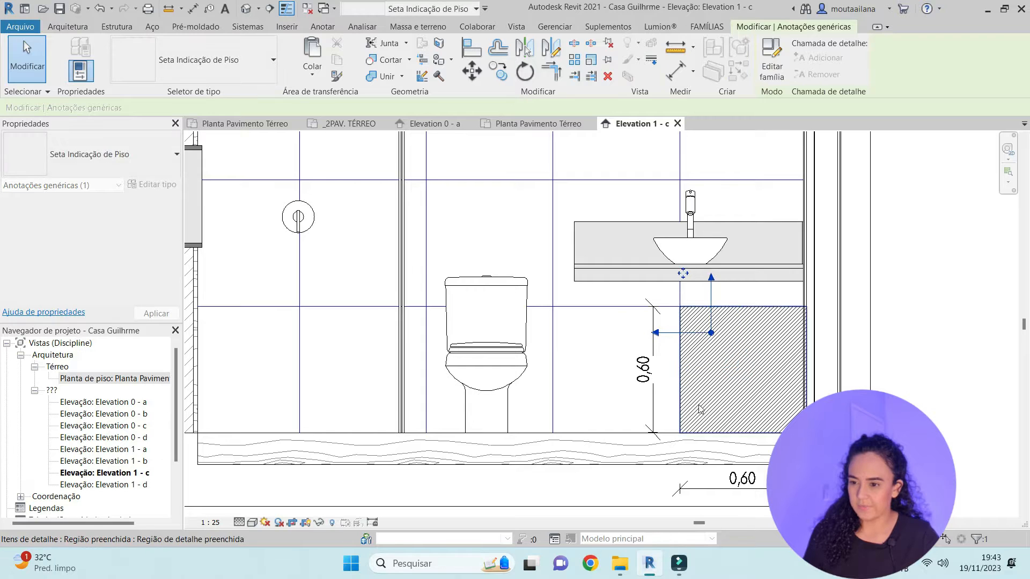
{"action": "key", "text": "Escape"}
{"action": "scroll", "coordinate": [703, 371], "scroll_direction": "down", "scroll_amount": 3}
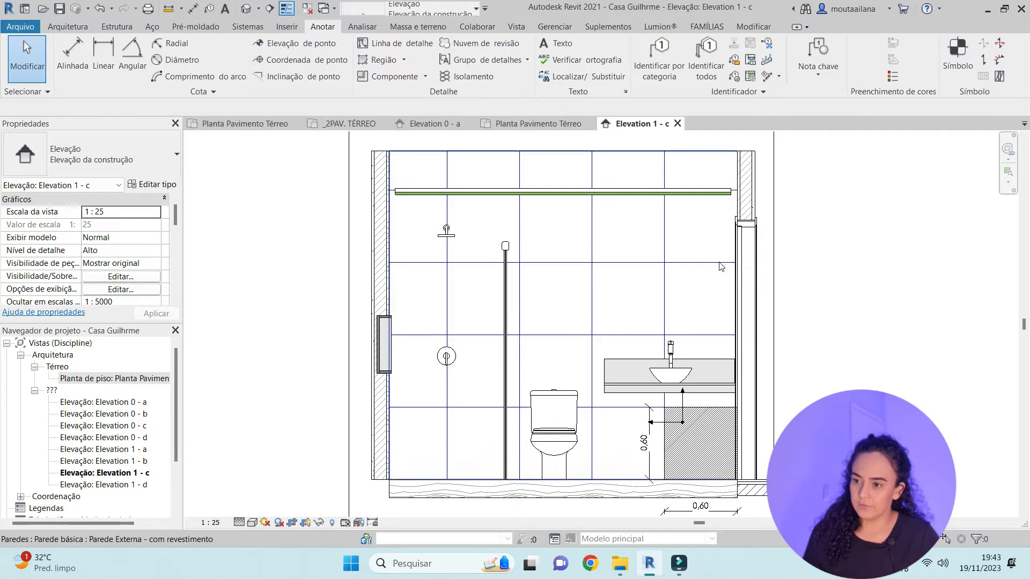
{"action": "scroll", "coordinate": [722, 472], "scroll_direction": "up", "scroll_amount": 3}
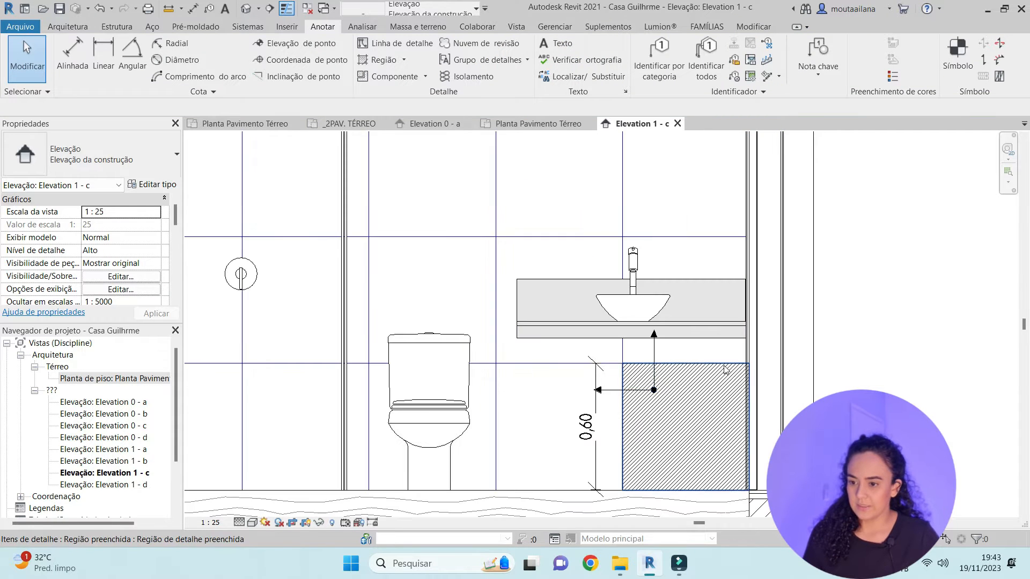
Lower the arrow symbol within the hatched tile and move the tile's vertical dimension slightly farther from the hatch
{"action": "scroll", "coordinate": [643, 388], "scroll_direction": "down", "scroll_amount": 3}
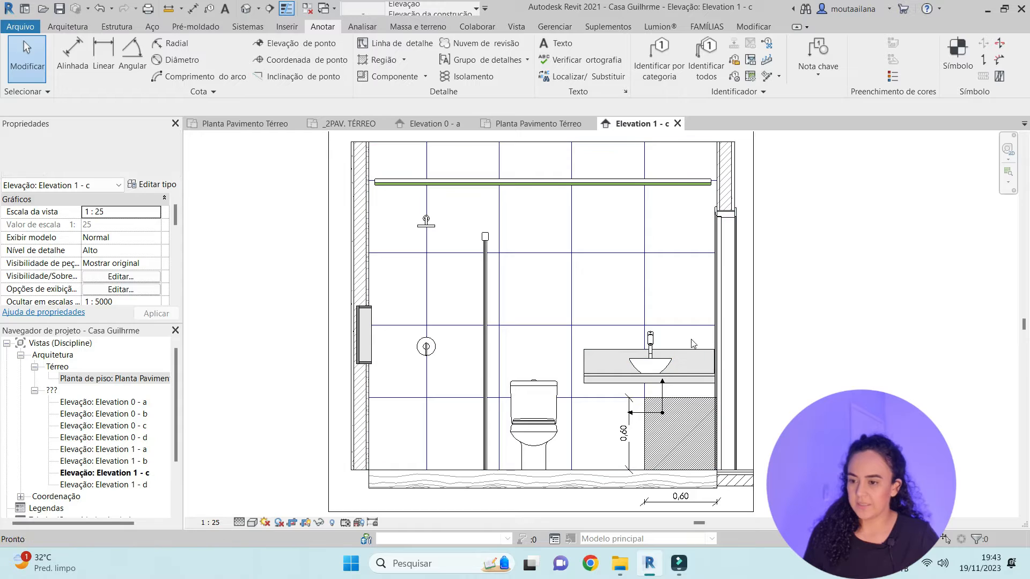
{"action": "scroll", "coordinate": [656, 414], "scroll_direction": "up", "scroll_amount": 2}
{"action": "left_click", "coordinate": [632, 415]}
{"action": "left_click_drag", "start_coordinate": [626, 414], "coordinate": [626, 429]}
{"action": "key", "text": "Escape"}
{"action": "scroll", "coordinate": [649, 466], "scroll_direction": "down", "scroll_amount": 1}
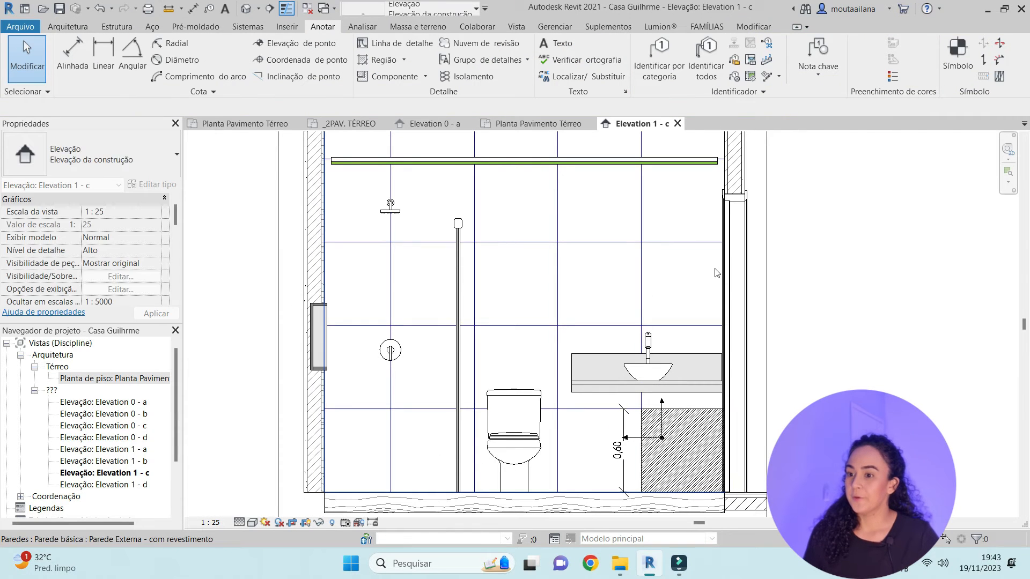
{"action": "scroll", "coordinate": [635, 459], "scroll_direction": "up", "scroll_amount": 1}
{"action": "scroll", "coordinate": [634, 459], "scroll_direction": "down", "scroll_amount": 1}
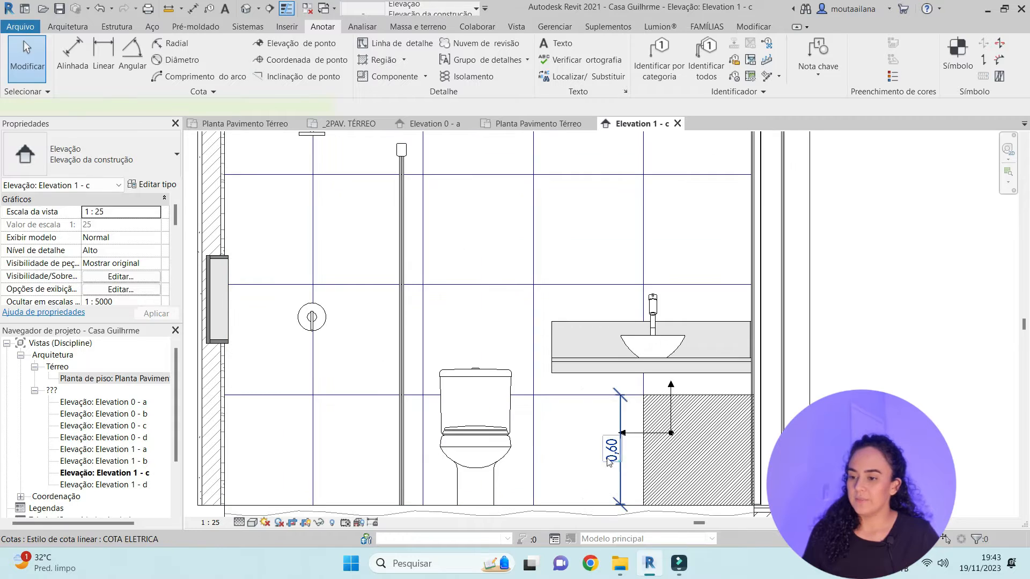
{"action": "left_click", "coordinate": [623, 460]}
{"action": "key", "text": "Escape"}
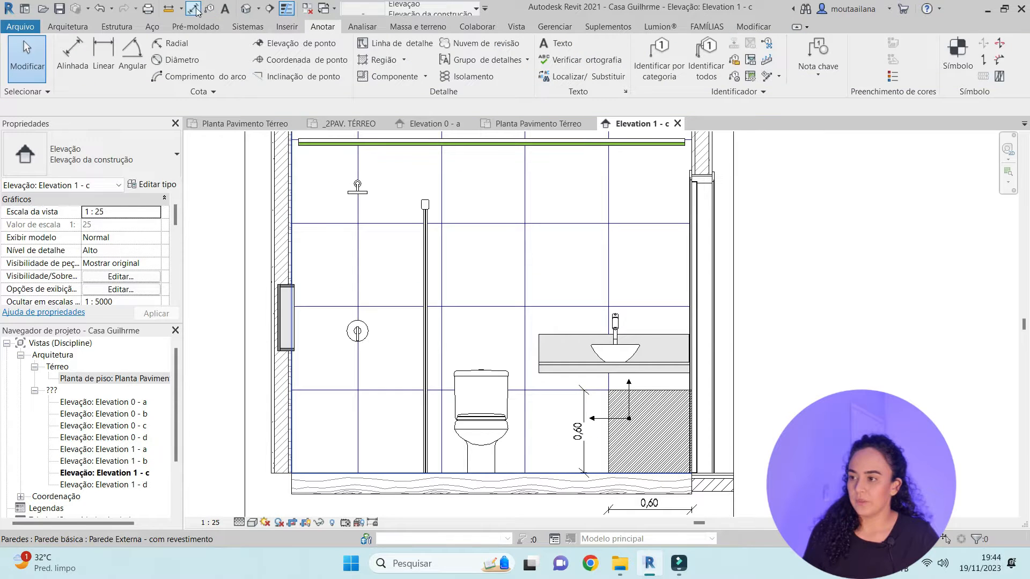
Dimension the height from the finished floor to the ceiling, placing the dimension outside the elevation beside the door
{"action": "key", "text": "d"}
{"action": "key", "text": "i"}
{"action": "scroll", "coordinate": [620, 148], "scroll_direction": "down", "scroll_amount": 1}
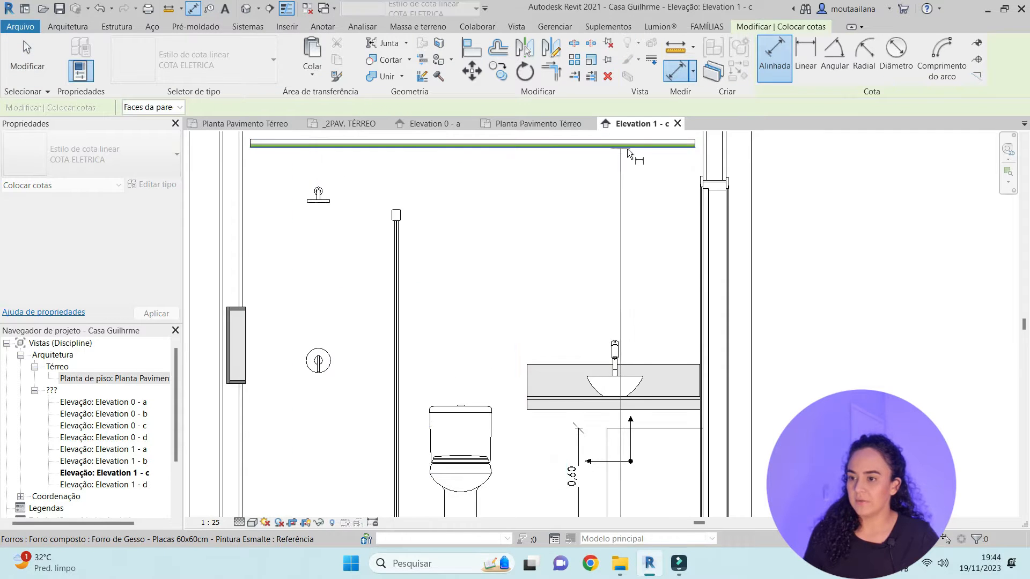
{"action": "scroll", "coordinate": [629, 148], "scroll_direction": "down", "scroll_amount": 1}
{"action": "scroll", "coordinate": [692, 165], "scroll_direction": "up", "scroll_amount": 3}
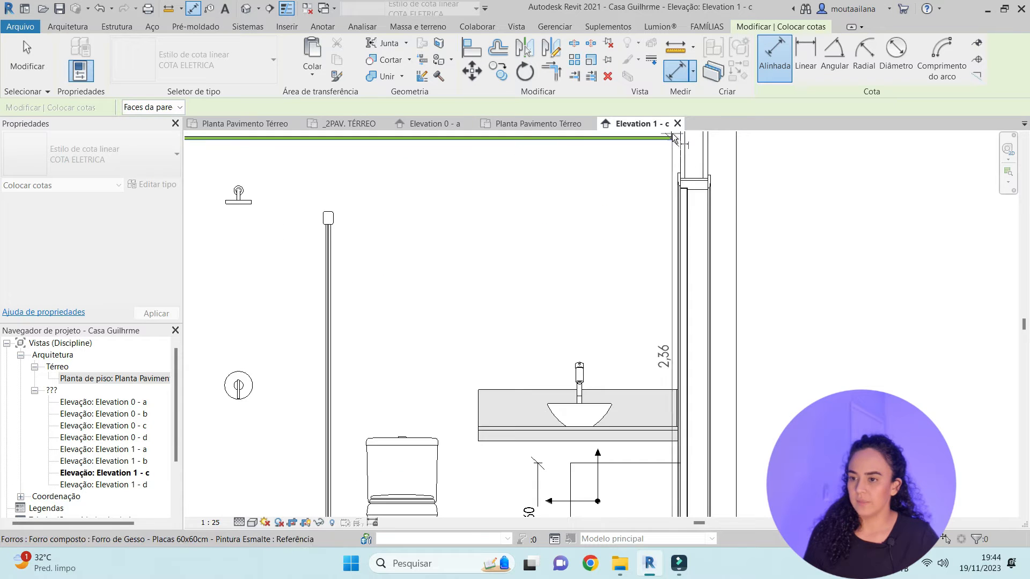
{"action": "scroll", "coordinate": [688, 137], "scroll_direction": "down", "scroll_amount": 2}
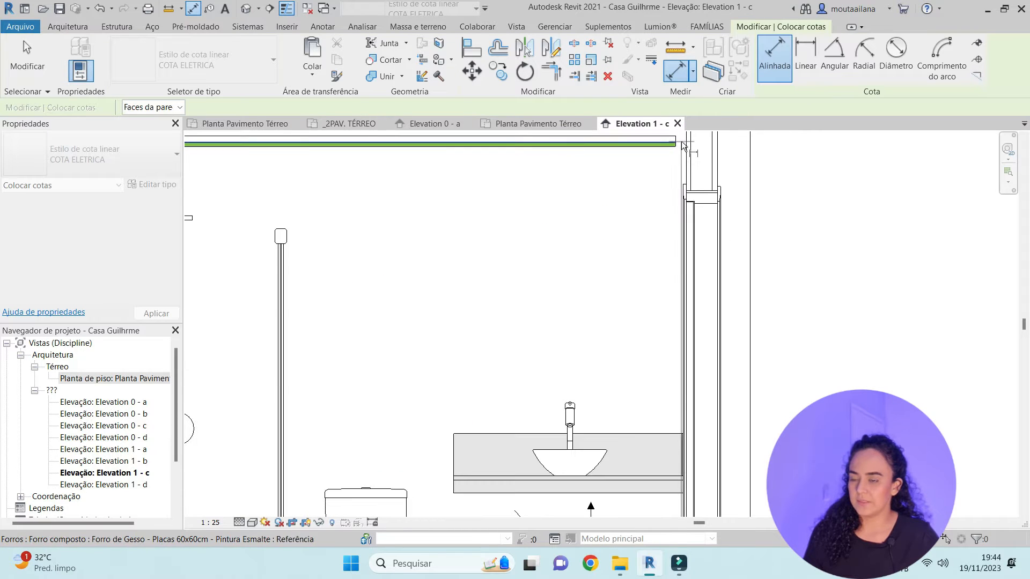
{"action": "left_click", "coordinate": [682, 141]}
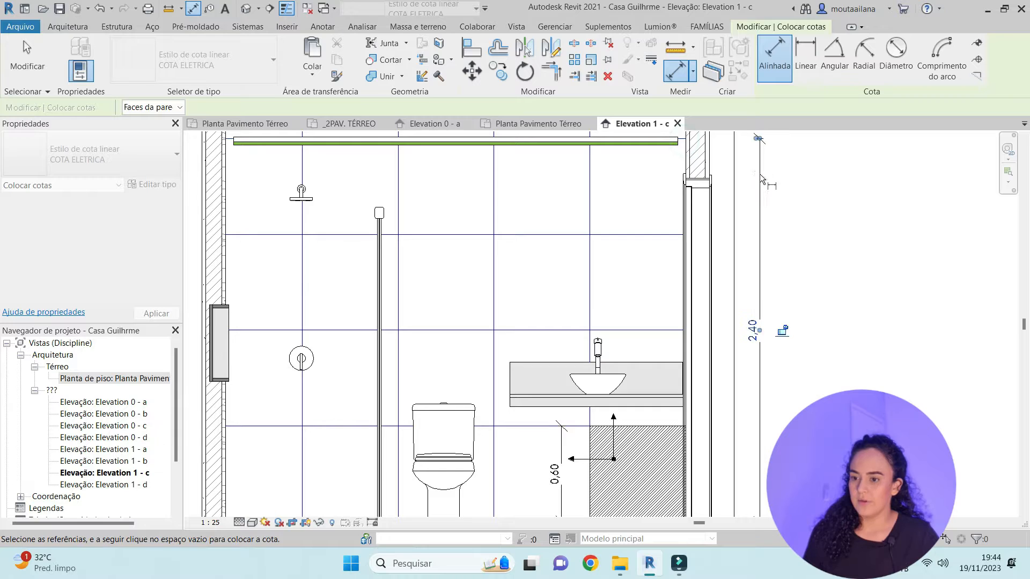
{"action": "left_click", "coordinate": [759, 174]}
{"action": "scroll", "coordinate": [758, 183], "scroll_direction": "down", "scroll_amount": 2}
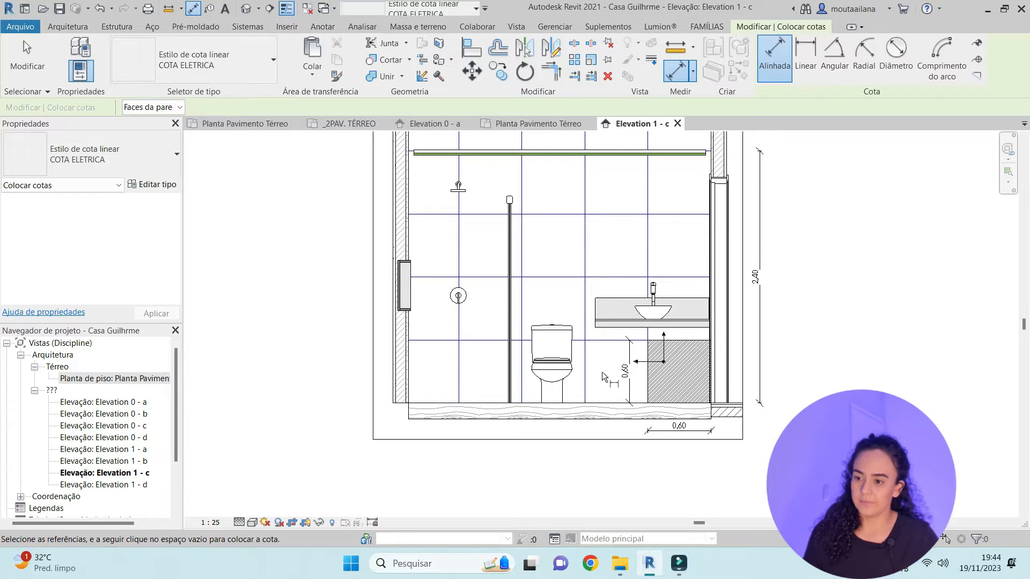
{"action": "key", "text": "Escape"}
{"action": "key", "text": "Escape"}
Delete the hatched tile's vertical dimension beside the toilet
{"action": "scroll", "coordinate": [509, 383], "scroll_direction": "down", "scroll_amount": 2}
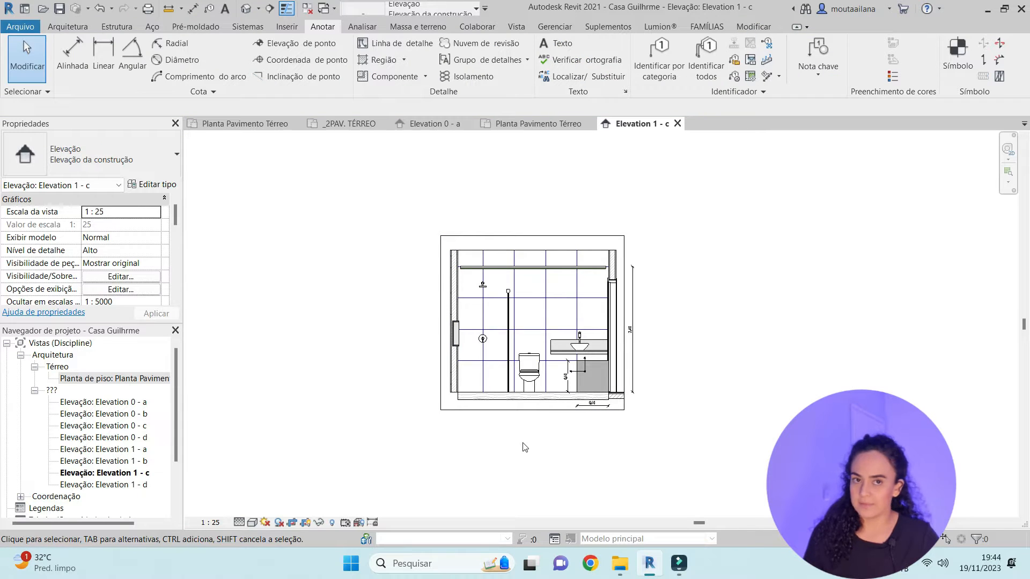
{"action": "scroll", "coordinate": [562, 315], "scroll_direction": "up", "scroll_amount": 2}
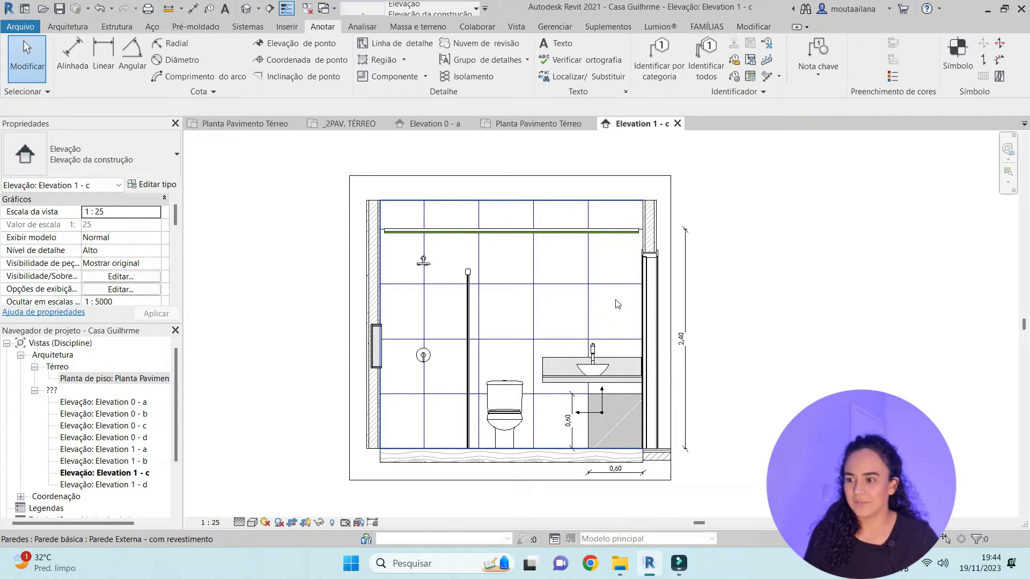
{"action": "middle_click_drag", "start_coordinate": [562, 414], "coordinate": [589, 399]}
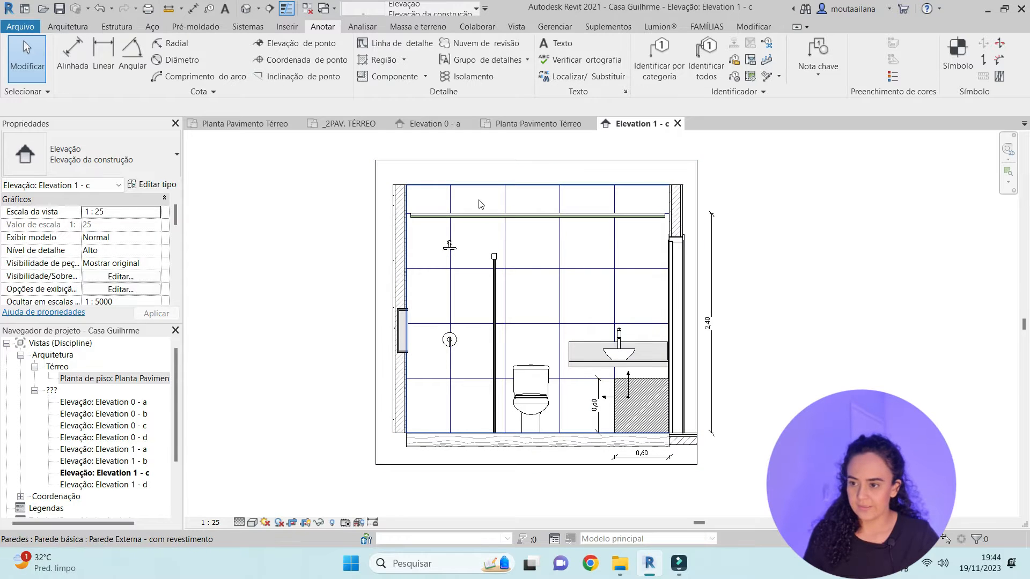
{"action": "scroll", "coordinate": [590, 397], "scroll_direction": "up", "scroll_amount": 3}
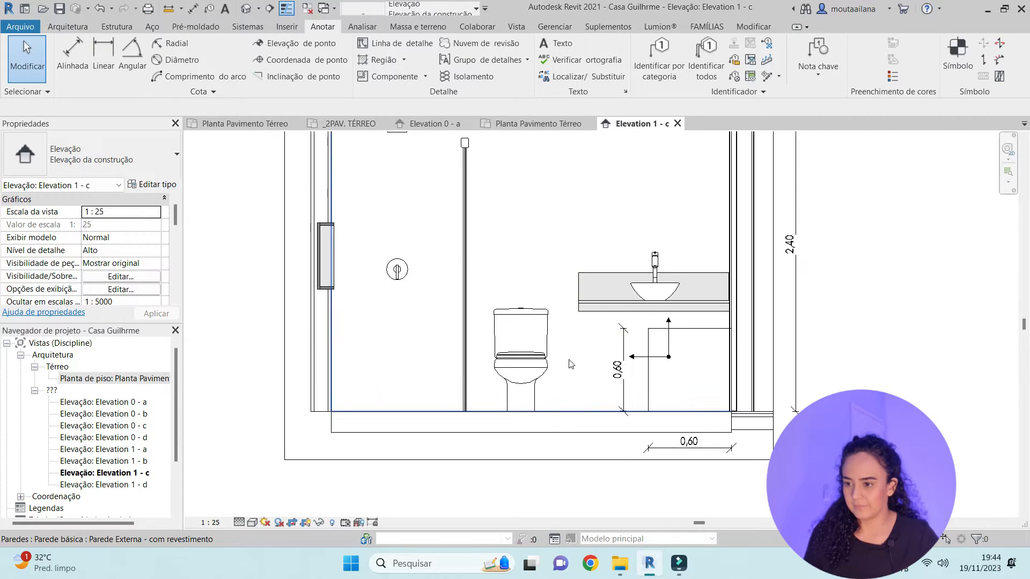
{"action": "left_click", "coordinate": [616, 368]}
{"action": "key", "text": "Delete"}
{"action": "middle_click_drag", "start_coordinate": [585, 321], "coordinate": [604, 352]}
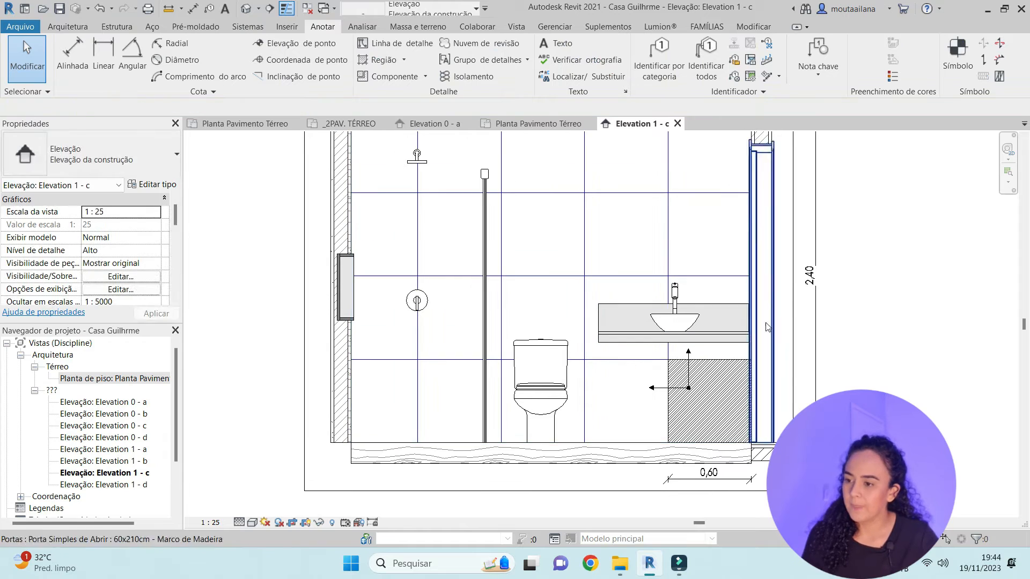
Place a text note beside the elevation reading "INICIO DE PAGINAÇÃO POINTER CARRARA STATUARIO 60X60"
{"action": "key", "text": "z"}
{"action": "key", "text": "f"}
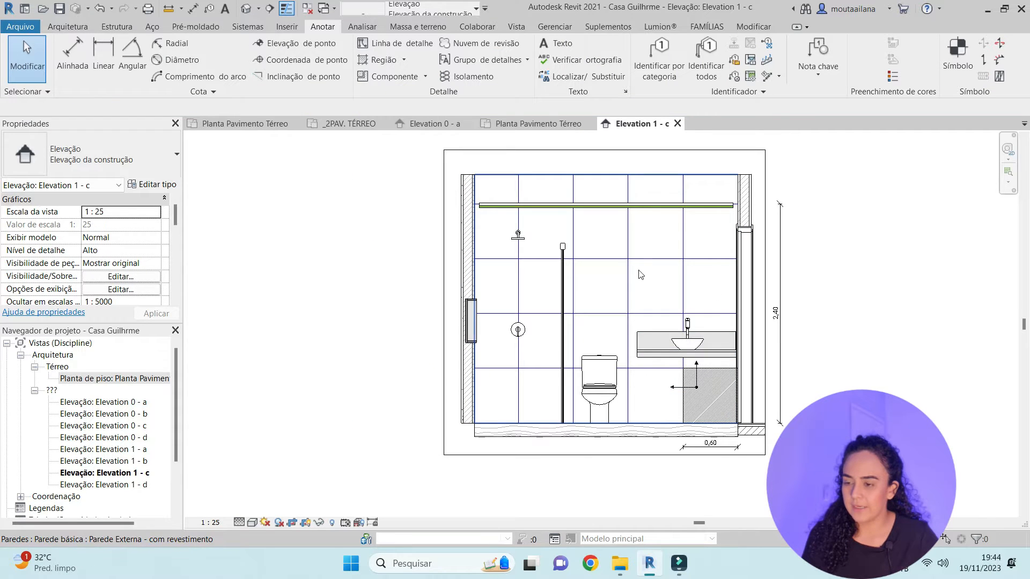
{"action": "middle_click_drag", "start_coordinate": [697, 380], "coordinate": [635, 328]}
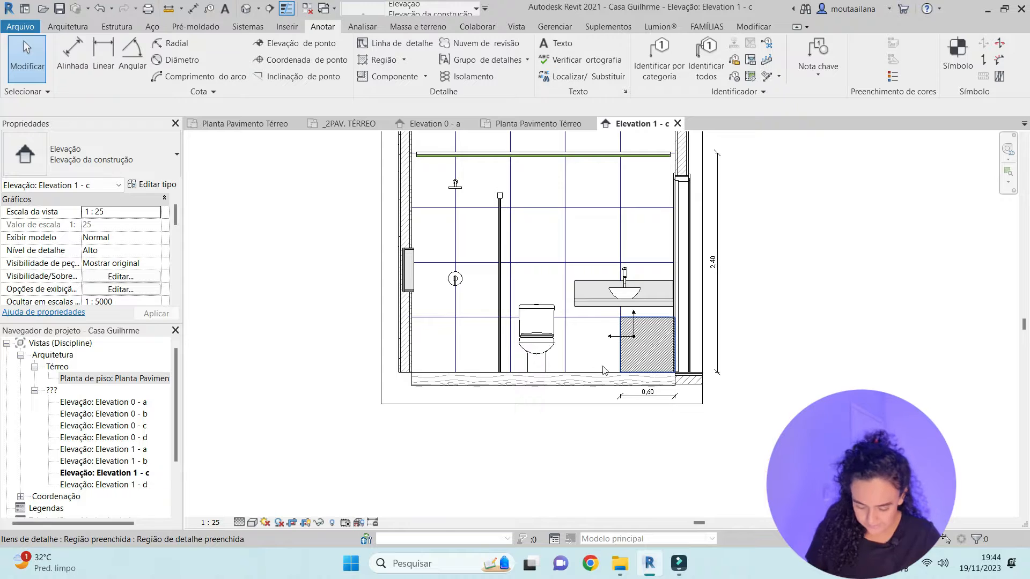
{"action": "left_click", "coordinate": [557, 43]}
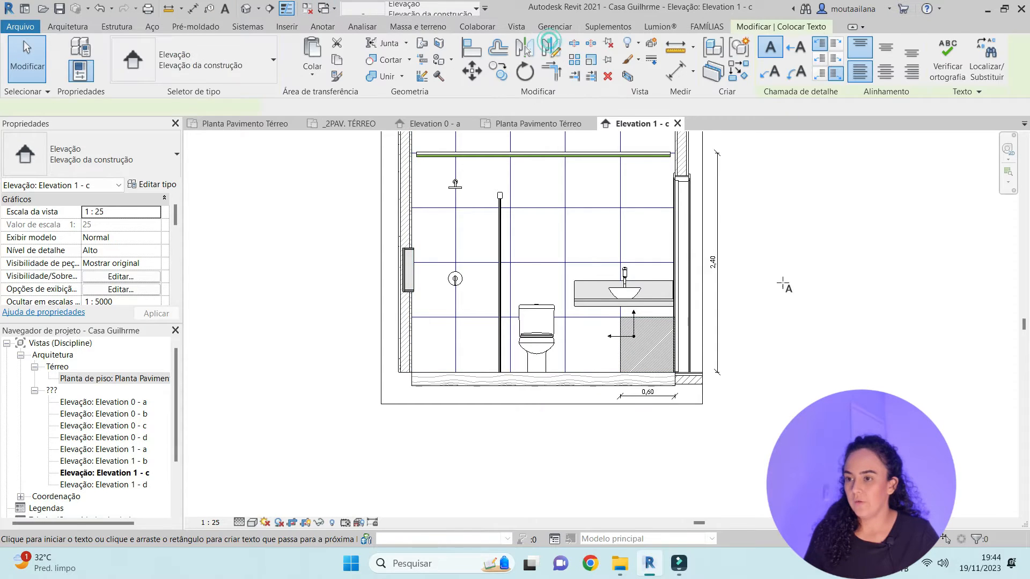
{"action": "scroll", "coordinate": [742, 343], "scroll_direction": "up", "scroll_amount": 1}
{"action": "type", "text": "POINTER CARRARA STATUARIO 60X60"}
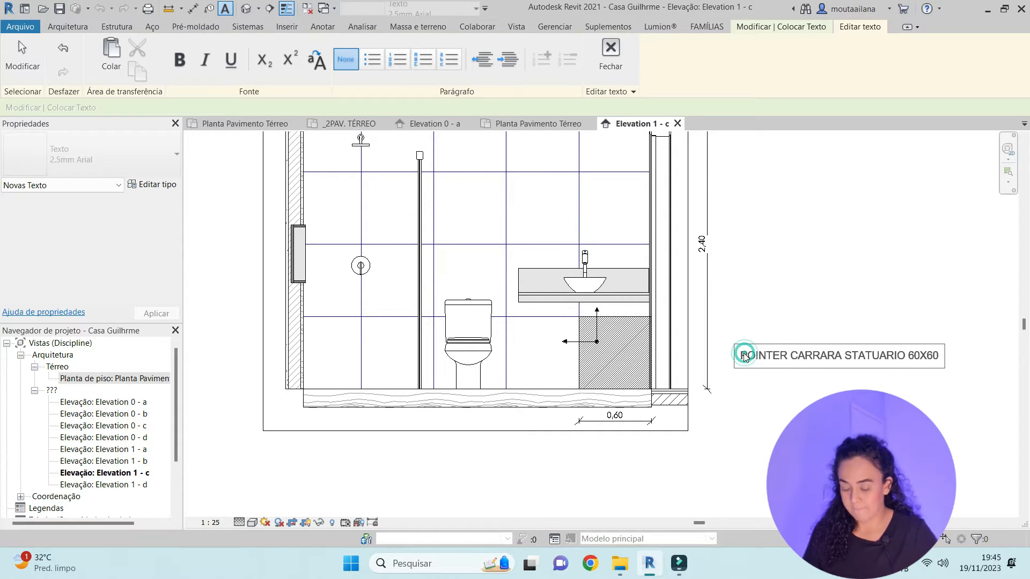
{"action": "type", "text": "ICIO DE"}
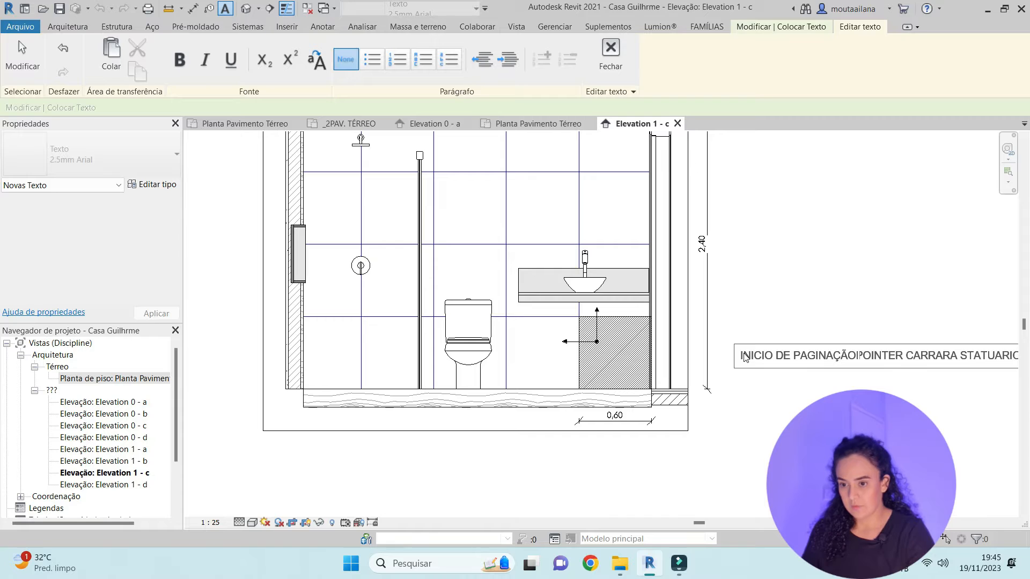
{"action": "type", "text": "PAGINAÇÃO"}
{"action": "left_click", "coordinate": [781, 261]}
{"action": "scroll", "coordinate": [782, 261], "scroll_direction": "down", "scroll_amount": 1}
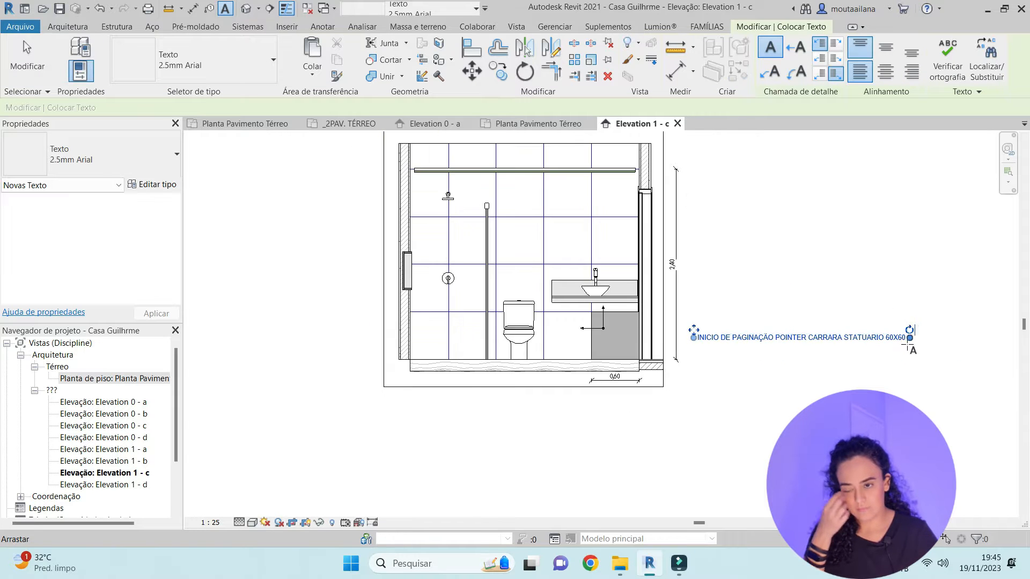
{"action": "scroll", "coordinate": [912, 336], "scroll_direction": "up", "scroll_amount": 2}
{"action": "key", "text": "Escape"}
Narrow the note so its text wraps, add a curved leader pointing to the hatched tile, and move the note closer to the elevation
{"action": "left_click", "coordinate": [907, 334]}
{"action": "left_click_drag", "start_coordinate": [918, 333], "coordinate": [706, 348]}
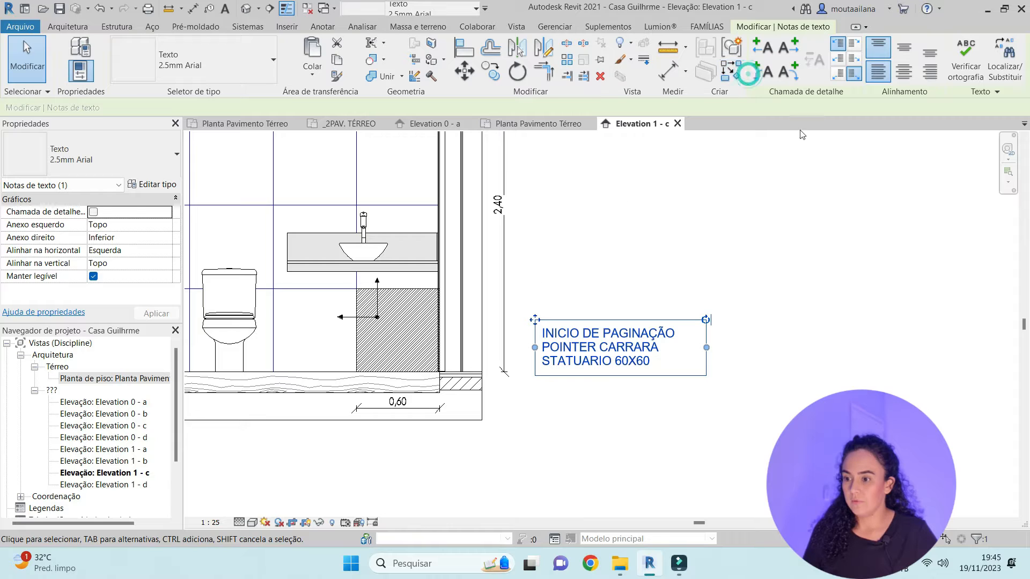
{"action": "left_click", "coordinate": [757, 76]}
{"action": "left_click_drag", "start_coordinate": [426, 346], "coordinate": [395, 344]}
{"action": "left_click_drag", "start_coordinate": [539, 322], "coordinate": [519, 270]}
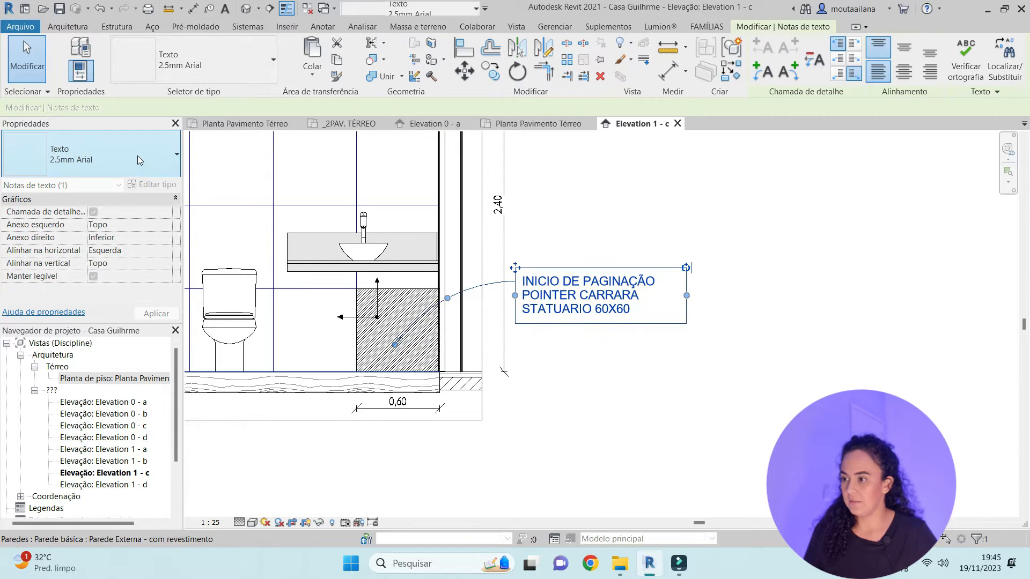
Set the tile note's text type to 2.5mm CITY
{"action": "left_click", "coordinate": [137, 156]}
{"action": "left_click", "coordinate": [118, 251]}
{"action": "left_click", "coordinate": [531, 150]}
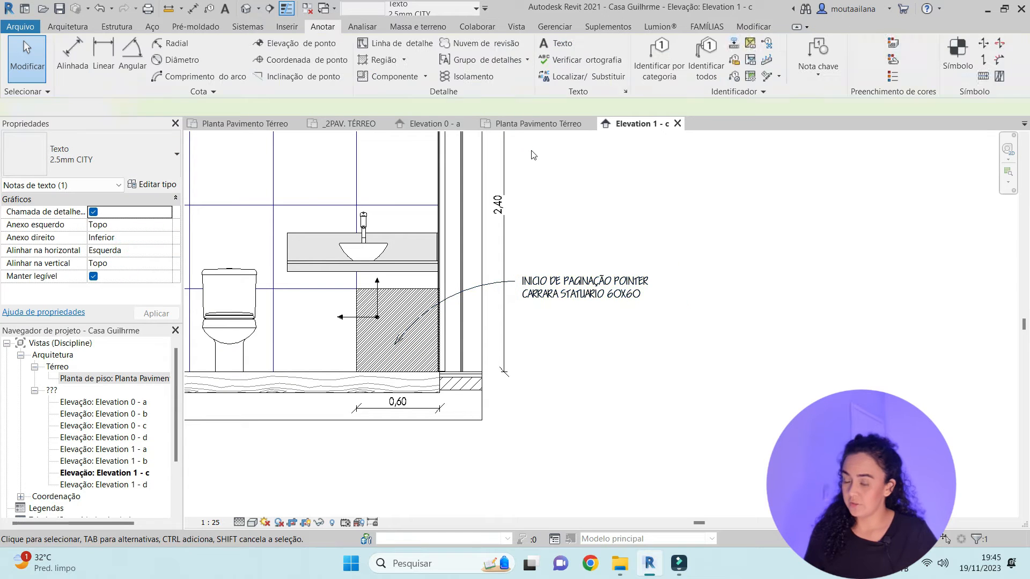
Change the tile note's text type to 2.5mm CITY red
{"action": "left_click", "coordinate": [626, 304]}
{"action": "left_click", "coordinate": [129, 161]}
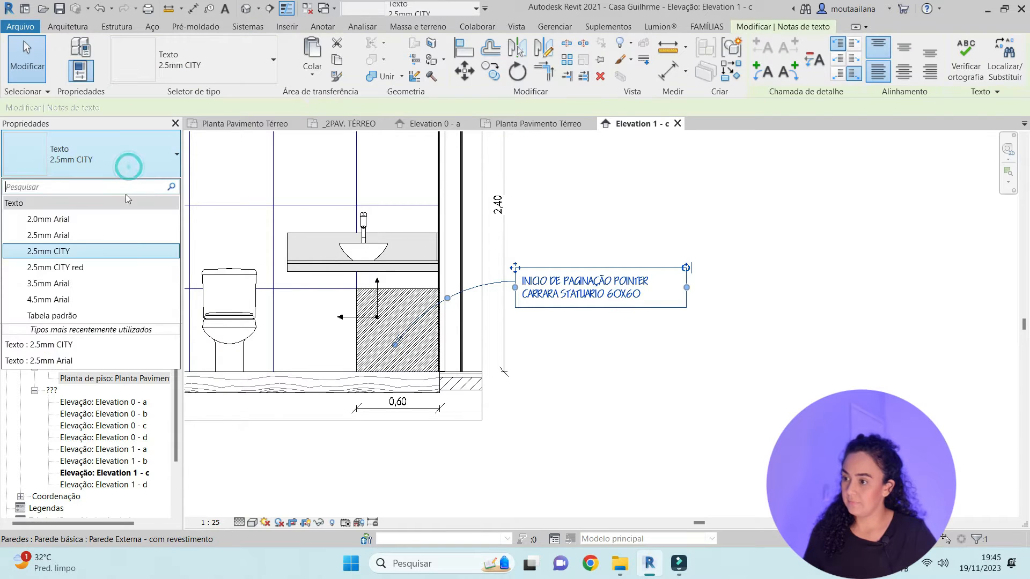
{"action": "left_click", "coordinate": [130, 268]}
{"action": "left_click", "coordinate": [625, 145]}
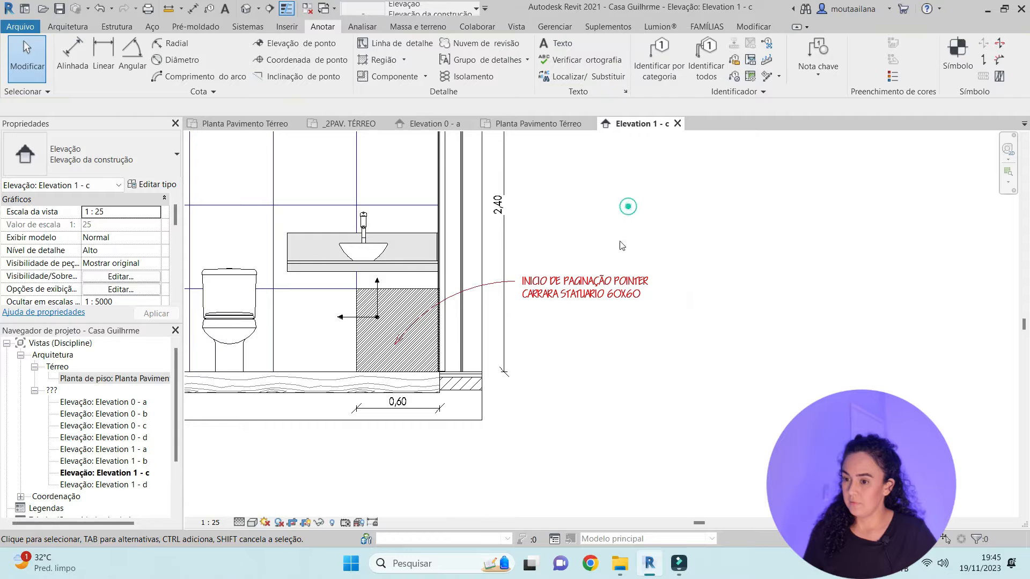
Set the font of the 2.5mm CITY red text type to Glacial Indifference
{"action": "left_click", "coordinate": [593, 290]}
{"action": "left_click", "coordinate": [154, 184]}
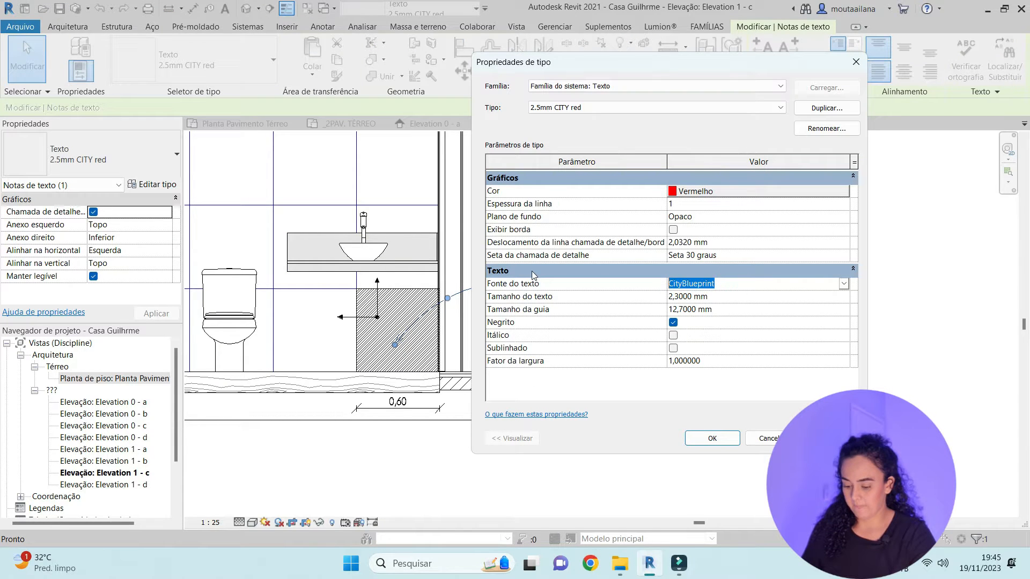
{"action": "type", "text": "G"}
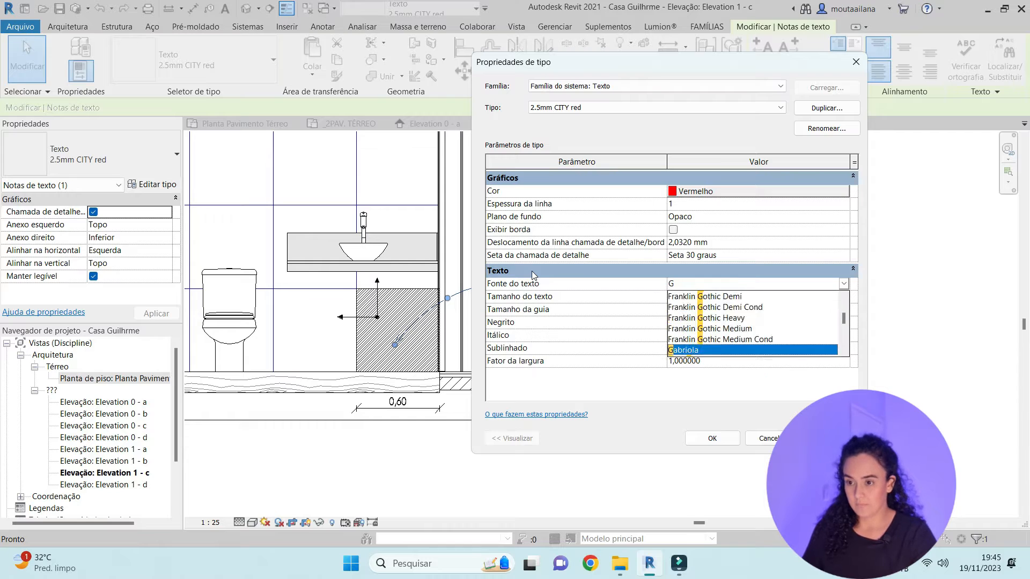
{"action": "type", "text": "lacial Indifference"}
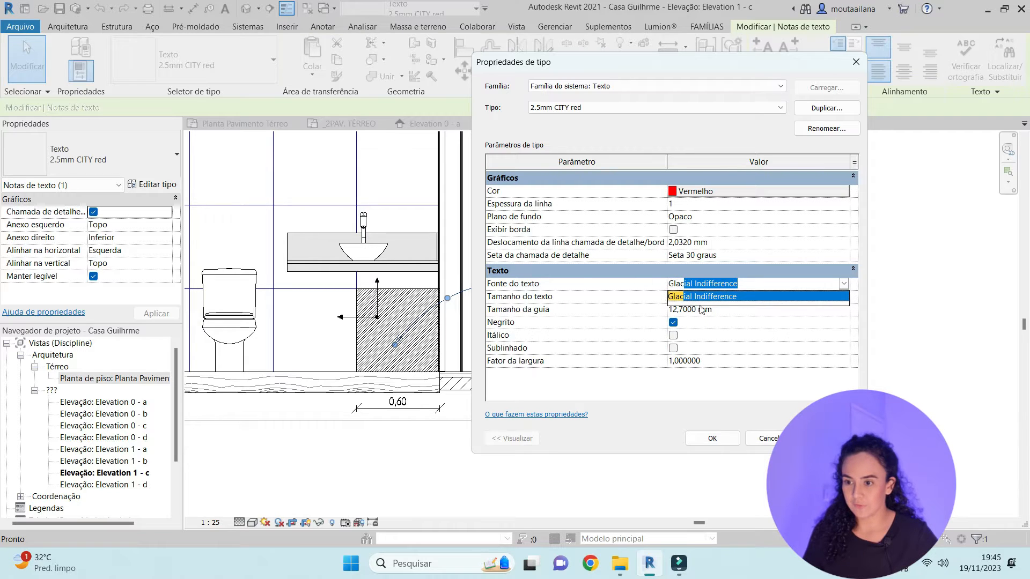
{"action": "left_click", "coordinate": [714, 299]}
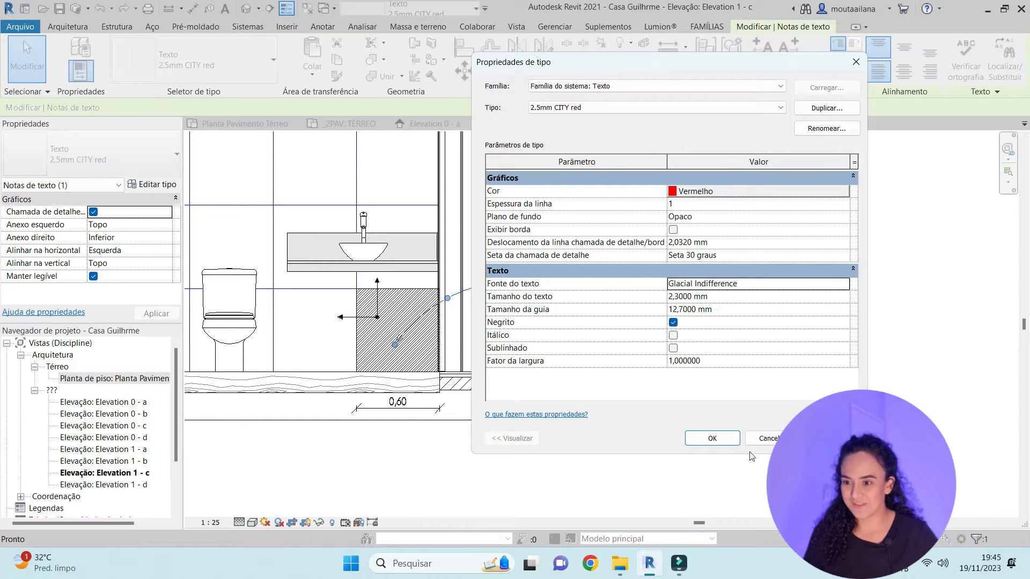
{"action": "left_click", "coordinate": [713, 439]}
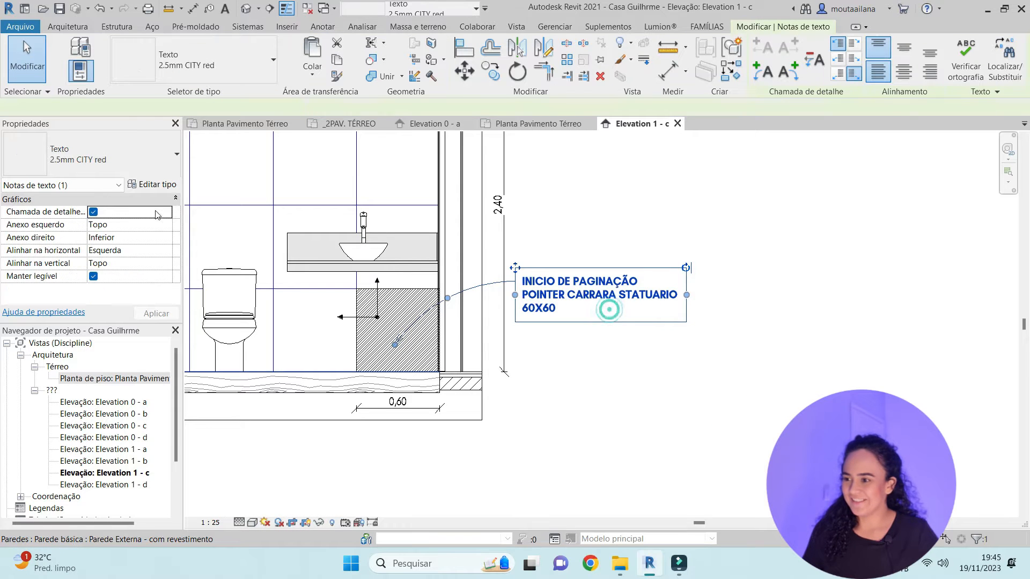
Turn off bold for the 2.5mm CITY red text type and set its width factor to 0,9
{"action": "left_click", "coordinate": [153, 185]}
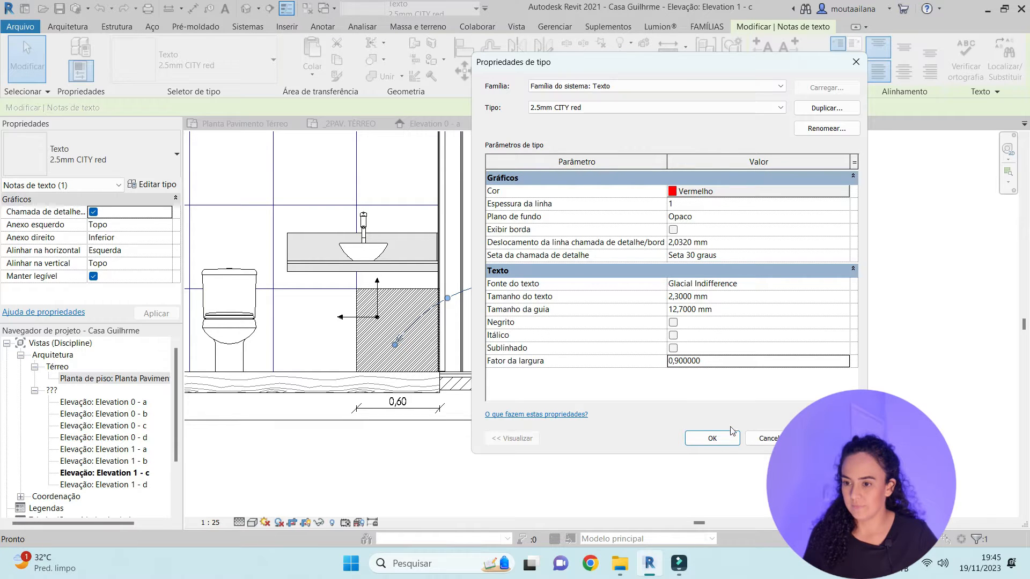
{"action": "left_click", "coordinate": [730, 443]}
{"action": "left_click", "coordinate": [732, 453]}
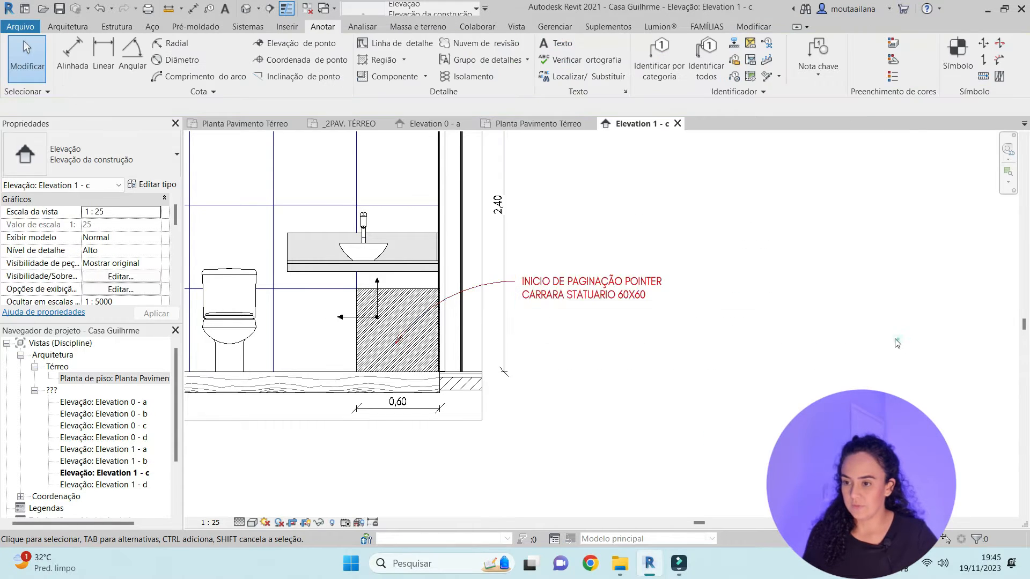
Move the tile note slightly lower beside the door, keeping its leader on the hatched tile
{"action": "scroll", "coordinate": [674, 327], "scroll_direction": "up", "scroll_amount": 3}
{"action": "left_click", "coordinate": [675, 338]}
{"action": "left_click_drag", "start_coordinate": [675, 338], "coordinate": [673, 358]}
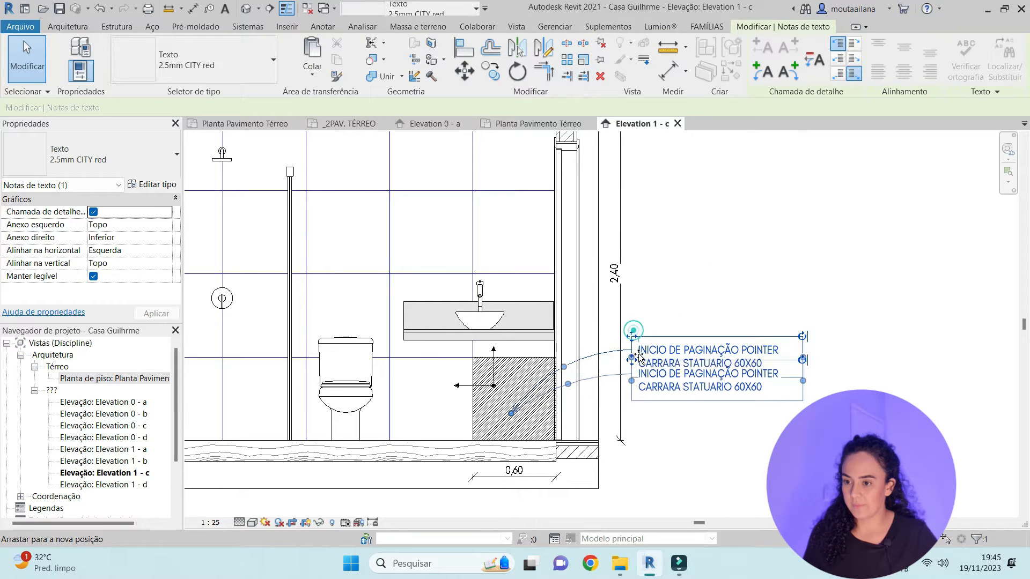
{"action": "scroll", "coordinate": [649, 354], "scroll_direction": "down", "scroll_amount": 2}
{"action": "key", "text": "Escape"}
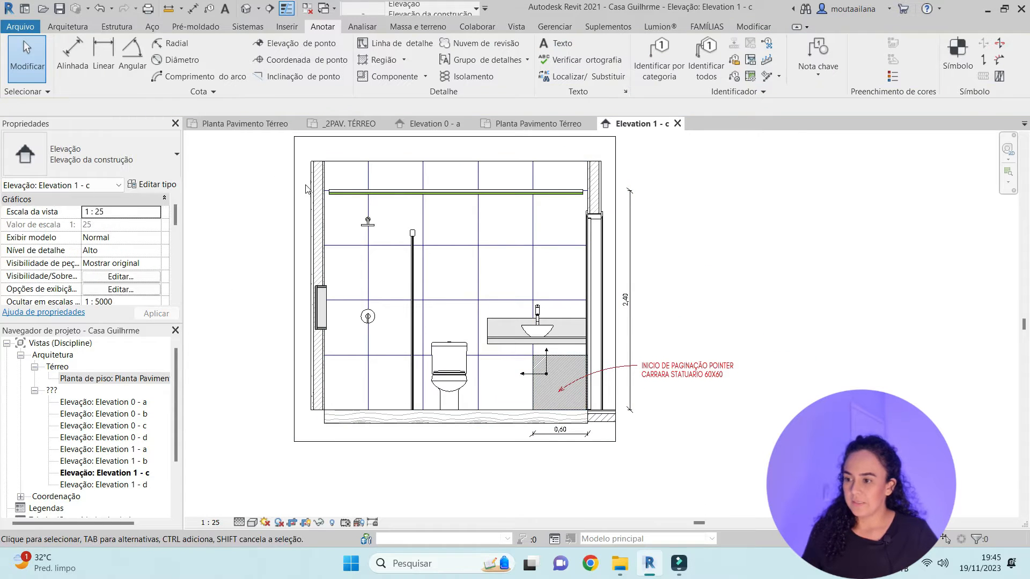
{"action": "middle_click_drag", "start_coordinate": [470, 292], "coordinate": [544, 292]}
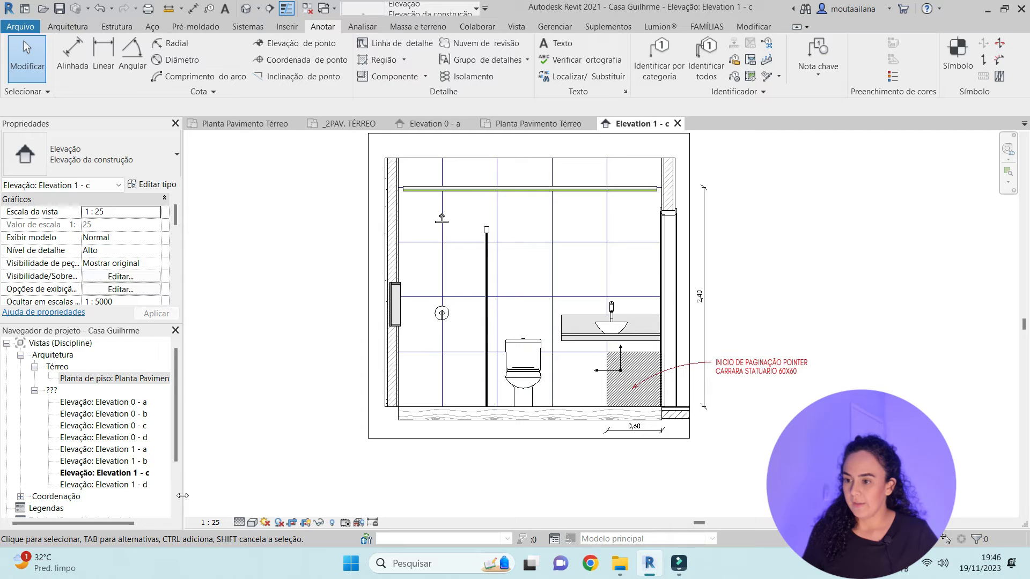
Examine the plank layout and starting-tile hatches in Elevation 1 - b, reached from the ground floor plan, and return to that plan
{"action": "left_click", "coordinate": [131, 472]}
{"action": "right_click", "coordinate": [131, 472]}
{"action": "left_click", "coordinate": [211, 498]}
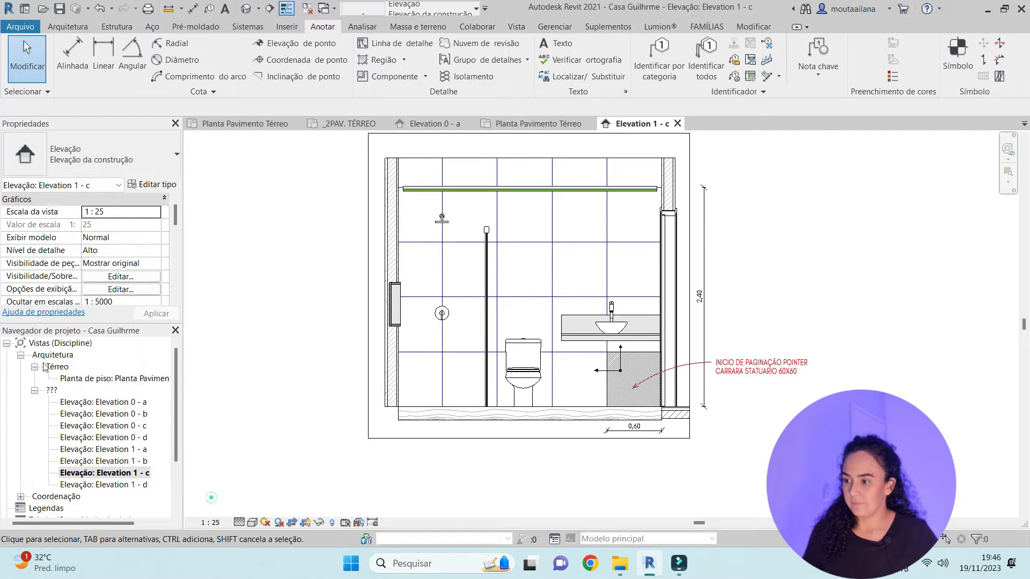
{"action": "double_click", "coordinate": [102, 379]}
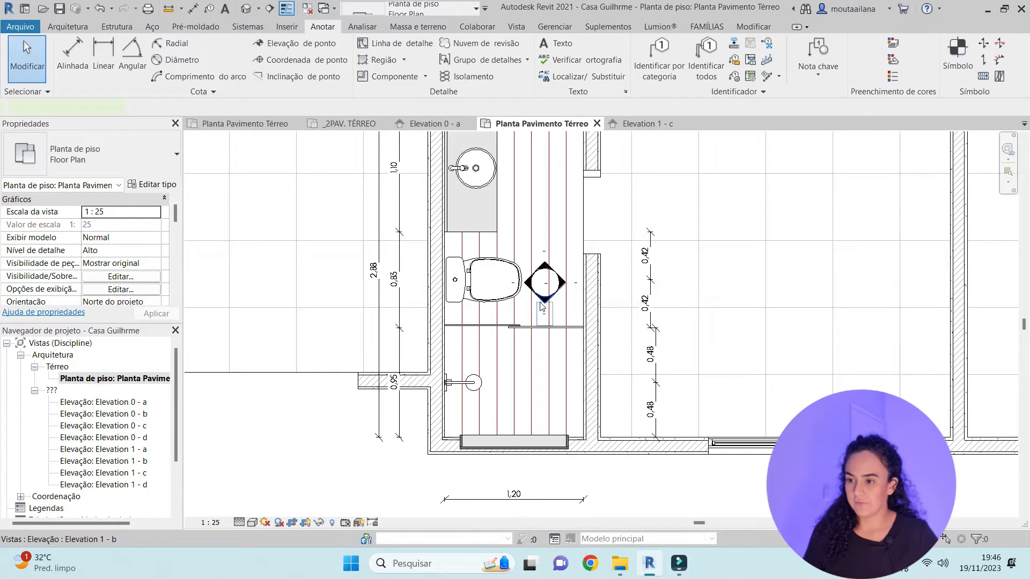
{"action": "left_click", "coordinate": [543, 306]}
{"action": "double_click", "coordinate": [545, 306]}
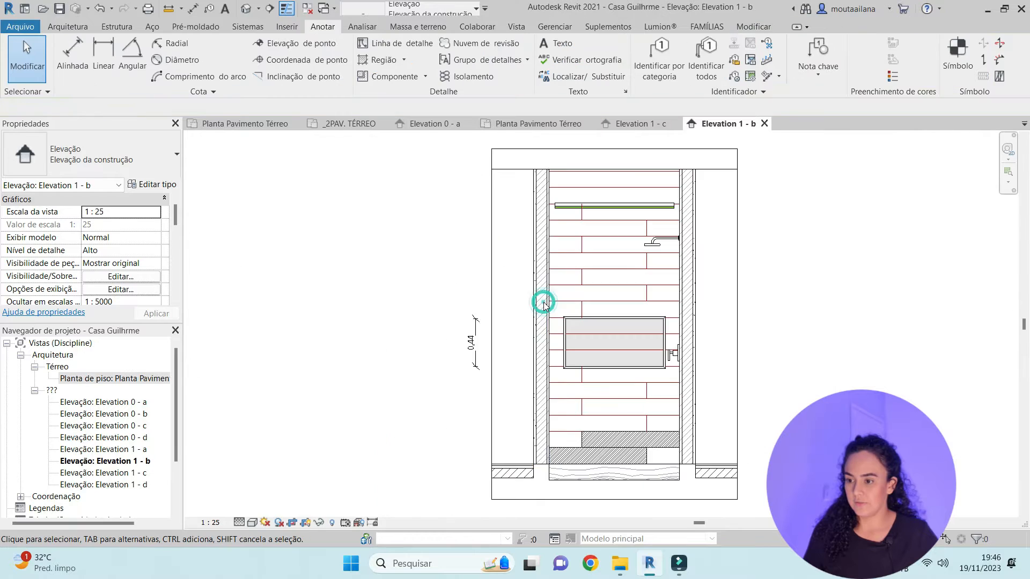
{"action": "scroll", "coordinate": [589, 415], "scroll_direction": "down", "scroll_amount": 3}
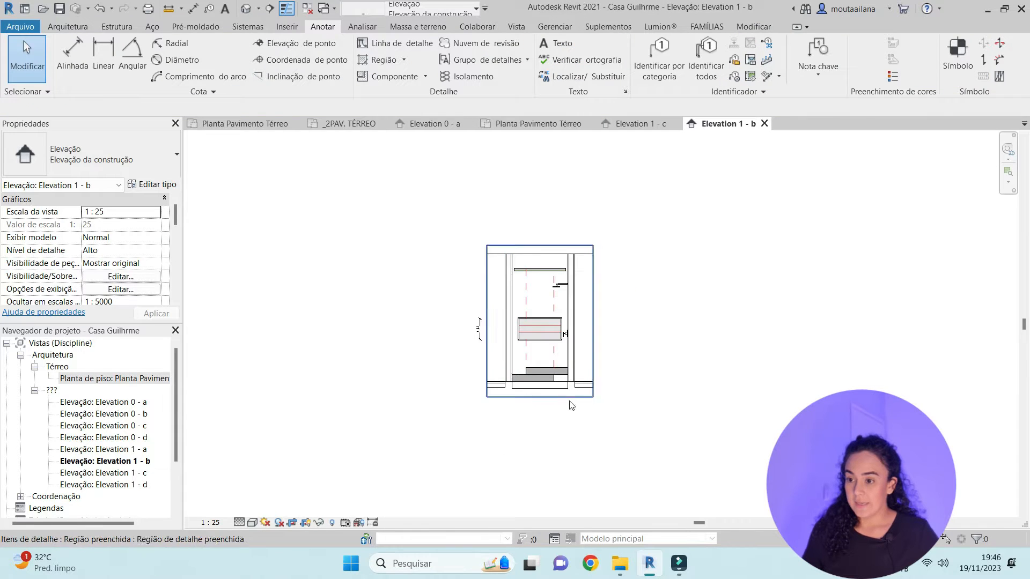
{"action": "double_click", "coordinate": [107, 378]}
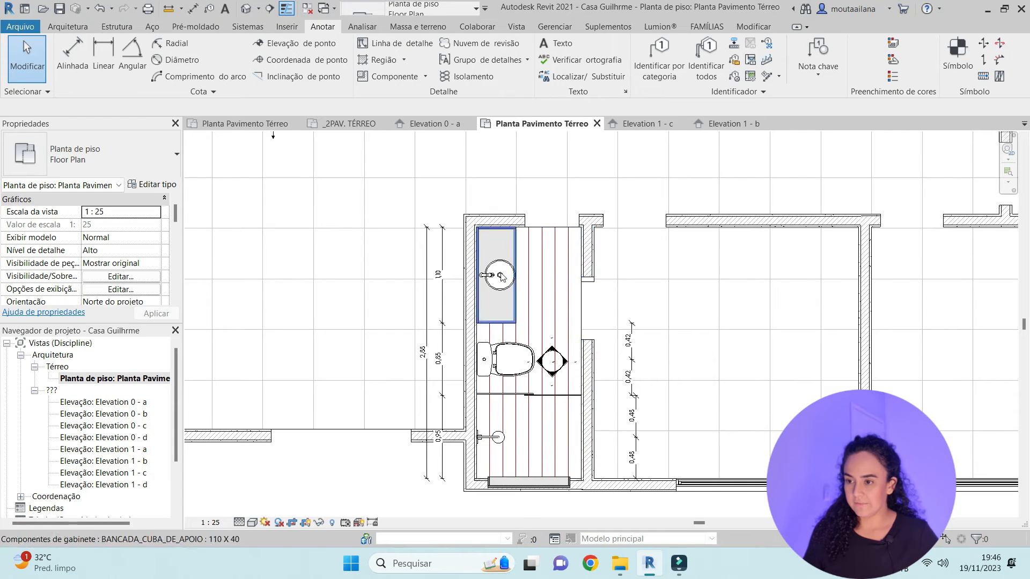
{"action": "left_click", "coordinate": [542, 308]}
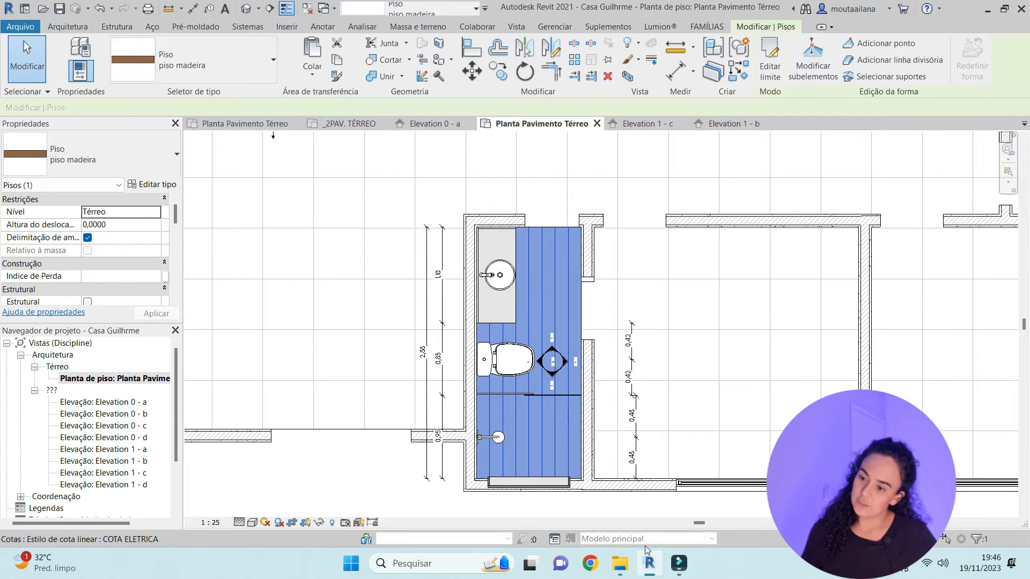
{"action": "scroll", "coordinate": [523, 278], "scroll_direction": "down", "scroll_amount": 2}
{"action": "scroll", "coordinate": [515, 277], "scroll_direction": "up", "scroll_amount": 2}
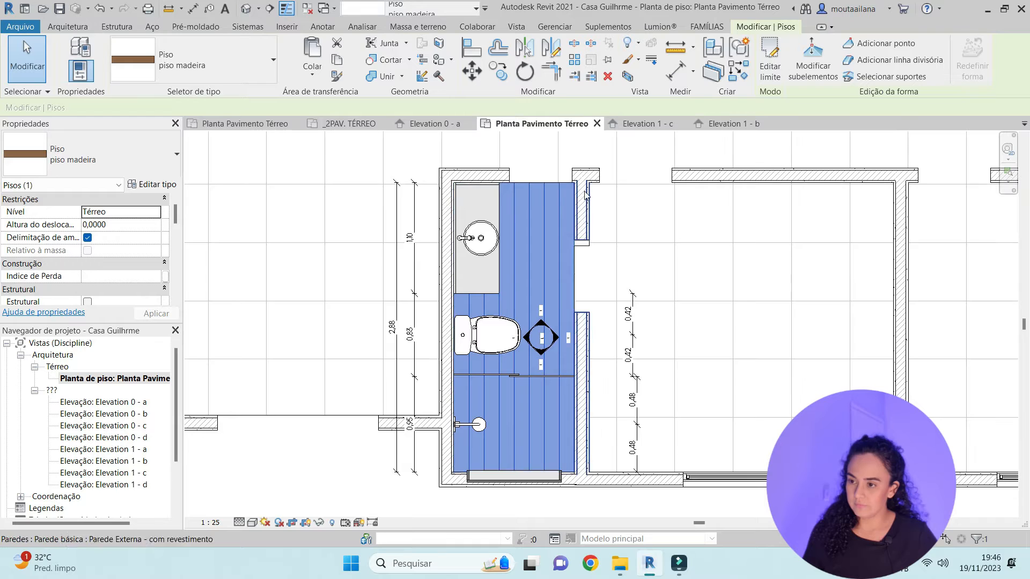
{"action": "scroll", "coordinate": [500, 242], "scroll_direction": "down", "scroll_amount": 2}
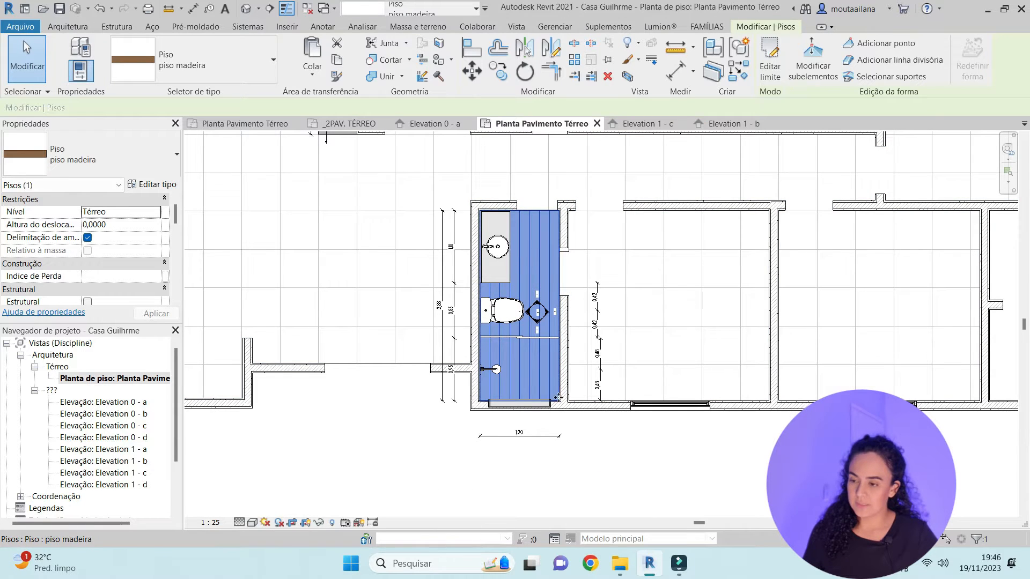
{"action": "scroll", "coordinate": [553, 370], "scroll_direction": "up", "scroll_amount": 1}
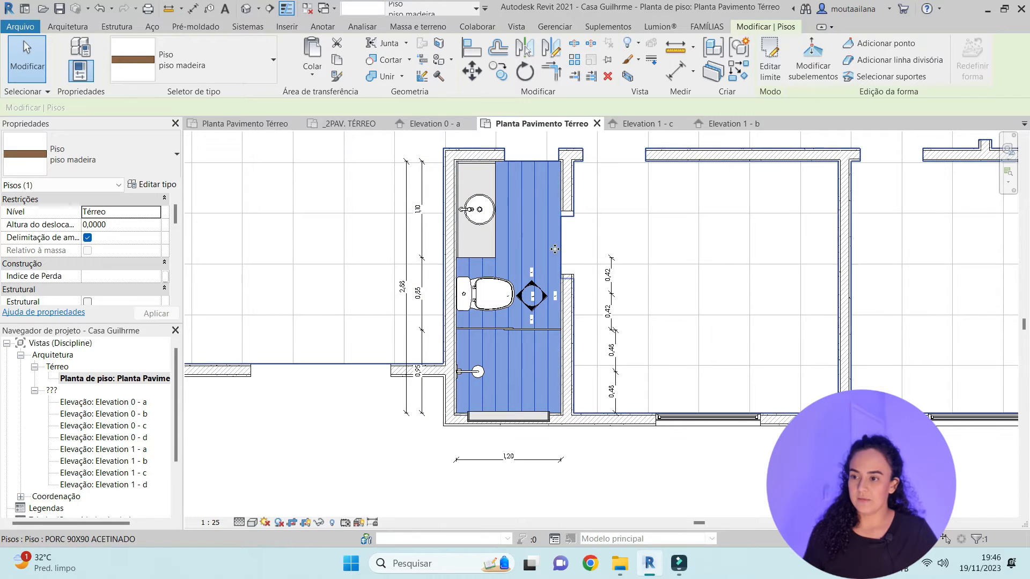
{"action": "key", "text": "Escape"}
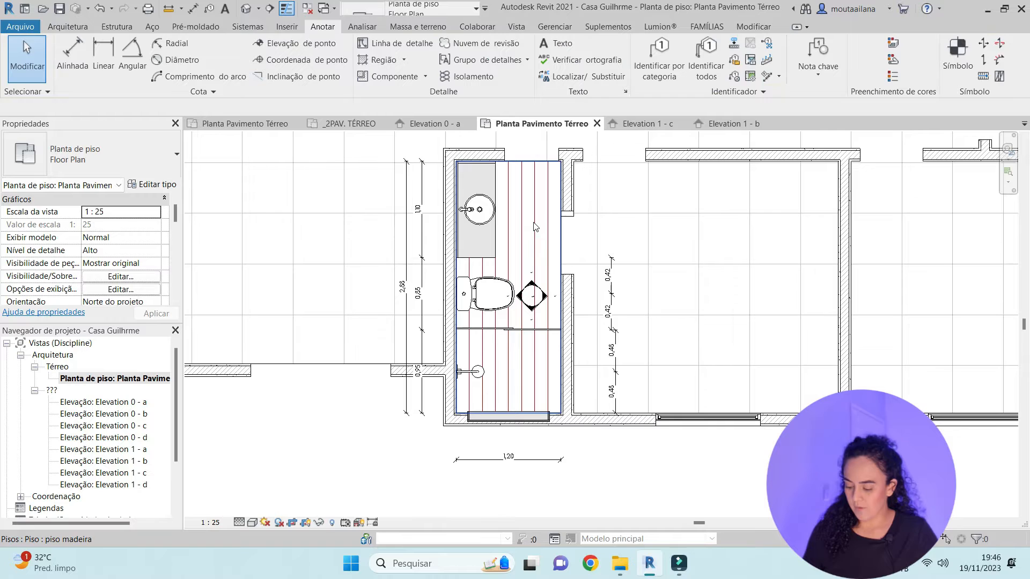
Try to align the bathroom wood floor's plank joint with the floor edge at the upper doorway
{"action": "scroll", "coordinate": [538, 146], "scroll_direction": "up", "scroll_amount": 5}
{"action": "left_click", "coordinate": [523, 173]}
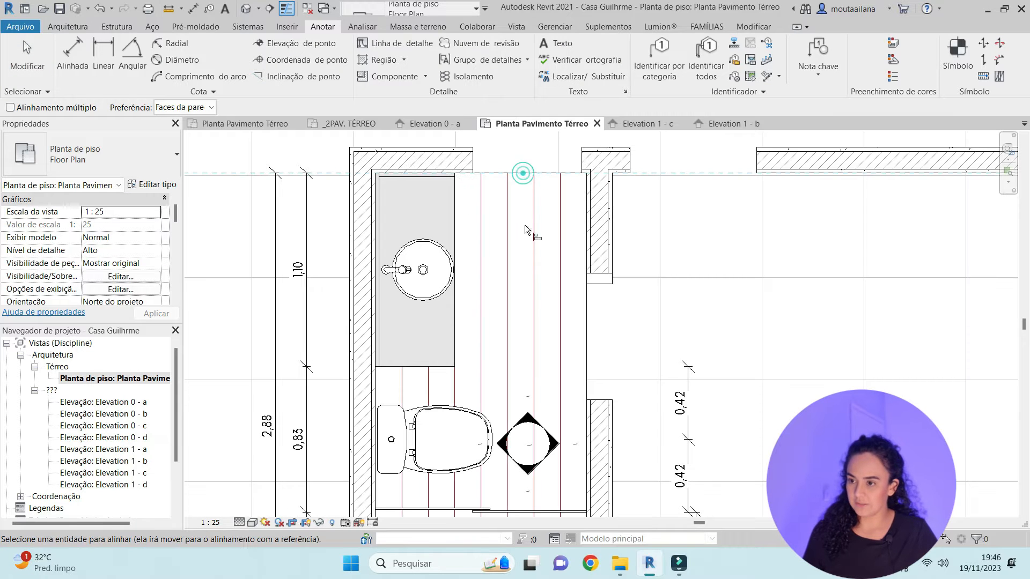
{"action": "left_click", "coordinate": [535, 236]}
{"action": "scroll", "coordinate": [546, 242], "scroll_direction": "down", "scroll_amount": 3}
{"action": "scroll", "coordinate": [546, 243], "scroll_direction": "down", "scroll_amount": 2}
{"action": "key", "text": "Escape"}
Rotate the bathroom's wood floor by 90 degrees so its planks run across the room
{"action": "left_click", "coordinate": [547, 302]}
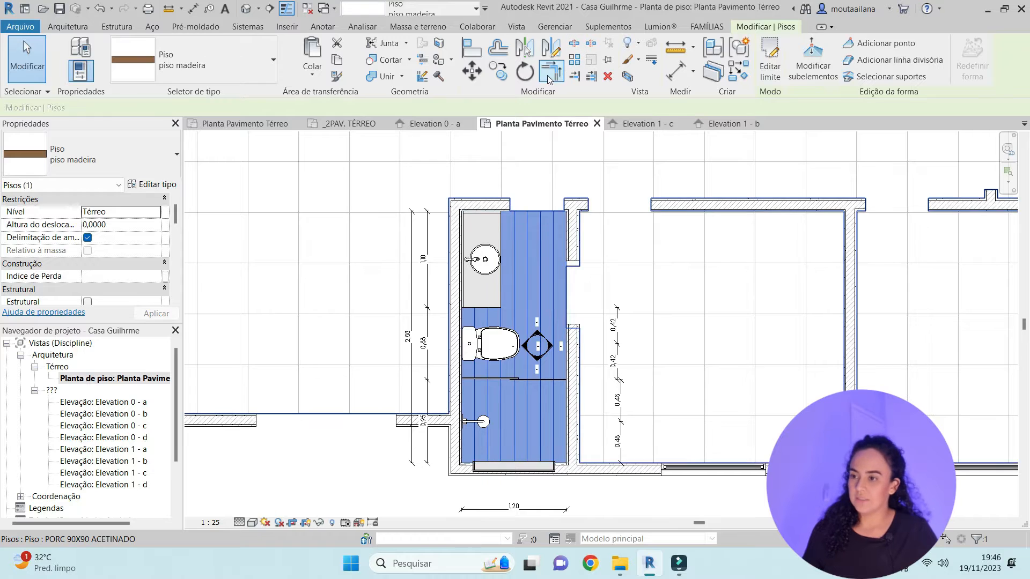
{"action": "left_click", "coordinate": [524, 71]}
{"action": "left_click", "coordinate": [514, 265]}
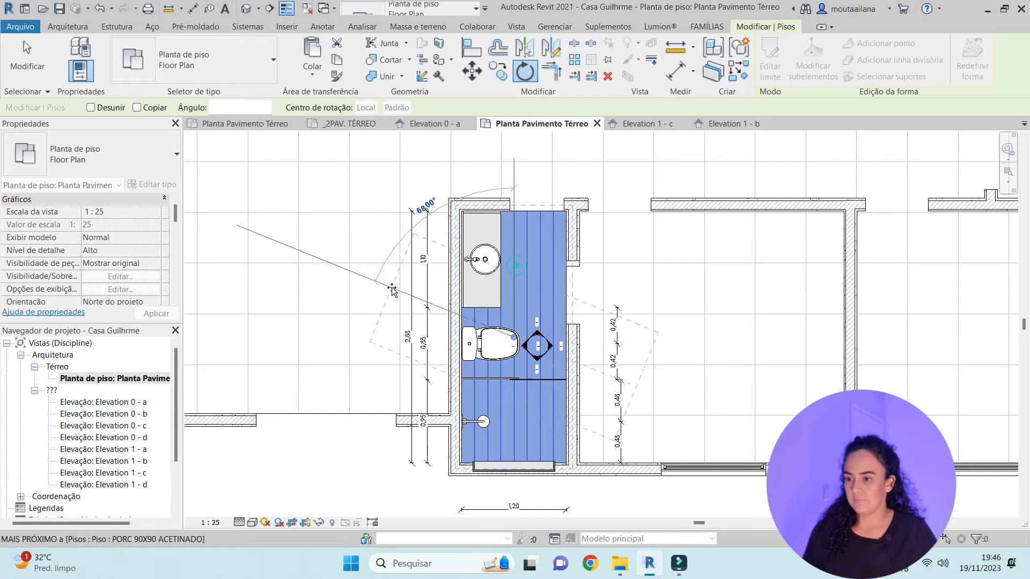
{"action": "type", "text": "90"}
{"action": "key", "text": "Return"}
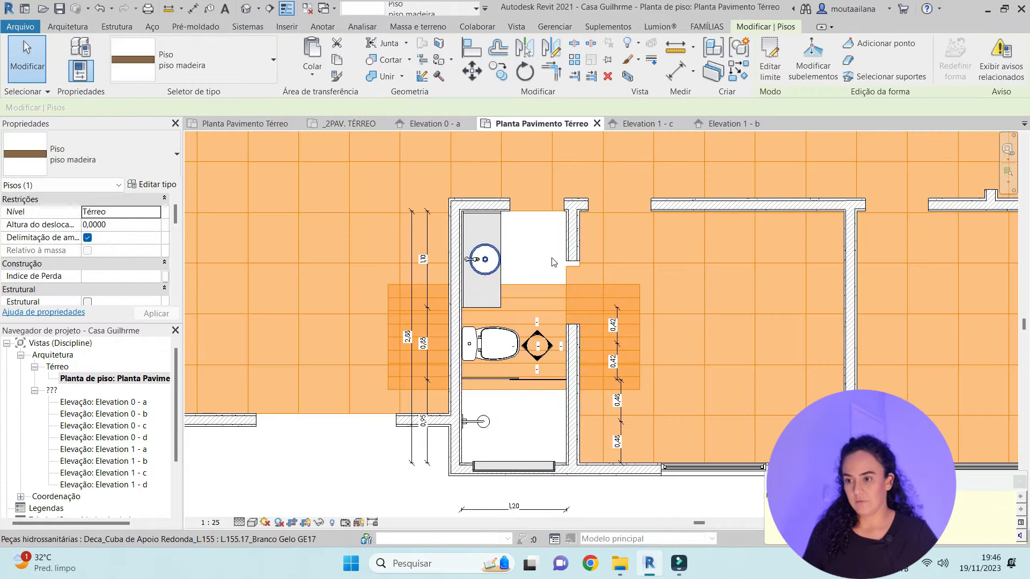
{"action": "left_click", "coordinate": [928, 258]}
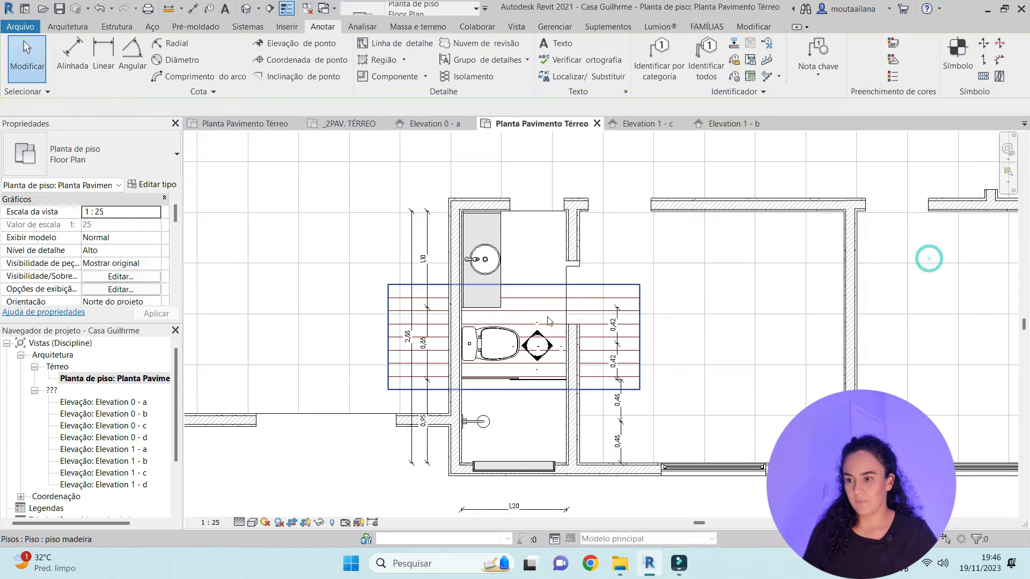
Edit the rotated wood floor's boundary so all four sides meet the bathroom's inner wall faces, and finish the sketch
{"action": "double_click", "coordinate": [531, 294]}
{"action": "left_click_drag", "start_coordinate": [528, 292], "coordinate": [540, 214]}
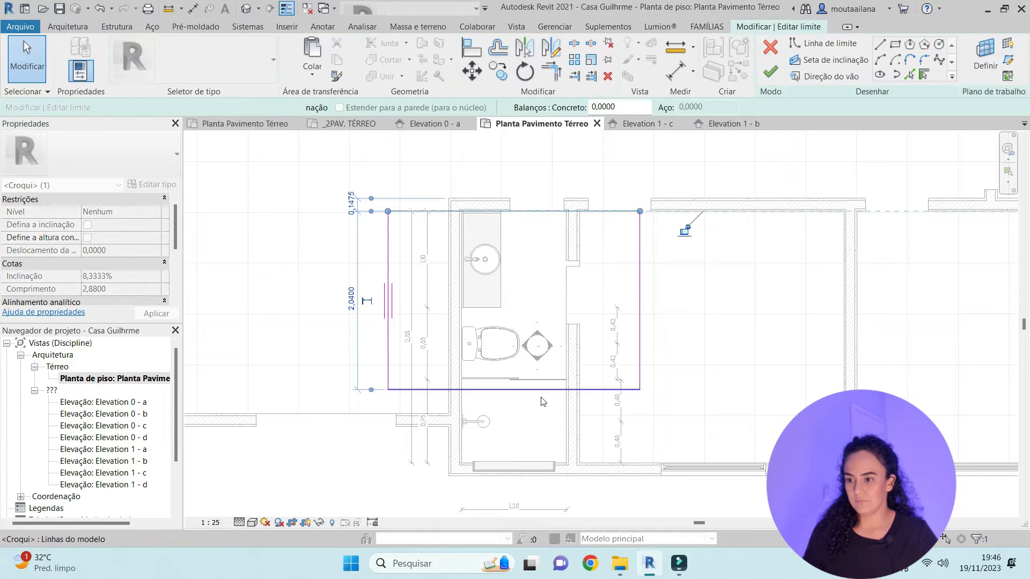
{"action": "left_click_drag", "start_coordinate": [534, 391], "coordinate": [560, 480]}
{"action": "left_click", "coordinate": [564, 265]}
{"action": "mouse_move", "coordinate": [564, 265]}
{"action": "left_mouse_down"}
{"action": "mouse_move", "coordinate": [536, 278]}
{"action": "mouse_move", "coordinate": [389, 269]}
{"action": "mouse_move", "coordinate": [461, 343]}
{"action": "mouse_move", "coordinate": [464, 324]}
{"action": "left_mouse_up"}
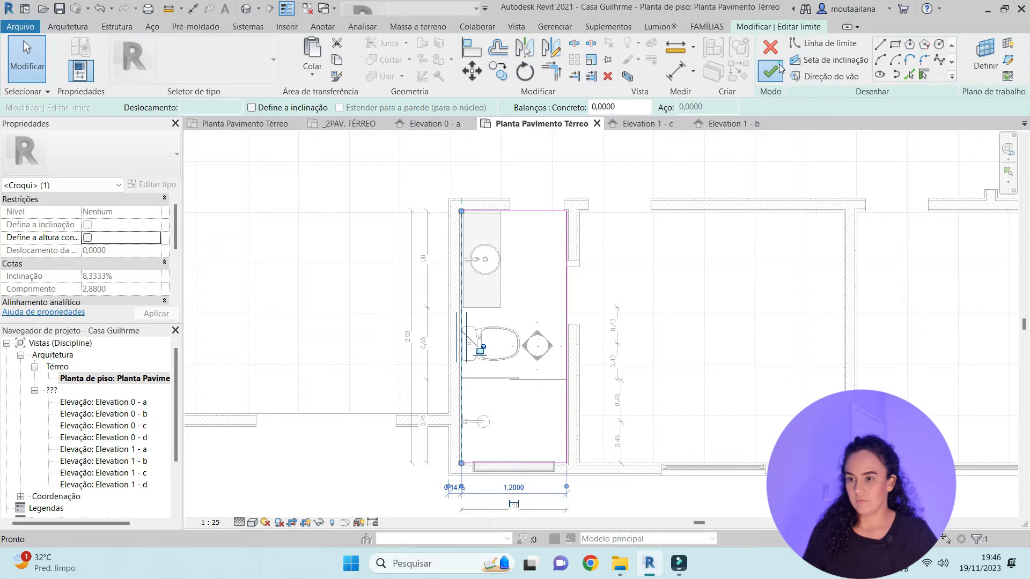
{"action": "left_click", "coordinate": [777, 68]}
{"action": "left_click", "coordinate": [816, 175]}
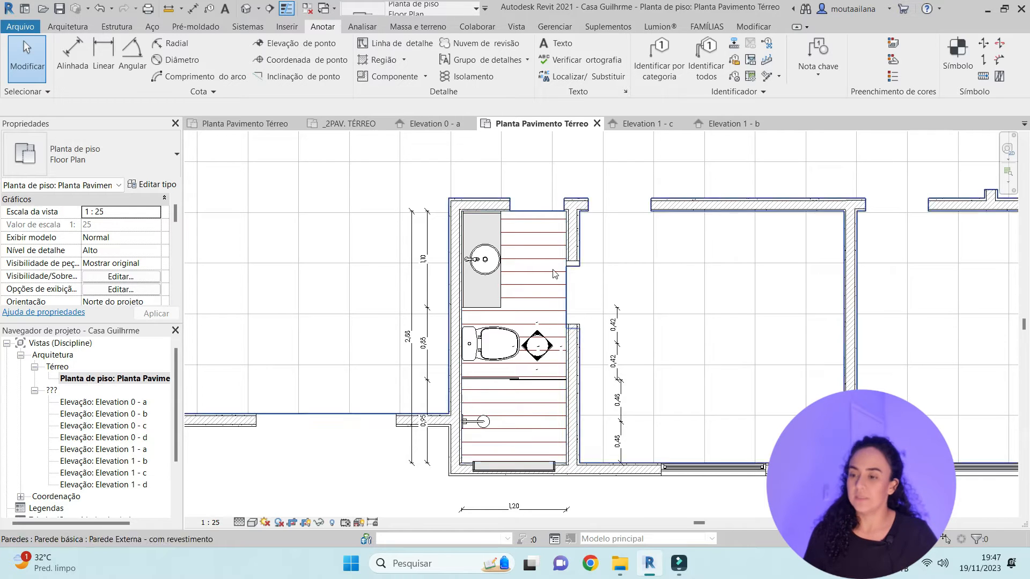
Align the wood floor's plank joints with the floor edge at the upper doorway so a full plank starts there
{"action": "scroll", "coordinate": [555, 259], "scroll_direction": "up", "scroll_amount": 2}
{"action": "key", "text": "l"}
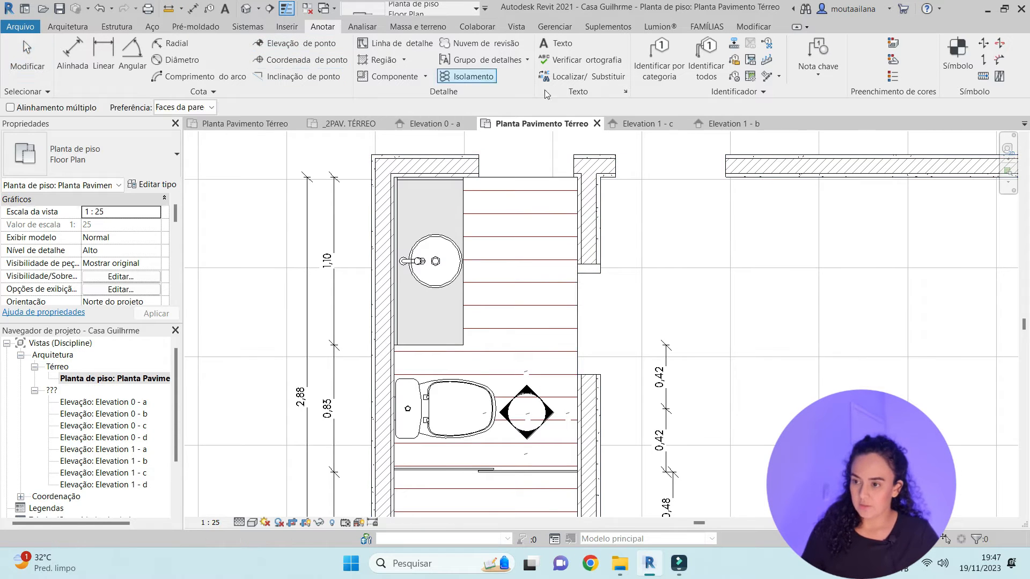
{"action": "scroll", "coordinate": [519, 173], "scroll_direction": "up", "scroll_amount": 2}
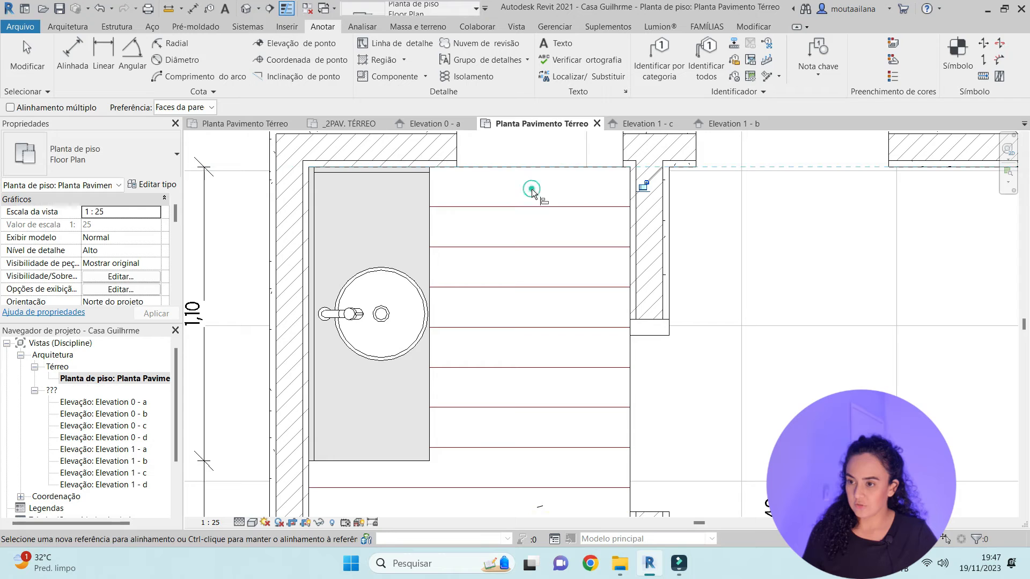
{"action": "key", "text": "Escape"}
{"action": "left_click", "coordinate": [579, 216]}
{"action": "key", "text": "Escape"}
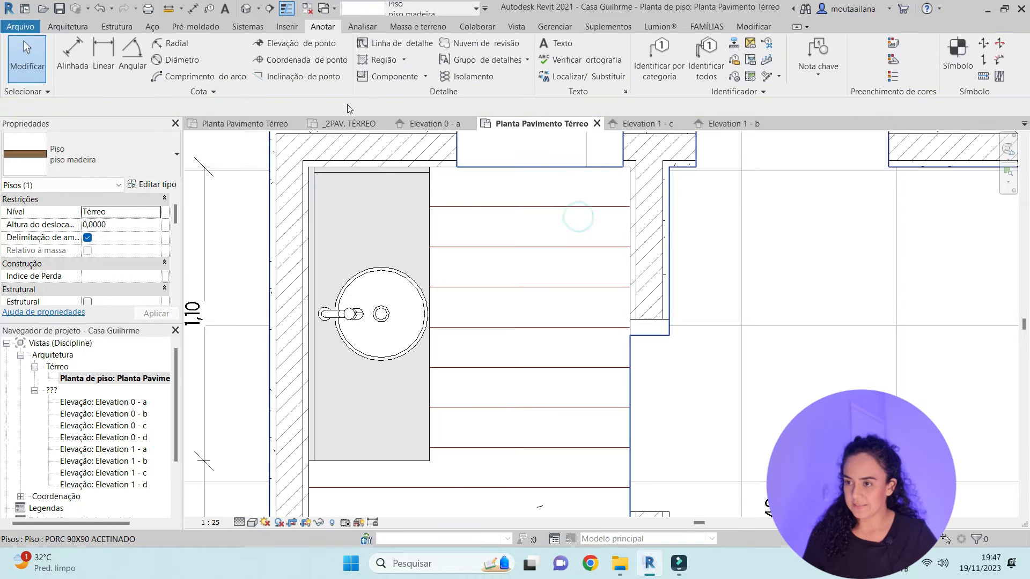
Temporarily hide the 110 x 40 sink countertop to expose the floor planks beneath it
{"action": "left_click", "coordinate": [401, 236]}
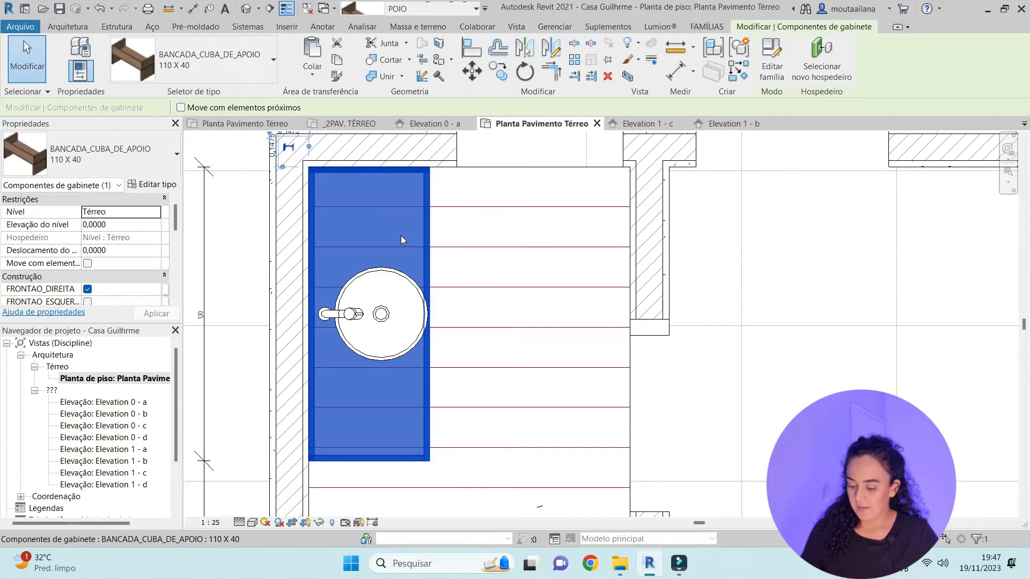
{"action": "key", "text": "h"}
{"action": "key", "text": "h"}
{"action": "scroll", "coordinate": [534, 177], "scroll_direction": "down", "scroll_amount": 3}
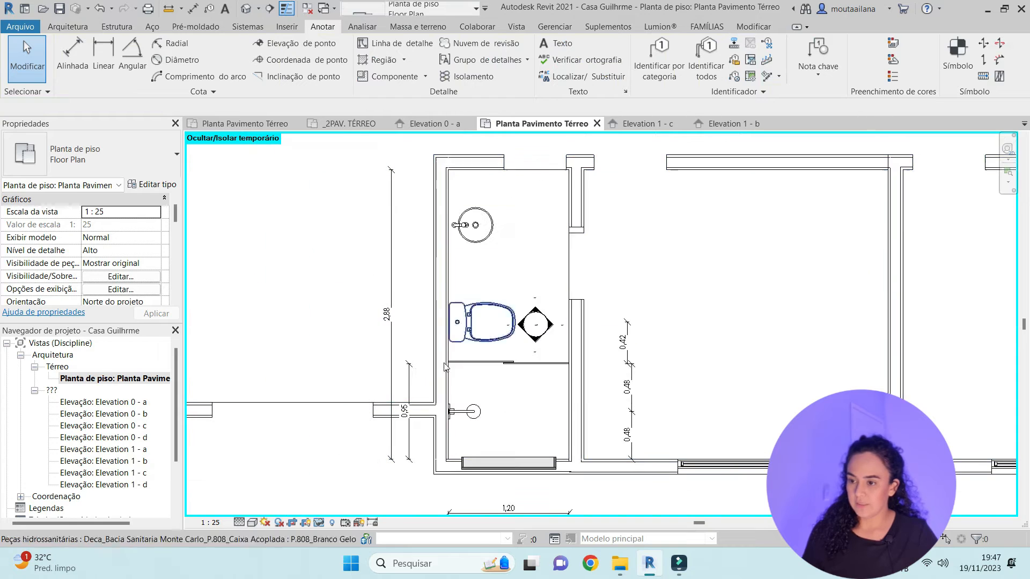
Sketch a rectangular boundary for a diagonal filled region over the first plank row beside the upper doorway, ending at the right-hand wall
{"action": "left_click", "coordinate": [375, 59]}
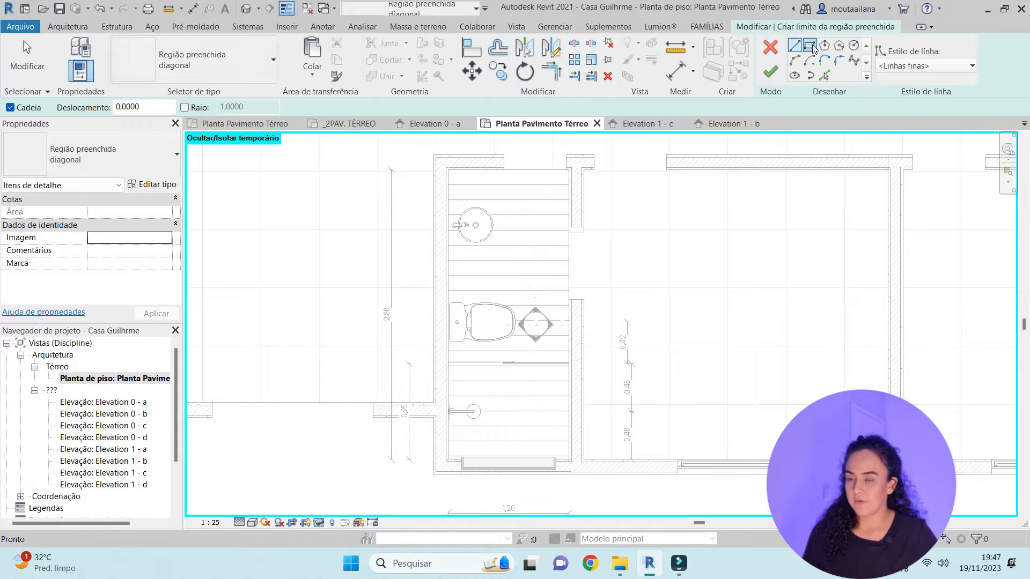
{"action": "left_click", "coordinate": [810, 46]}
{"action": "scroll", "coordinate": [515, 136], "scroll_direction": "up", "scroll_amount": 2}
{"action": "left_click", "coordinate": [445, 213]}
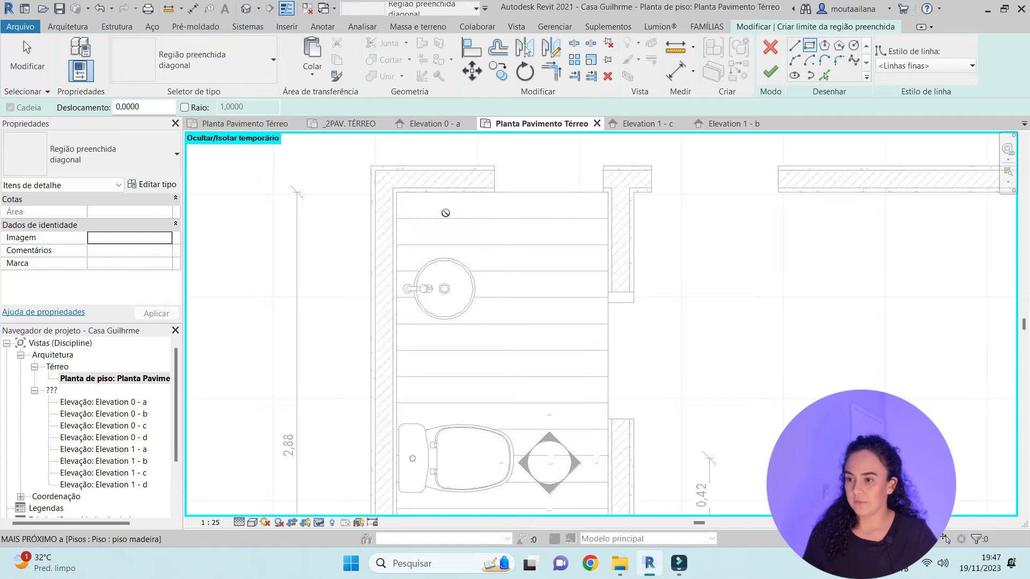
{"action": "left_click", "coordinate": [608, 192]}
Set the filled region's length to 0,9 and finish the region on the first plank row
{"action": "key", "text": "Escape"}
{"action": "left_click", "coordinate": [450, 209]}
{"action": "left_click", "coordinate": [533, 155]}
{"action": "type", "text": "0,9"}
{"action": "key", "text": "Return"}
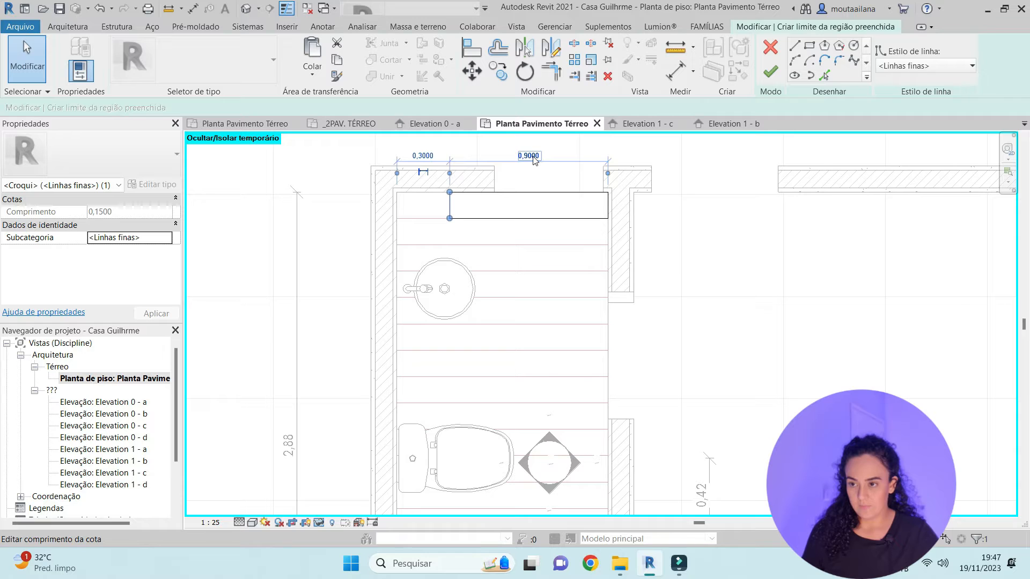
{"action": "left_click", "coordinate": [545, 218]}
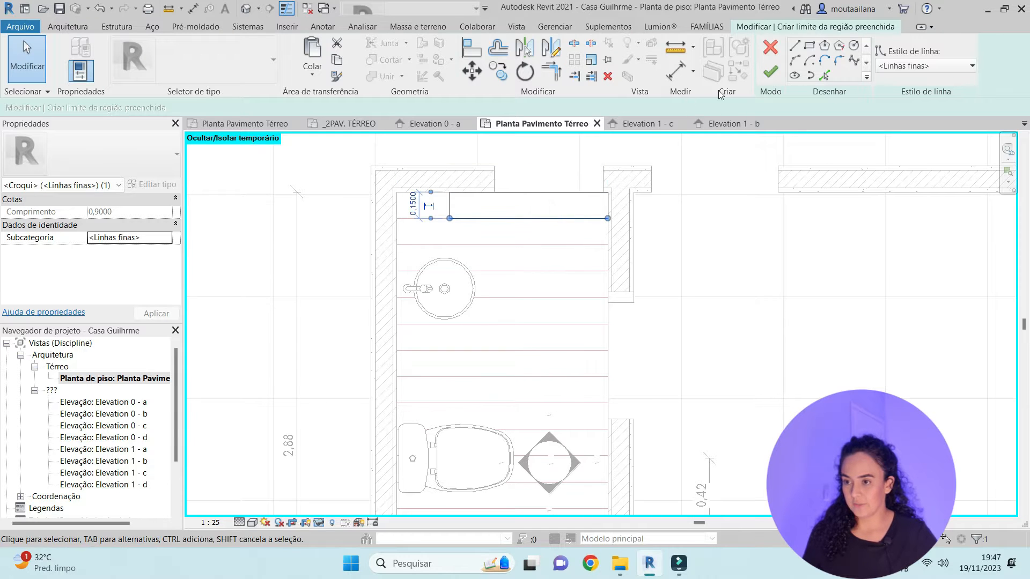
{"action": "left_click", "coordinate": [774, 74]}
{"action": "scroll", "coordinate": [441, 228], "scroll_direction": "up", "scroll_amount": 1}
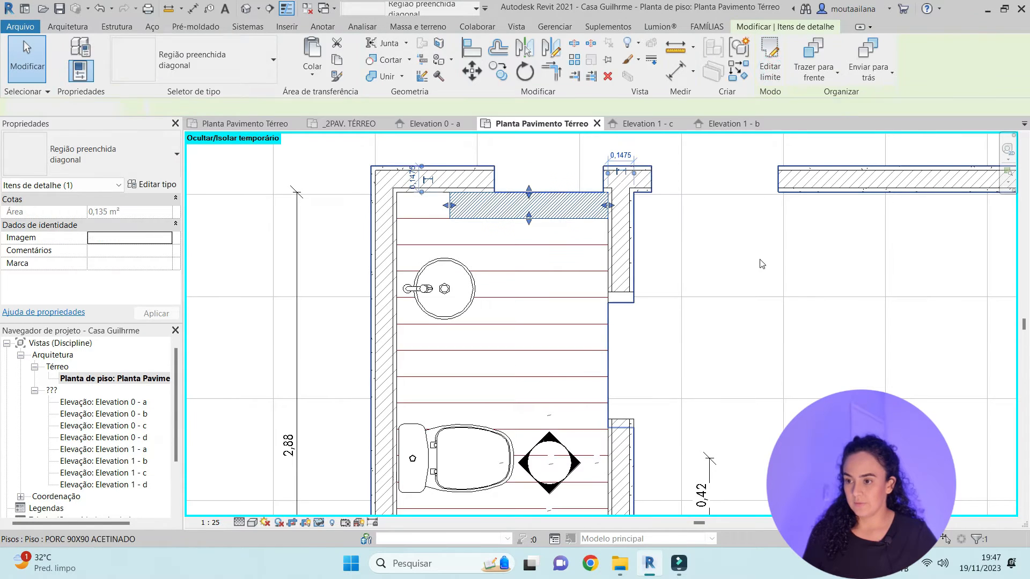
{"action": "key", "text": "Escape"}
Copy the hatched region onto the second plank row, with its end against the left-hand wall
{"action": "scroll", "coordinate": [441, 228], "scroll_direction": "up", "scroll_amount": 1}
{"action": "left_click", "coordinate": [472, 202]}
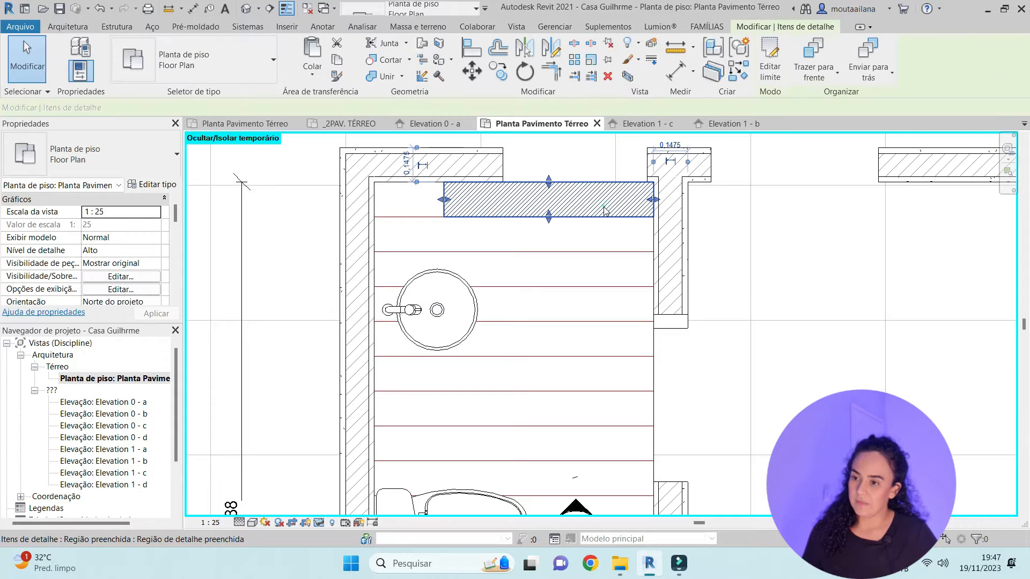
{"action": "left_click", "coordinate": [499, 70]}
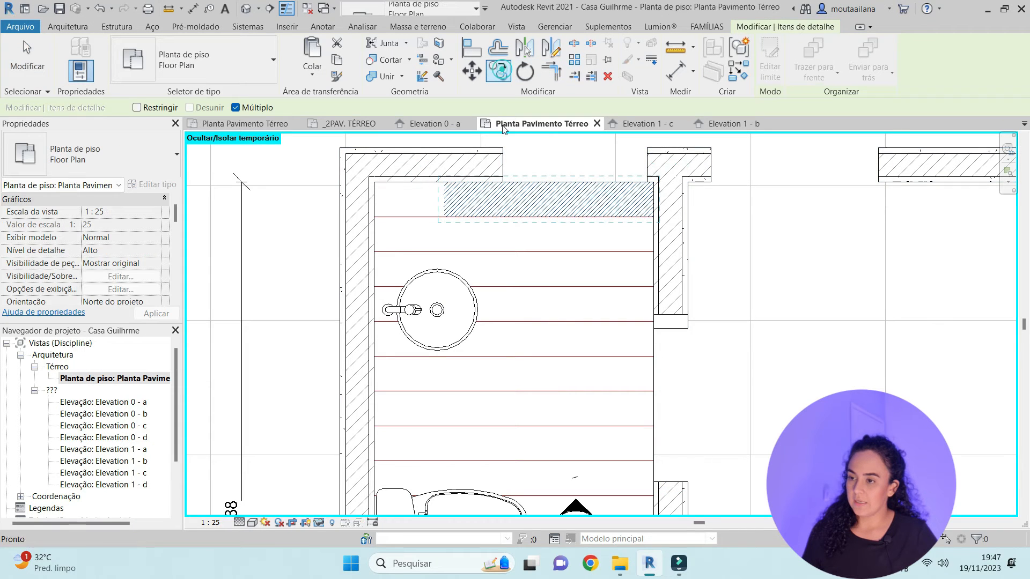
{"action": "left_click", "coordinate": [444, 217]}
{"action": "left_click", "coordinate": [376, 220]}
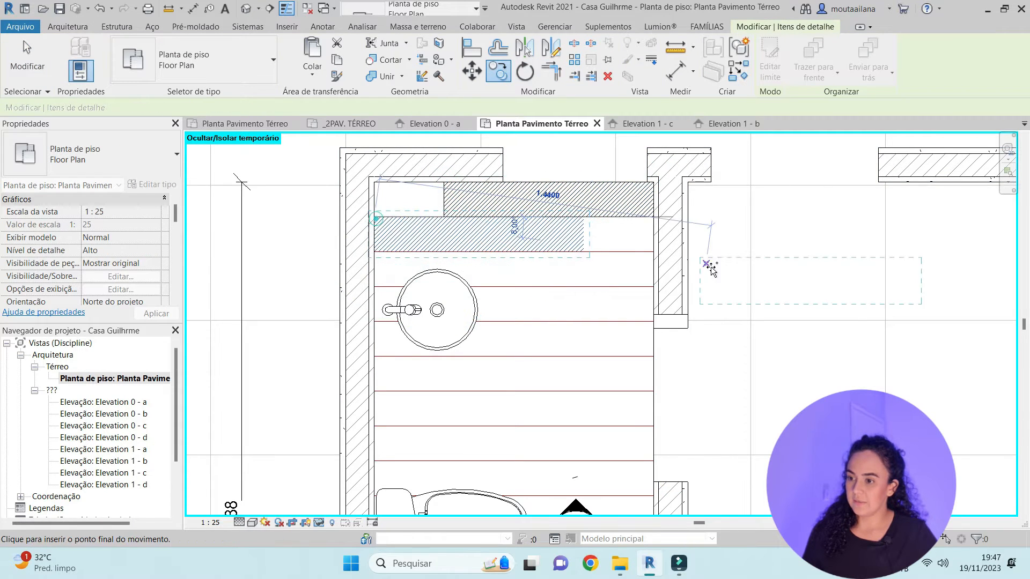
{"action": "key", "text": "Escape"}
{"action": "key", "text": "Escape"}
{"action": "scroll", "coordinate": [705, 242], "scroll_direction": "down", "scroll_amount": 3}
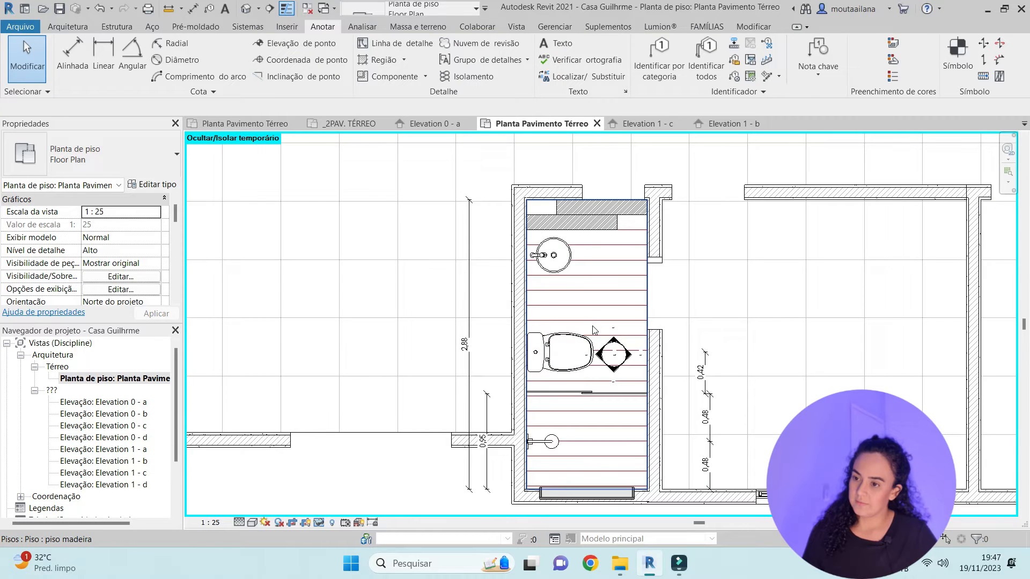
Draw short vertical detail lines across the third and fourth plank rows to mark the plank joints beside the sink
{"action": "scroll", "coordinate": [593, 329], "scroll_direction": "up", "scroll_amount": 2}
{"action": "left_click", "coordinate": [626, 206]}
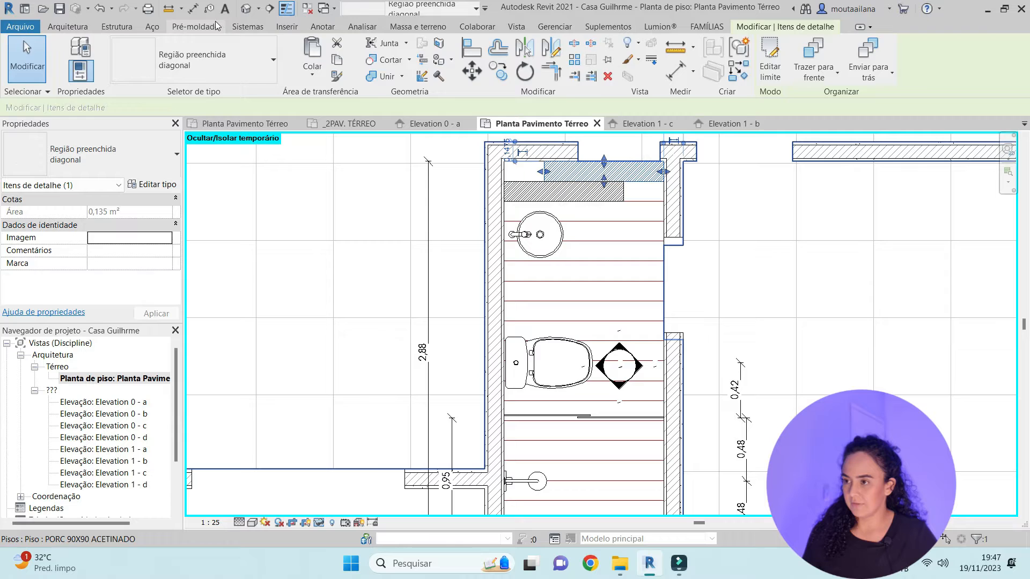
{"action": "key", "text": "Escape"}
{"action": "left_click", "coordinate": [398, 51]}
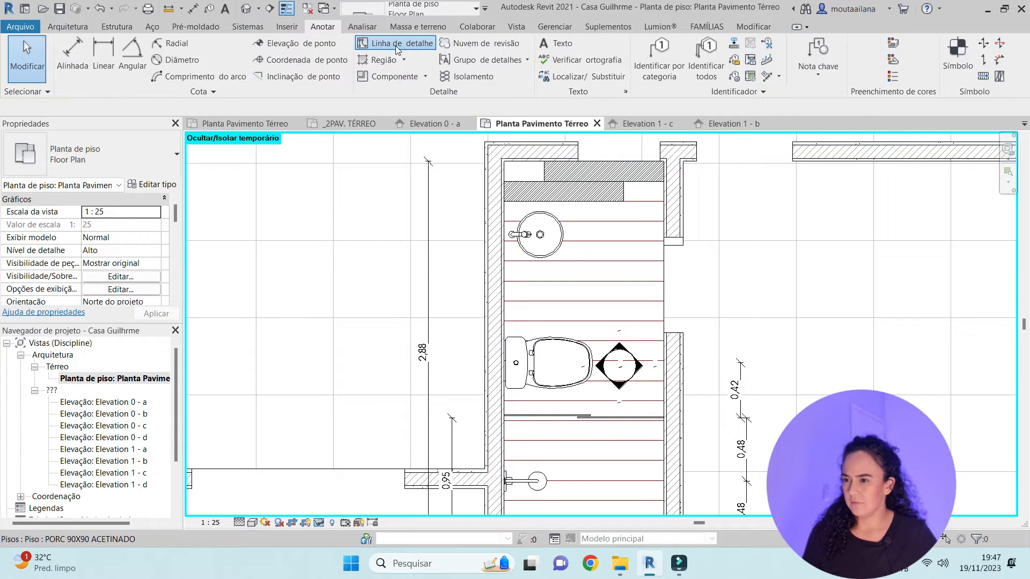
{"action": "scroll", "coordinate": [569, 152], "scroll_direction": "up", "scroll_amount": 1}
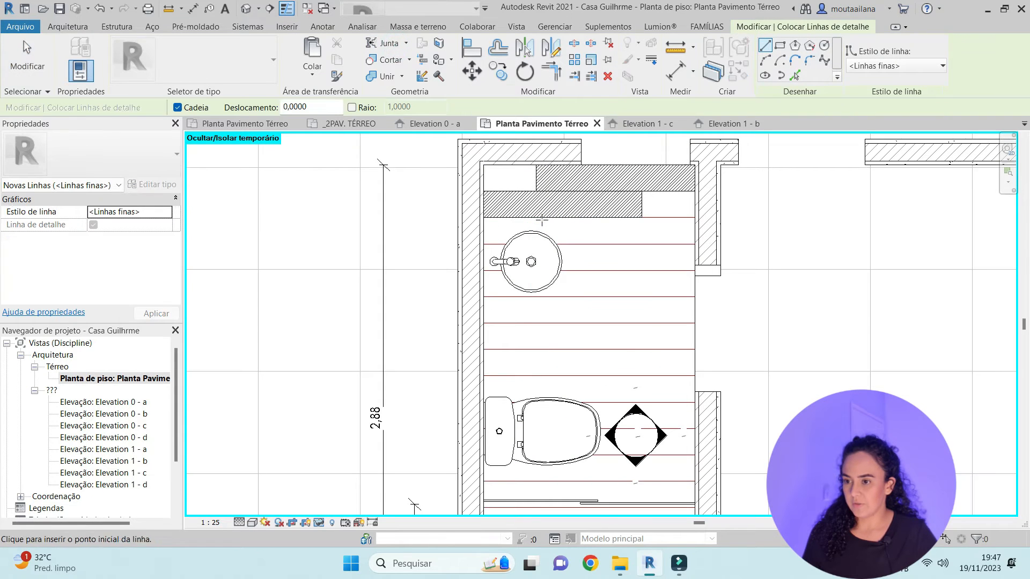
{"action": "left_click", "coordinate": [555, 215]}
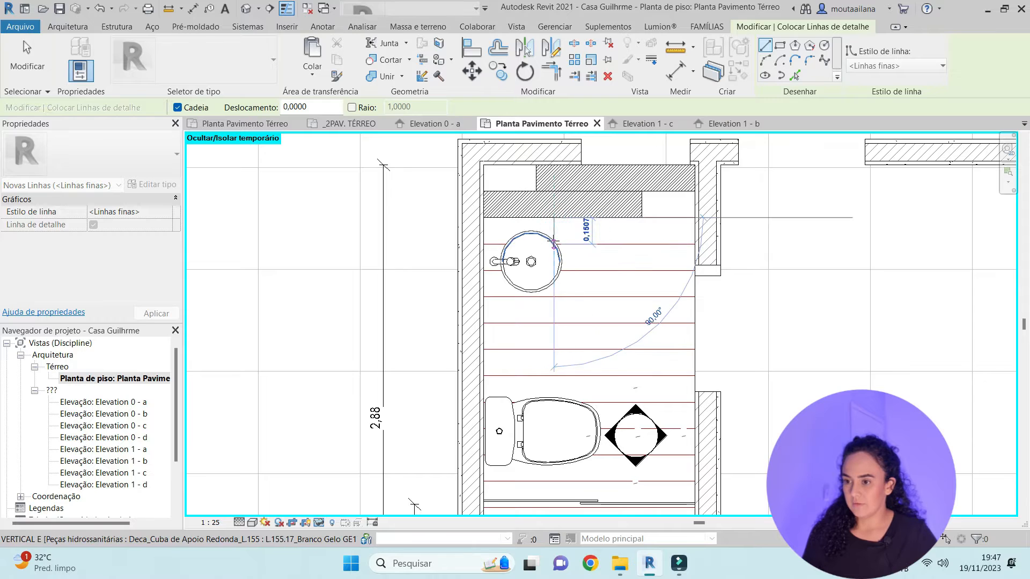
{"action": "key", "text": "Escape"}
{"action": "left_click", "coordinate": [576, 244]}
{"action": "left_click", "coordinate": [575, 218]}
{"action": "key", "text": "Escape"}
{"action": "left_click", "coordinate": [667, 245]}
{"action": "left_click", "coordinate": [668, 269]}
{"action": "key", "text": "Escape"}
{"action": "key", "text": "Escape"}
Align the joint line on the third plank row with the free end of the first row's hatched region
{"action": "key", "text": "a"}
{"action": "key", "text": "l"}
{"action": "scroll", "coordinate": [506, 159], "scroll_direction": "up", "scroll_amount": 2}
{"action": "left_click", "coordinate": [553, 191]}
{"action": "key", "text": "Escape"}
{"action": "key", "text": "a"}
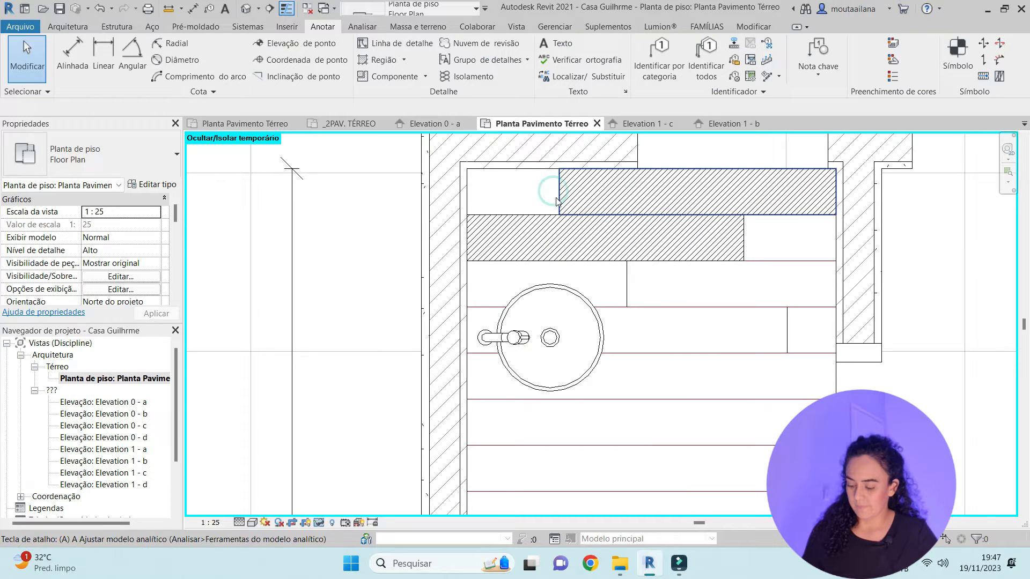
{"action": "key", "text": "l"}
{"action": "left_click", "coordinate": [624, 286]}
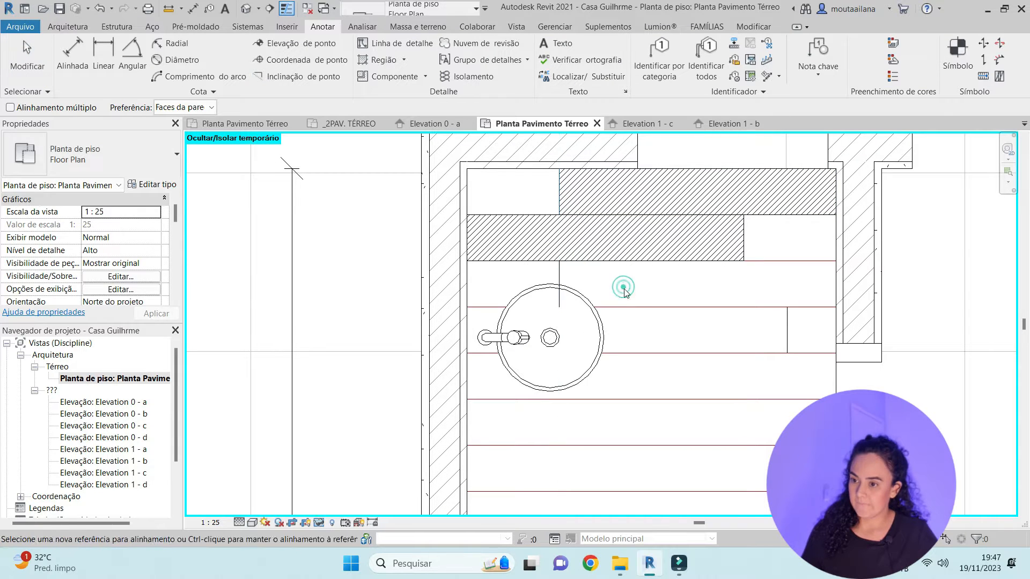
{"action": "key", "text": "Escape"}
Align the joint line on the fourth plank row with the free end of the second row's hatched region
{"action": "key", "text": "a"}
{"action": "key", "text": "l"}
{"action": "left_click", "coordinate": [744, 239]}
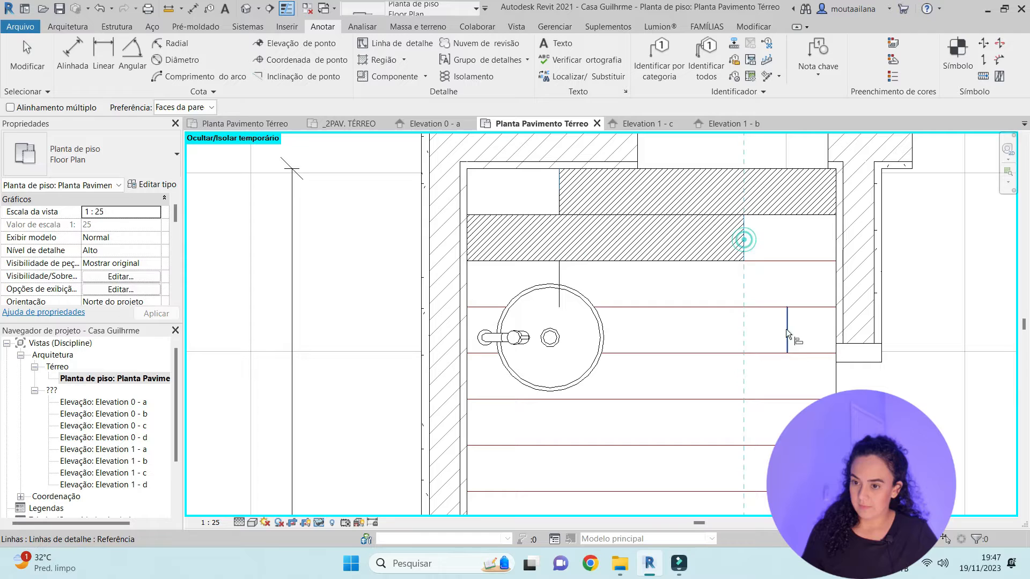
{"action": "key", "text": "Escape"}
Copy both joint lines repeatedly along the bathroom at 0,30 spacing, continuing the staggered pattern through the rows into the shower
{"action": "left_click", "coordinate": [742, 328]}
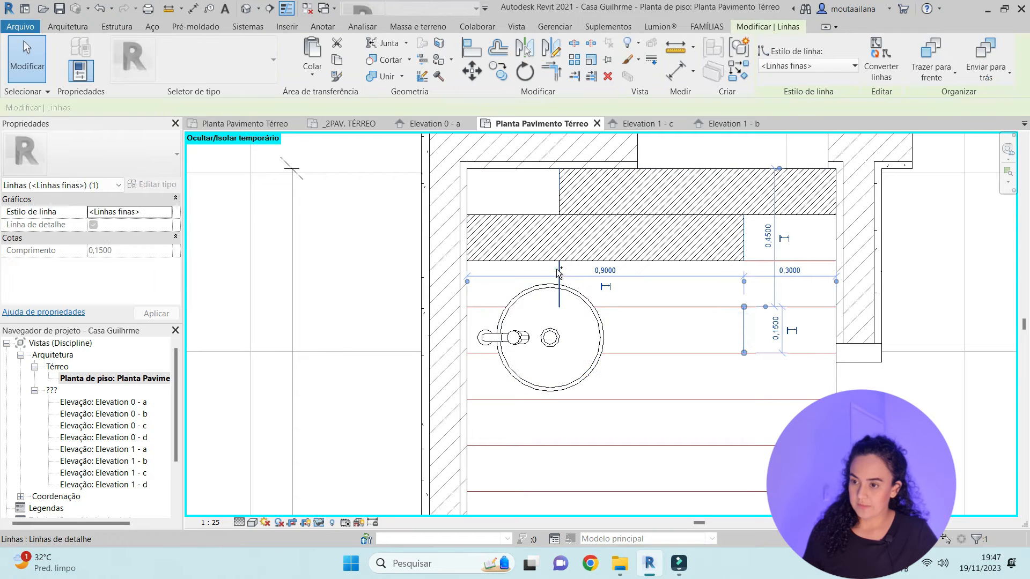
{"action": "left_click", "coordinate": [556, 269]}
{"action": "left_click", "coordinate": [498, 74]}
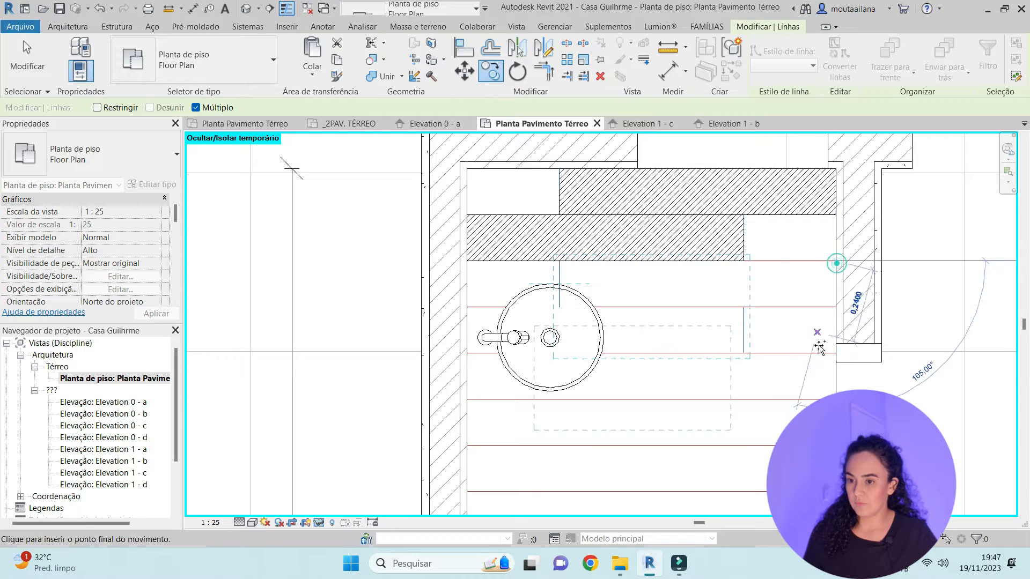
{"action": "left_click", "coordinate": [838, 354]}
{"action": "middle_click_drag", "start_coordinate": [837, 354], "coordinate": [827, 304]}
{"action": "scroll", "coordinate": [826, 395], "scroll_direction": "down", "scroll_amount": 4}
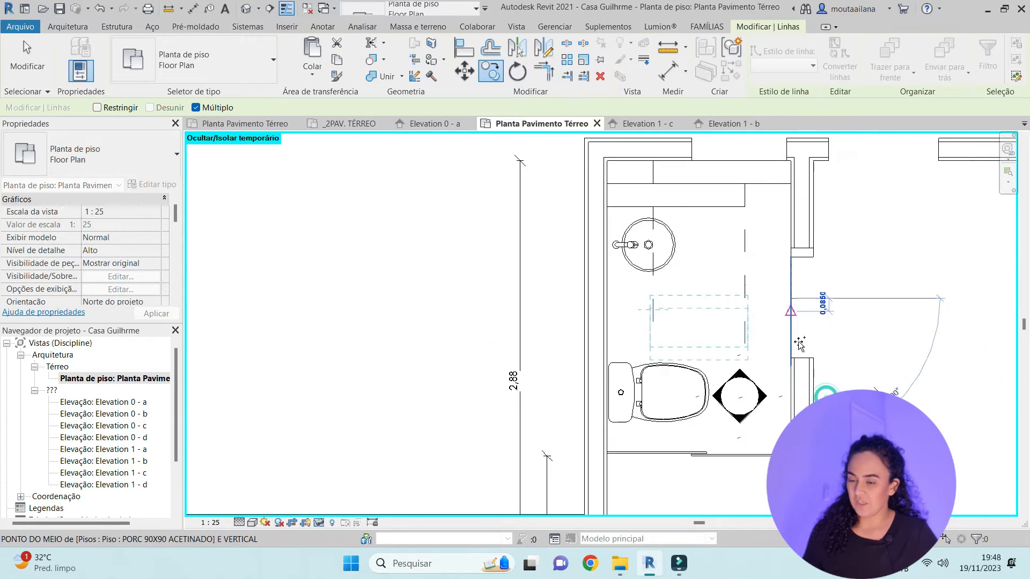
{"action": "scroll", "coordinate": [793, 352], "scroll_direction": "up", "scroll_amount": 3}
{"action": "scroll", "coordinate": [730, 323], "scroll_direction": "down", "scroll_amount": 4}
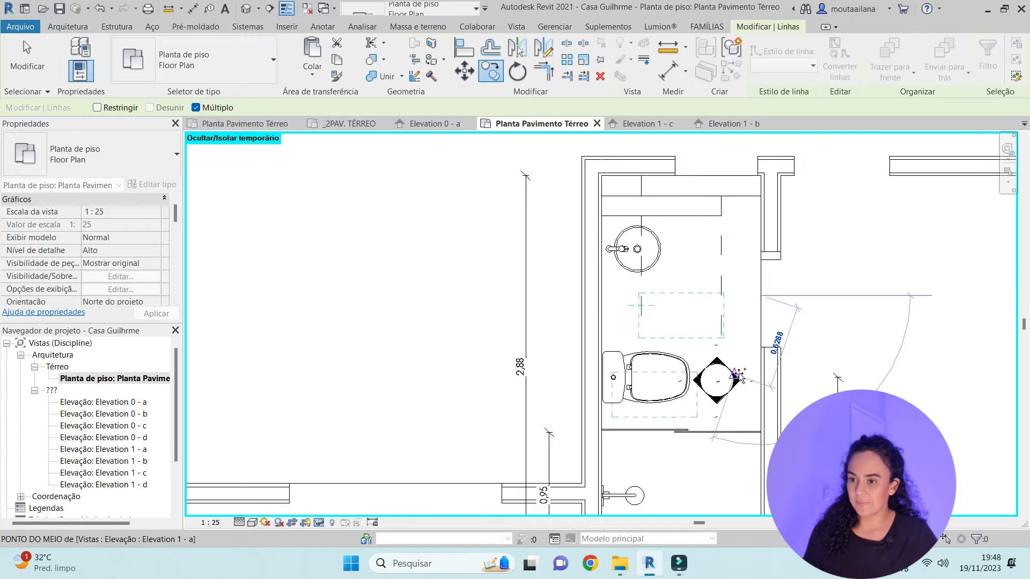
{"action": "scroll", "coordinate": [743, 375], "scroll_direction": "up", "scroll_amount": 3}
{"action": "scroll", "coordinate": [770, 308], "scroll_direction": "up", "scroll_amount": 4}
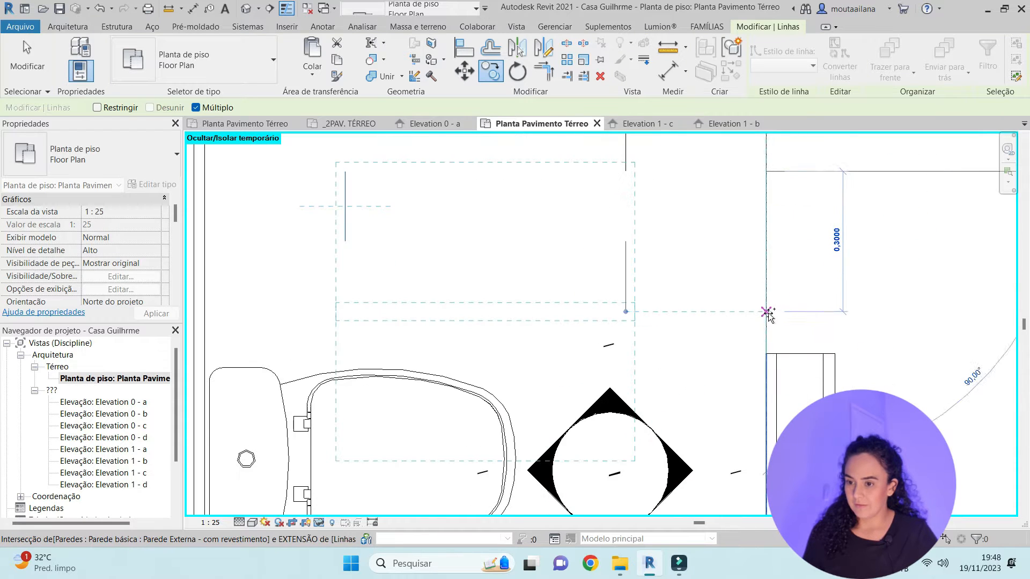
{"action": "scroll", "coordinate": [767, 375], "scroll_direction": "down", "scroll_amount": 3}
{"action": "scroll", "coordinate": [767, 380], "scroll_direction": "up", "scroll_amount": 2}
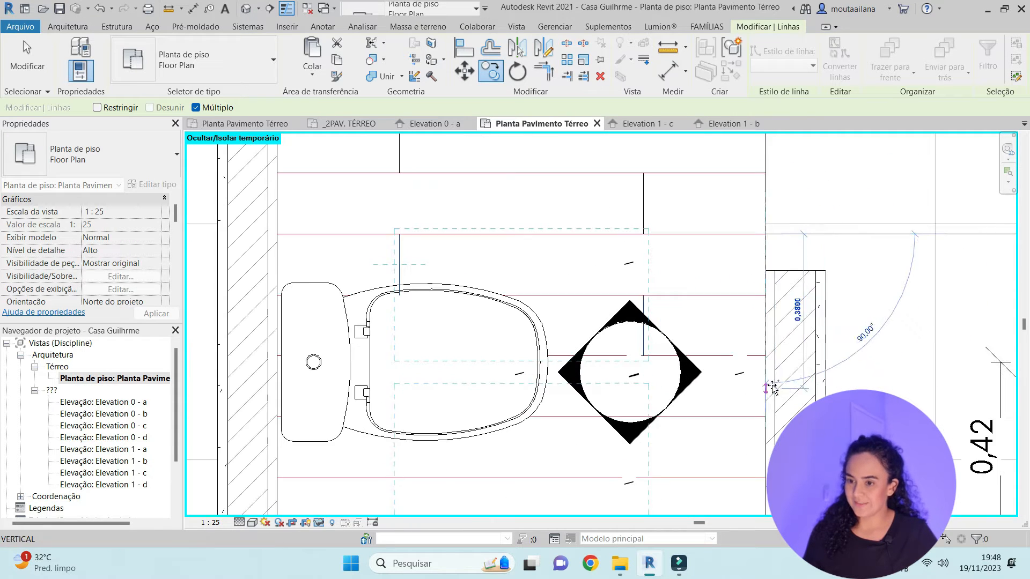
{"action": "scroll", "coordinate": [771, 358], "scroll_direction": "down", "scroll_amount": 2}
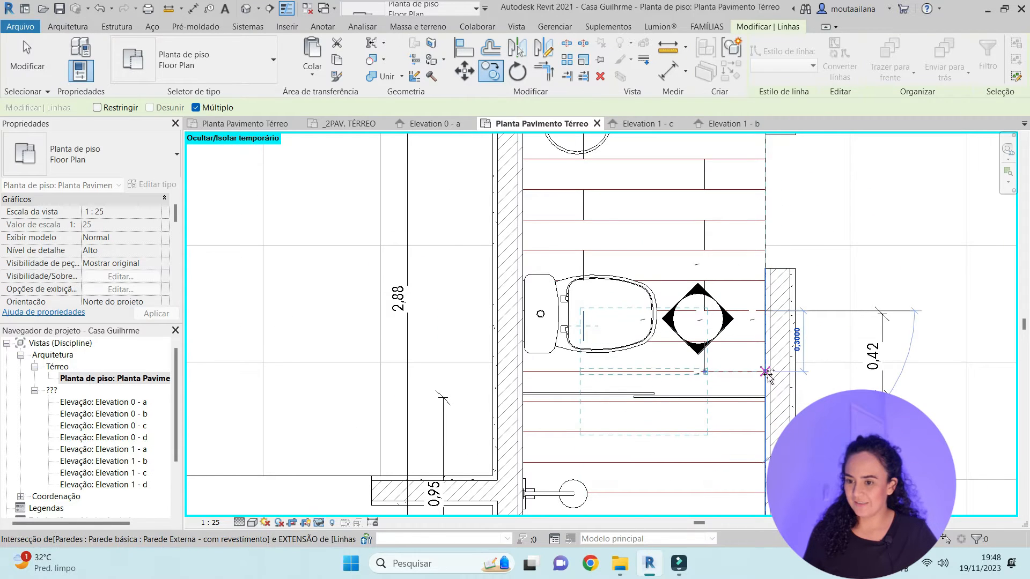
{"action": "scroll", "coordinate": [767, 370], "scroll_direction": "up", "scroll_amount": 2}
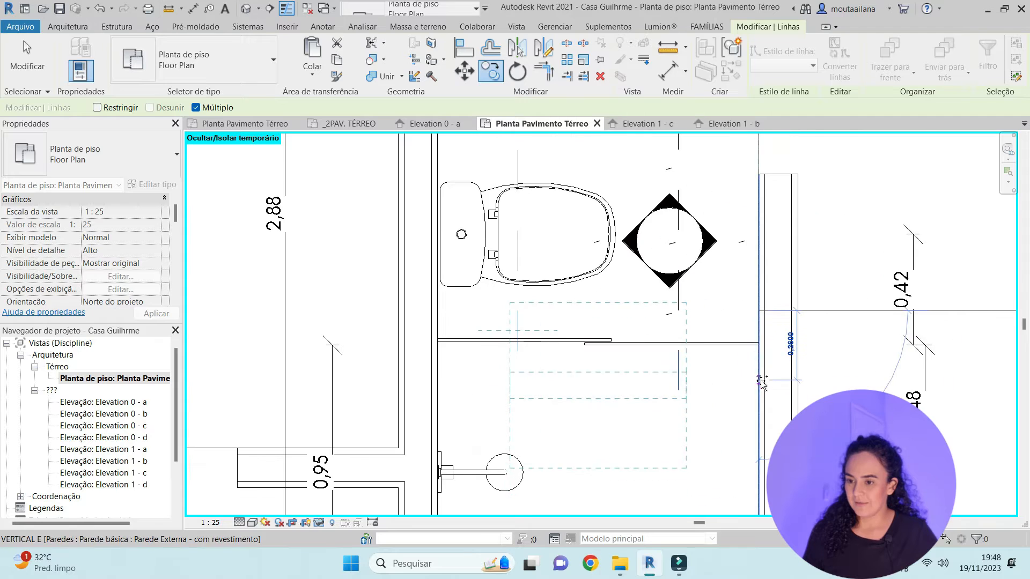
{"action": "scroll", "coordinate": [768, 346], "scroll_direction": "down", "scroll_amount": 4}
{"action": "scroll", "coordinate": [759, 381], "scroll_direction": "up", "scroll_amount": 3}
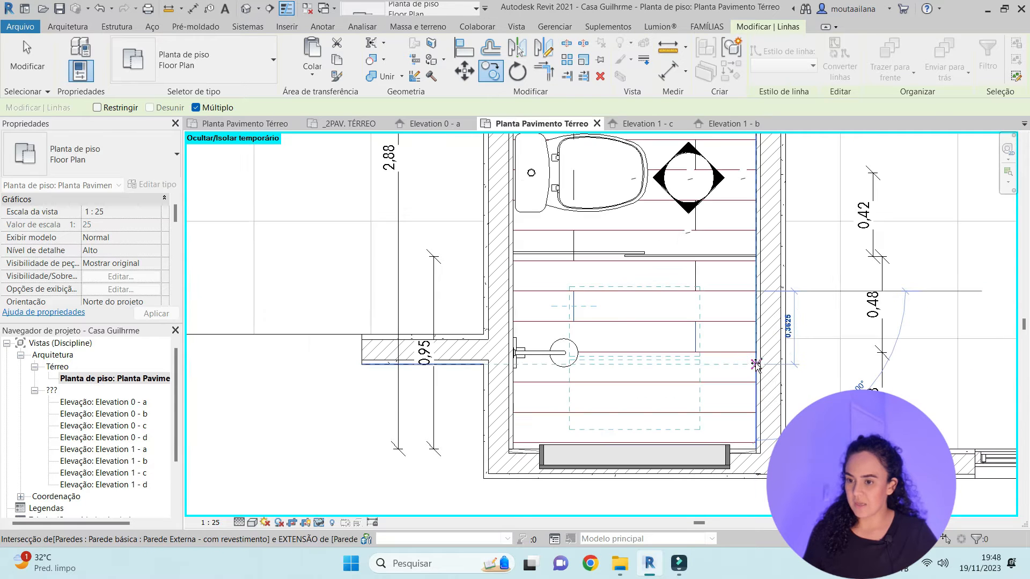
{"action": "key", "text": "Escape"}
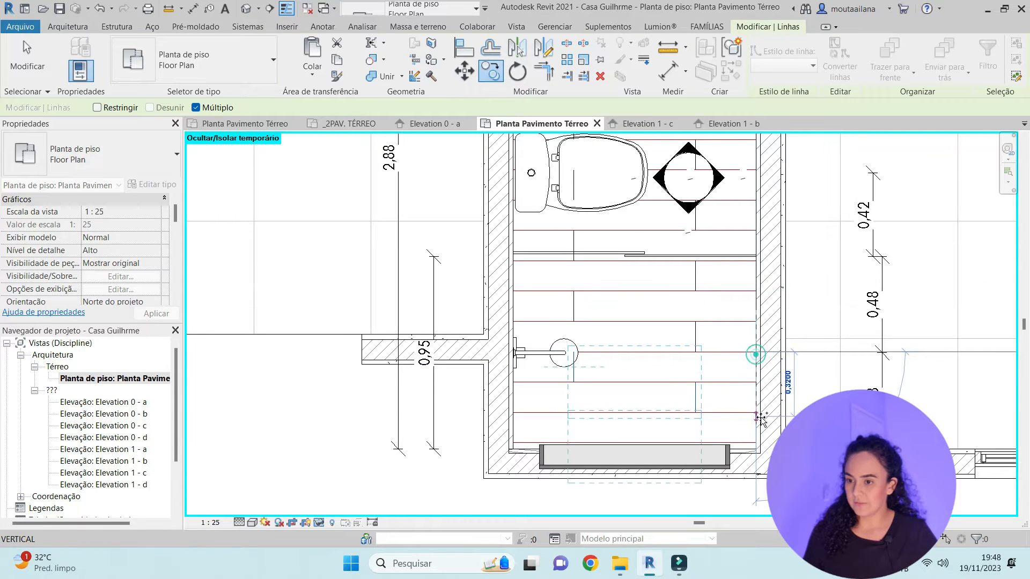
{"action": "key", "text": "Escape"}
Copy the last joint line nearest the shower head onto the remaining full plank row beside the window
{"action": "left_click", "coordinate": [574, 369]}
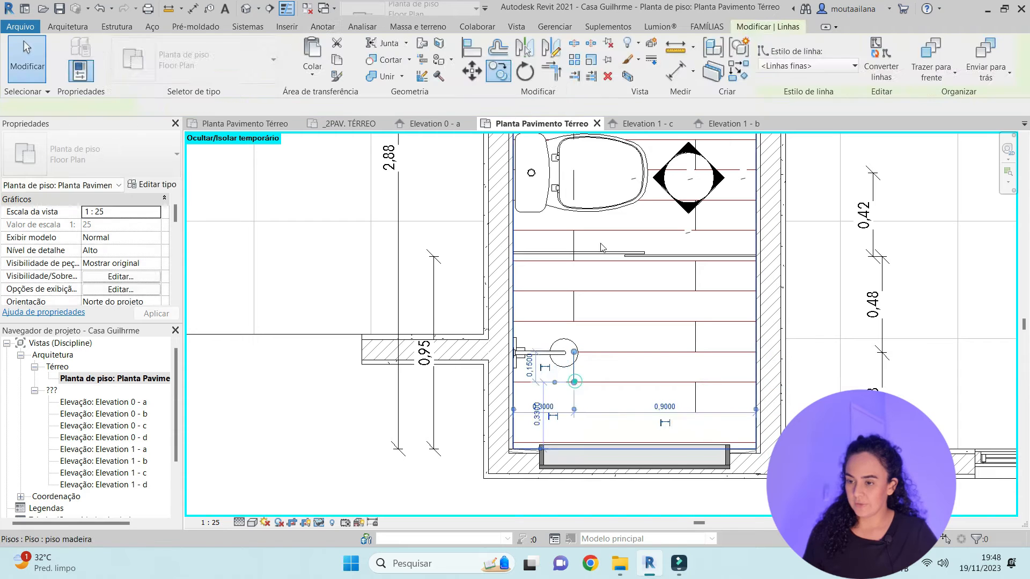
{"action": "left_click", "coordinate": [499, 71]}
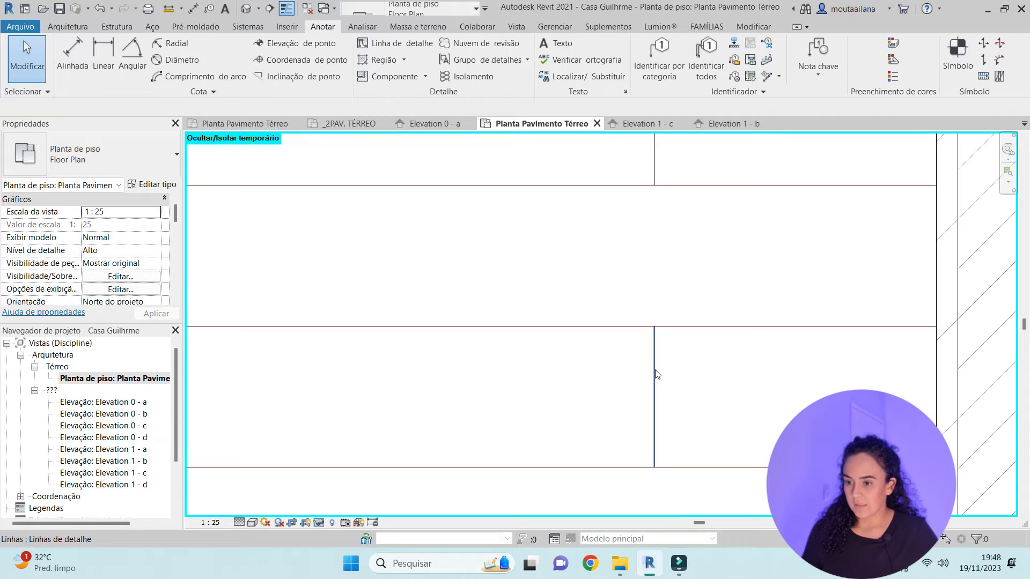
{"action": "scroll", "coordinate": [658, 370], "scroll_direction": "up", "scroll_amount": 2}
{"action": "scroll", "coordinate": [657, 370], "scroll_direction": "down", "scroll_amount": 4}
Filter the bathroom selection down to the thin detail lines and assign them a line style matching the plank row lines
{"action": "left_click_drag", "start_coordinate": [567, 445], "coordinate": [691, 207]}
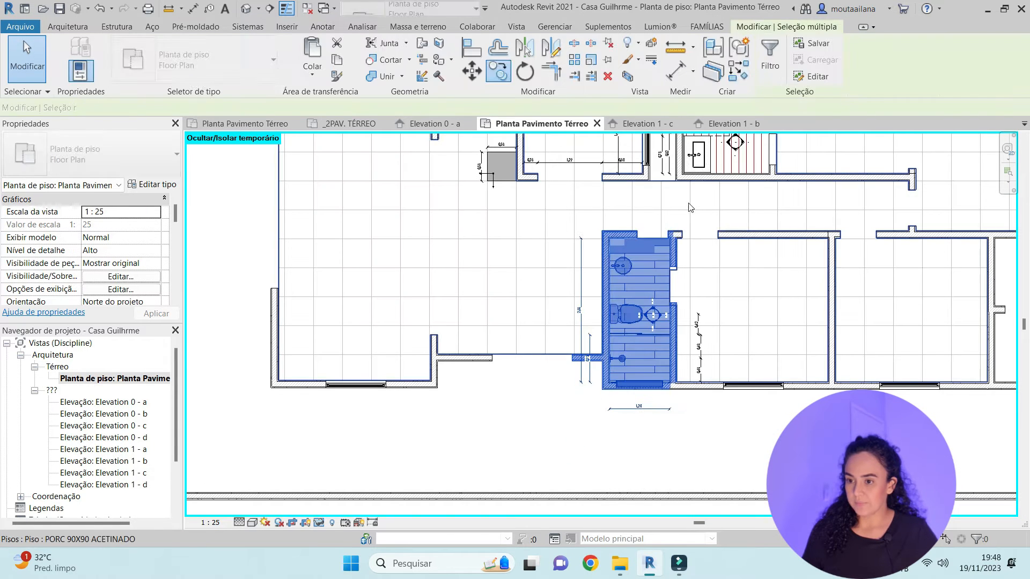
{"action": "left_click", "coordinate": [770, 54]}
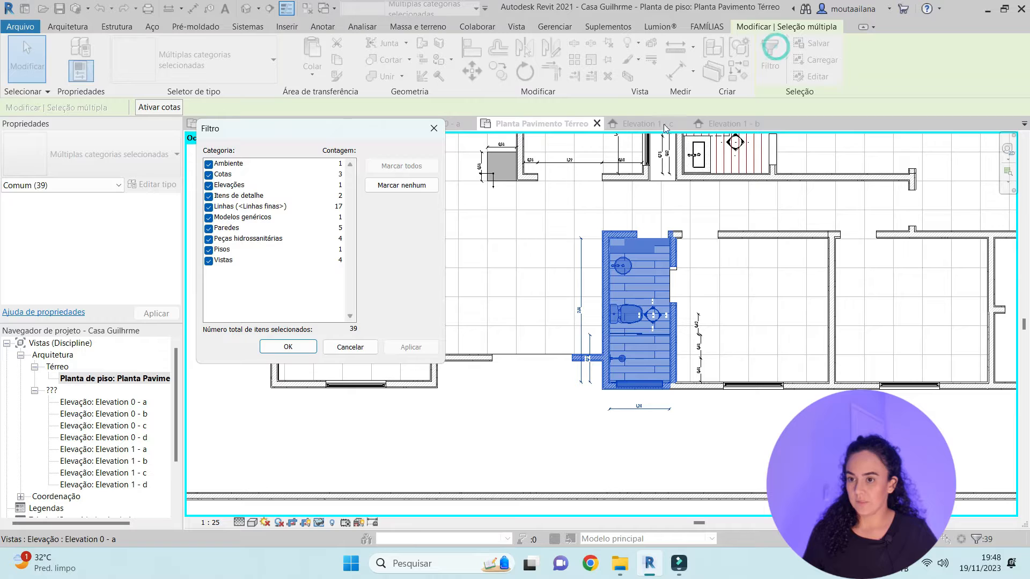
{"action": "left_click", "coordinate": [413, 186]}
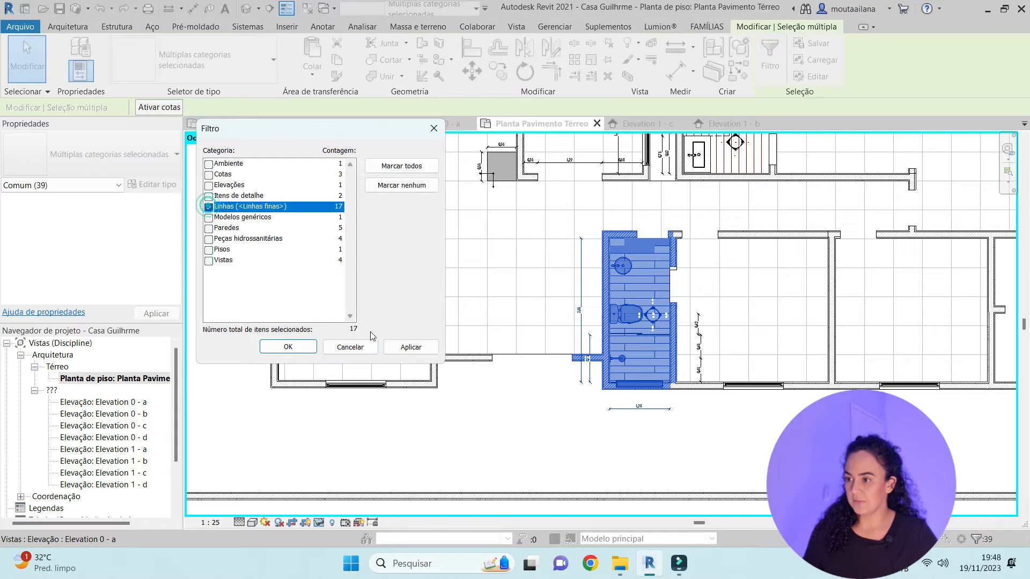
{"action": "left_click", "coordinate": [410, 347]}
{"action": "left_click", "coordinate": [288, 347]}
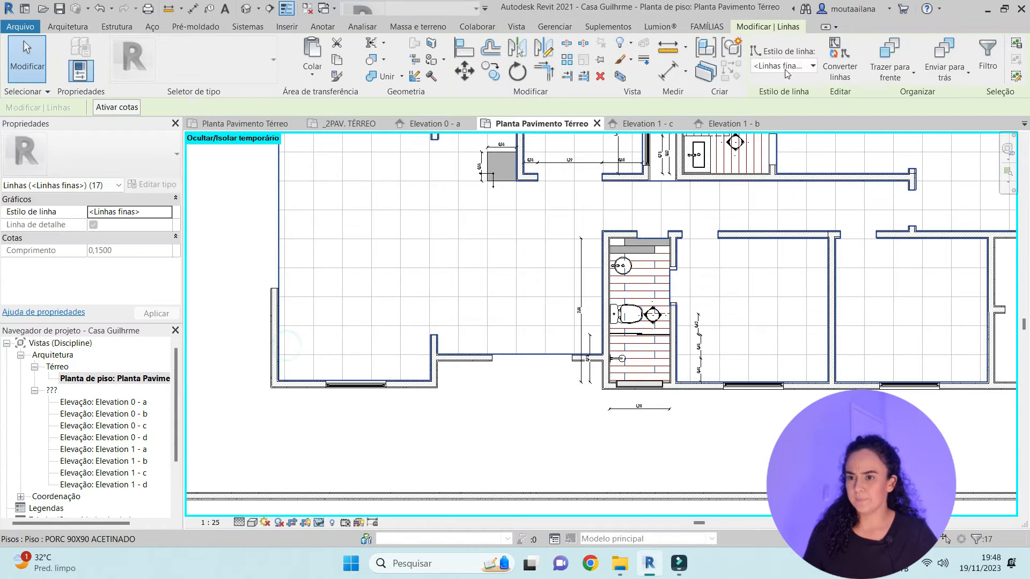
{"action": "left_click", "coordinate": [799, 66]}
{"action": "left_click", "coordinate": [784, 246]}
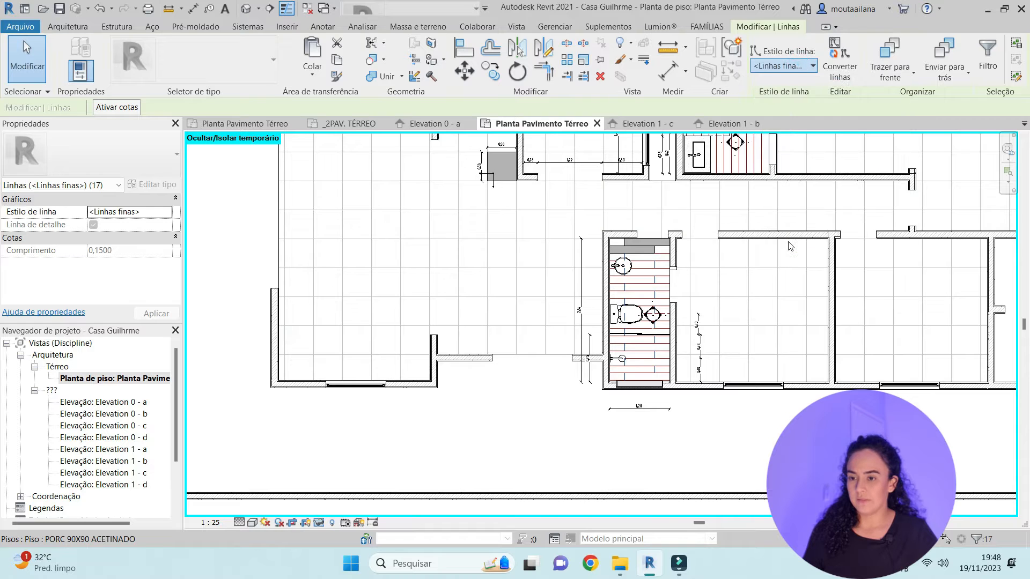
Paste a copy of the existing starting-arrow detail group into the bathroom and move it onto the hatched planks
{"action": "scroll", "coordinate": [627, 300], "scroll_direction": "up", "scroll_amount": 5}
{"action": "left_click", "coordinate": [823, 244]}
{"action": "middle_click_drag", "start_coordinate": [823, 243], "coordinate": [714, 349]}
{"action": "key", "text": "Escape"}
{"action": "scroll", "coordinate": [713, 350], "scroll_direction": "down", "scroll_amount": 3}
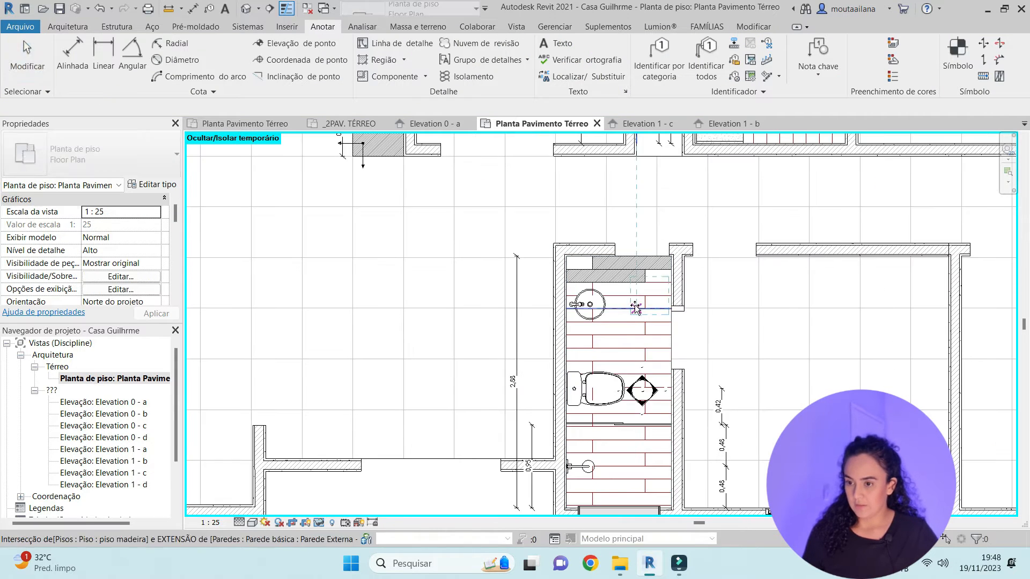
{"action": "left_click", "coordinate": [622, 322]}
{"action": "scroll", "coordinate": [622, 327], "scroll_direction": "up", "scroll_amount": 3}
{"action": "left_click_drag", "start_coordinate": [622, 337], "coordinate": [633, 262]}
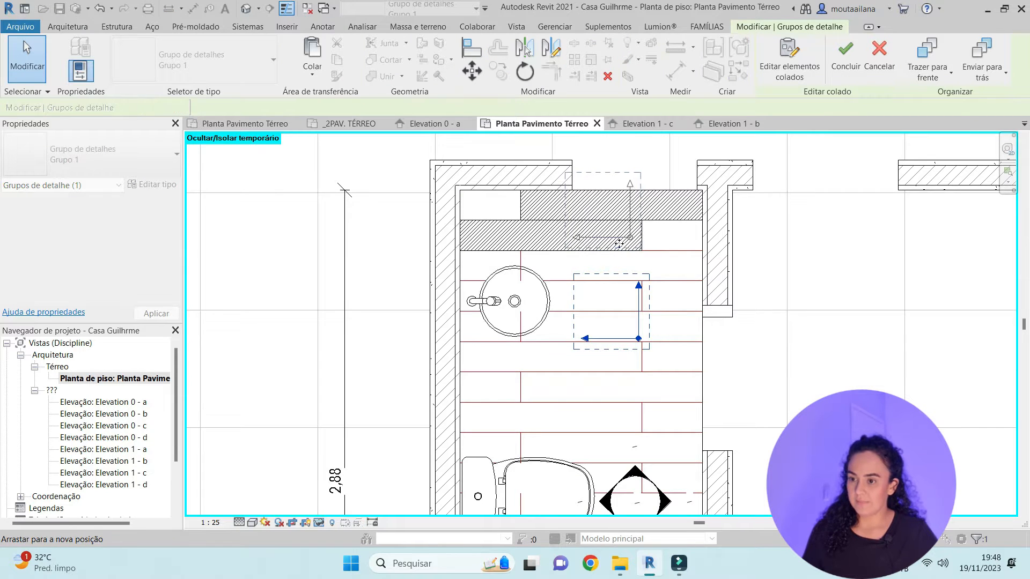
{"action": "left_click_drag", "start_coordinate": [620, 244], "coordinate": [620, 244]}
Rotate the pasted arrow group by 90 degrees and reposition its origin on the second hatched plank
{"action": "left_click", "coordinate": [524, 71]}
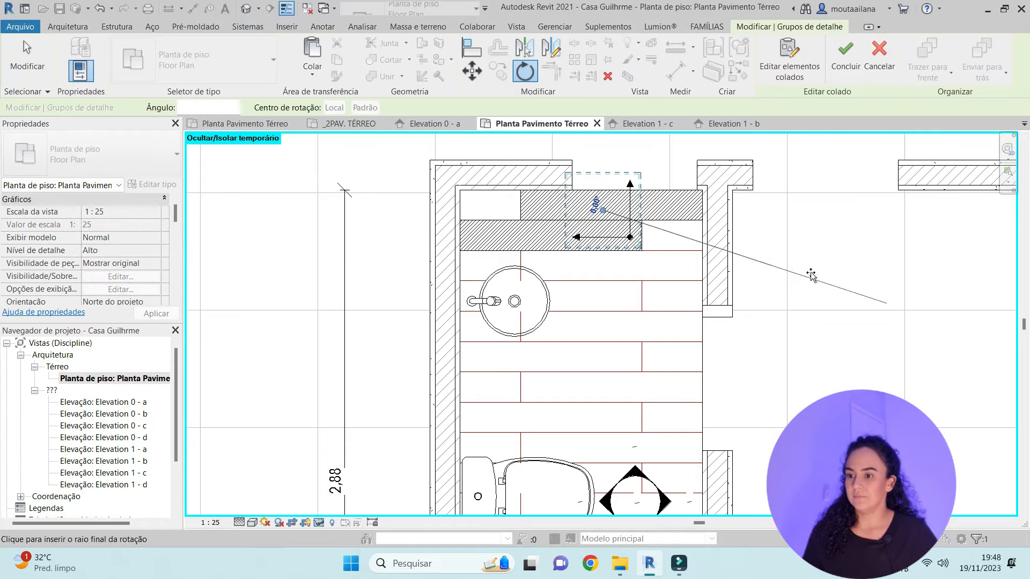
{"action": "left_click", "coordinate": [809, 272]}
{"action": "type", "text": "90"}
{"action": "key", "text": "Return"}
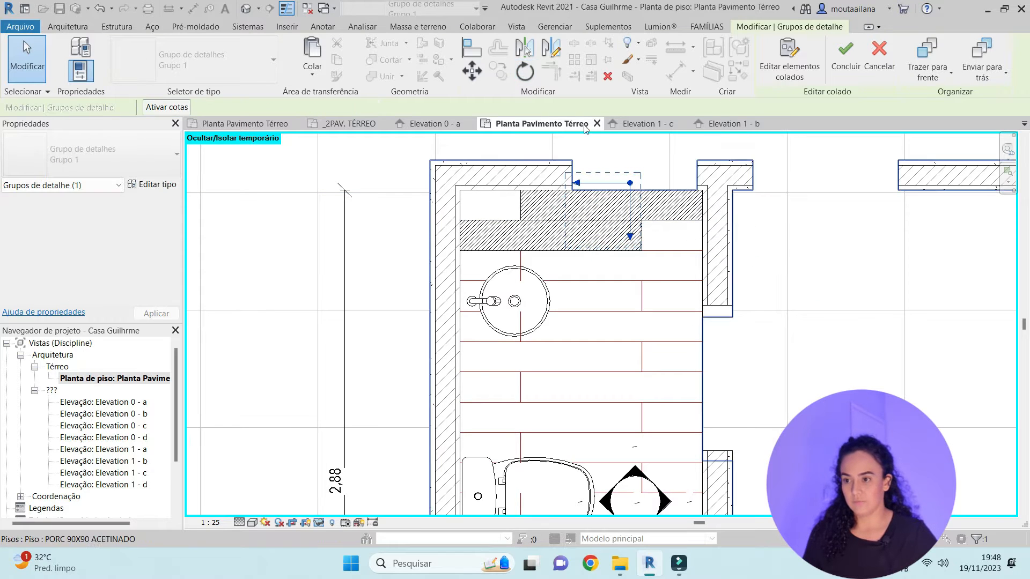
{"action": "left_click_drag", "start_coordinate": [631, 240], "coordinate": [619, 233]}
Mirror the arrow group about its vertical arrow so the horizontal arrow points toward the right-hand wall
{"action": "left_click", "coordinate": [548, 49]}
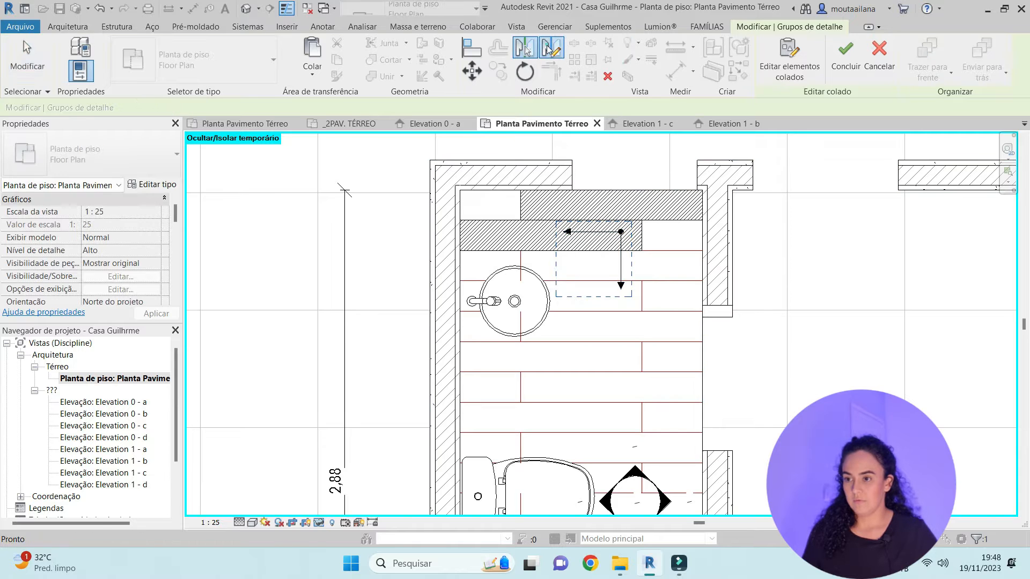
{"action": "scroll", "coordinate": [585, 203], "scroll_direction": "up", "scroll_amount": 2}
{"action": "left_click", "coordinate": [633, 241]}
{"action": "left_click", "coordinate": [634, 310]}
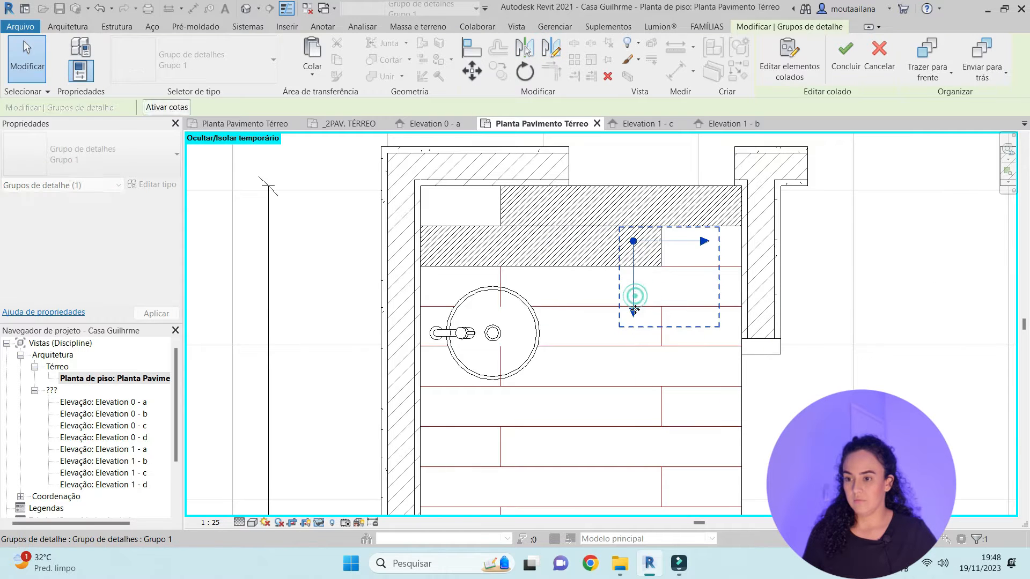
{"action": "left_click", "coordinate": [635, 310]}
{"action": "left_click_drag", "start_coordinate": [635, 307], "coordinate": [635, 311]}
{"action": "key", "text": "Escape"}
Examine the bathroom's plank joints, starting-plank hatches, arrows and shower enclosure in the floor plan
{"action": "scroll", "coordinate": [638, 310], "scroll_direction": "down", "scroll_amount": 3}
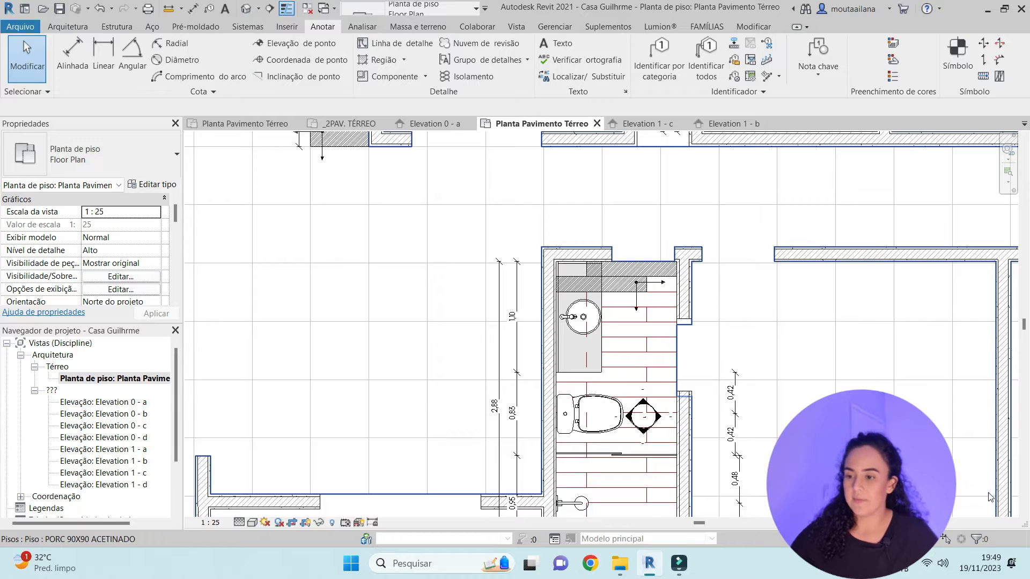
{"action": "scroll", "coordinate": [844, 328], "scroll_direction": "down", "scroll_amount": 4}
{"action": "scroll", "coordinate": [654, 385], "scroll_direction": "up", "scroll_amount": 3}
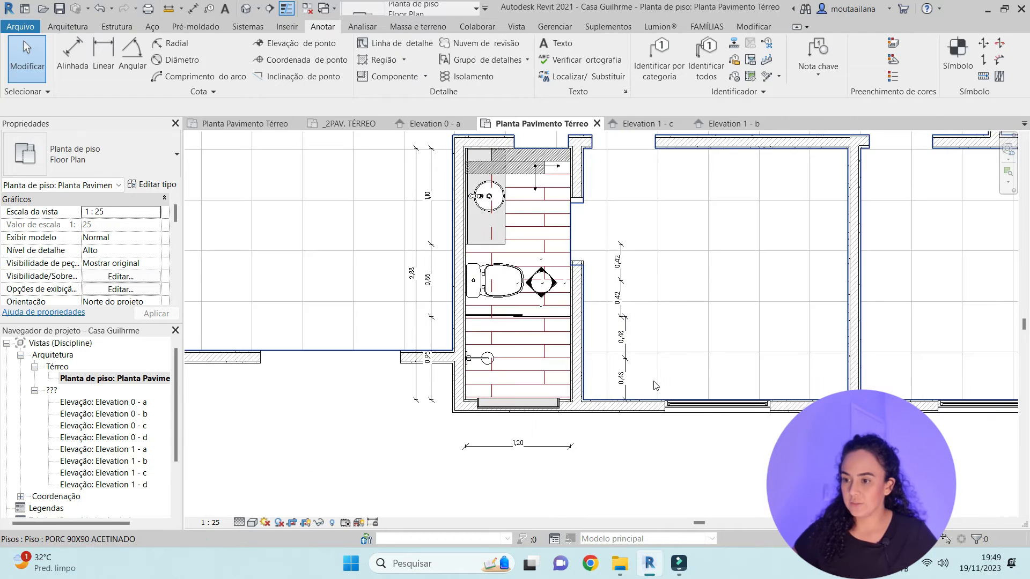
{"action": "scroll", "coordinate": [536, 321], "scroll_direction": "up", "scroll_amount": 3}
{"action": "left_click", "coordinate": [532, 319]}
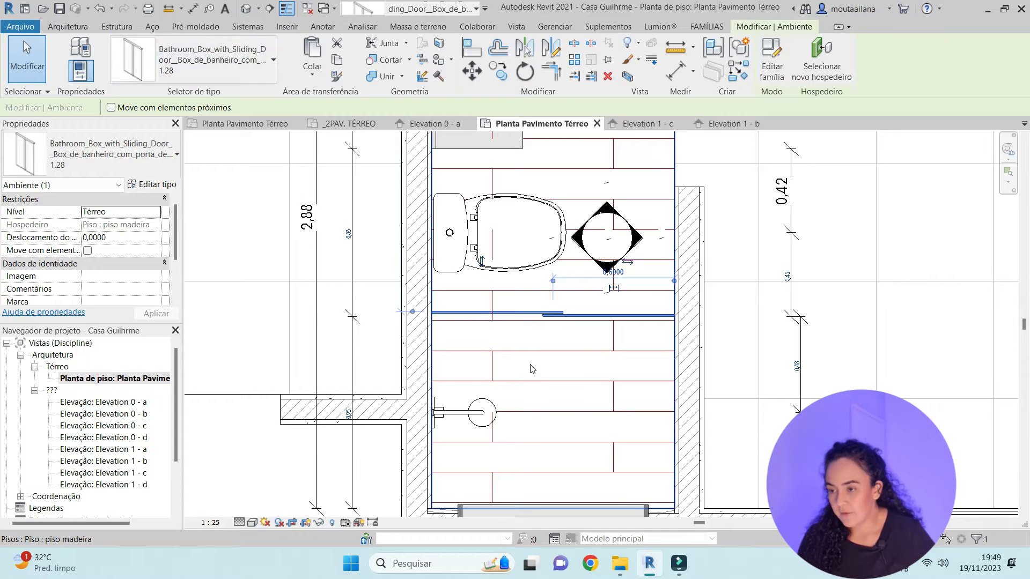
{"action": "scroll", "coordinate": [546, 329], "scroll_direction": "down", "scroll_amount": 4}
{"action": "scroll", "coordinate": [564, 238], "scroll_direction": "up", "scroll_amount": 2}
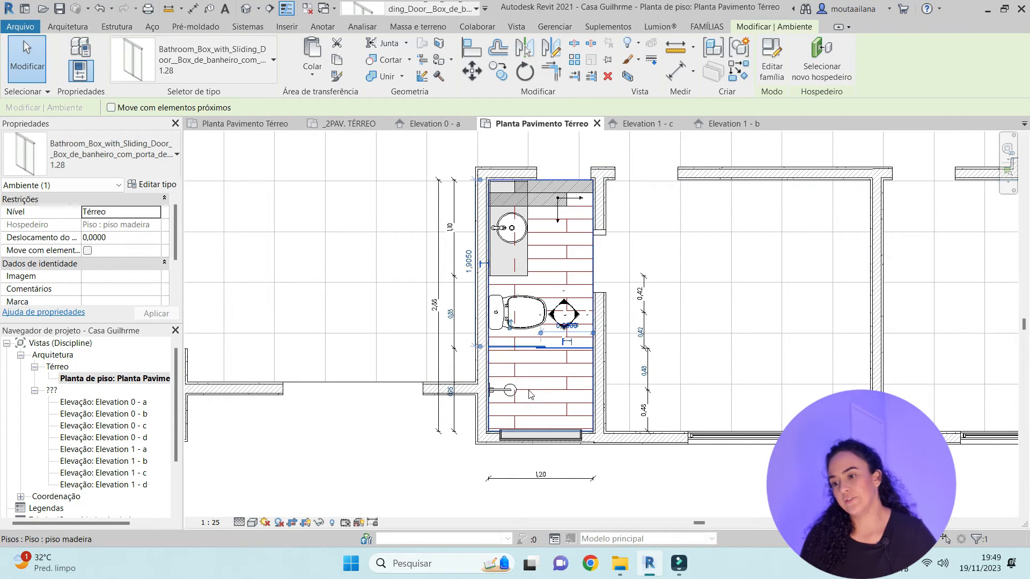
{"action": "key", "text": "Escape"}
{"action": "left_click", "coordinate": [323, 26]}
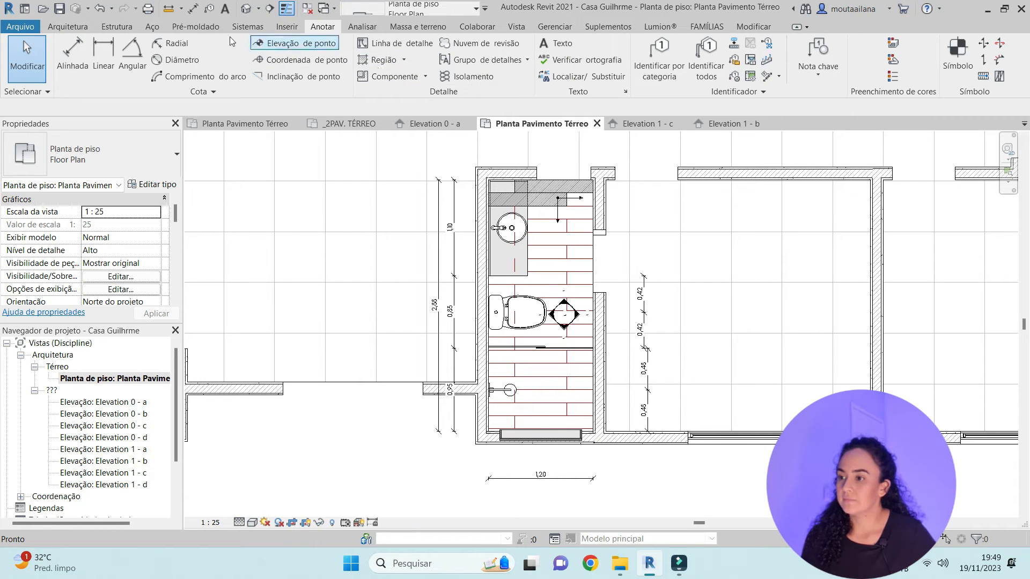
Draw a rectangular diagonal filled region about 1.20 m by 0.08 m across the lower bathroom, enclosing the sliding shower screen
{"action": "left_click", "coordinate": [382, 61]}
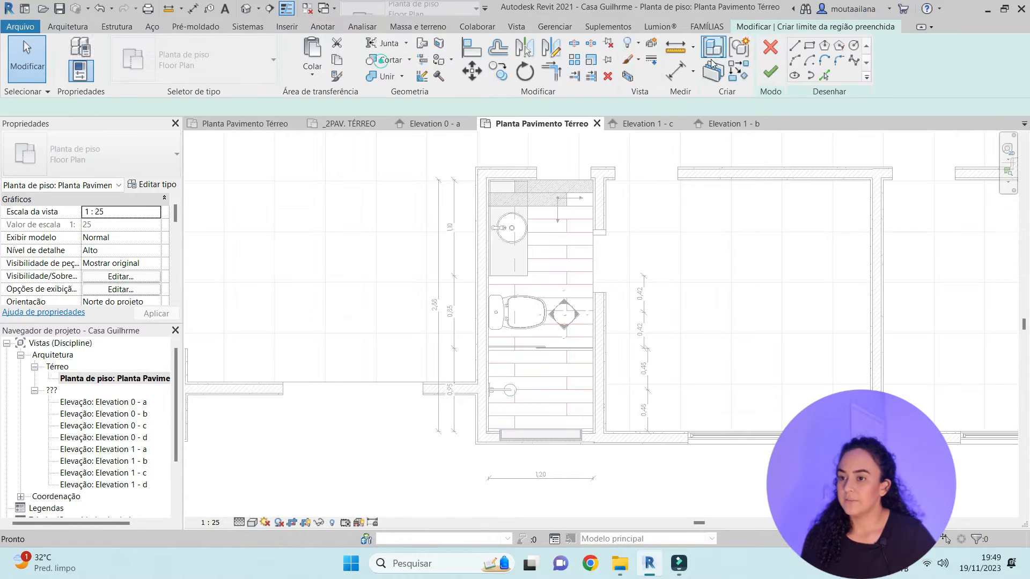
{"action": "scroll", "coordinate": [496, 369], "scroll_direction": "up", "scroll_amount": 5}
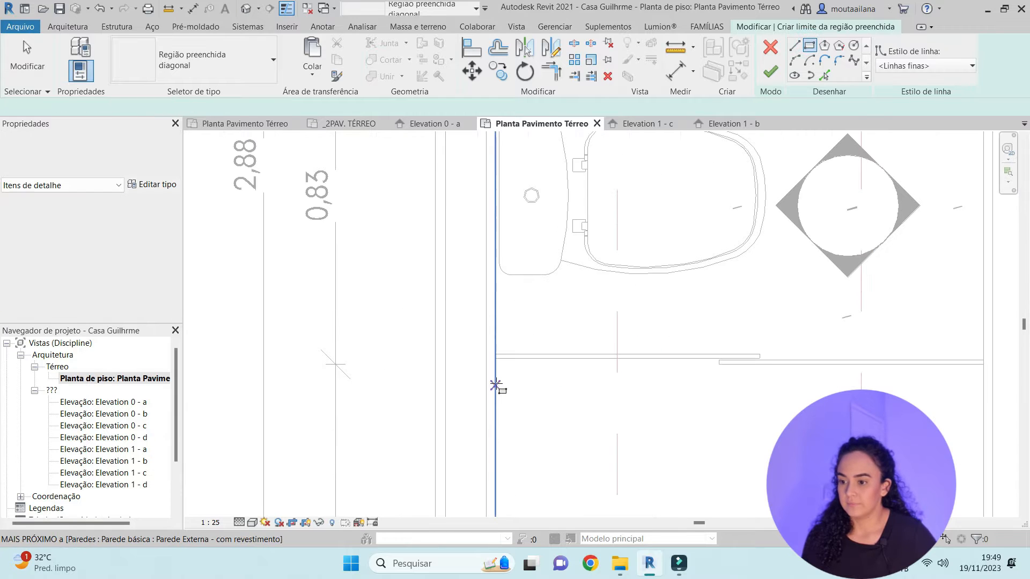
{"action": "left_click", "coordinate": [494, 371]}
{"action": "scroll", "coordinate": [492, 368], "scroll_direction": "down", "scroll_amount": 1}
{"action": "middle_click_drag", "start_coordinate": [492, 368], "coordinate": [396, 373]}
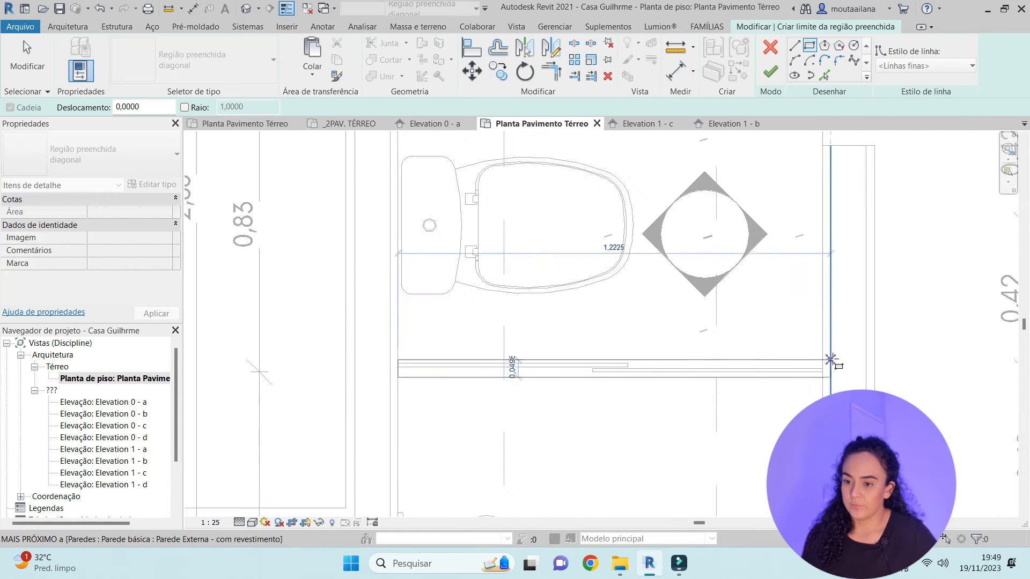
{"action": "left_click", "coordinate": [822, 352]}
{"action": "key", "text": "Escape"}
Set the shower-screen region's depth to 0.07 m and finish its boundary
{"action": "left_click", "coordinate": [530, 380]}
{"action": "scroll", "coordinate": [530, 383], "scroll_direction": "up", "scroll_amount": 2}
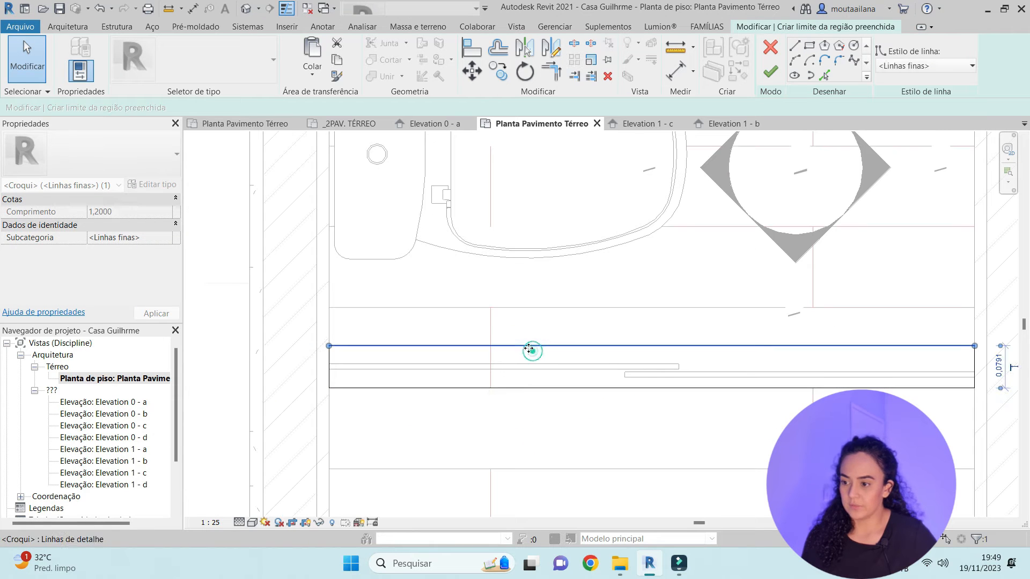
{"action": "left_click", "coordinate": [529, 352]}
{"action": "scroll", "coordinate": [411, 357], "scroll_direction": "down", "scroll_amount": 1}
{"action": "left_click", "coordinate": [923, 365]}
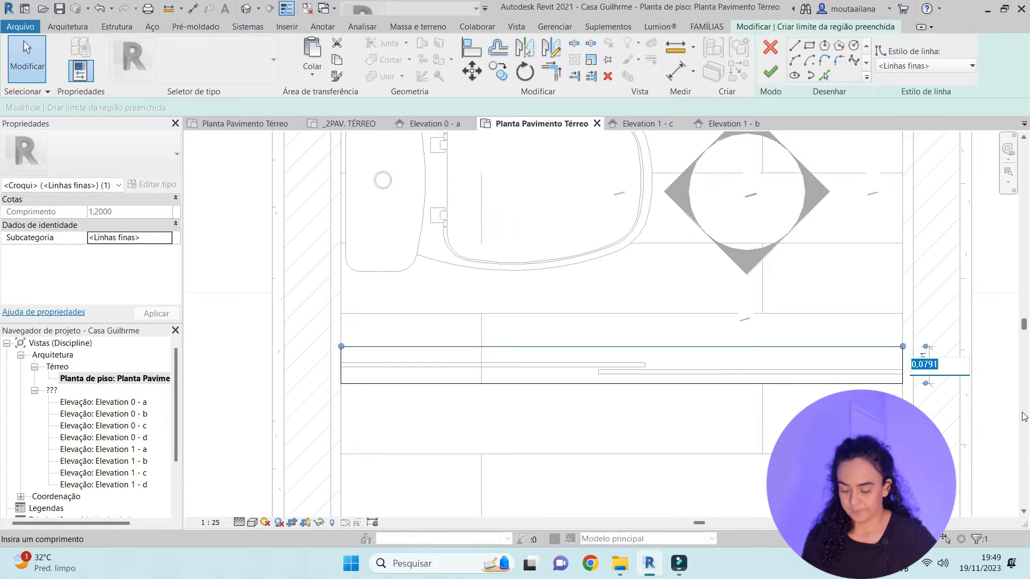
{"action": "type", "text": ".07"}
{"action": "key", "text": "Return"}
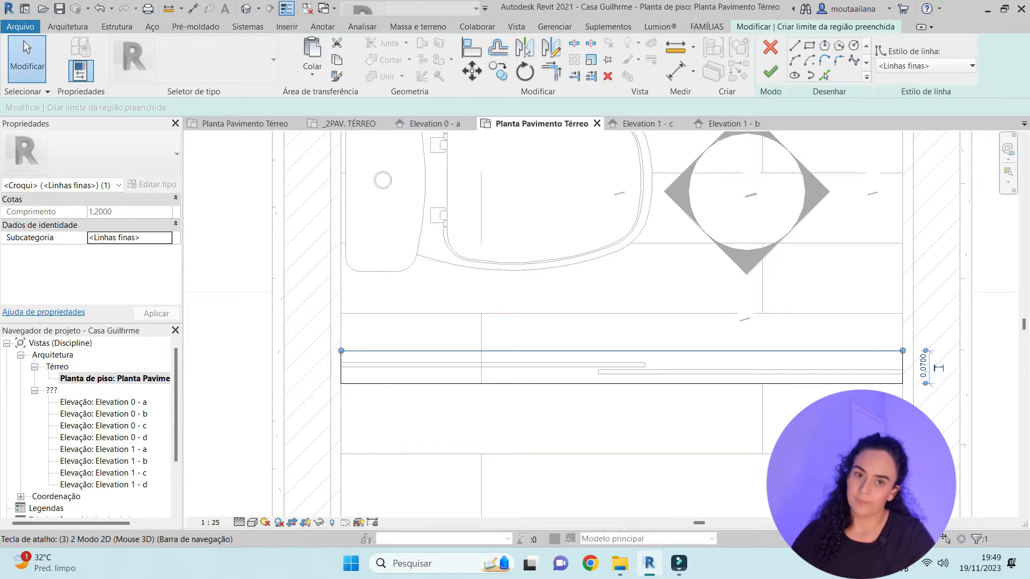
{"action": "key", "text": "Escape"}
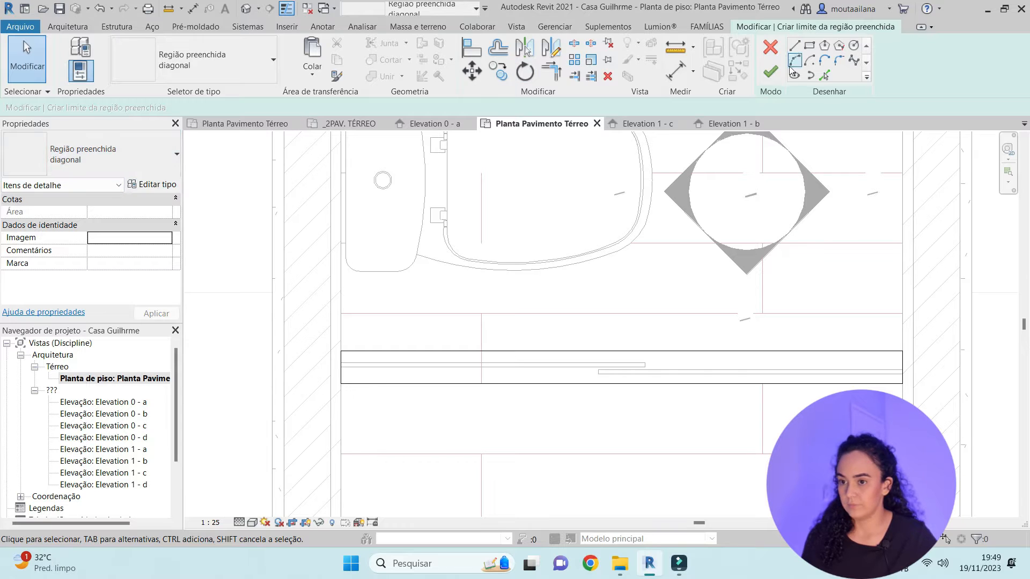
{"action": "left_click", "coordinate": [770, 72]}
Change the shower-screen filled region's type to Madeira 1
{"action": "scroll", "coordinate": [537, 386], "scroll_direction": "down", "scroll_amount": 4}
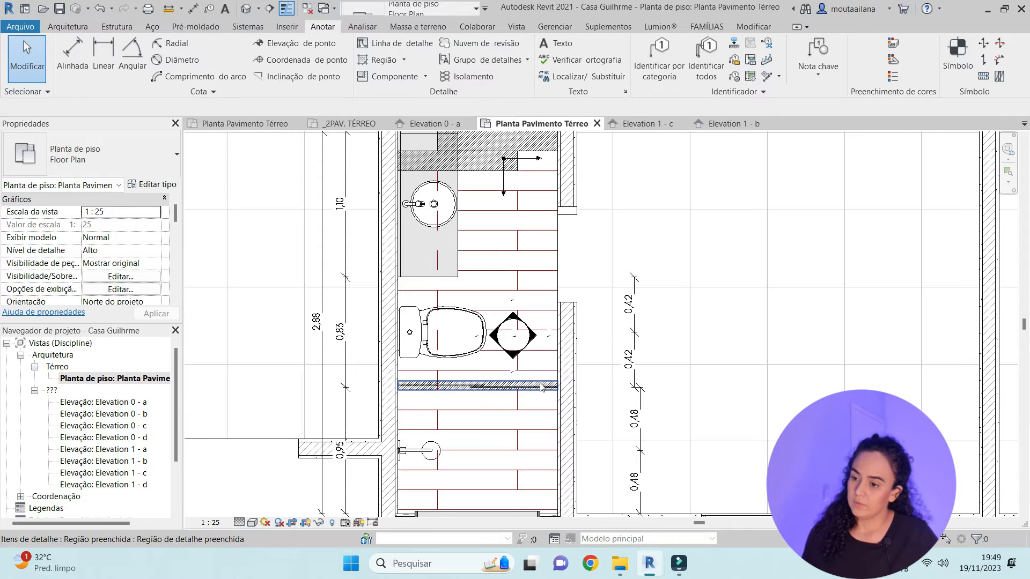
{"action": "left_click", "coordinate": [540, 388]}
{"action": "left_click", "coordinate": [129, 156]}
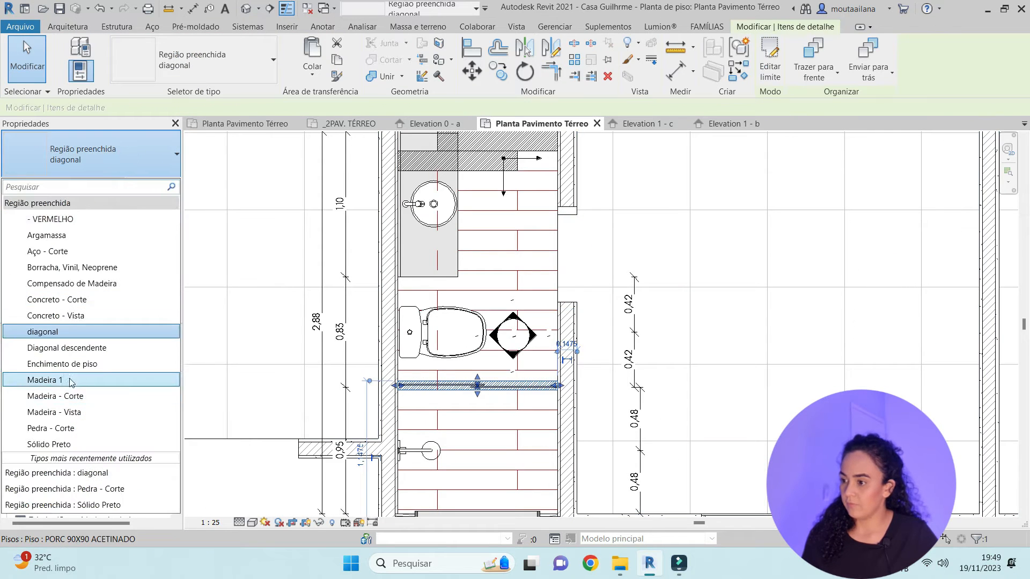
{"action": "left_click", "coordinate": [45, 380]}
{"action": "key", "text": "Escape"}
Delete the 0.42 m and 0.48 m dimension strings in the room beside the lower bathroom
{"action": "scroll", "coordinate": [606, 321], "scroll_direction": "down", "scroll_amount": 4}
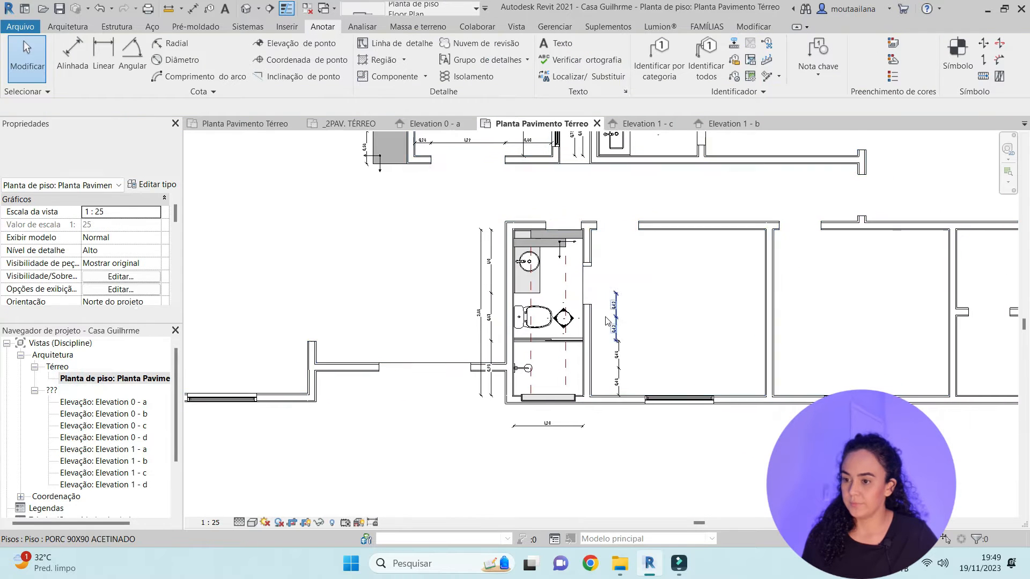
{"action": "scroll", "coordinate": [606, 320], "scroll_direction": "up", "scroll_amount": 4}
{"action": "left_click", "coordinate": [589, 333]}
{"action": "key", "text": "Delete"}
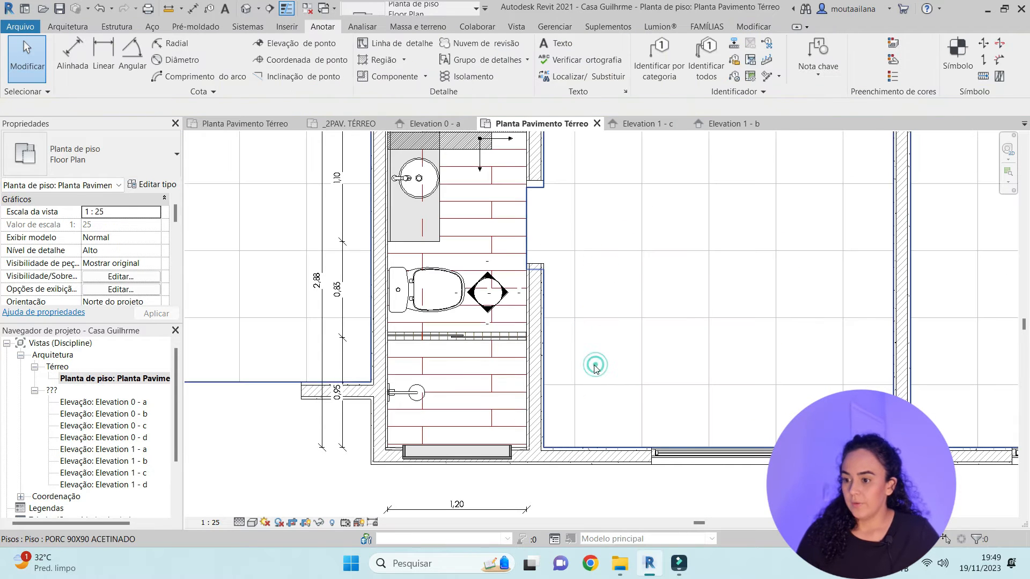
{"action": "scroll", "coordinate": [595, 367], "scroll_direction": "down", "scroll_amount": 3}
{"action": "scroll", "coordinate": [489, 303], "scroll_direction": "up", "scroll_amount": 4}
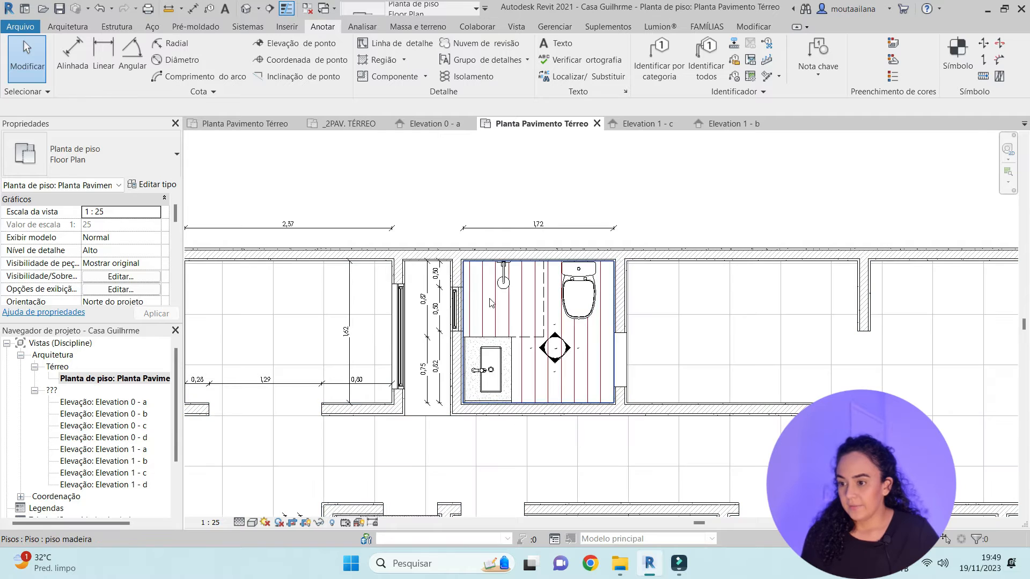
{"action": "scroll", "coordinate": [593, 376], "scroll_direction": "up", "scroll_amount": 3}
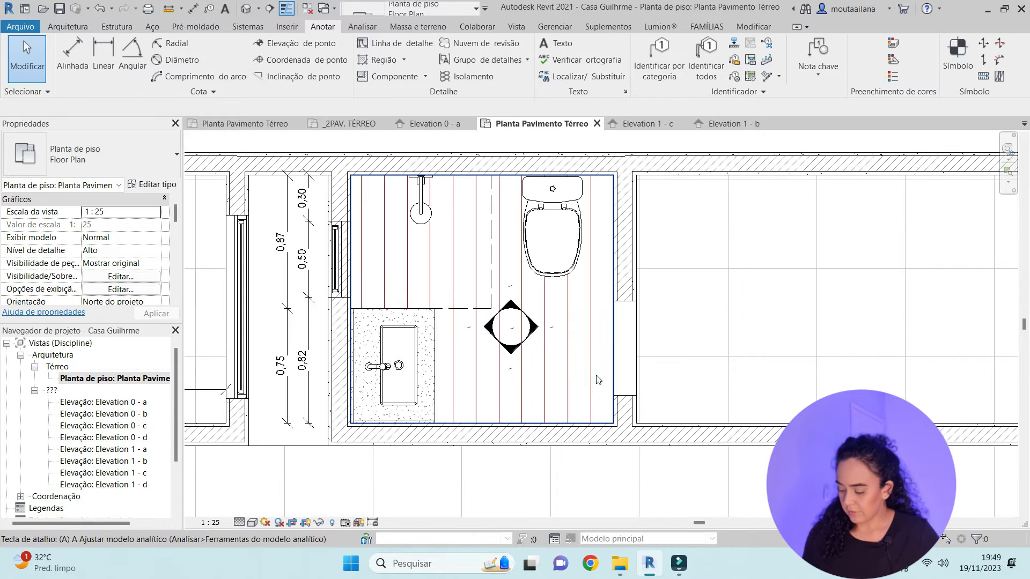
{"action": "key", "text": "l"}
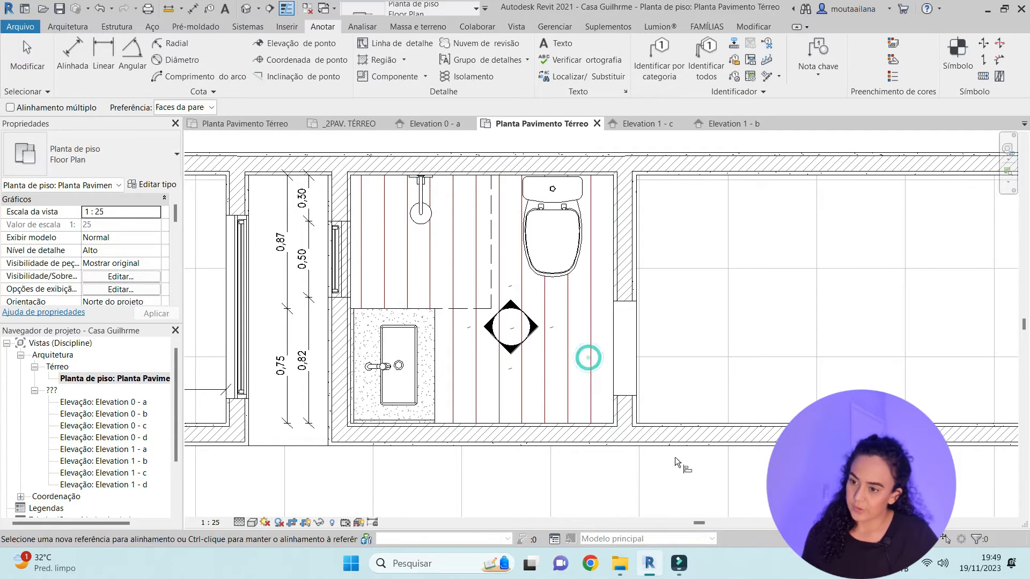
{"action": "key", "text": "Escape"}
Draw a rectangular filled region 0.15 m wide and about 1.08 m long over the upper bathroom's floor plank beside the door wall
{"action": "scroll", "coordinate": [611, 325], "scroll_direction": "down", "scroll_amount": 3}
{"action": "scroll", "coordinate": [565, 324], "scroll_direction": "up", "scroll_amount": 3}
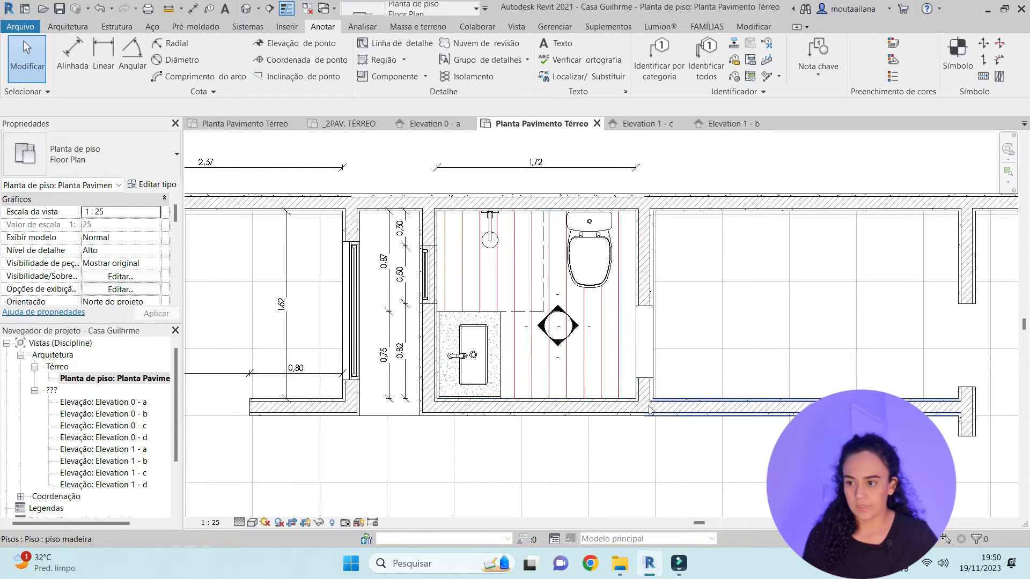
{"action": "left_click", "coordinate": [402, 60]}
{"action": "left_click", "coordinate": [408, 71]}
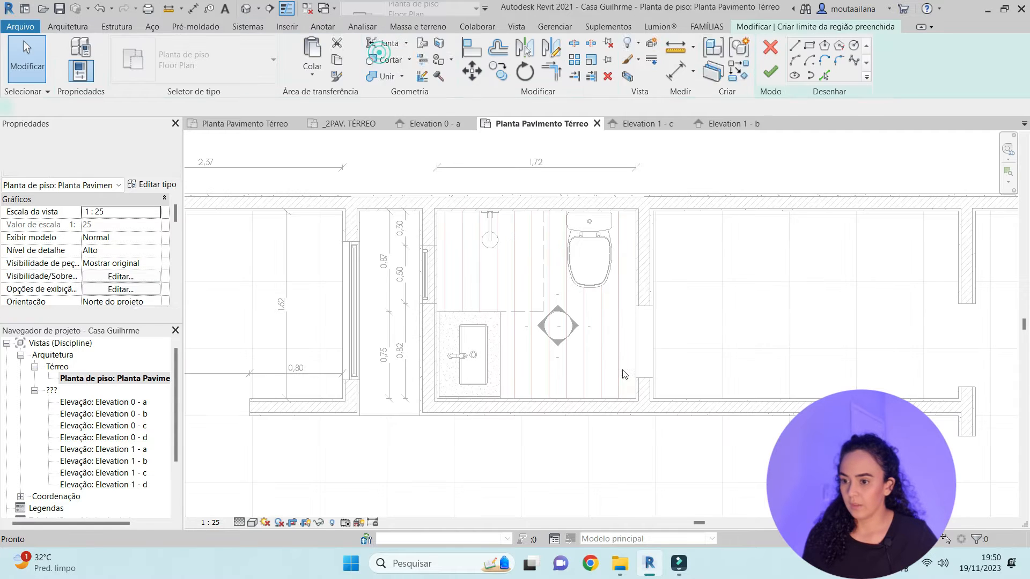
{"action": "left_click", "coordinate": [809, 45]}
{"action": "left_click", "coordinate": [617, 399]}
{"action": "left_click", "coordinate": [638, 256]}
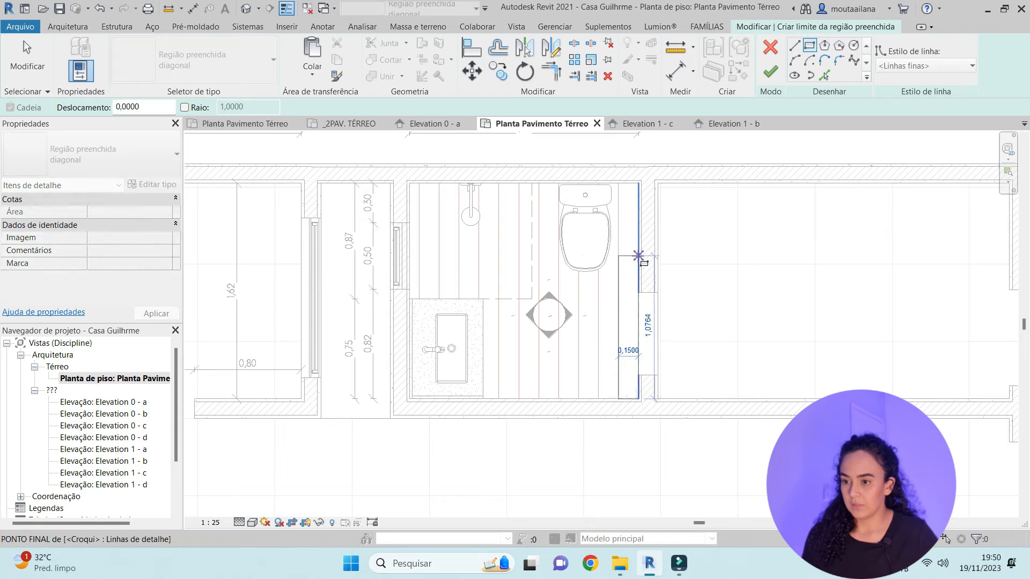
Set the plank region's length to 0.90 m and finish its boundary
{"action": "key", "text": "Escape"}
{"action": "key", "text": "Escape"}
{"action": "left_click", "coordinate": [666, 328]}
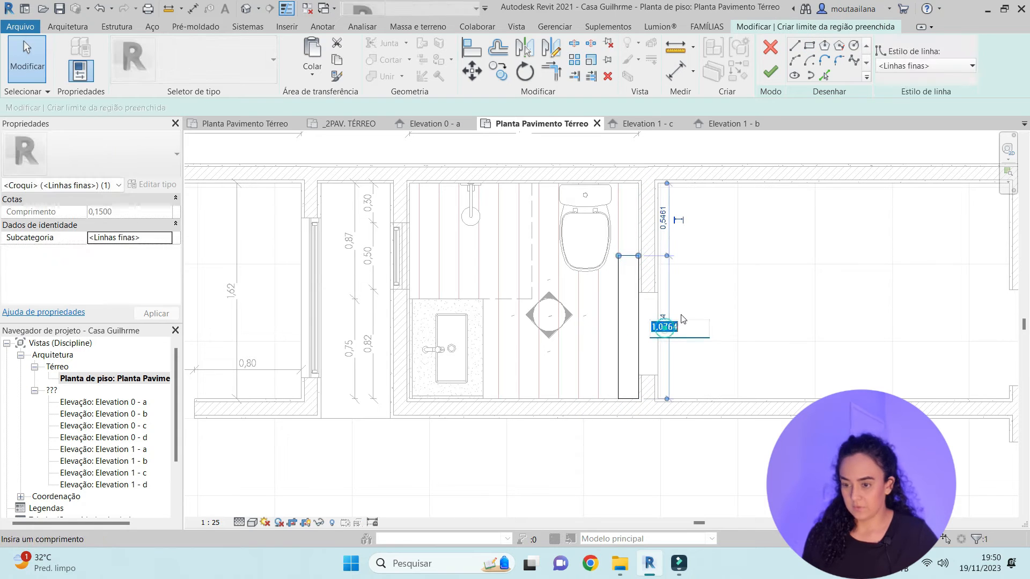
{"action": "left_click", "coordinate": [794, 45]}
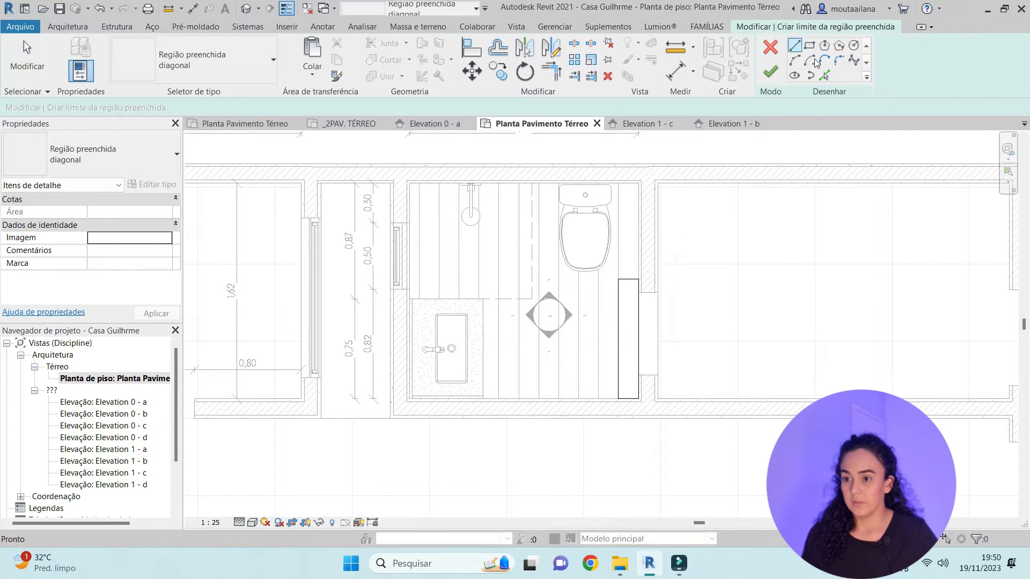
{"action": "left_click", "coordinate": [770, 73]}
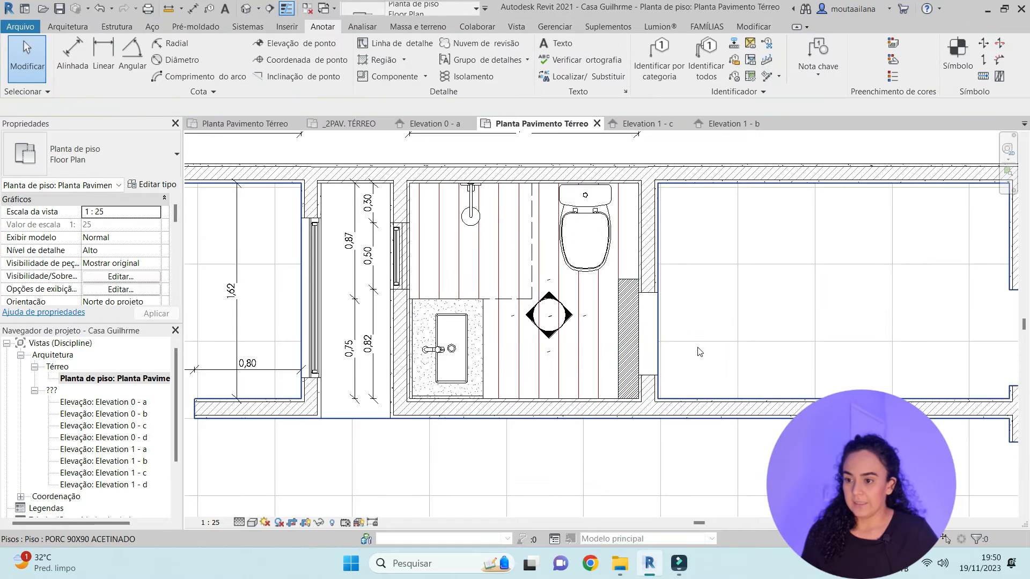
Copy the hatched plank onto the adjacent plank row away from the door, offset upward toward the toilet
{"action": "left_click", "coordinate": [627, 343]}
{"action": "scroll", "coordinate": [628, 343], "scroll_direction": "up", "scroll_amount": 1}
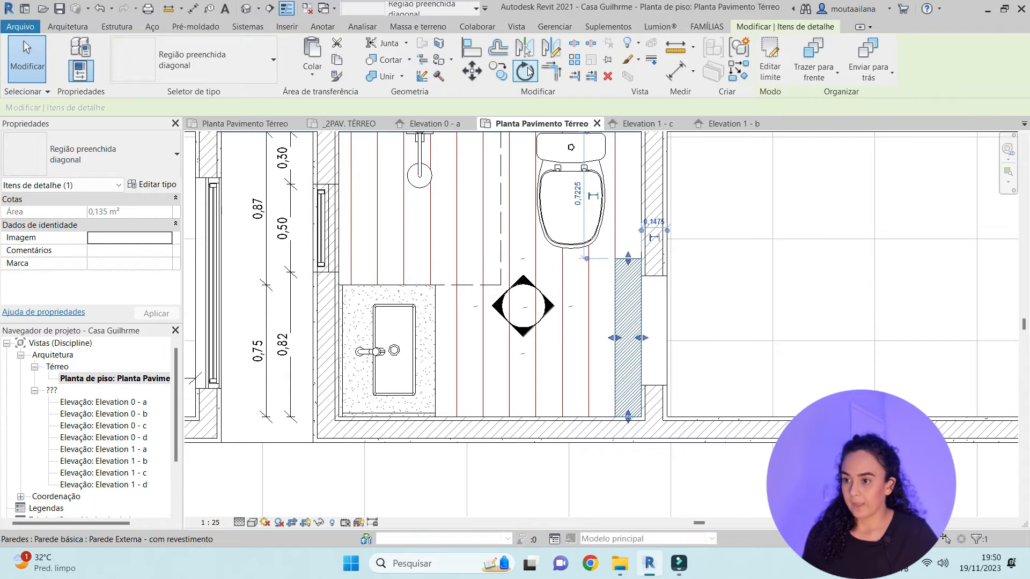
{"action": "left_click", "coordinate": [498, 72]}
{"action": "left_click", "coordinate": [642, 418]}
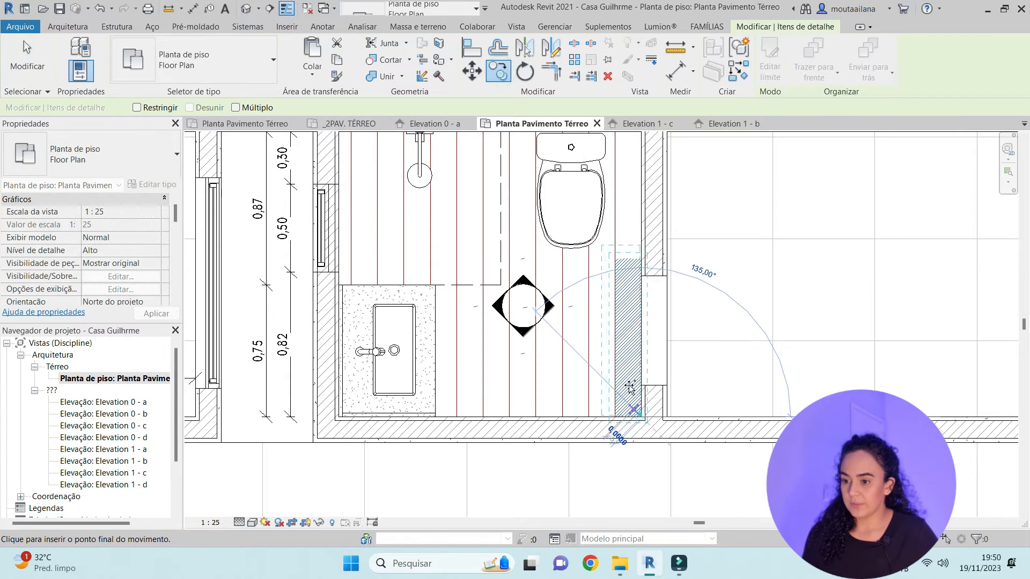
{"action": "left_click", "coordinate": [614, 359]}
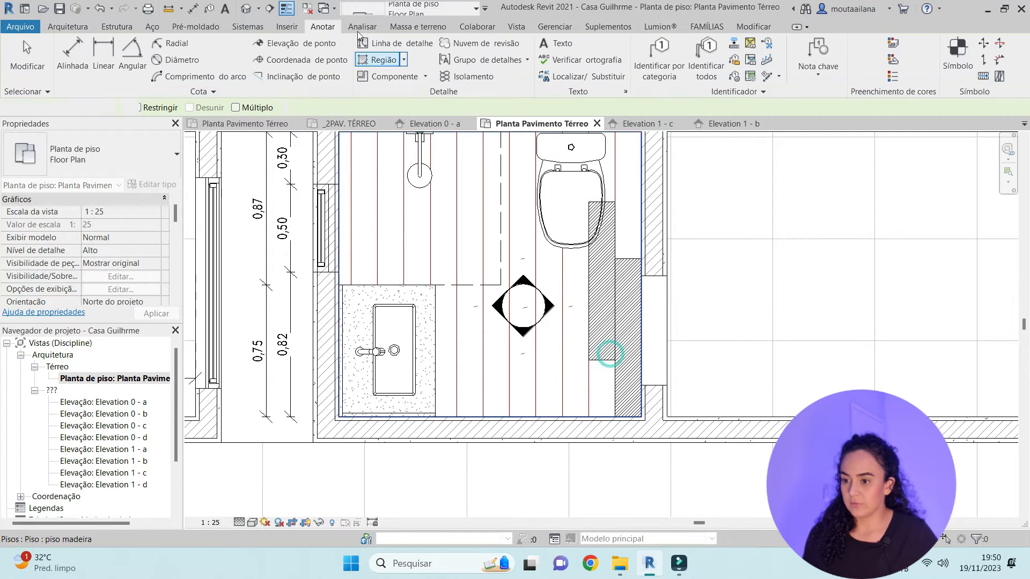
{"action": "key", "text": "Escape"}
Add an aligned dimension between the bathroom's lower wall and the near end of the copied hatched plank
{"action": "key", "text": "d"}
{"action": "key", "text": "i"}
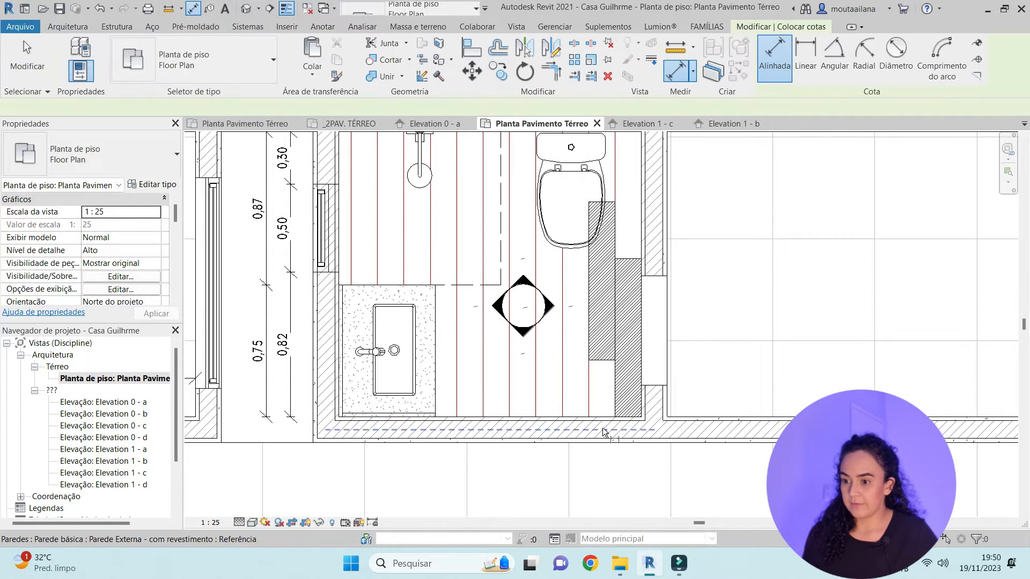
{"action": "left_click", "coordinate": [593, 418]}
{"action": "key", "text": "Escape"}
{"action": "key", "text": "Escape"}
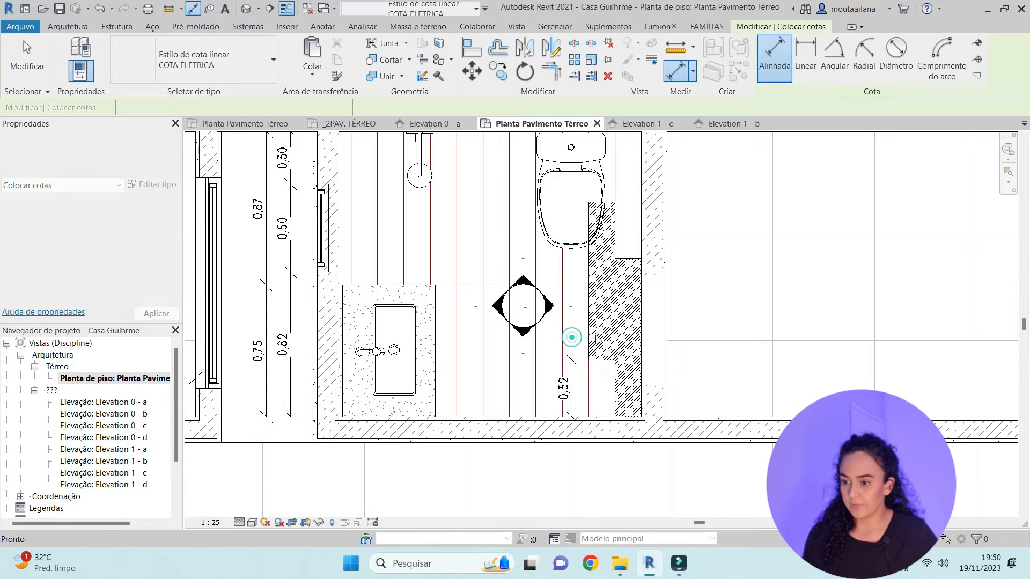
Set the copied plank's distance from the lower wall to 0.30 m and delete the helper dimension
{"action": "left_click", "coordinate": [595, 337]}
{"action": "left_click", "coordinate": [567, 387]}
{"action": "type", "text": ".3"}
{"action": "key", "text": "Return"}
{"action": "key", "text": "Escape"}
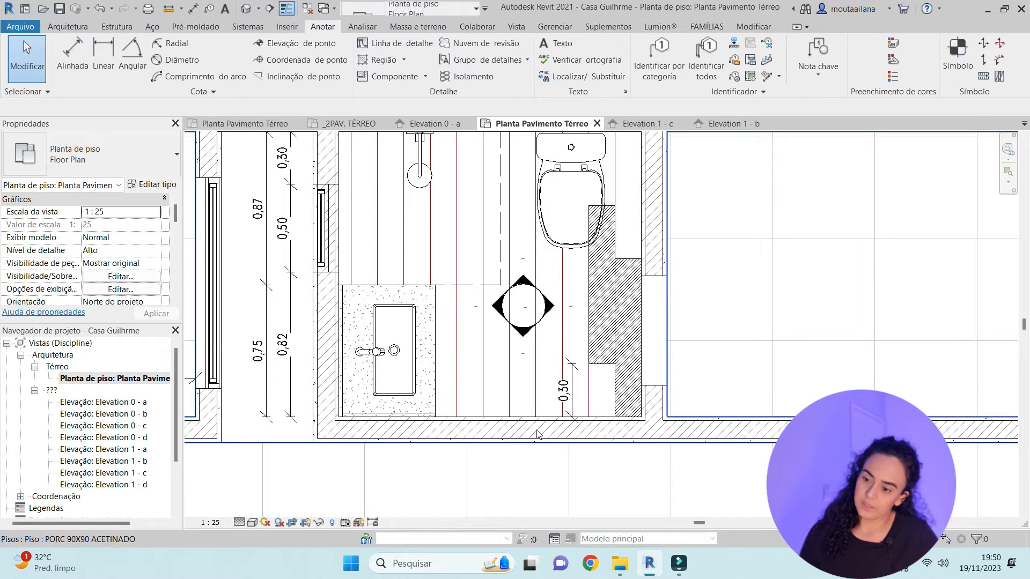
{"action": "left_click", "coordinate": [561, 402]}
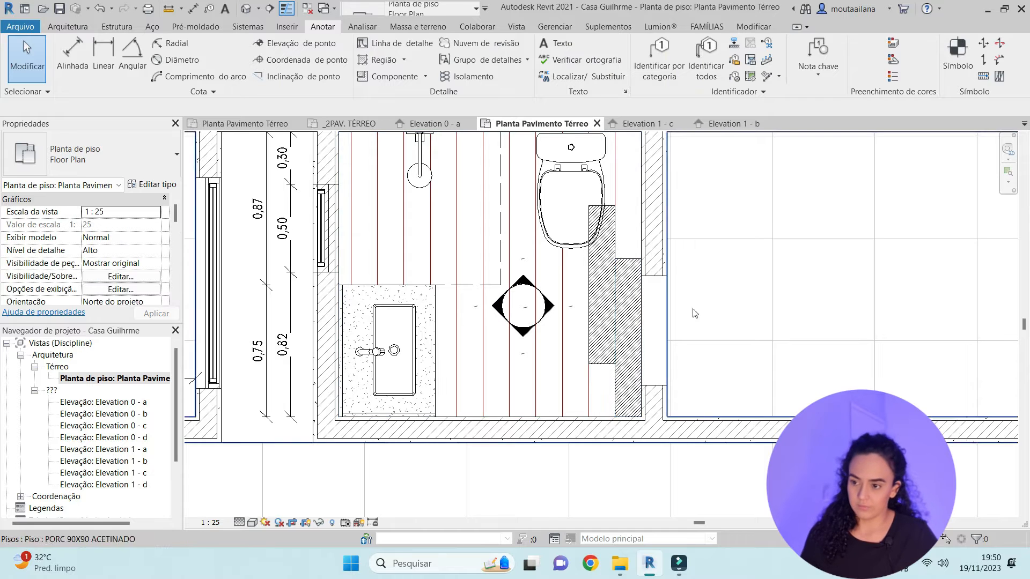
Paste a copy of the starting-arrow detail group onto the upper bathroom's hatched planks
{"action": "scroll", "coordinate": [595, 397], "scroll_direction": "down", "scroll_amount": 2}
{"action": "left_click", "coordinate": [636, 332]}
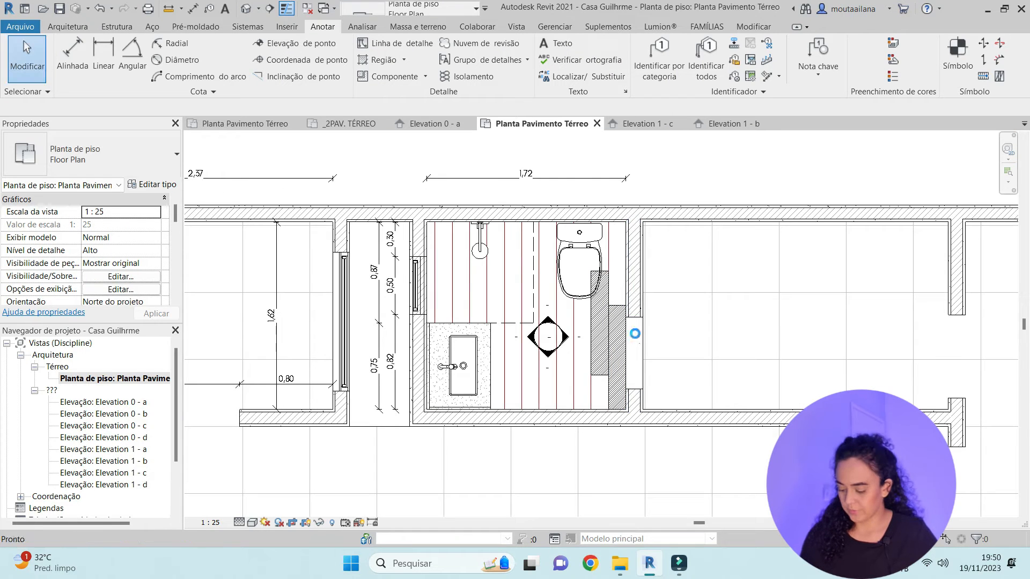
{"action": "key", "text": "ctrl+c"}
{"action": "key", "text": "ctrl+v"}
{"action": "left_click", "coordinate": [590, 396]}
{"action": "scroll", "coordinate": [591, 396], "scroll_direction": "up", "scroll_amount": 1}
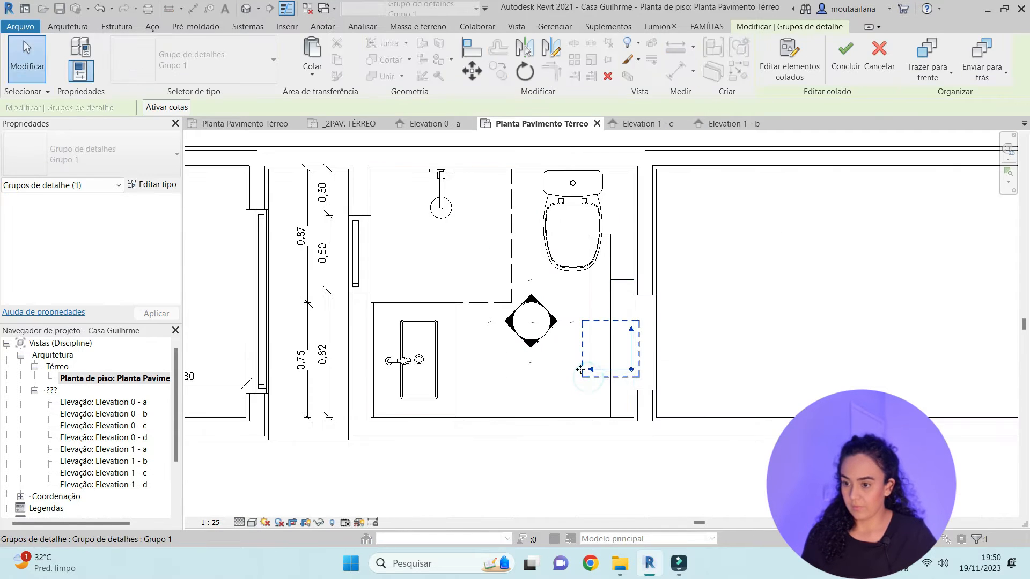
Rotate the pasted arrow group 90 degrees so its arrows point left and down, and move its origin onto the second hatched plank
{"action": "left_click", "coordinate": [535, 75]}
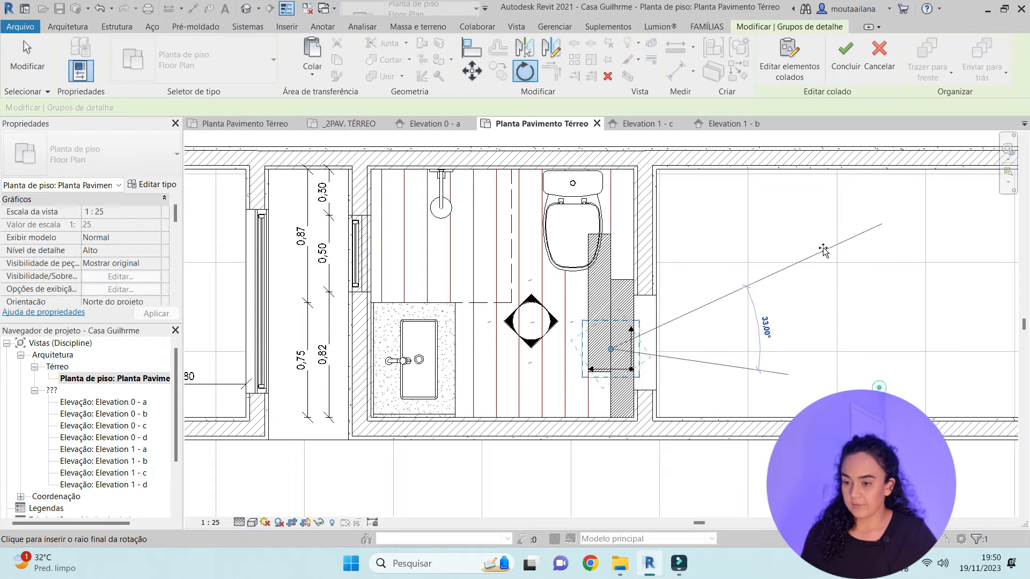
{"action": "key", "text": "Escape"}
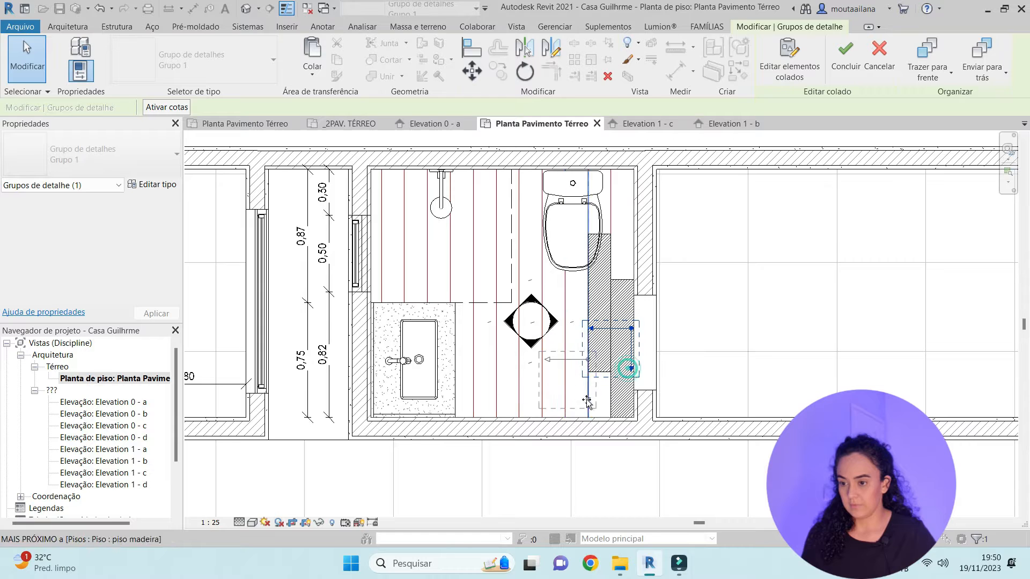
{"action": "left_click_drag", "start_coordinate": [587, 401], "coordinate": [598, 391]}
{"action": "key", "text": "Escape"}
{"action": "scroll", "coordinate": [636, 233], "scroll_direction": "down", "scroll_amount": 3}
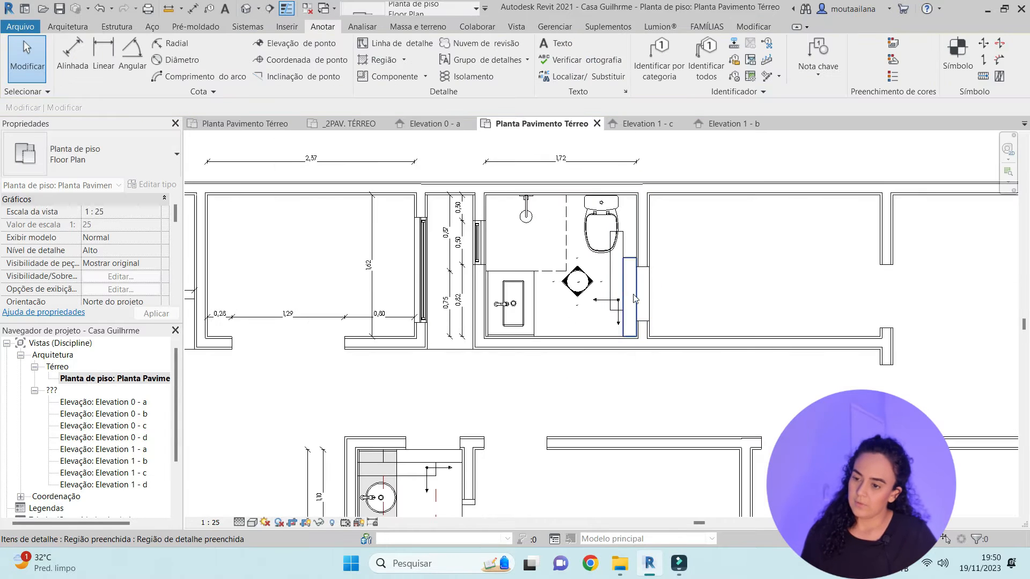
Open Elevation 1 - b from the lower bathroom's elevation marker and examine the niche and starting-tile hatches
{"action": "scroll", "coordinate": [620, 222], "scroll_direction": "down", "scroll_amount": 3}
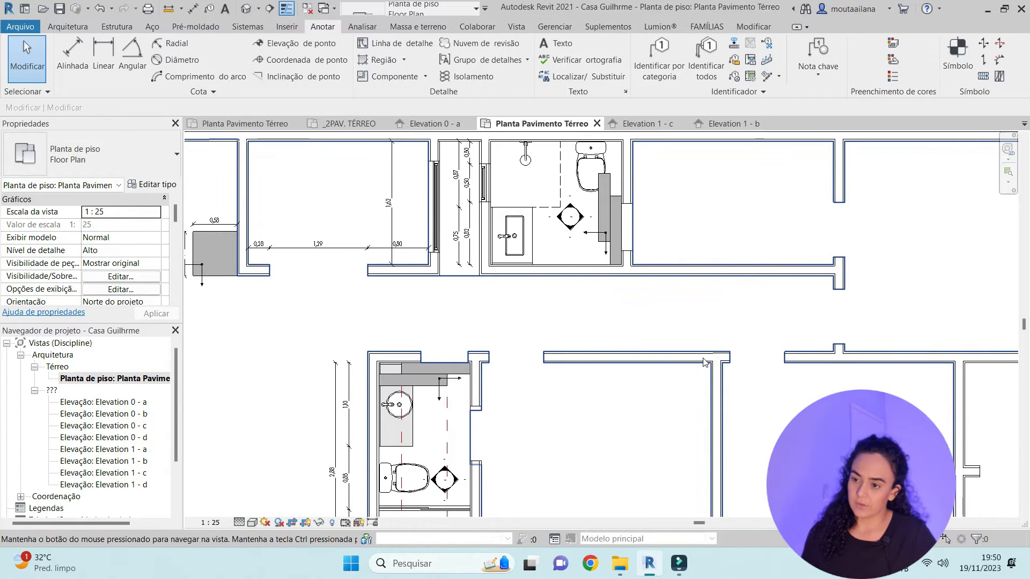
{"action": "scroll", "coordinate": [503, 449], "scroll_direction": "up", "scroll_amount": 5}
{"action": "double_click", "coordinate": [527, 402]}
{"action": "scroll", "coordinate": [546, 344], "scroll_direction": "up", "scroll_amount": 5}
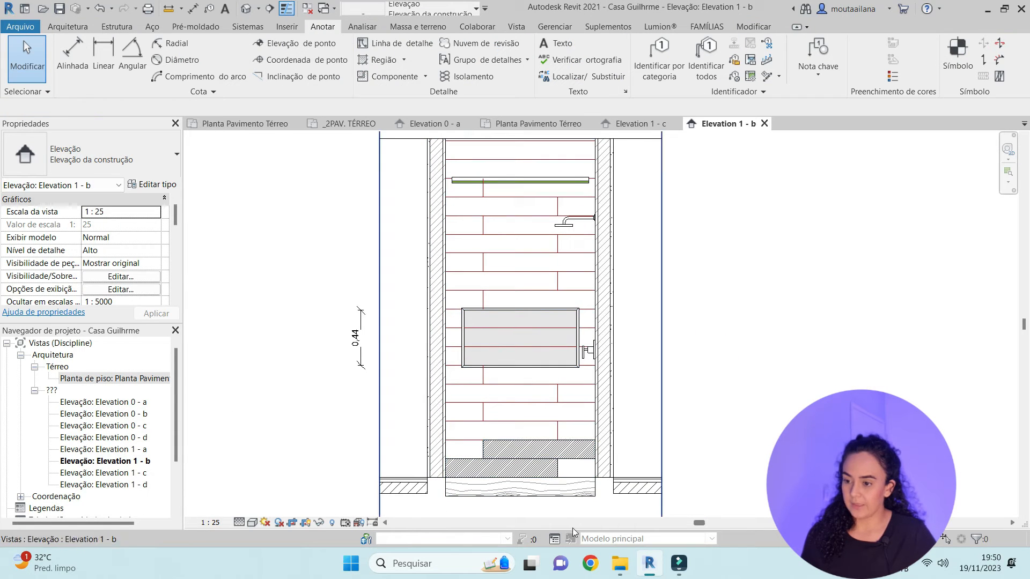
{"action": "scroll", "coordinate": [482, 467], "scroll_direction": "up", "scroll_amount": 3}
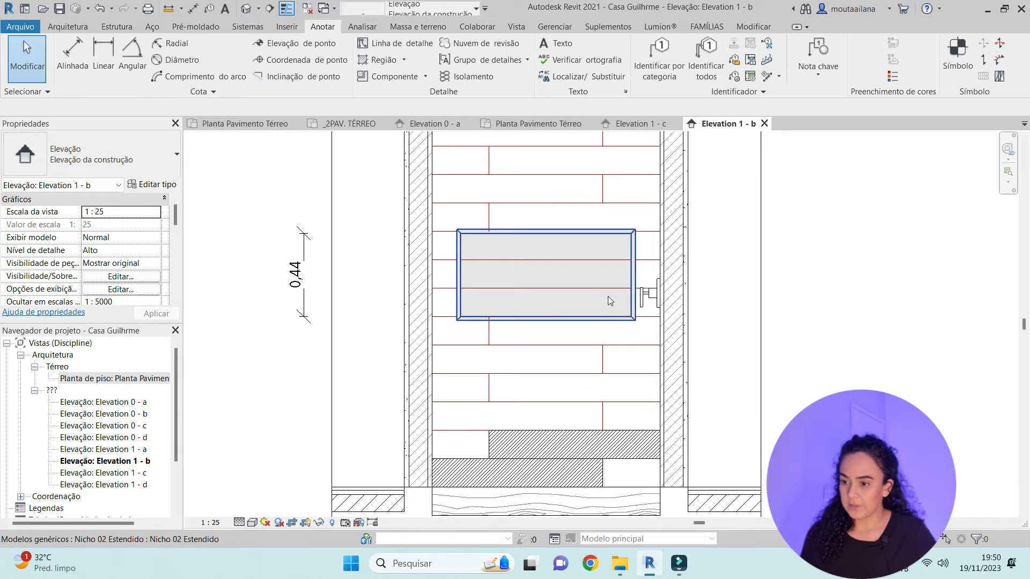
Dimension the niche's inner width with an aligned dimension across its opening
{"action": "left_click", "coordinate": [194, 9]}
{"action": "scroll", "coordinate": [429, 278], "scroll_direction": "up", "scroll_amount": 4}
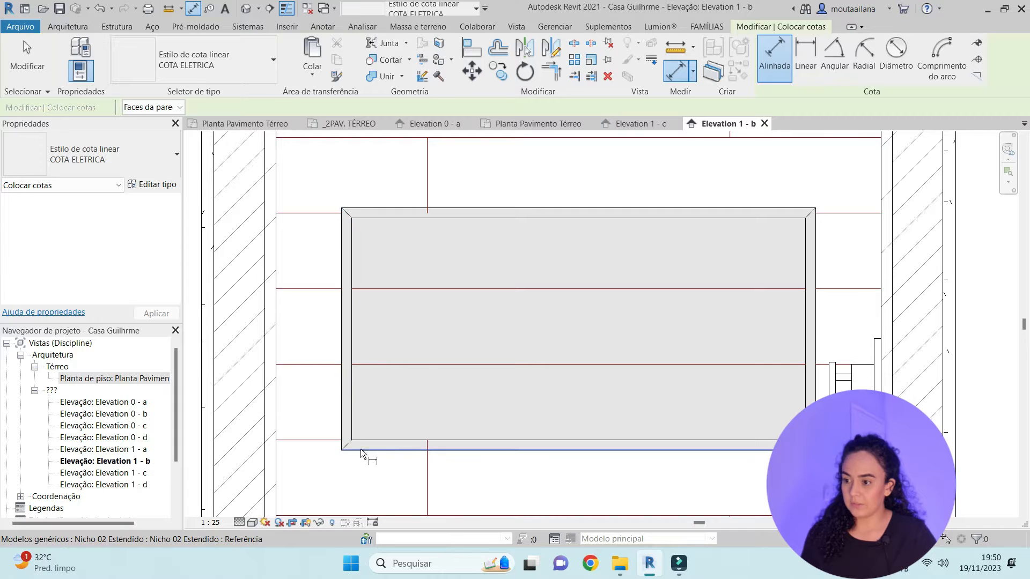
{"action": "left_click", "coordinate": [352, 256]}
{"action": "left_click", "coordinate": [803, 260]}
{"action": "scroll", "coordinate": [648, 248], "scroll_direction": "down", "scroll_amount": 4}
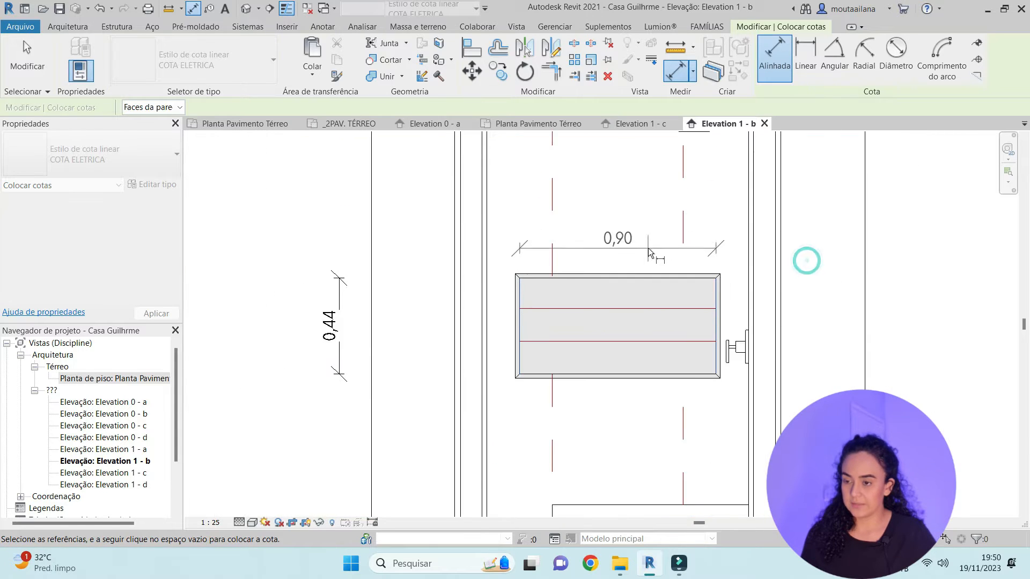
{"action": "scroll", "coordinate": [648, 248], "scroll_direction": "up", "scroll_amount": 1}
{"action": "scroll", "coordinate": [610, 346], "scroll_direction": "up", "scroll_amount": 1}
{"action": "left_click", "coordinate": [550, 339]}
Dimension the niche's inner height, placing the dimension outside the wall beside it
{"action": "left_click", "coordinate": [558, 273]}
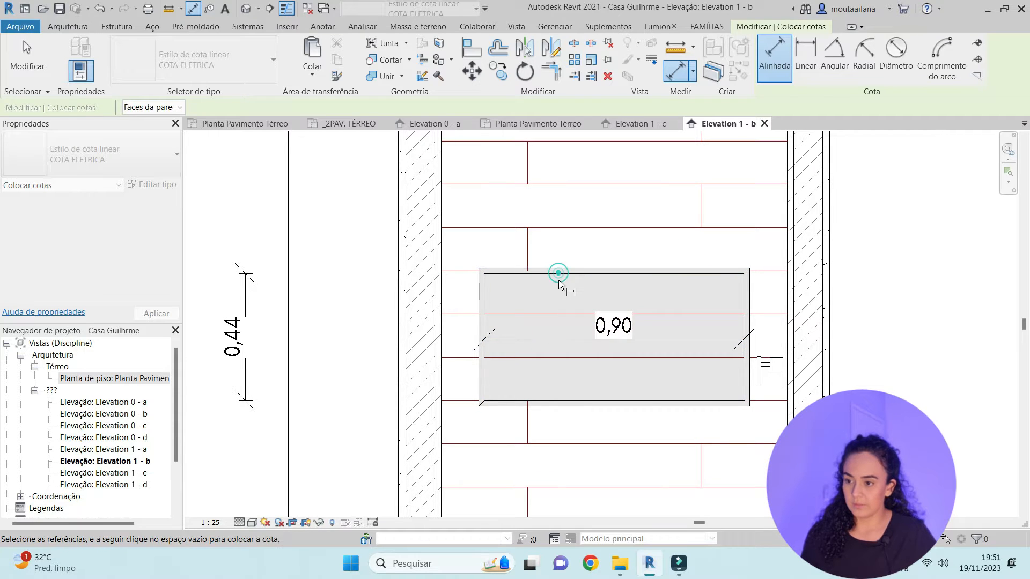
{"action": "scroll", "coordinate": [553, 337], "scroll_direction": "up", "scroll_amount": 1}
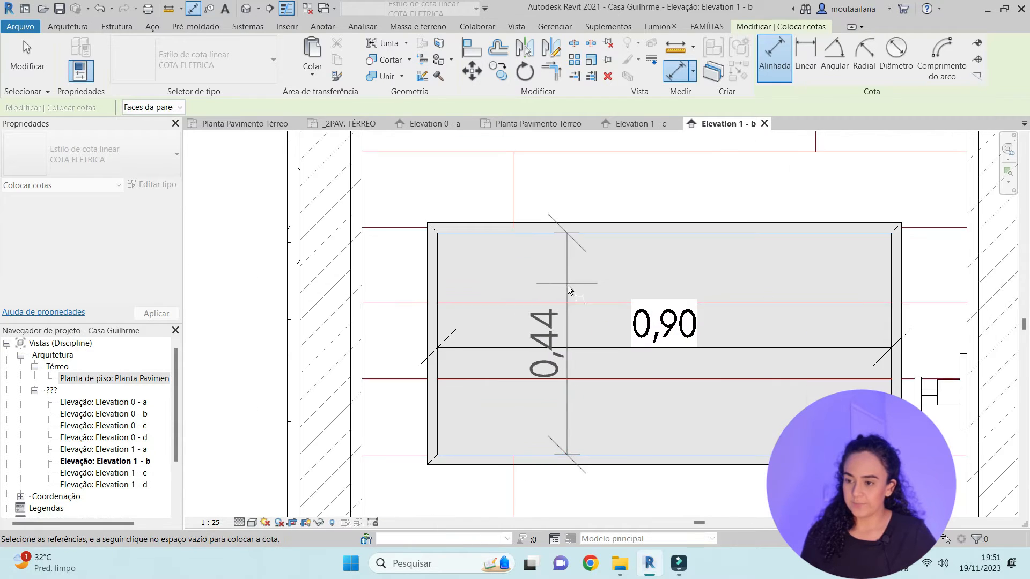
{"action": "scroll", "coordinate": [360, 304], "scroll_direction": "up", "scroll_amount": 2}
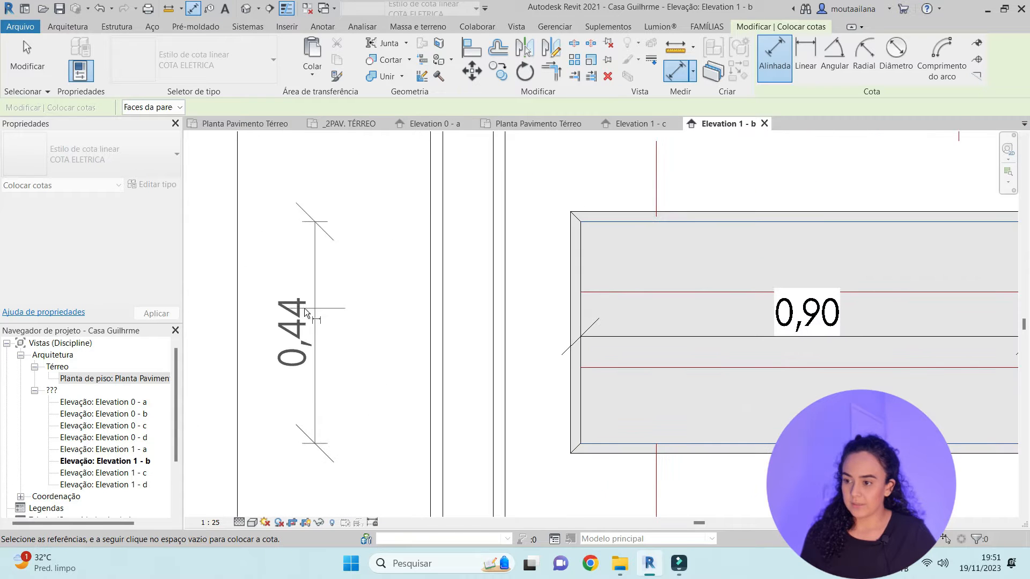
{"action": "left_click", "coordinate": [329, 327]}
{"action": "key", "text": "Escape"}
{"action": "key", "text": "Escape"}
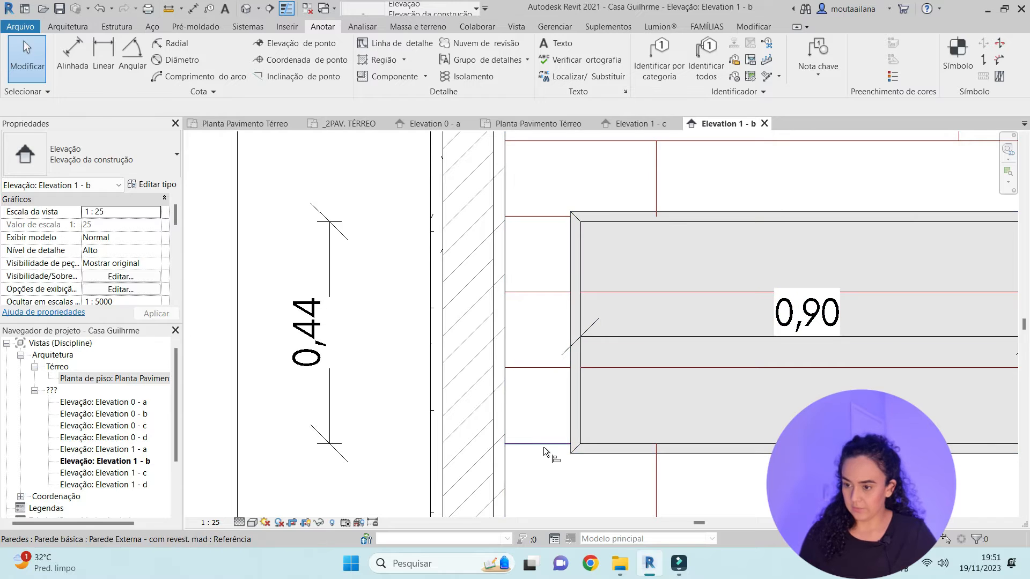
Set the height (Altura) of the Nicho 02 Estendido type to 0.49
{"action": "key", "text": "l"}
{"action": "key", "text": "Escape"}
{"action": "left_click", "coordinate": [625, 237]}
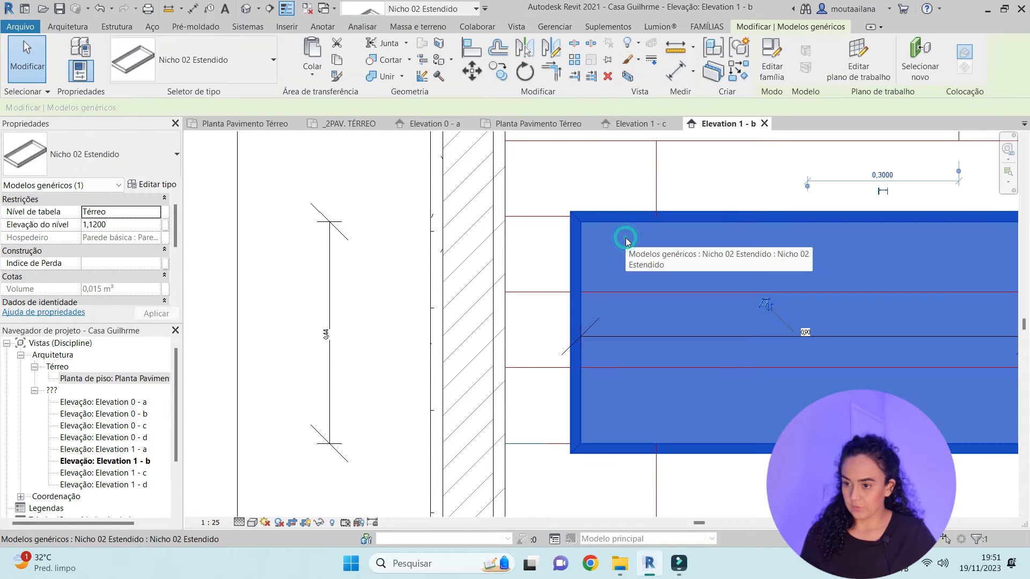
{"action": "left_click", "coordinate": [149, 184]}
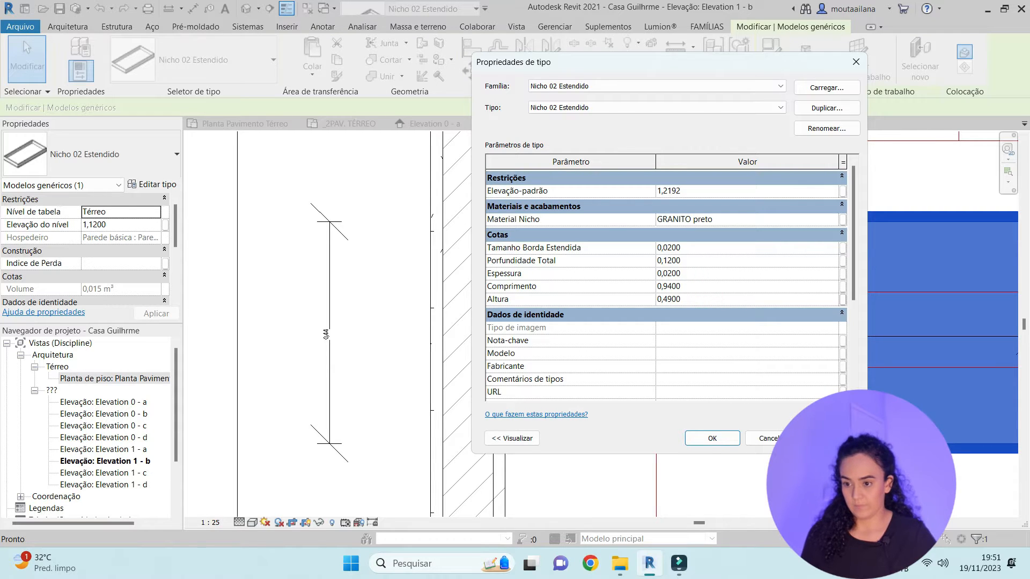
{"action": "left_click", "coordinate": [713, 437]}
Align the niche's lower inner edge with the adjacent horizontal tile joint
{"action": "key", "text": "Escape"}
{"action": "key", "text": "a"}
{"action": "key", "text": "l"}
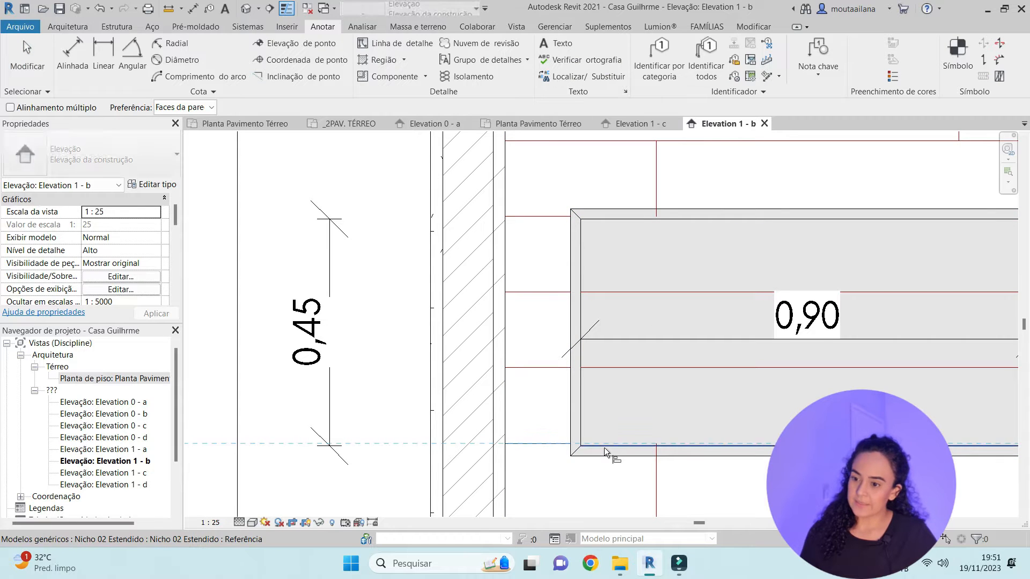
{"action": "key", "text": "Escape"}
Move the niche's width dimension out of the opening to just above the niche
{"action": "scroll", "coordinate": [615, 259], "scroll_direction": "down", "scroll_amount": 3}
{"action": "scroll", "coordinate": [616, 259], "scroll_direction": "down", "scroll_amount": 1}
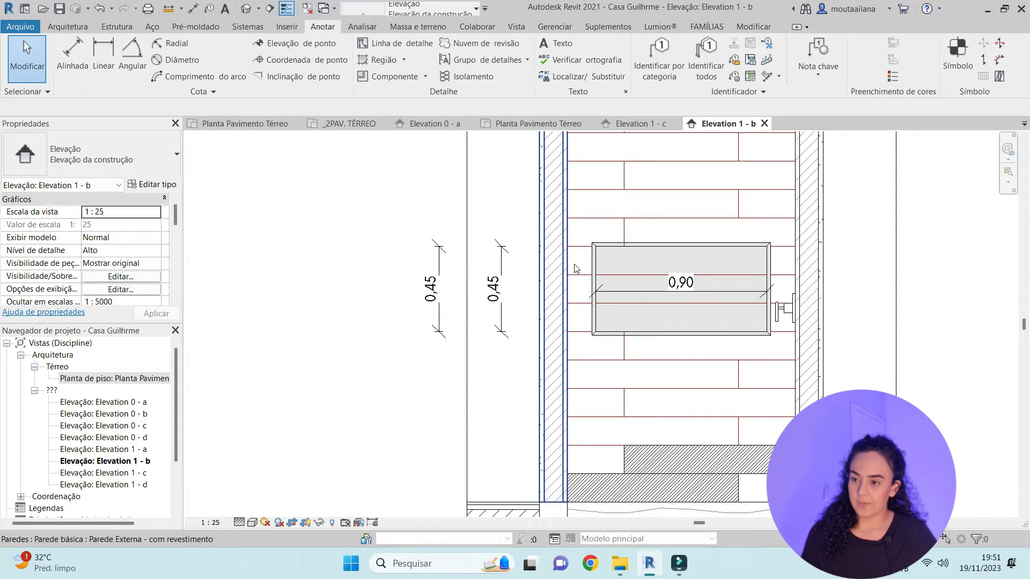
{"action": "left_click_drag", "start_coordinate": [700, 294], "coordinate": [691, 231]}
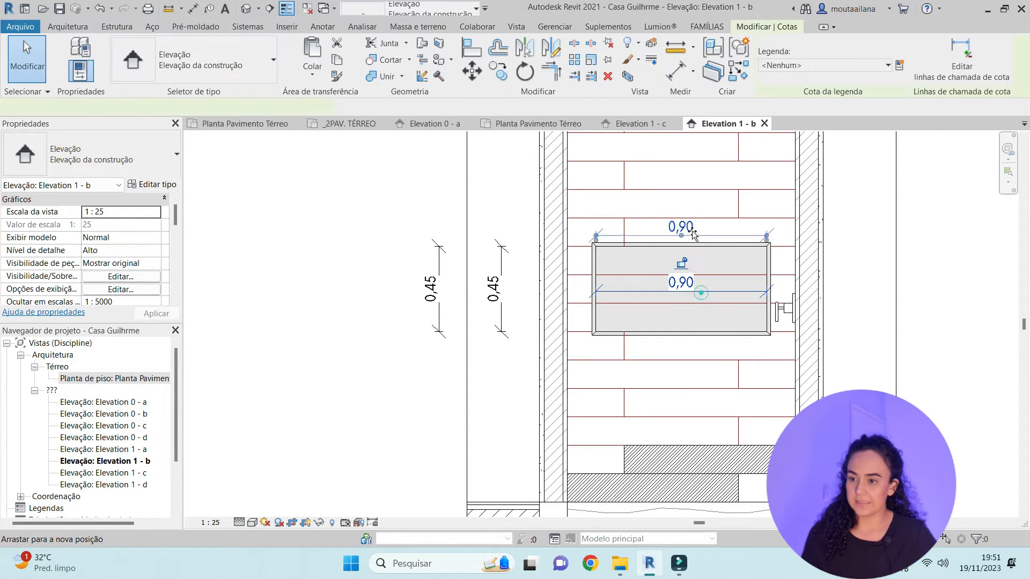
{"action": "key", "text": "Escape"}
Delete the duplicate niche height dimension and place the remaining one closer to the wall
{"action": "middle_click_drag", "start_coordinate": [783, 277], "coordinate": [719, 362]}
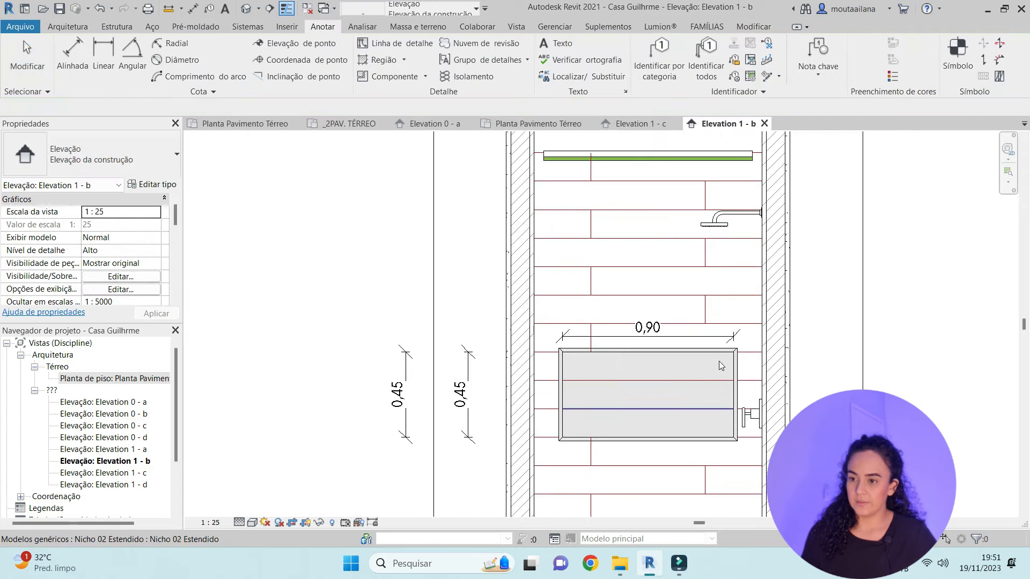
{"action": "scroll", "coordinate": [754, 312], "scroll_direction": "down", "scroll_amount": 2}
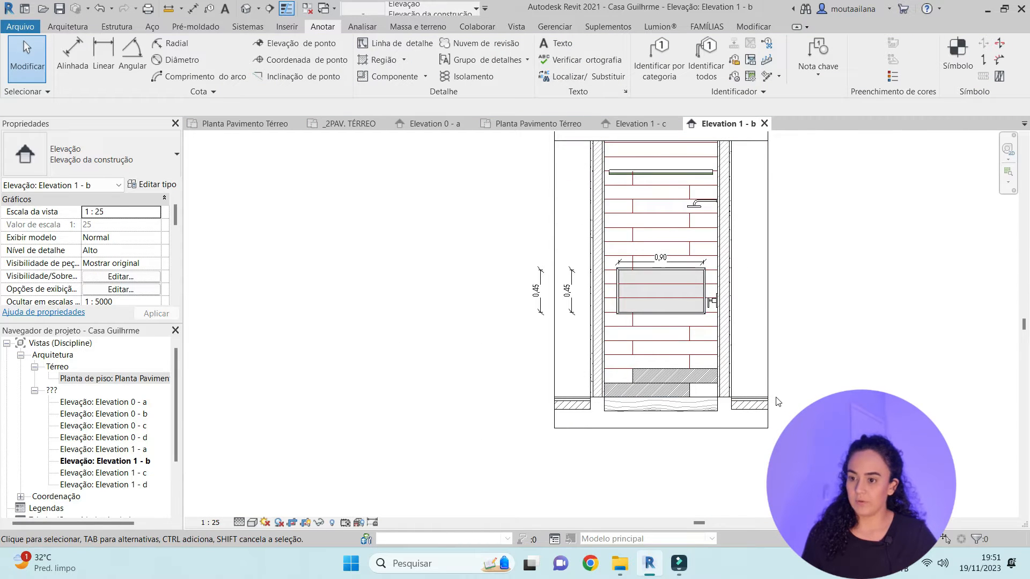
{"action": "scroll", "coordinate": [700, 234], "scroll_direction": "up", "scroll_amount": 1}
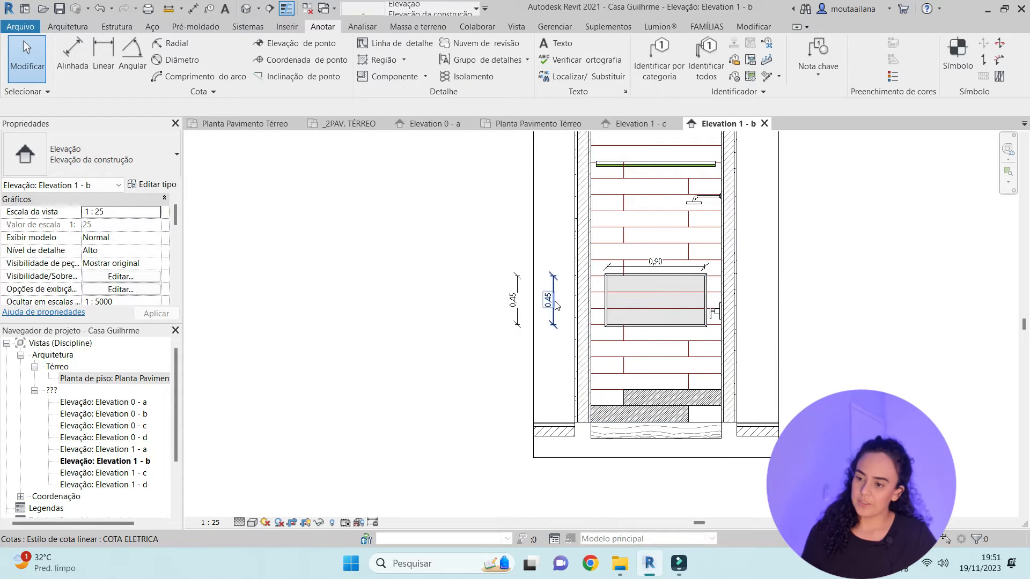
{"action": "left_click", "coordinate": [553, 299]}
{"action": "left_click", "coordinate": [522, 300]}
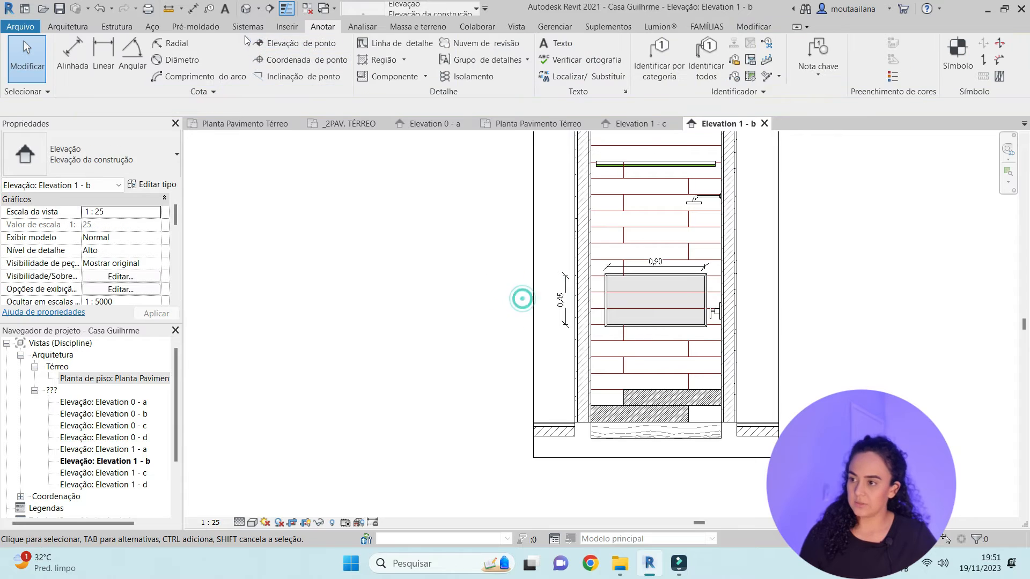
Dimension the height from the floor to the niche's lower inner edge, in line with the niche height dimension
{"action": "left_click", "coordinate": [192, 8]}
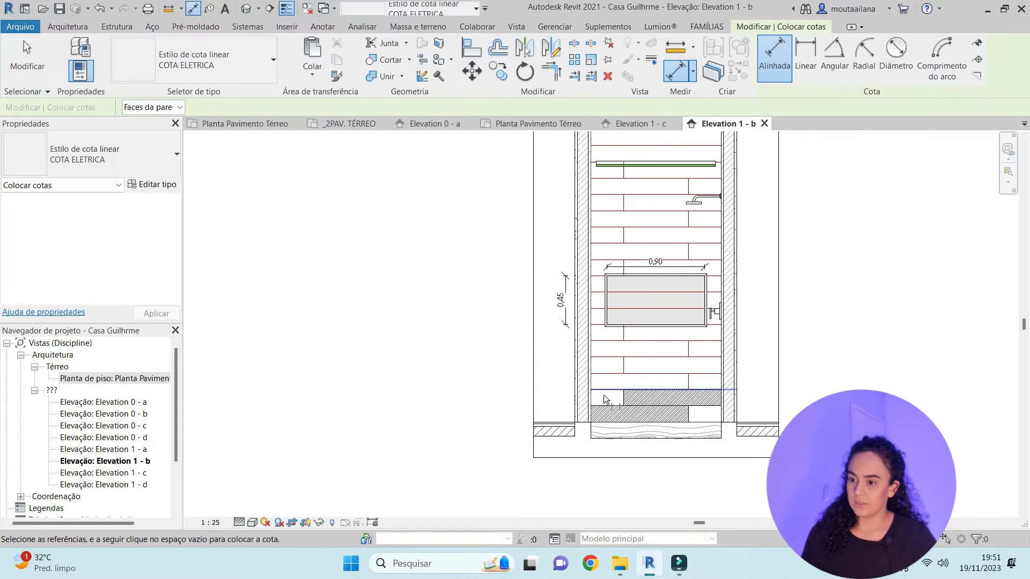
{"action": "scroll", "coordinate": [595, 403], "scroll_direction": "up", "scroll_amount": 2}
{"action": "left_click", "coordinate": [559, 433]}
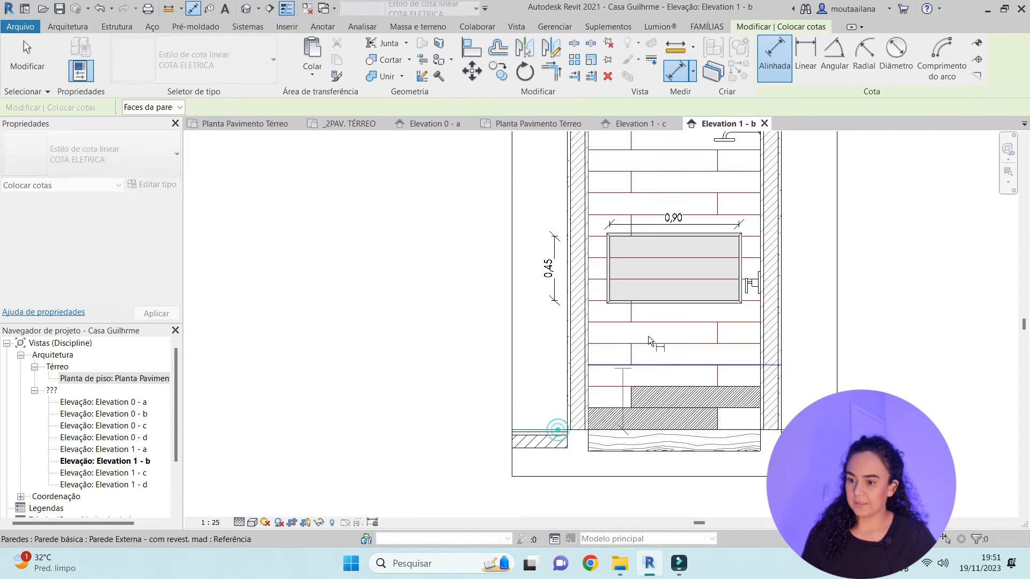
{"action": "left_click", "coordinate": [670, 300]}
{"action": "scroll", "coordinate": [636, 303], "scroll_direction": "up", "scroll_amount": 2}
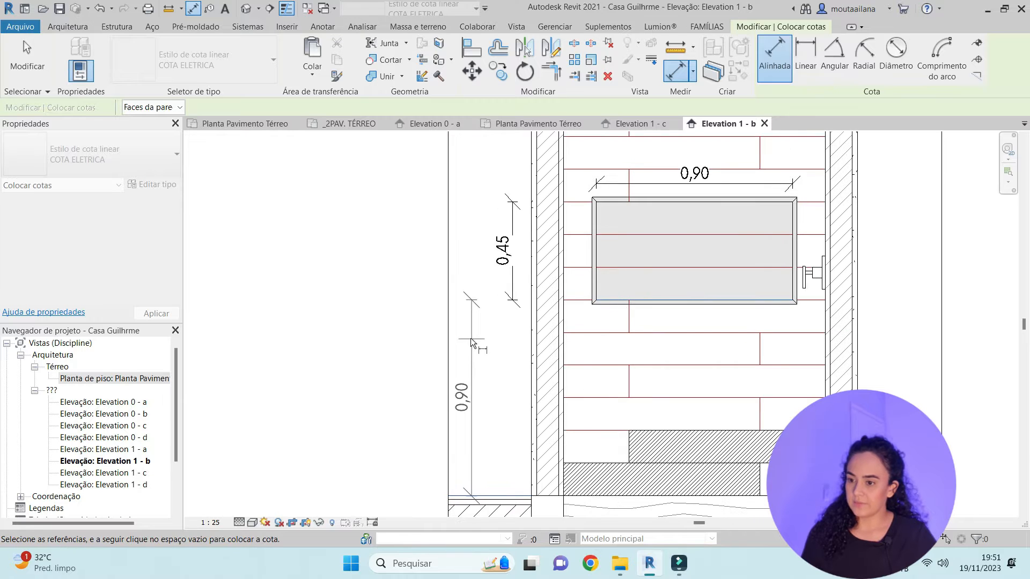
{"action": "left_click", "coordinate": [517, 279]}
{"action": "key", "text": "Escape"}
{"action": "key", "text": "Escape"}
Paste the starting-arrow detail group with its origin on the second row's hatched plank, arrows pointing left and up
{"action": "scroll", "coordinate": [563, 333], "scroll_direction": "down", "scroll_amount": 2}
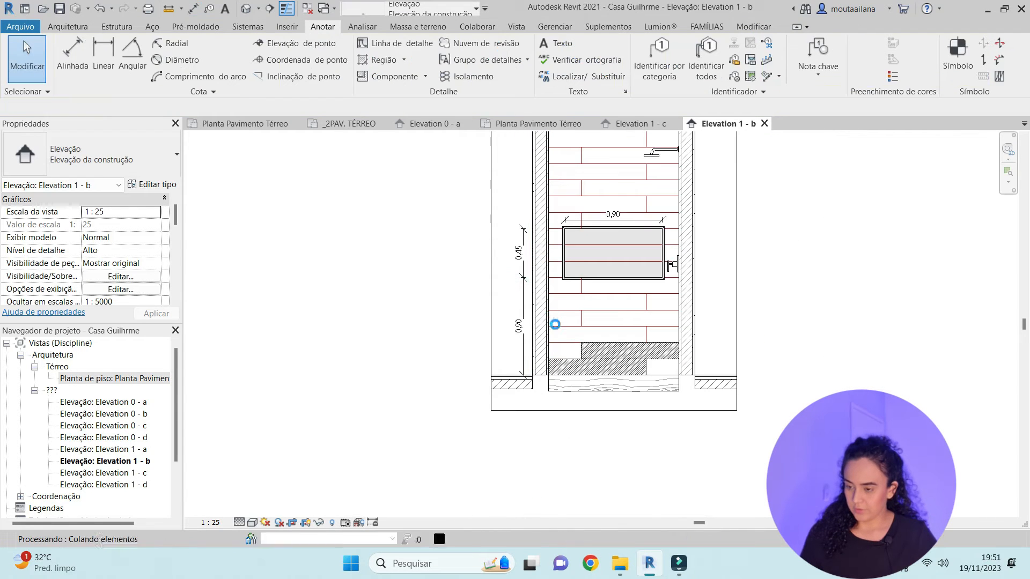
{"action": "scroll", "coordinate": [590, 358], "scroll_direction": "up", "scroll_amount": 2}
{"action": "left_click", "coordinate": [590, 358]}
{"action": "scroll", "coordinate": [590, 358], "scroll_direction": "up", "scroll_amount": 2}
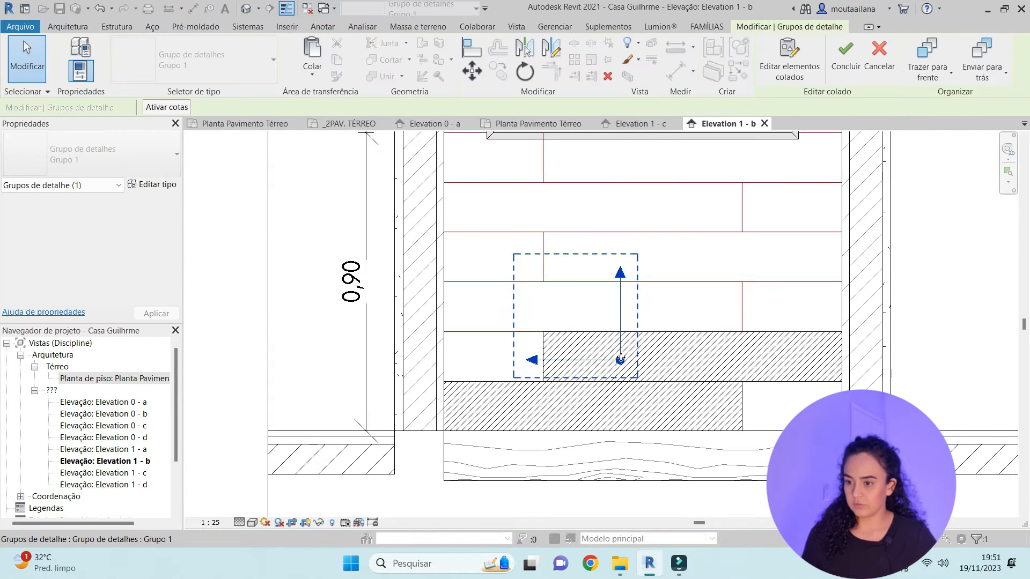
{"action": "scroll", "coordinate": [609, 351], "scroll_direction": "down", "scroll_amount": 2}
{"action": "left_click", "coordinate": [942, 354]}
Dimension the upper hatched plank's height beside the wall and its length below the floor
{"action": "scroll", "coordinate": [770, 354], "scroll_direction": "down", "scroll_amount": 2}
{"action": "middle_click_drag", "start_coordinate": [761, 443], "coordinate": [735, 321]}
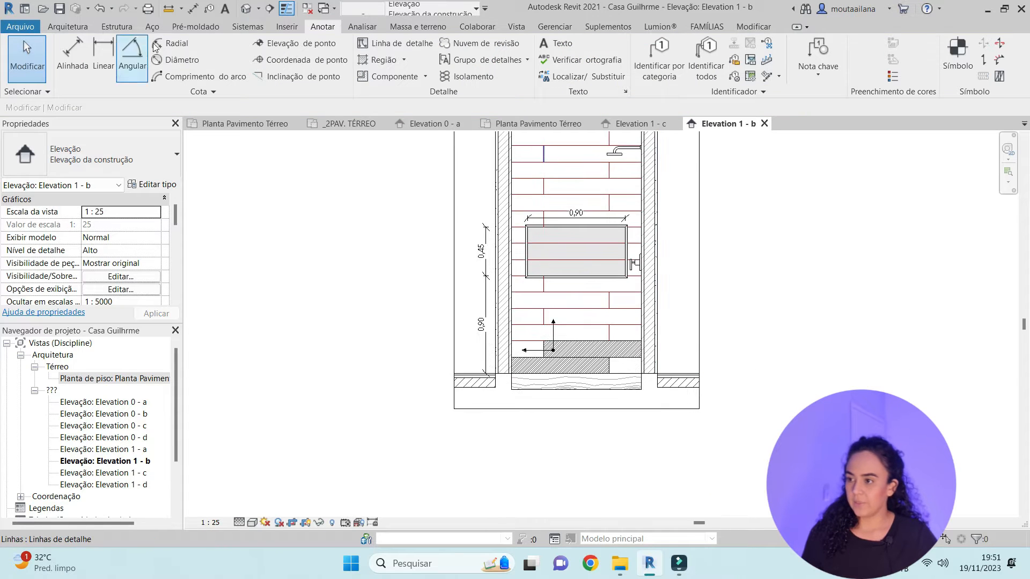
{"action": "left_click", "coordinate": [194, 9]}
{"action": "scroll", "coordinate": [631, 484], "scroll_direction": "up", "scroll_amount": 3}
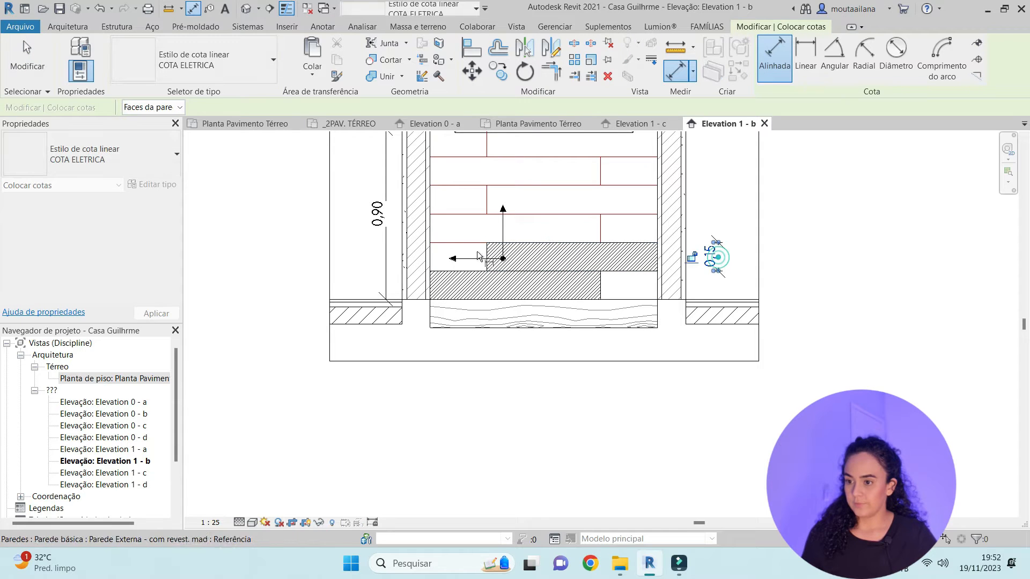
{"action": "left_click", "coordinate": [719, 261]}
{"action": "left_click", "coordinate": [664, 261]}
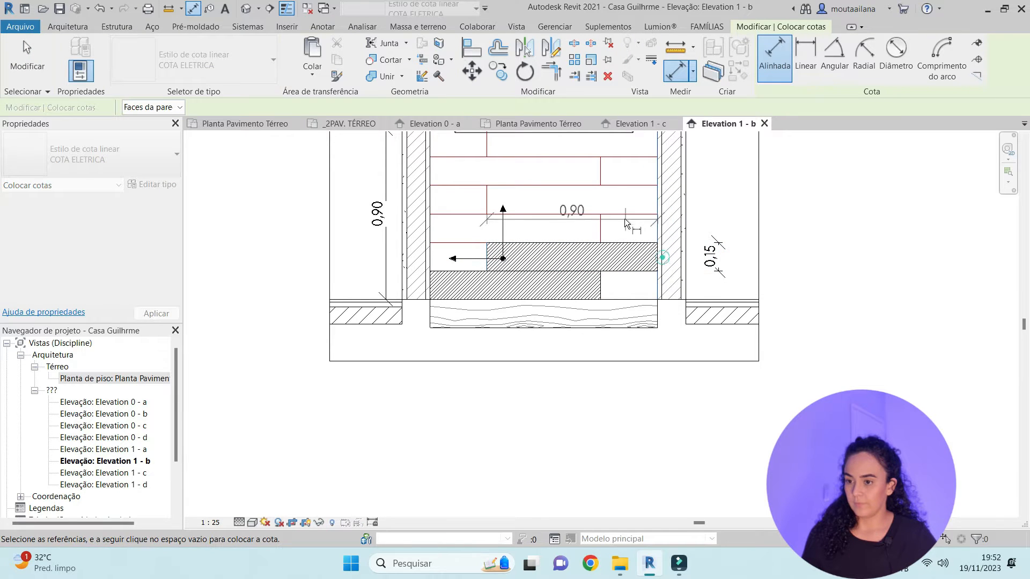
{"action": "left_click", "coordinate": [634, 356]}
{"action": "key", "text": "Escape"}
{"action": "key", "text": "Escape"}
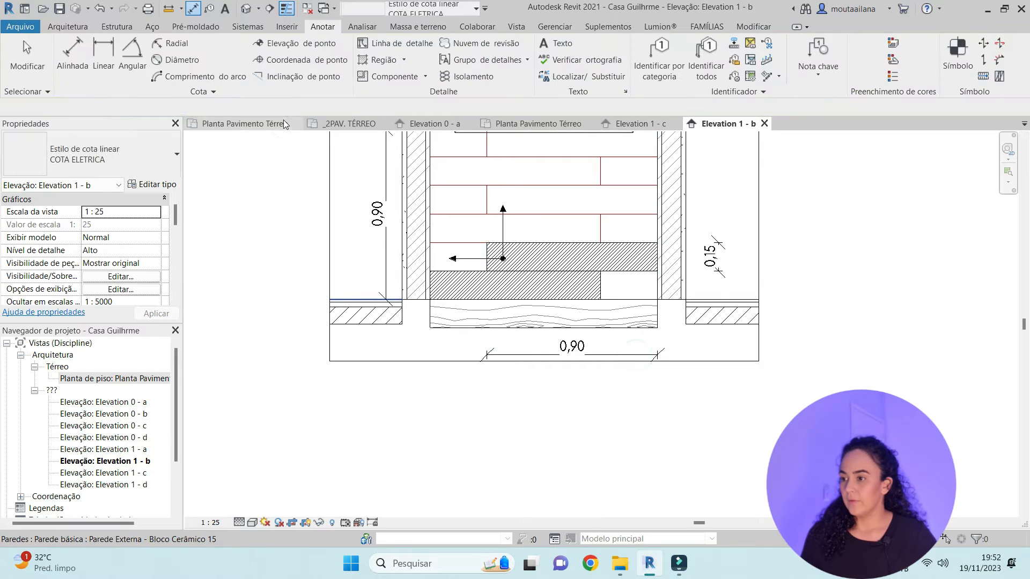
In Elevation 0 - a, rotate the floor arrow symbol to point up and right and move its origin onto the hatched tile
{"action": "left_click", "coordinate": [520, 124]}
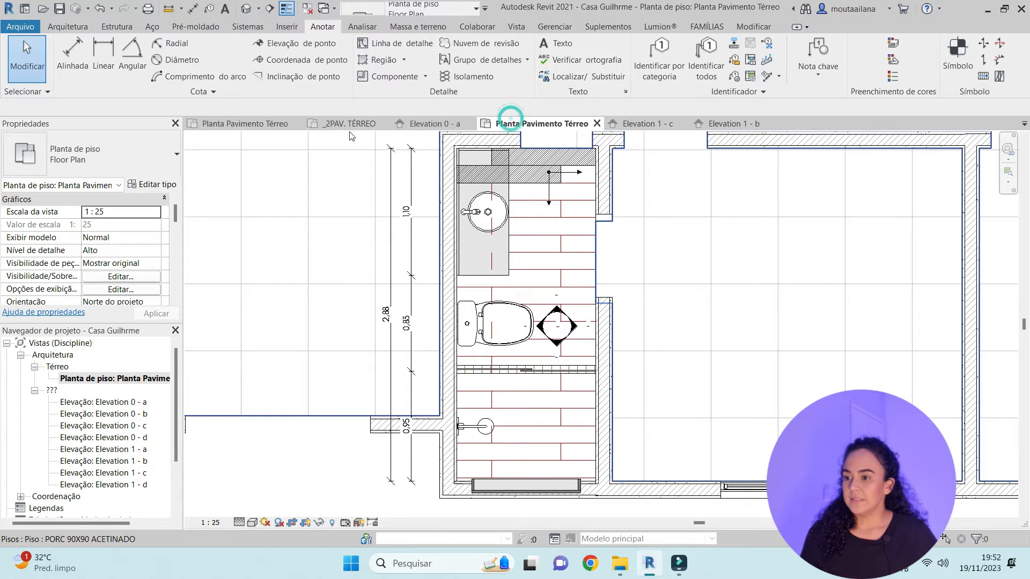
{"action": "left_click", "coordinate": [336, 127]}
{"action": "left_click", "coordinate": [424, 125]}
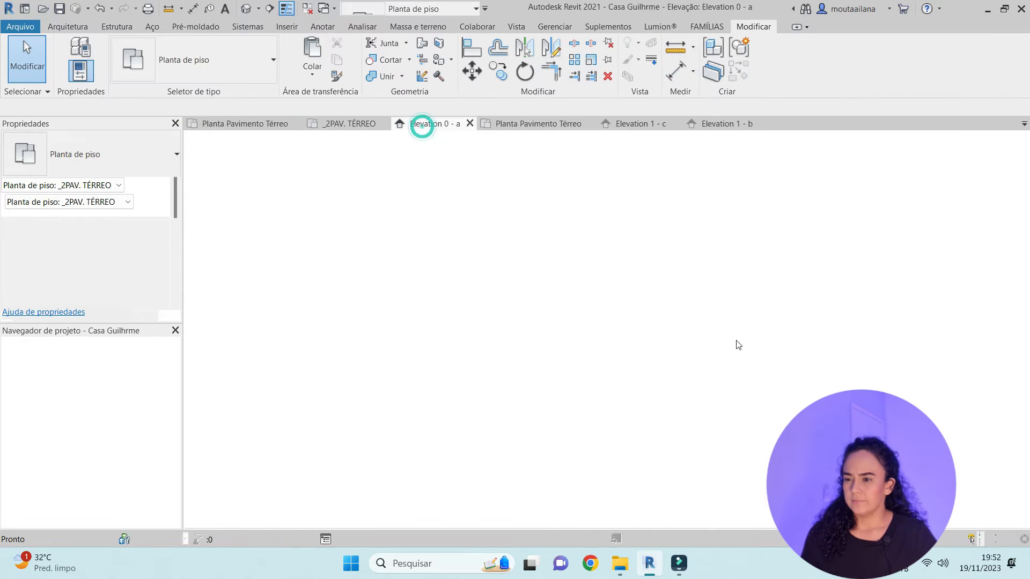
{"action": "left_click", "coordinate": [728, 384]}
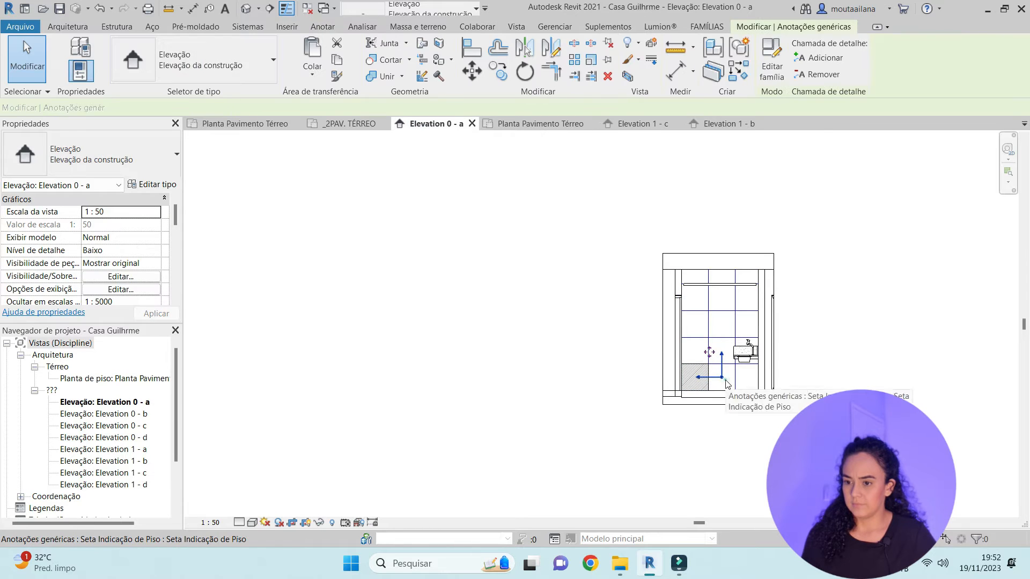
{"action": "scroll", "coordinate": [724, 375], "scroll_direction": "up", "scroll_amount": 3}
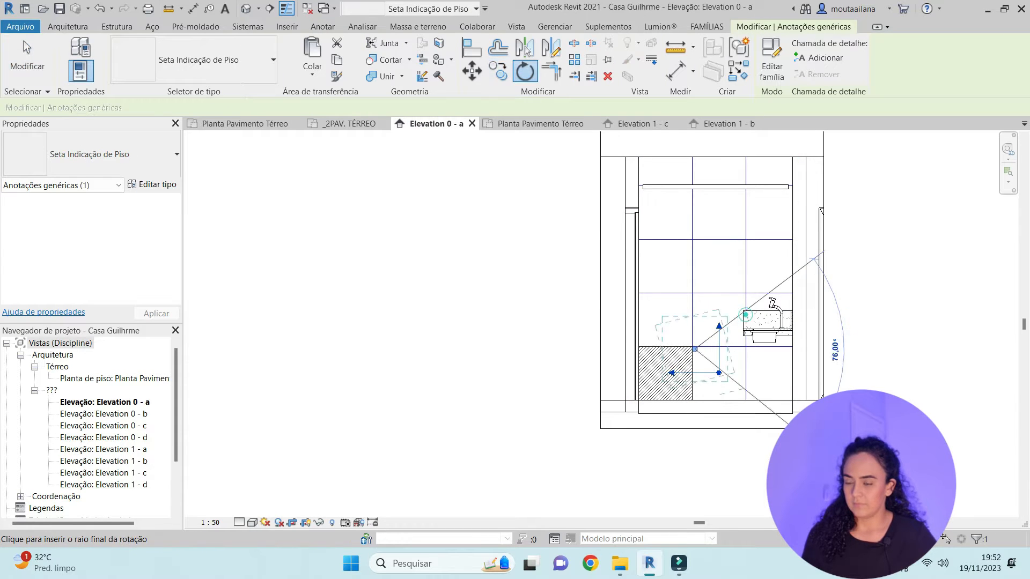
{"action": "scroll", "coordinate": [666, 335], "scroll_direction": "up", "scroll_amount": 2}
{"action": "left_click", "coordinate": [409, 413]}
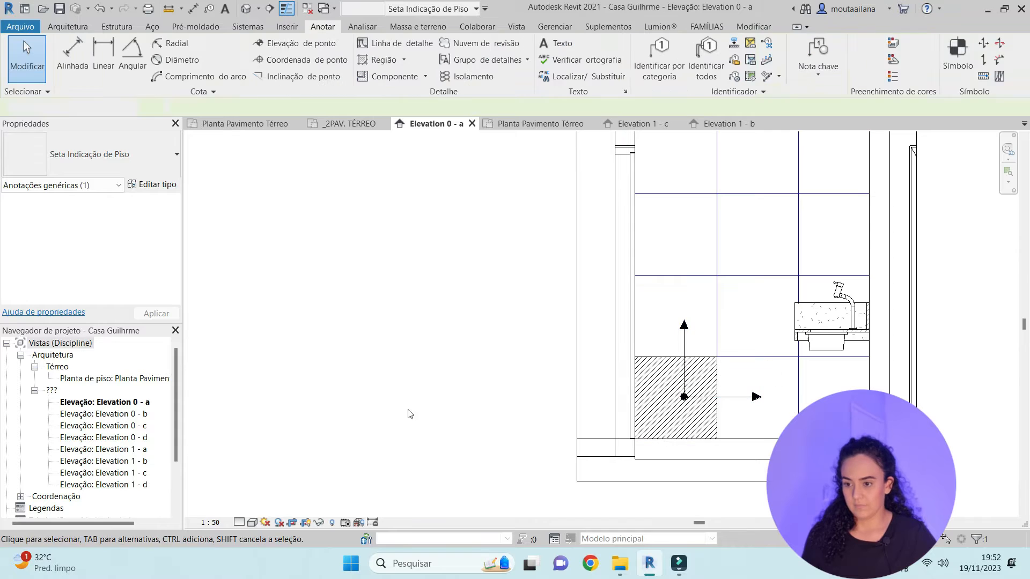
Open Elevation 0 - b and paste the starting-arrow detail group onto the hatched starting tile
{"action": "left_click", "coordinate": [121, 377]}
{"action": "double_click", "coordinate": [138, 414]}
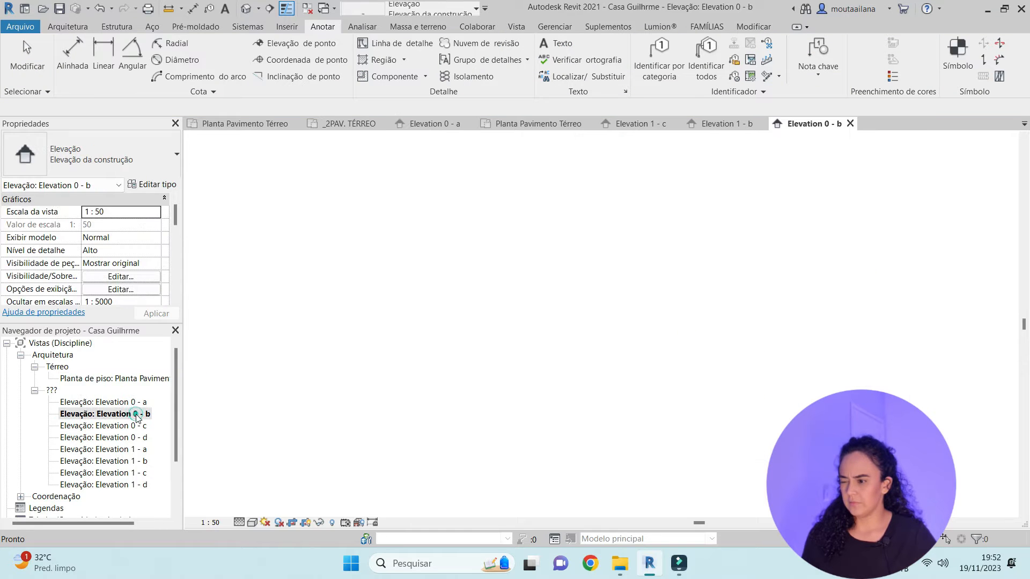
{"action": "key", "text": "ctrl+v"}
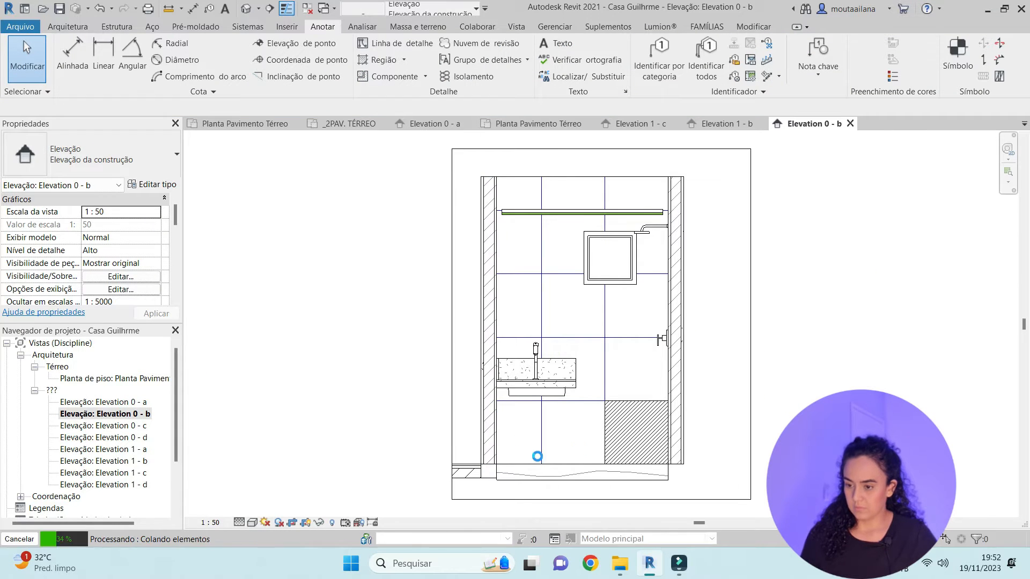
{"action": "left_click", "coordinate": [619, 435]}
{"action": "scroll", "coordinate": [619, 435], "scroll_direction": "up", "scroll_amount": 2}
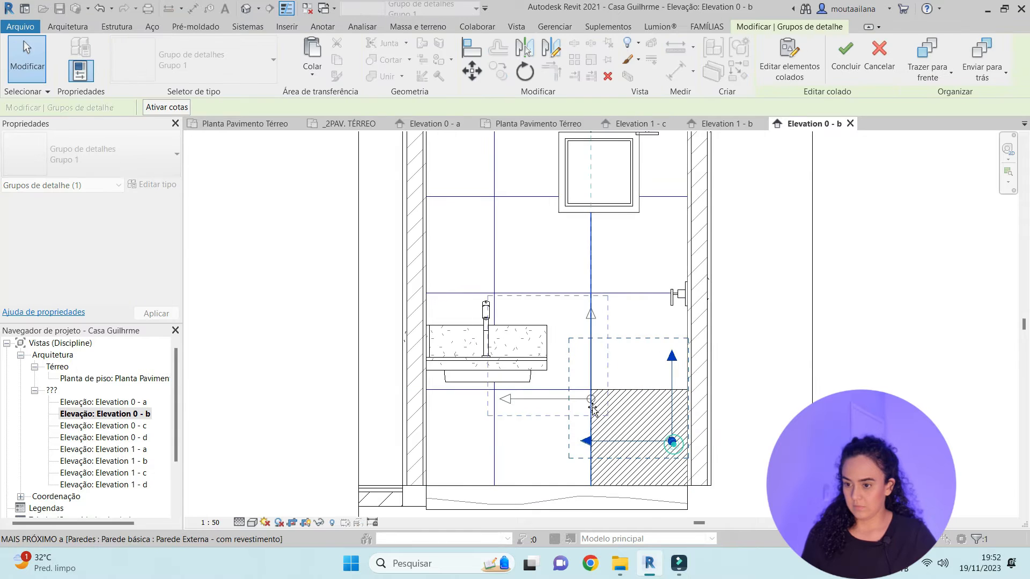
Open Elevation 0 - c and paste the starting-arrow detail group onto the hatched tile behind the toilet
{"action": "double_click", "coordinate": [139, 426]}
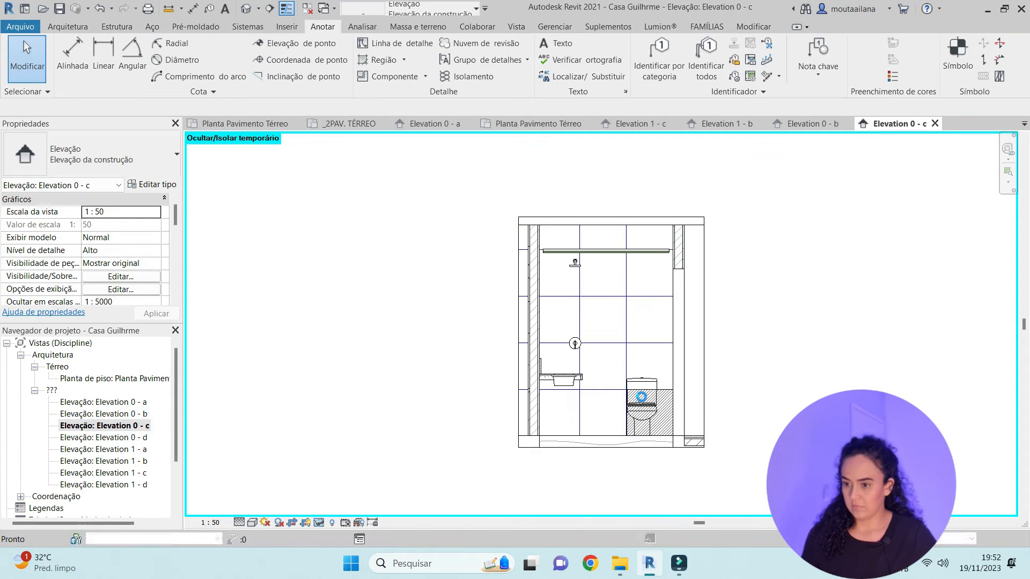
{"action": "key", "text": "ctrl+v"}
{"action": "scroll", "coordinate": [631, 388], "scroll_direction": "up", "scroll_amount": 4}
{"action": "left_click", "coordinate": [520, 447]}
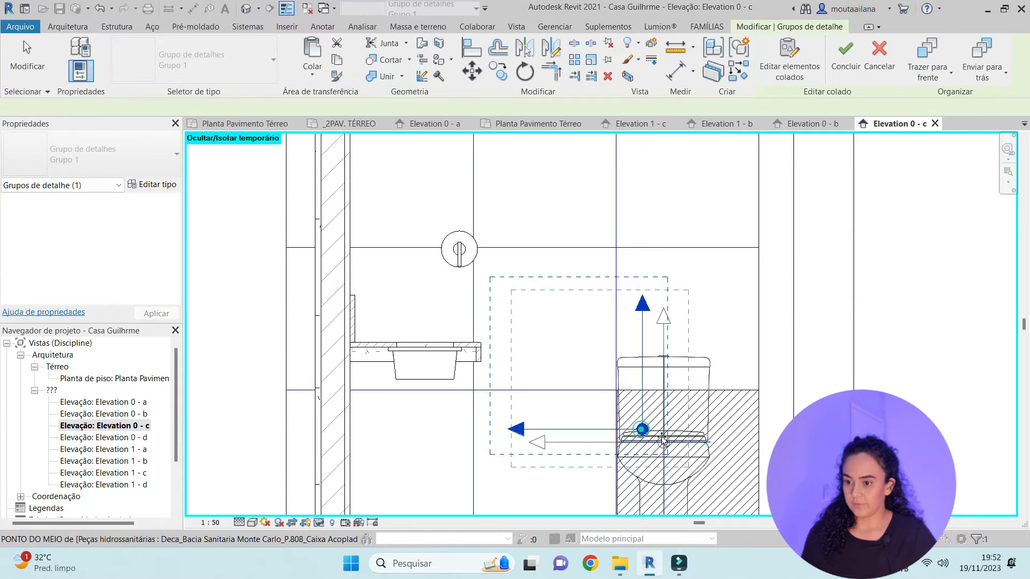
{"action": "scroll", "coordinate": [634, 346], "scroll_direction": "down", "scroll_amount": 4}
{"action": "left_click", "coordinate": [621, 269]}
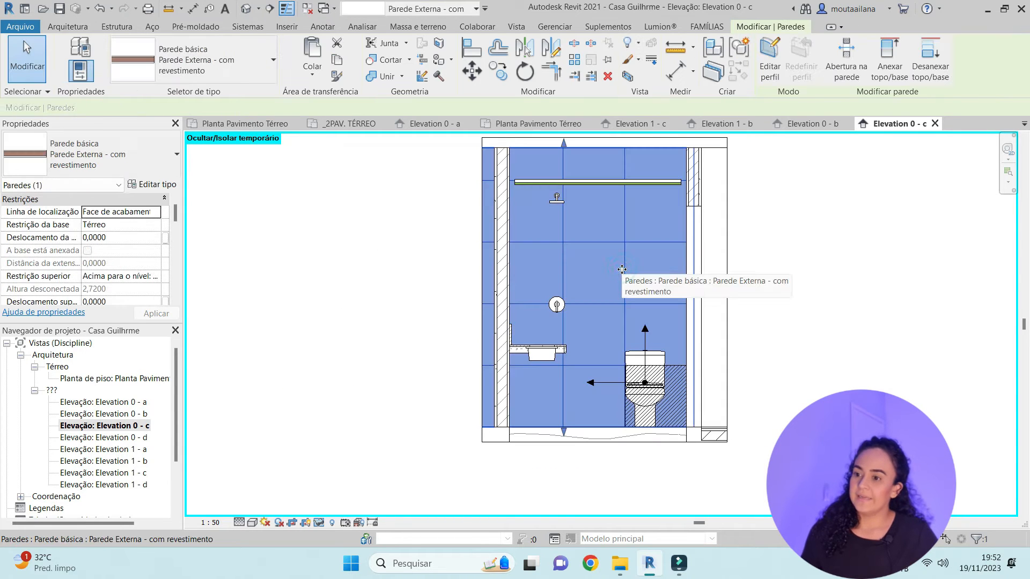
Reset the temporary hide/isolate in Elevation 0 - c and clear the wall selection
{"action": "key", "text": "Escape"}
{"action": "key", "text": "h"}
{"action": "key", "text": "r"}
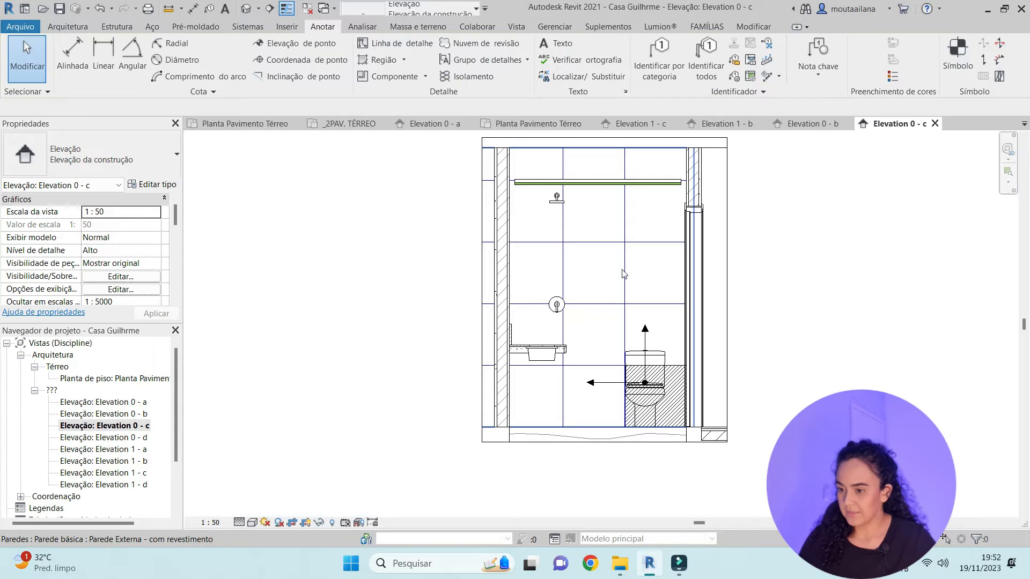
{"action": "left_click", "coordinate": [644, 233]}
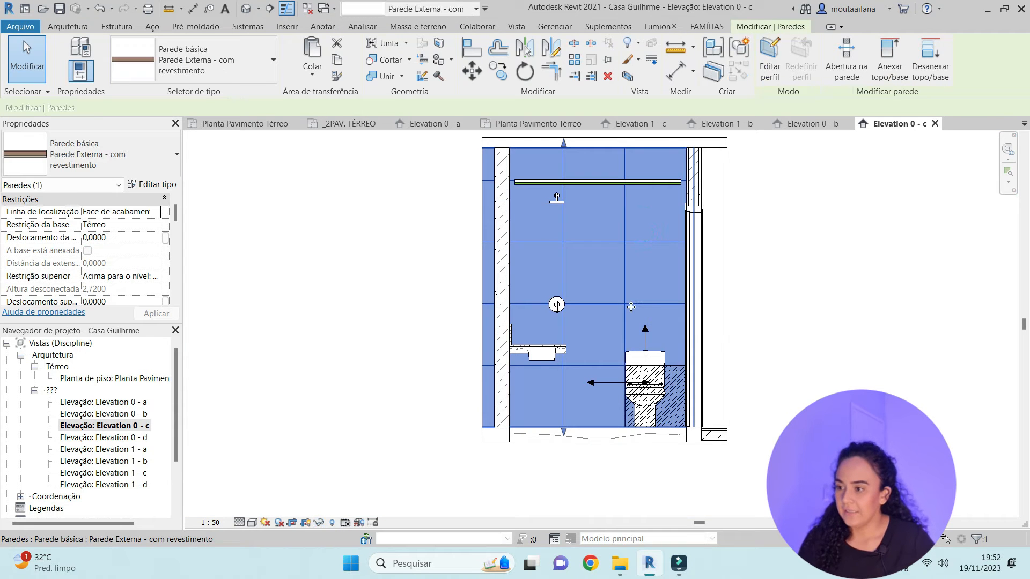
{"action": "key", "text": "Escape"}
Examine the diagonal-hatched starting tile region behind the toilet in Elevation 0 - c
{"action": "scroll", "coordinate": [673, 400], "scroll_direction": "up", "scroll_amount": 3}
{"action": "left_click", "coordinate": [625, 338]}
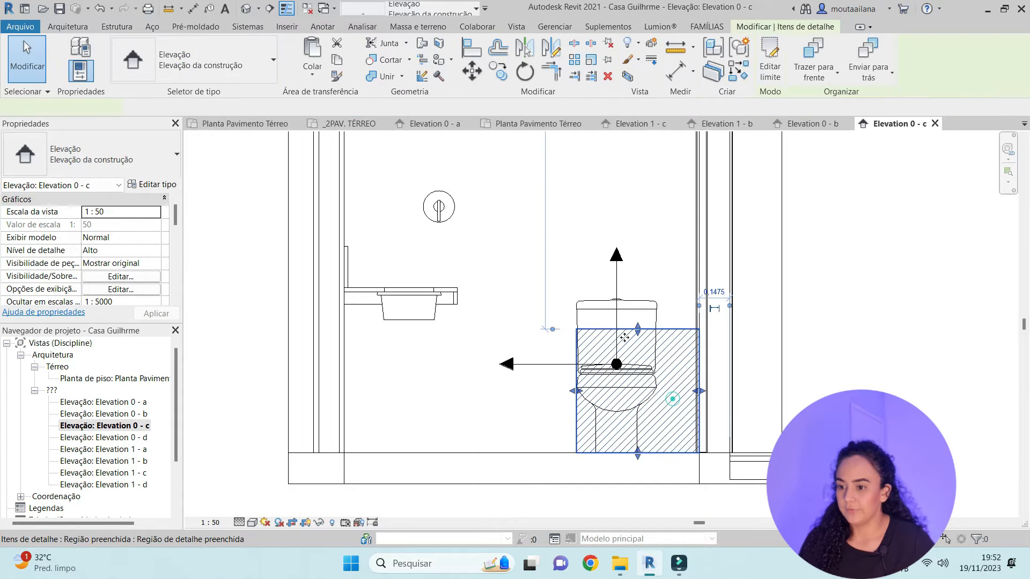
{"action": "scroll", "coordinate": [633, 369], "scroll_direction": "down", "scroll_amount": 3}
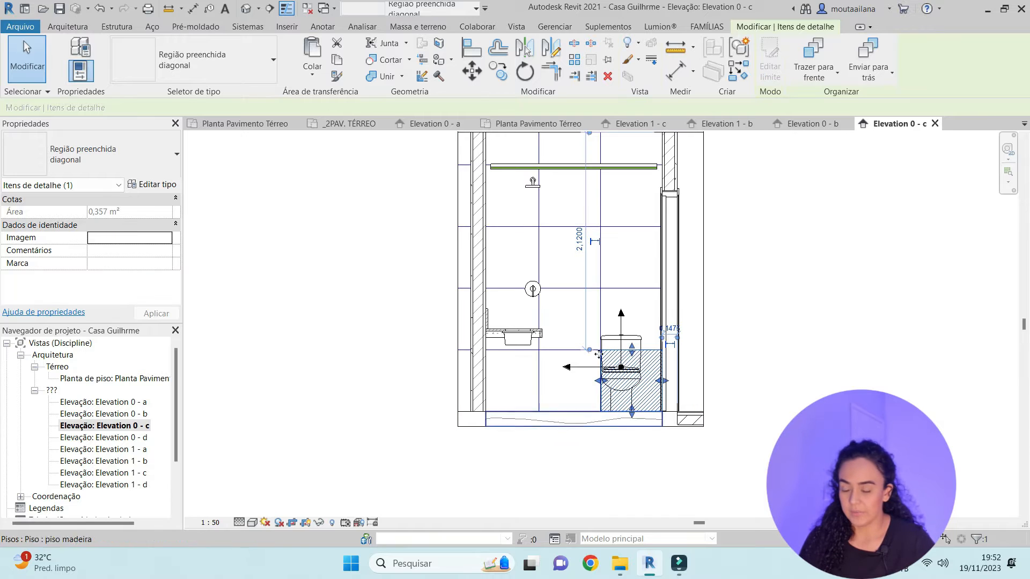
{"action": "scroll", "coordinate": [598, 375], "scroll_direction": "up", "scroll_amount": 2}
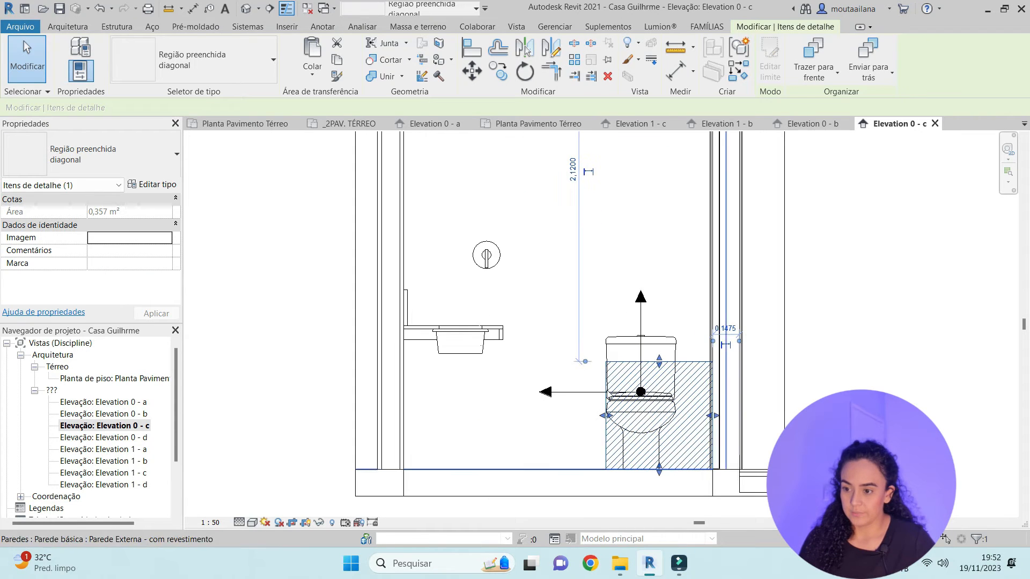
{"action": "scroll", "coordinate": [574, 430], "scroll_direction": "down", "scroll_amount": 2}
{"action": "key", "text": "Escape"}
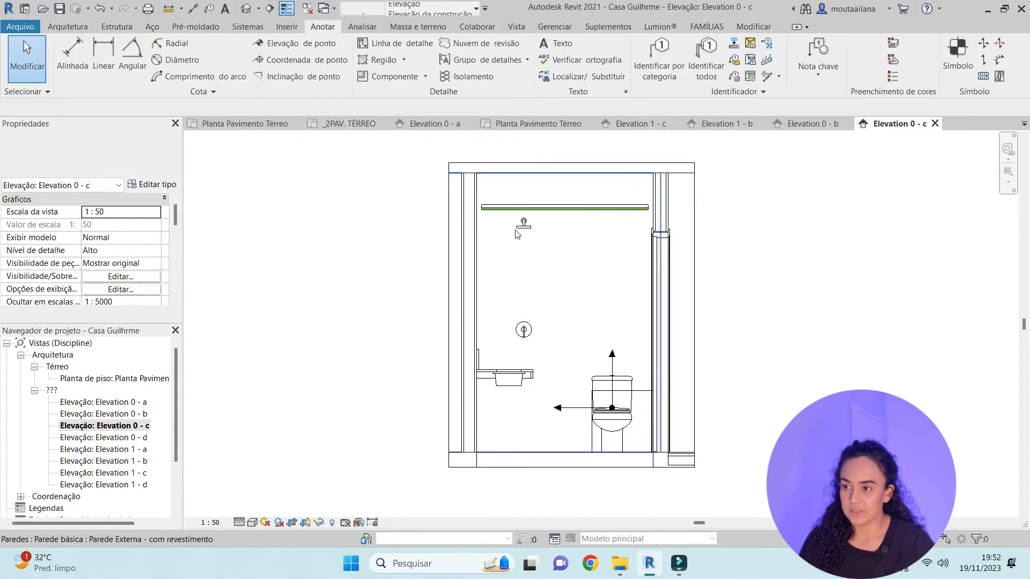
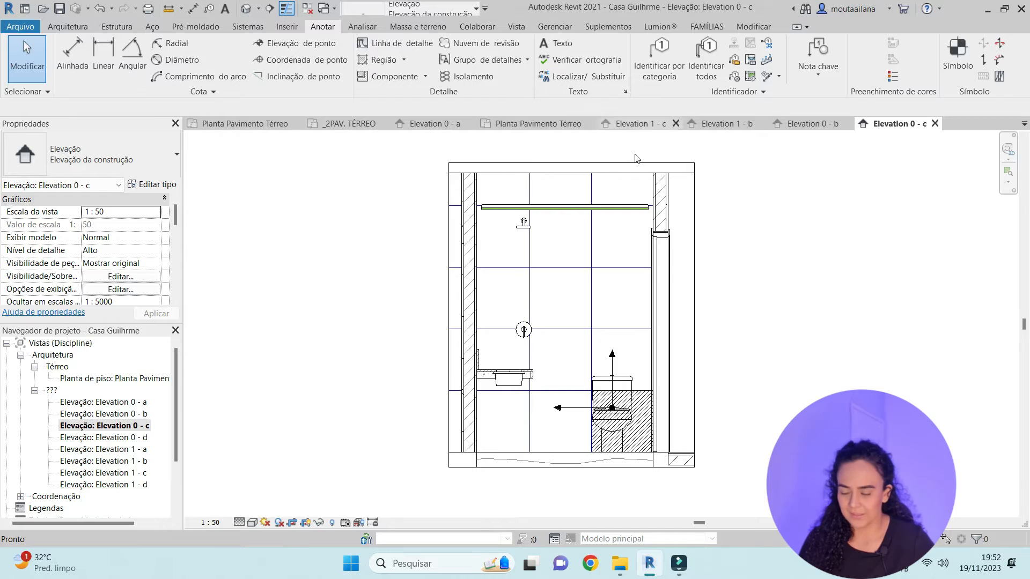
{"action": "scroll", "coordinate": [664, 424], "scroll_direction": "up", "scroll_amount": 2}
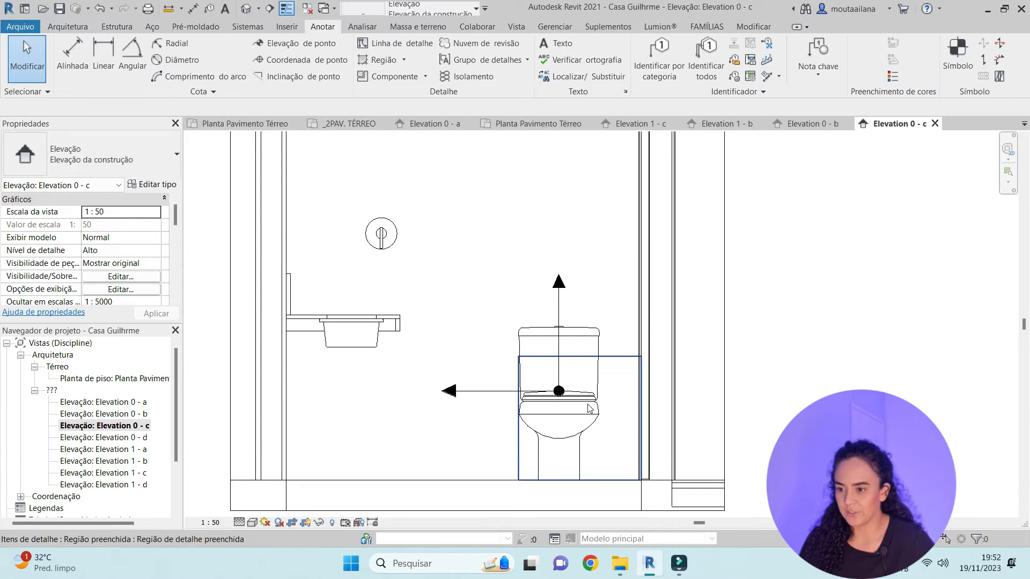
{"action": "left_click", "coordinate": [621, 427]}
{"action": "scroll", "coordinate": [463, 322], "scroll_direction": "down", "scroll_amount": 2}
{"action": "key", "text": "Escape"}
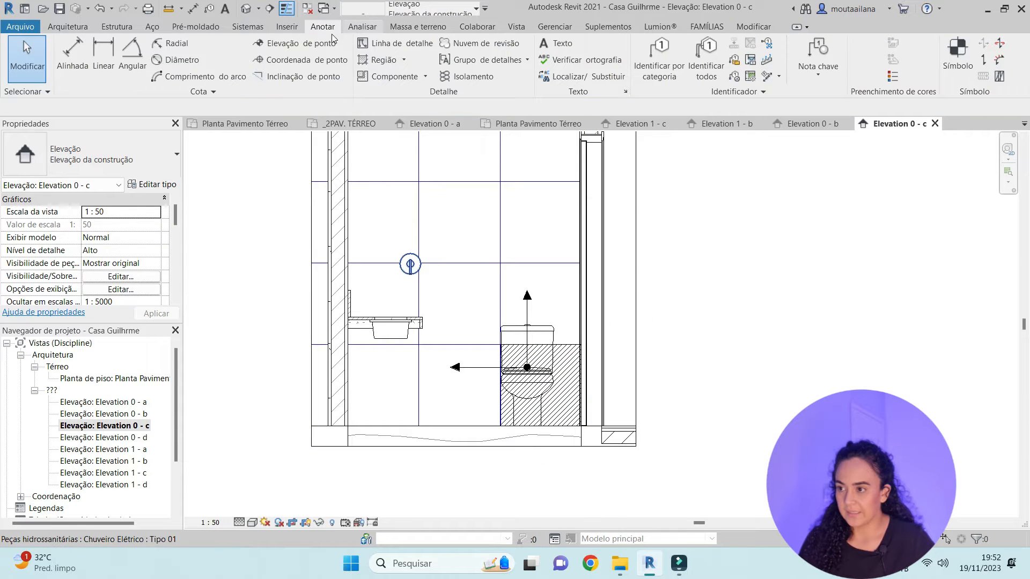
{"action": "left_click", "coordinate": [379, 59]}
{"action": "left_click", "coordinate": [116, 153]}
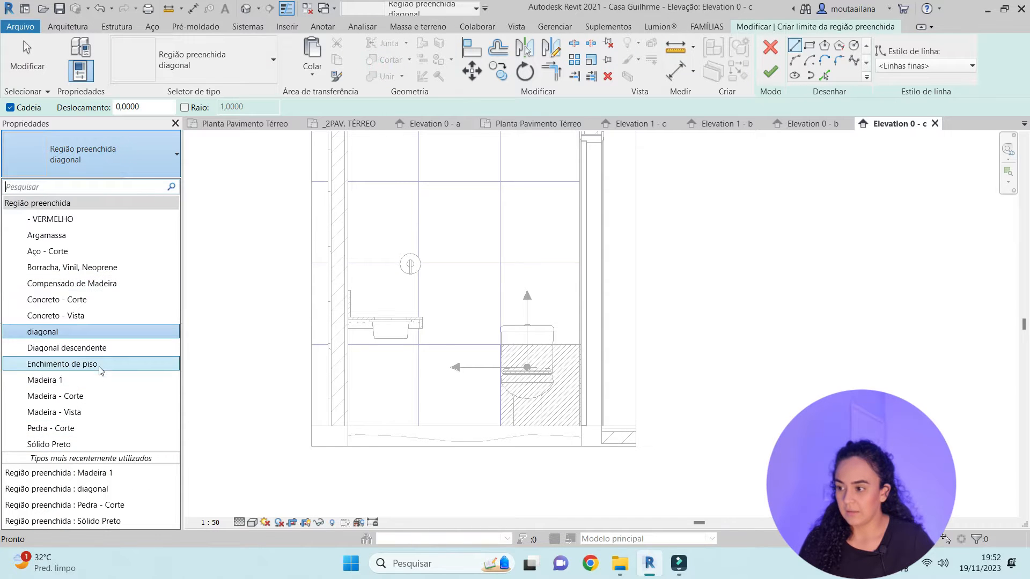
{"action": "key", "text": "Escape"}
{"action": "key", "text": "Escape"}
{"action": "scroll", "coordinate": [467, 311], "scroll_direction": "down", "scroll_amount": 2}
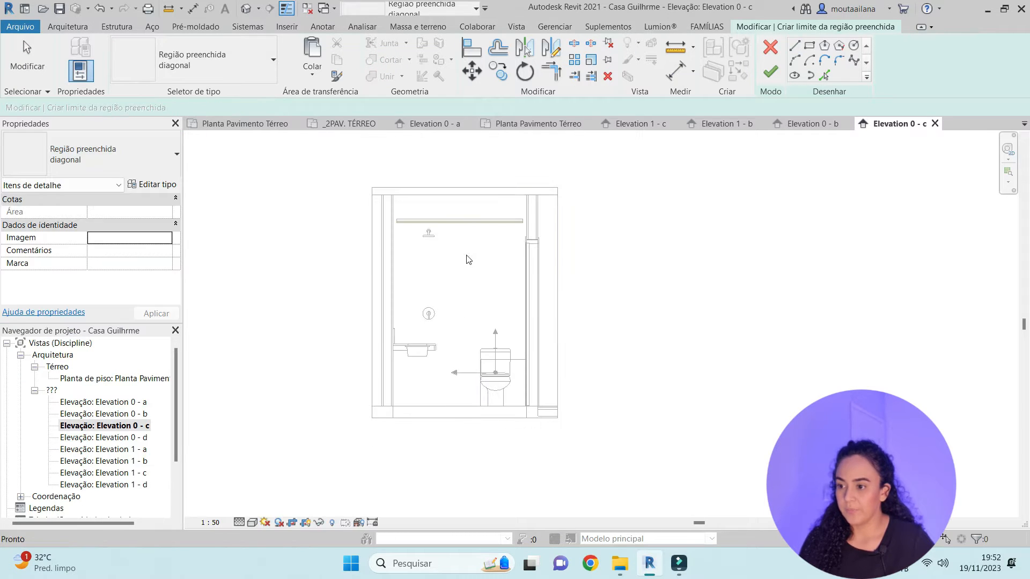
{"action": "left_click", "coordinate": [771, 71]}
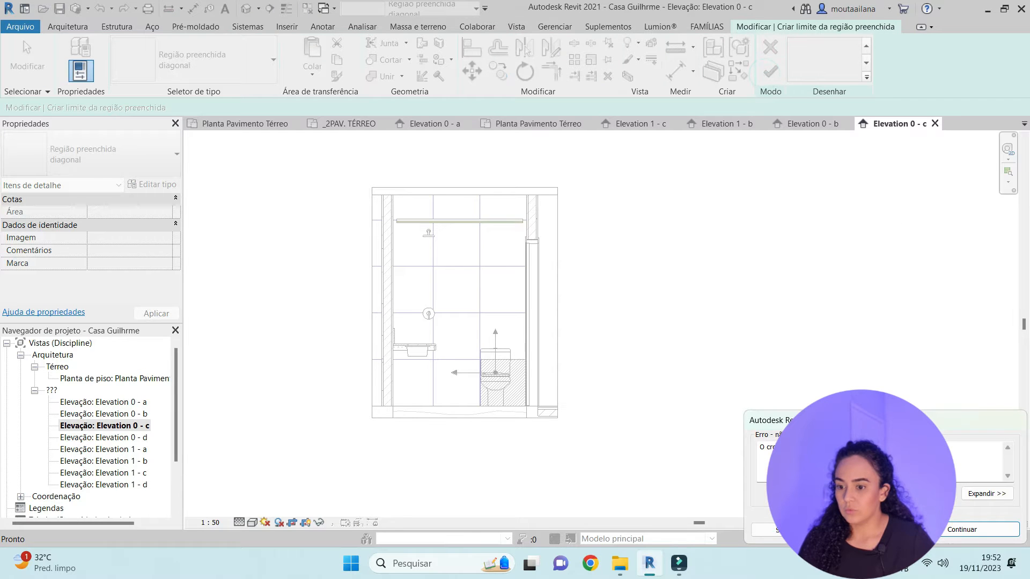
{"action": "left_click", "coordinate": [778, 530]}
{"action": "scroll", "coordinate": [461, 279], "scroll_direction": "up", "scroll_amount": 2}
{"action": "scroll", "coordinate": [461, 279], "scroll_direction": "down", "scroll_amount": 2}
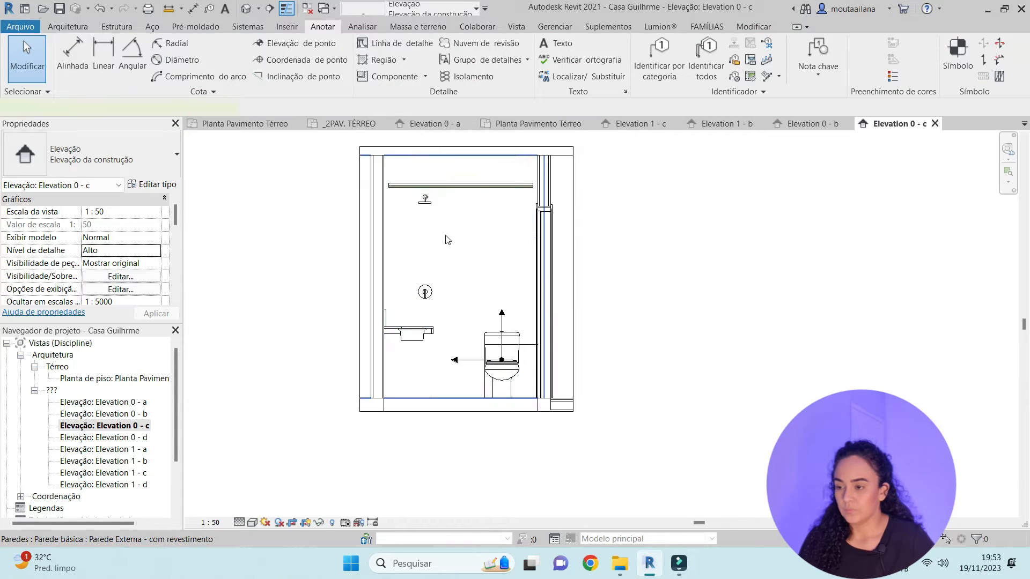
{"action": "left_click", "coordinate": [463, 251]}
{"action": "key", "text": "Escape"}
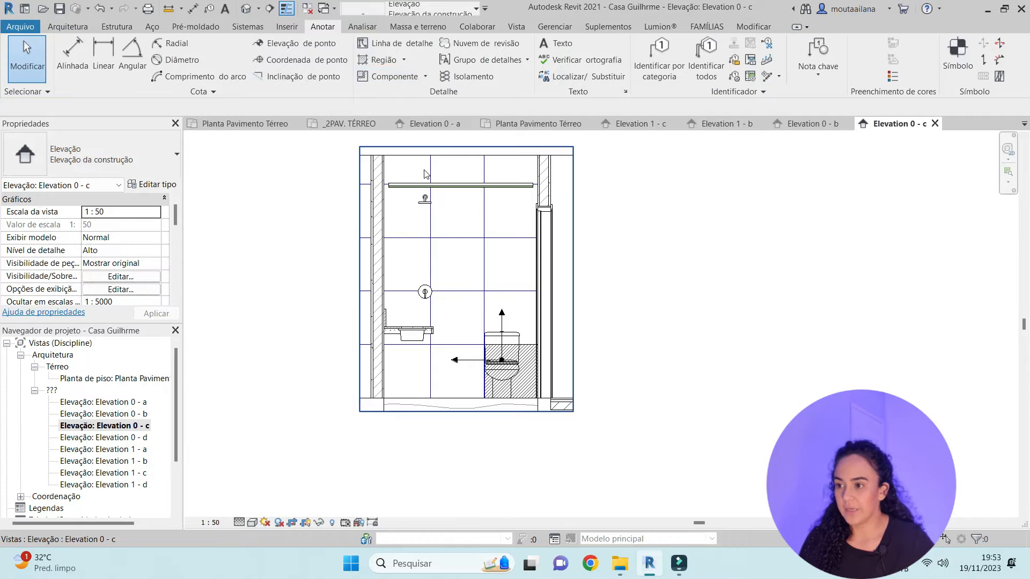
{"action": "left_click", "coordinate": [427, 173]}
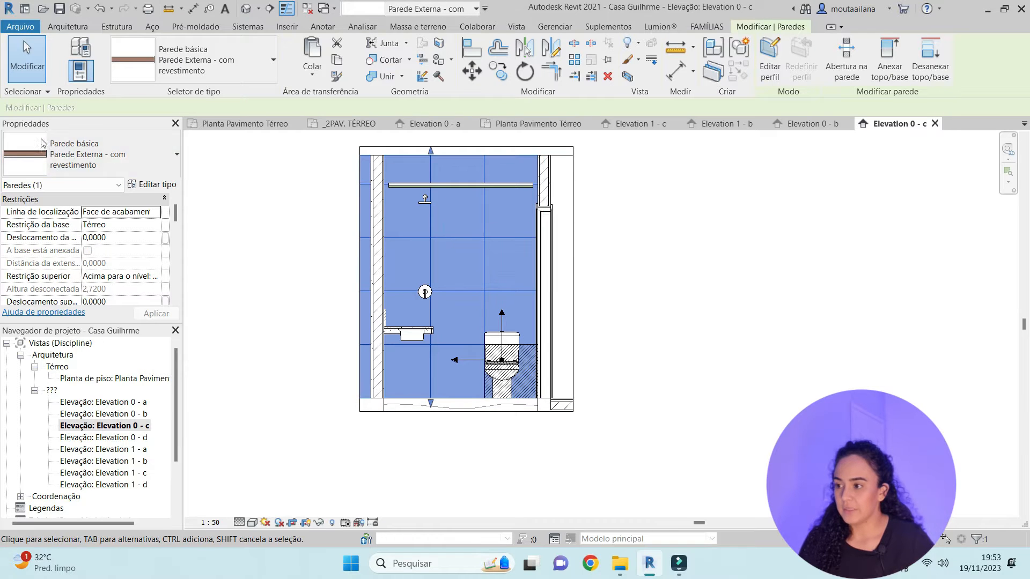
{"action": "key", "text": "Escape"}
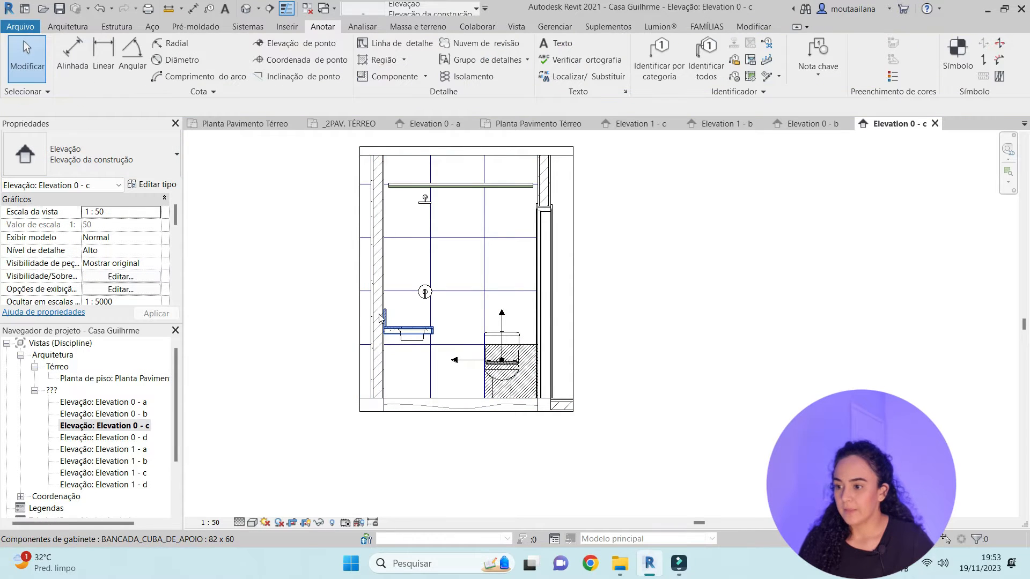
Open the Planta Pavimento Térreo floor plan and examine the layer structure of the Parede Externa - Bloco Cerâmico 15 wall type
{"action": "double_click", "coordinate": [102, 379]}
{"action": "scroll", "coordinate": [634, 255], "scroll_direction": "down", "scroll_amount": 3}
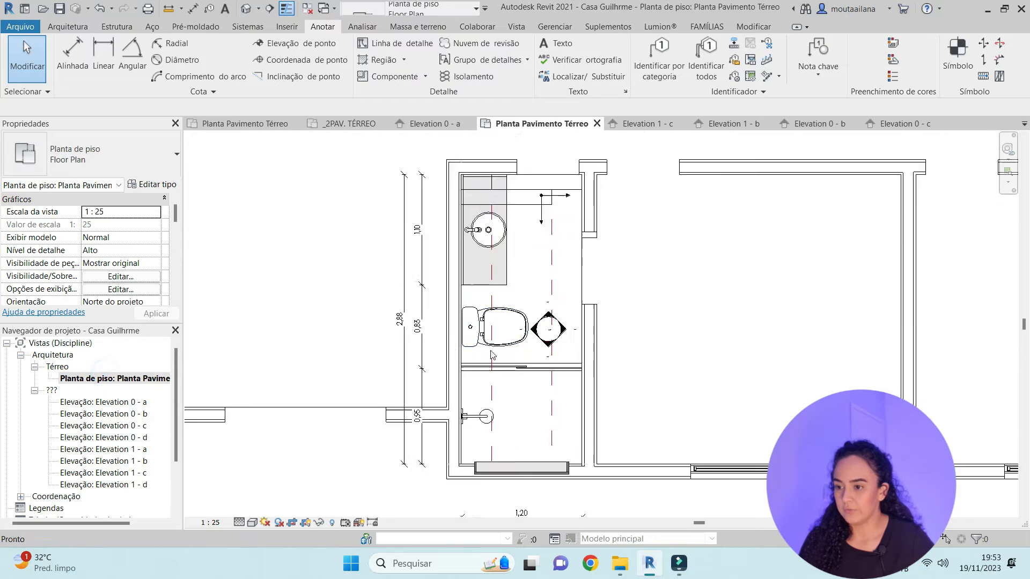
{"action": "scroll", "coordinate": [634, 255], "scroll_direction": "up", "scroll_amount": 1}
{"action": "left_click", "coordinate": [765, 335]}
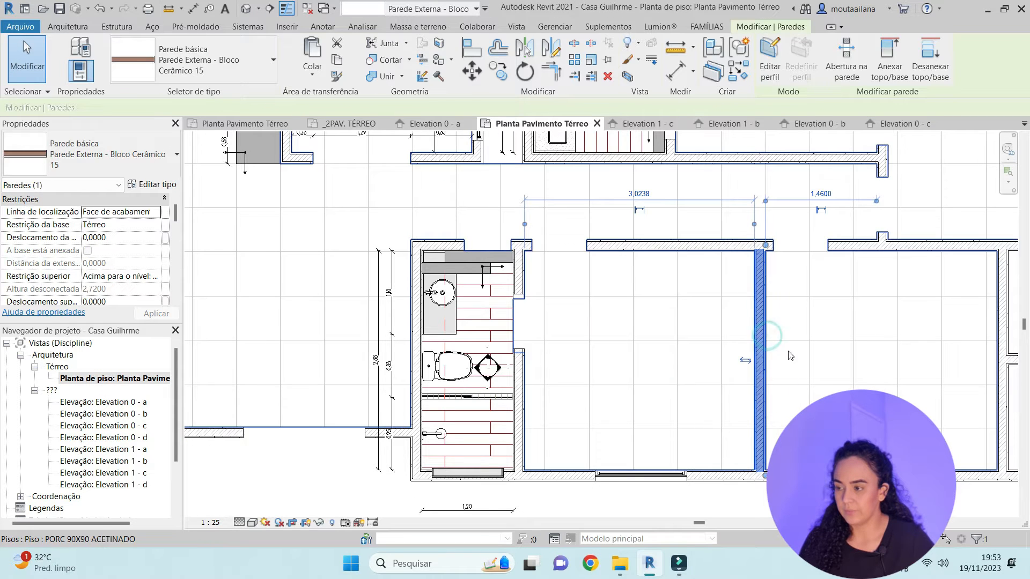
{"action": "left_click", "coordinate": [169, 185]}
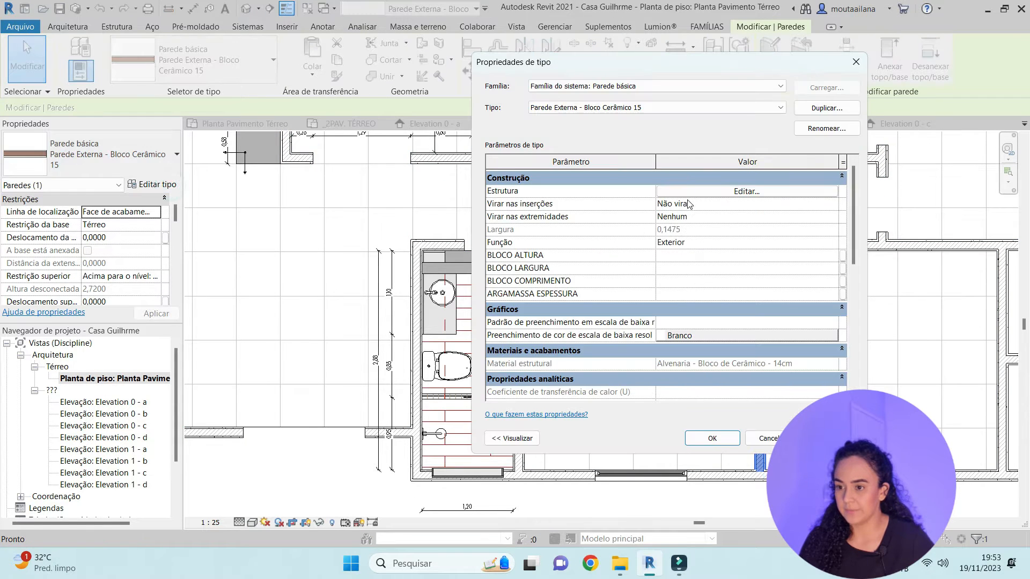
{"action": "left_click", "coordinate": [693, 192]}
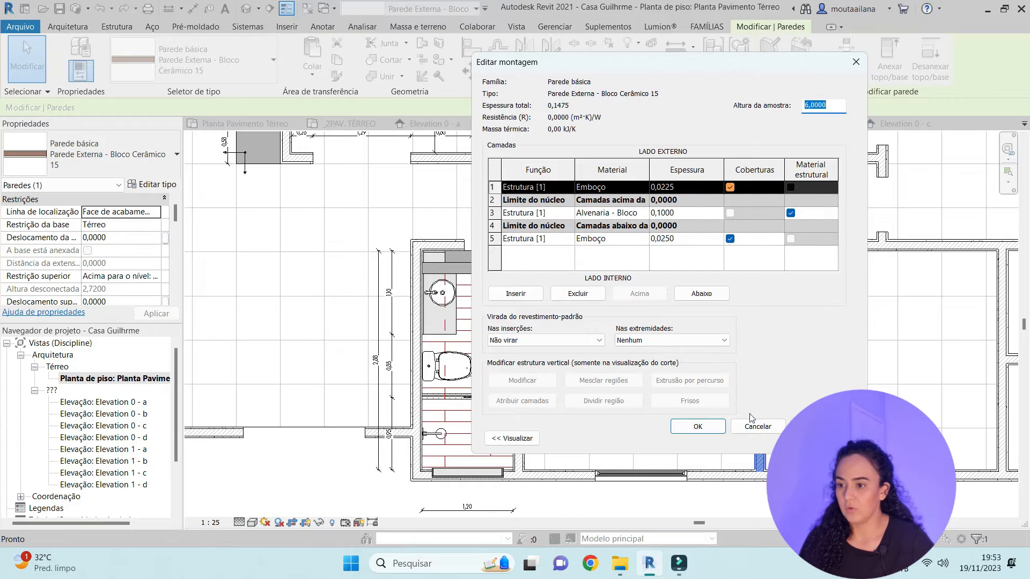
{"action": "left_click", "coordinate": [760, 427]}
{"action": "left_click", "coordinate": [758, 435]}
{"action": "scroll", "coordinate": [759, 456], "scroll_direction": "up", "scroll_amount": 5}
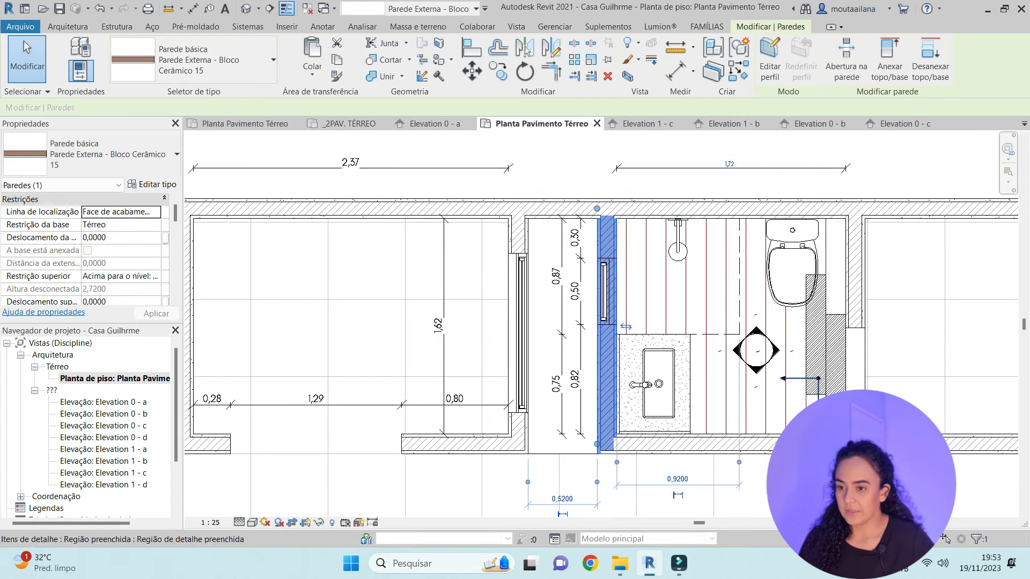
Check the wall types of the walls enclosing the upper bathroom in the floor plan
{"action": "left_click", "coordinate": [658, 210]}
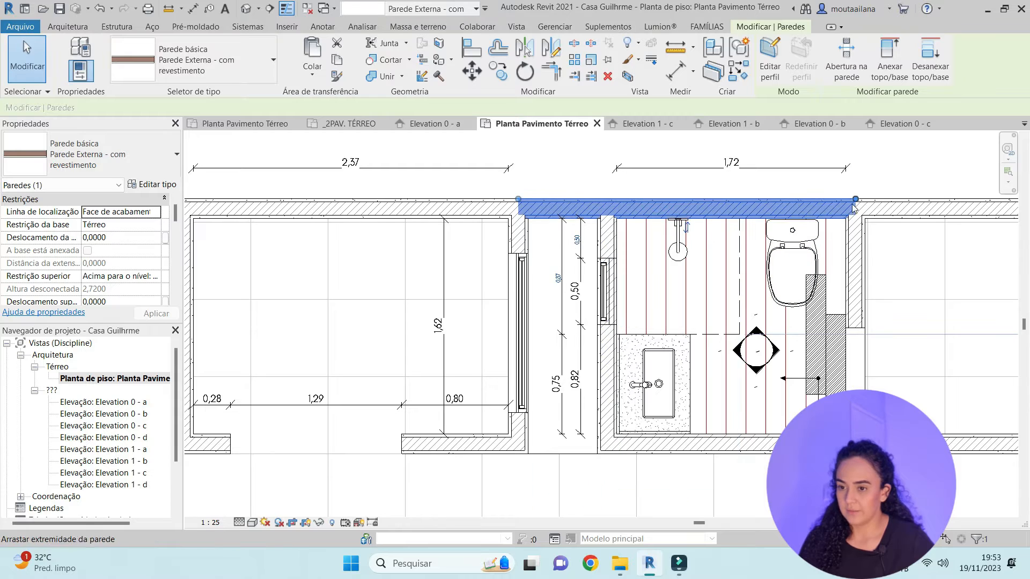
{"action": "left_click", "coordinate": [572, 46]}
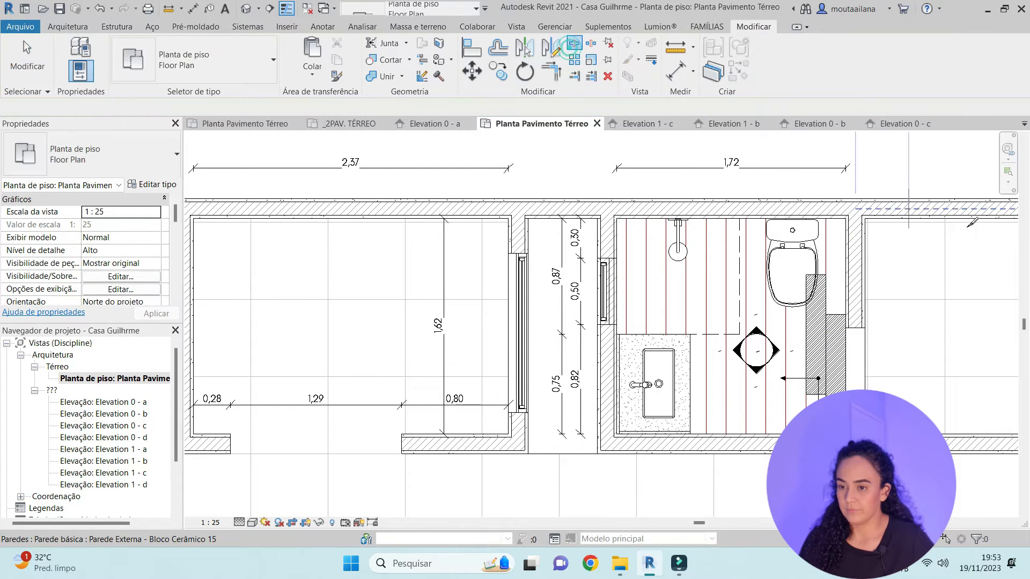
{"action": "key", "text": "Escape"}
{"action": "left_click", "coordinate": [851, 276]}
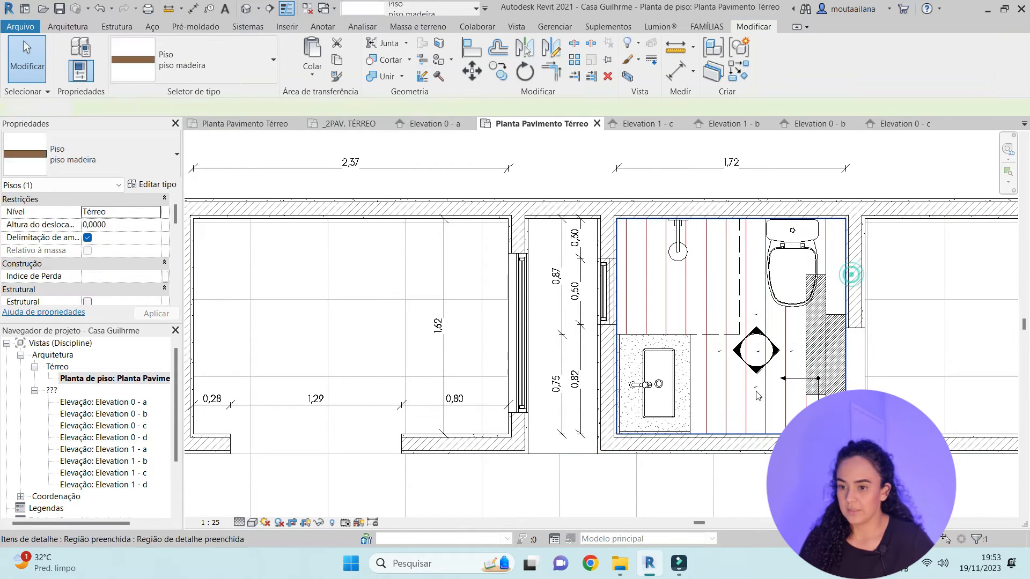
{"action": "left_click", "coordinate": [730, 441]}
{"action": "key", "text": "Escape"}
In the structure of the bathroom window wall's Parede Externa - com revestimento type, rename the Cerâmica - 40x40cm material to Cerâmica 60 X 60
{"action": "left_click", "coordinate": [599, 372]}
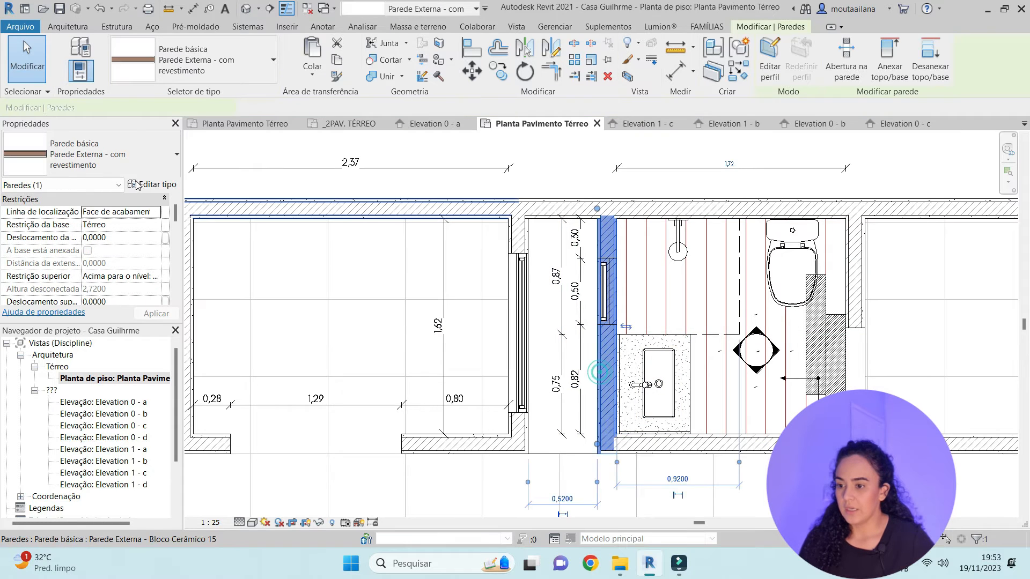
{"action": "left_click", "coordinate": [161, 185]}
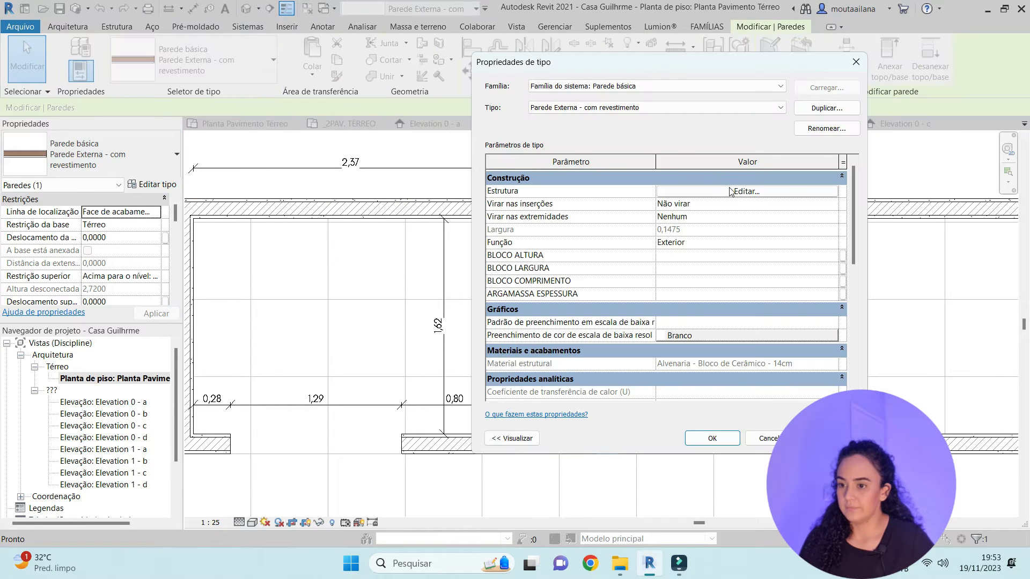
{"action": "left_click", "coordinate": [730, 192]}
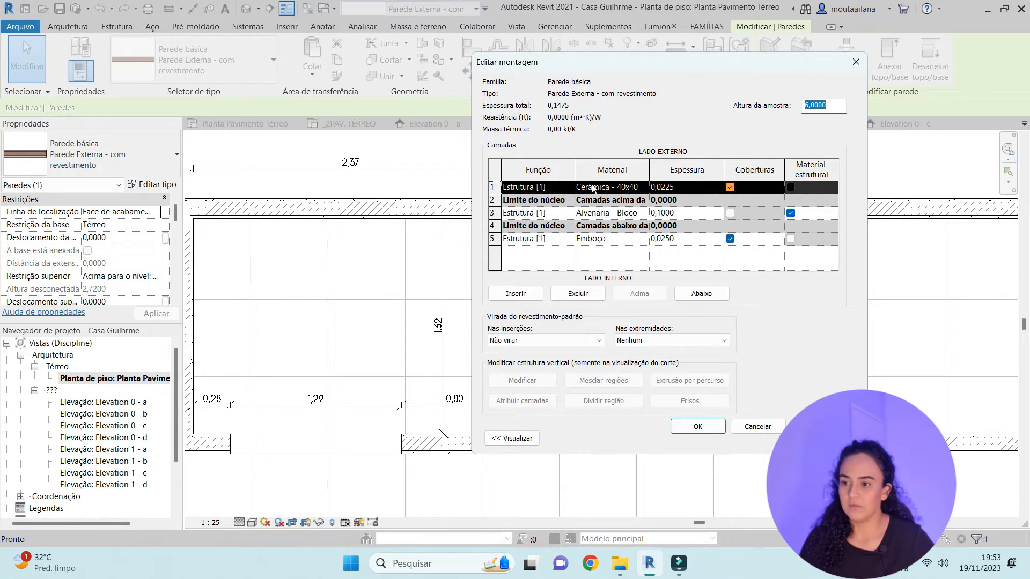
{"action": "left_click", "coordinate": [637, 191]}
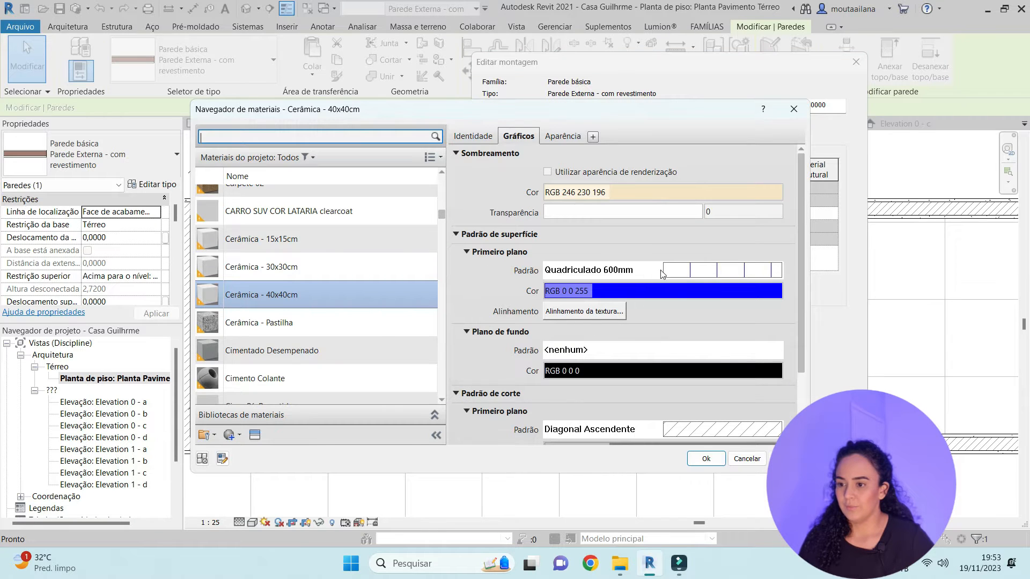
{"action": "right_click", "coordinate": [294, 300]}
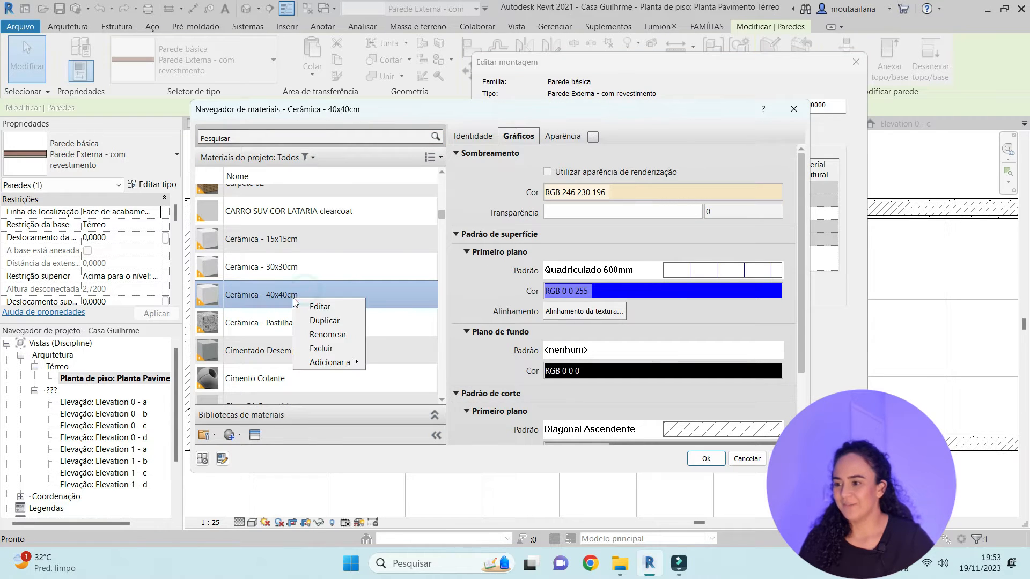
{"action": "left_click", "coordinate": [333, 334]}
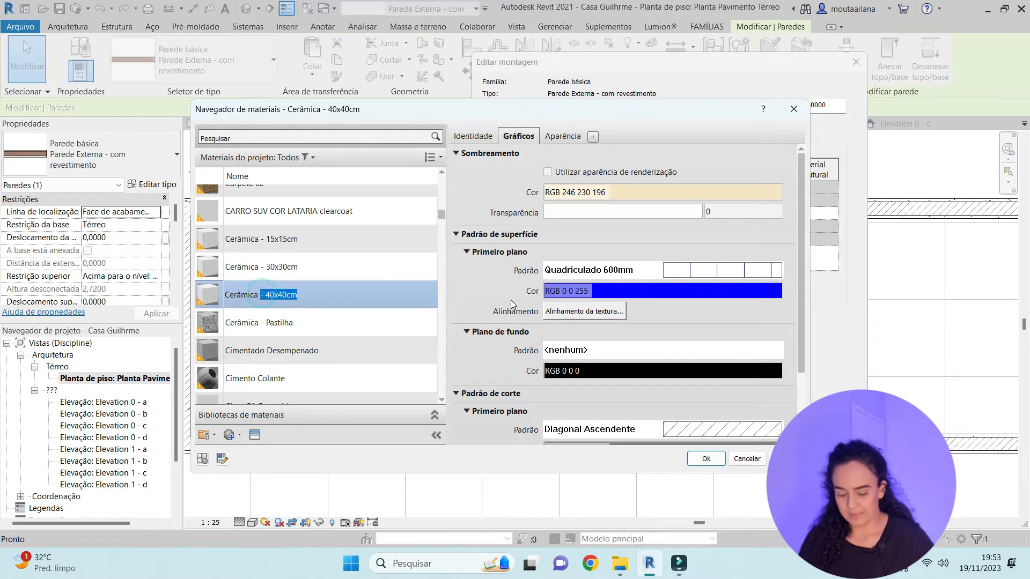
{"action": "type", "text": "60 X 60"}
{"action": "key", "text": "Return"}
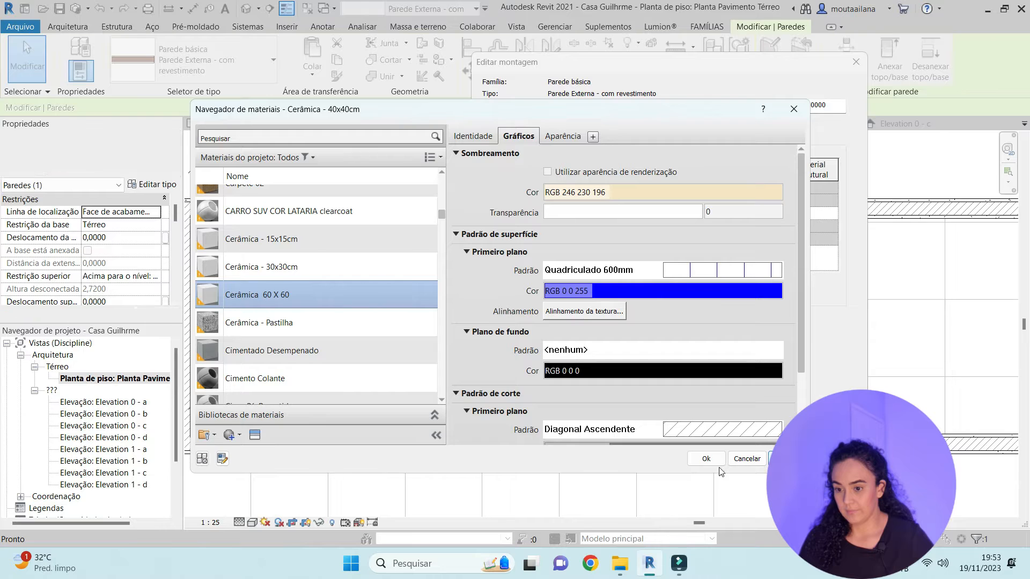
{"action": "left_click", "coordinate": [703, 459]}
{"action": "left_click", "coordinate": [708, 426]}
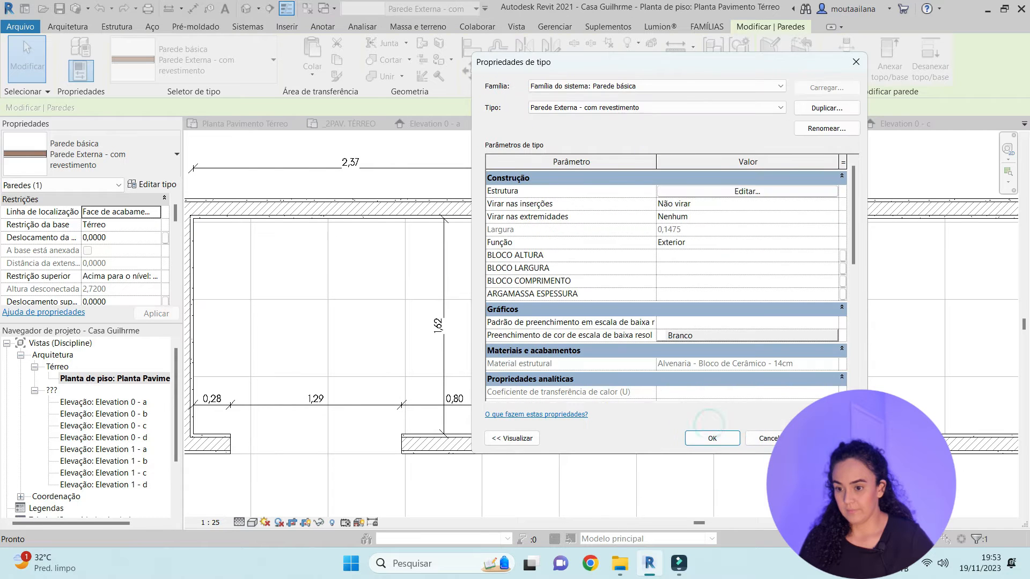
{"action": "left_click", "coordinate": [731, 445]}
{"action": "key", "text": "Escape"}
Create a perspective camera view from beside the upper bathroom's door, aimed past its window wall
{"action": "scroll", "coordinate": [695, 331], "scroll_direction": "down", "scroll_amount": 2}
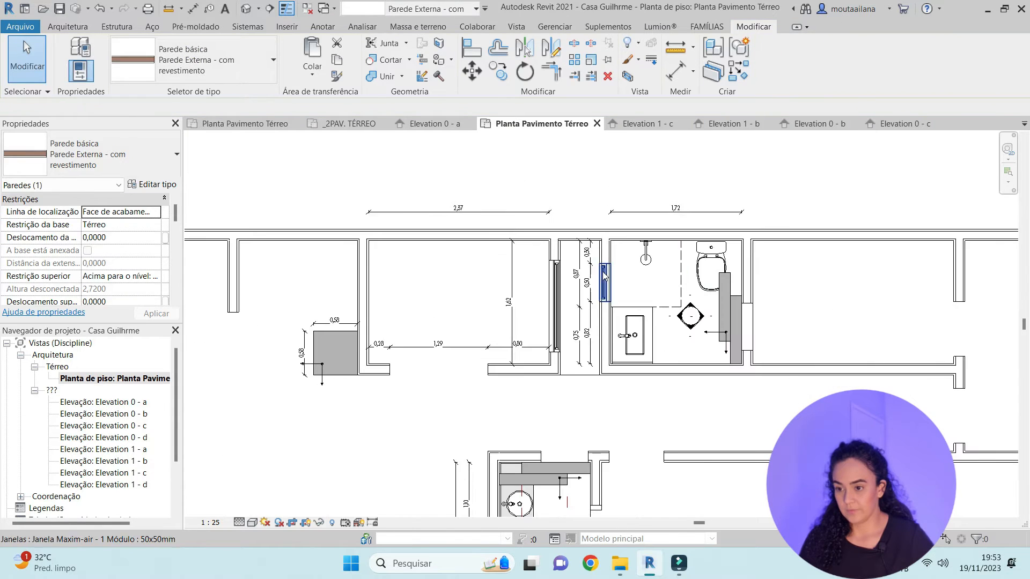
{"action": "scroll", "coordinate": [695, 331], "scroll_direction": "up", "scroll_amount": 2}
{"action": "key", "text": "c"}
{"action": "left_click", "coordinate": [733, 361]}
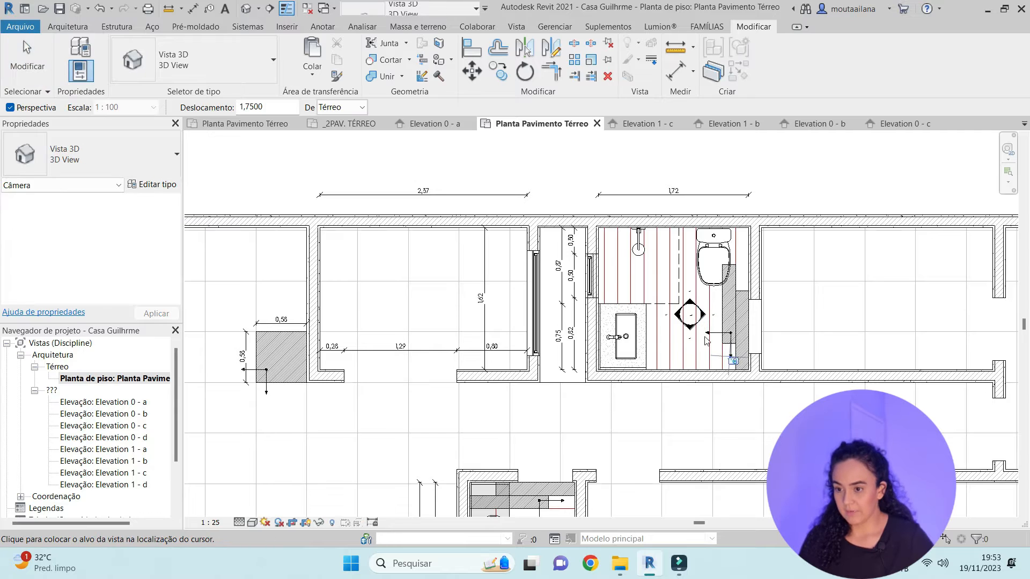
{"action": "left_click", "coordinate": [537, 291]}
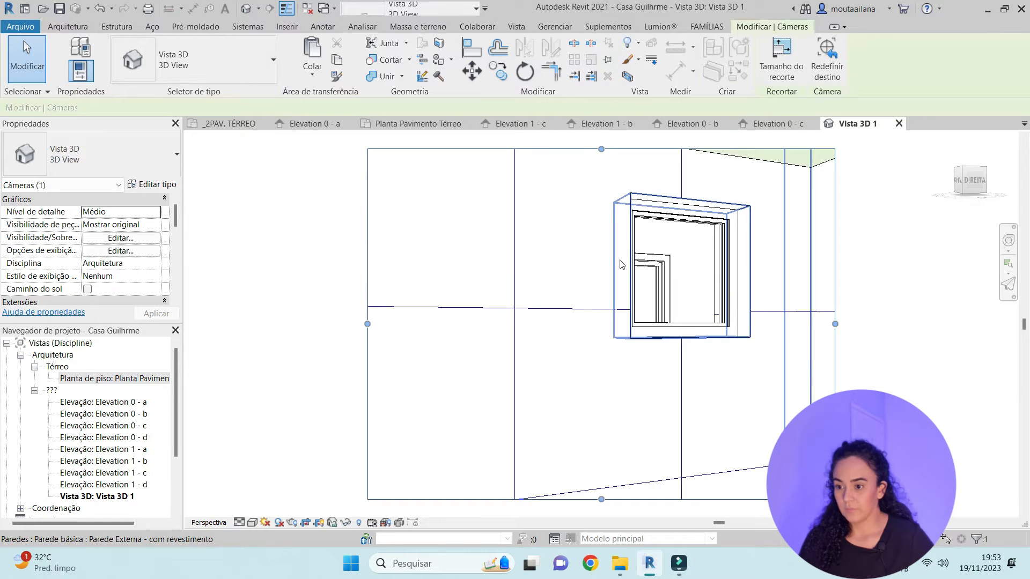
Enlarge the bathroom camera view's crop region downward, to the right and upward to take in the shower wall and ceiling
{"action": "left_click_drag", "start_coordinate": [635, 468], "coordinate": [635, 467]}
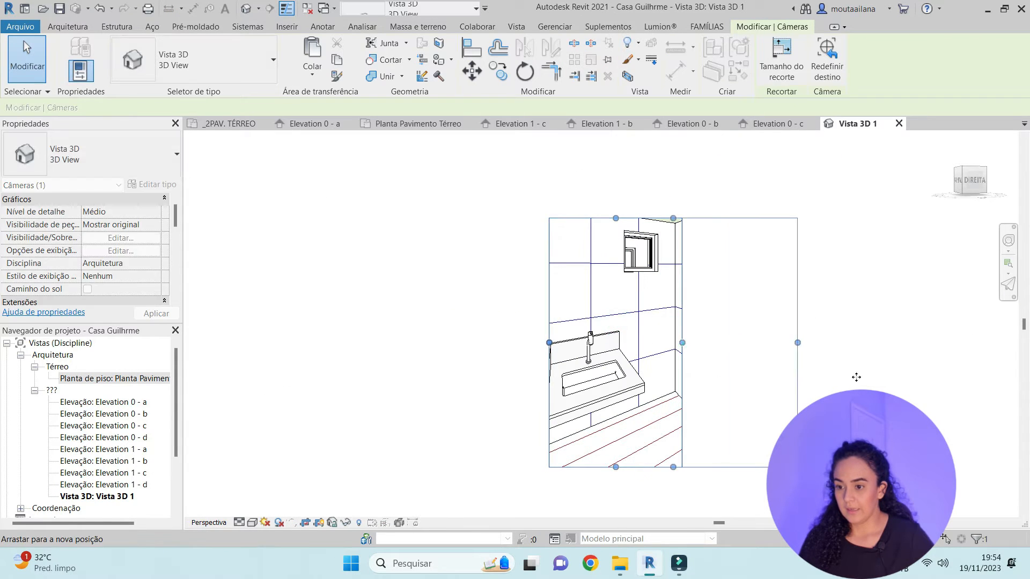
{"action": "left_click_drag", "start_coordinate": [682, 342], "coordinate": [878, 342]}
{"action": "left_click_drag", "start_coordinate": [713, 218], "coordinate": [713, 154]}
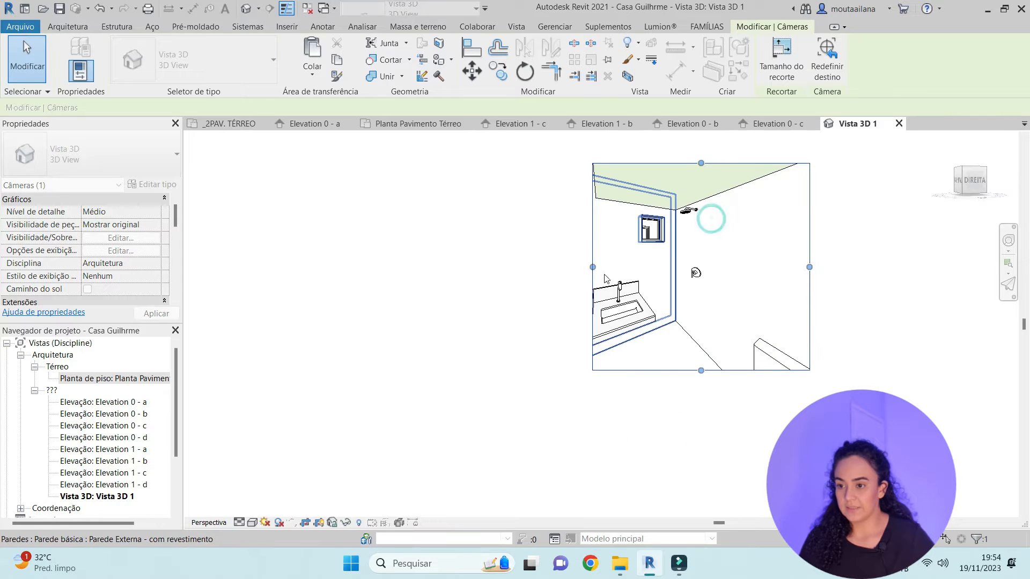
{"action": "left_click", "coordinate": [602, 267]}
{"action": "left_click_drag", "start_coordinate": [488, 256], "coordinate": [416, 253]}
{"action": "key", "text": "ctrl+z"}
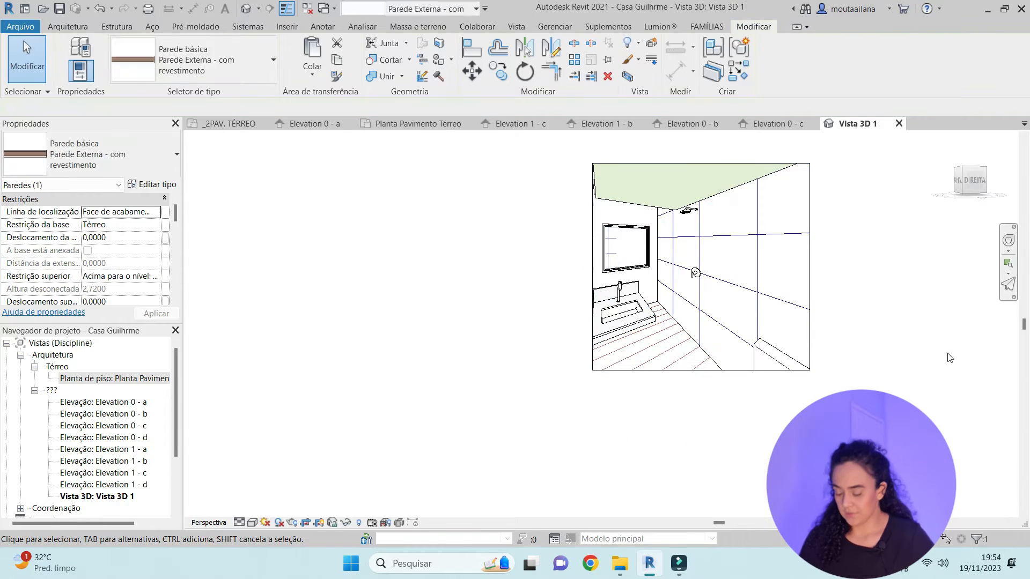
Extend the camera view's crop region further down and to the left to include more of the floor and the washbasin's side wall
{"action": "left_click", "coordinate": [948, 355]}
{"action": "left_click", "coordinate": [691, 370]}
{"action": "left_click_drag", "start_coordinate": [701, 370], "coordinate": [706, 453]}
{"action": "scroll", "coordinate": [689, 425], "scroll_direction": "down", "scroll_amount": 2}
{"action": "left_click_drag", "start_coordinate": [625, 350], "coordinate": [519, 349]}
{"action": "scroll", "coordinate": [644, 329], "scroll_direction": "up", "scroll_amount": 3}
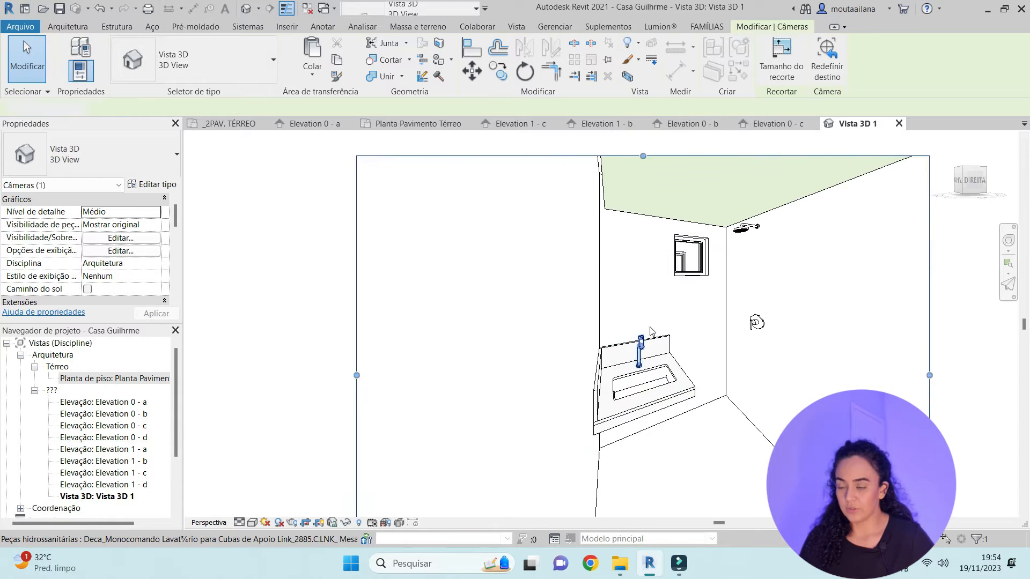
{"action": "key", "text": "Escape"}
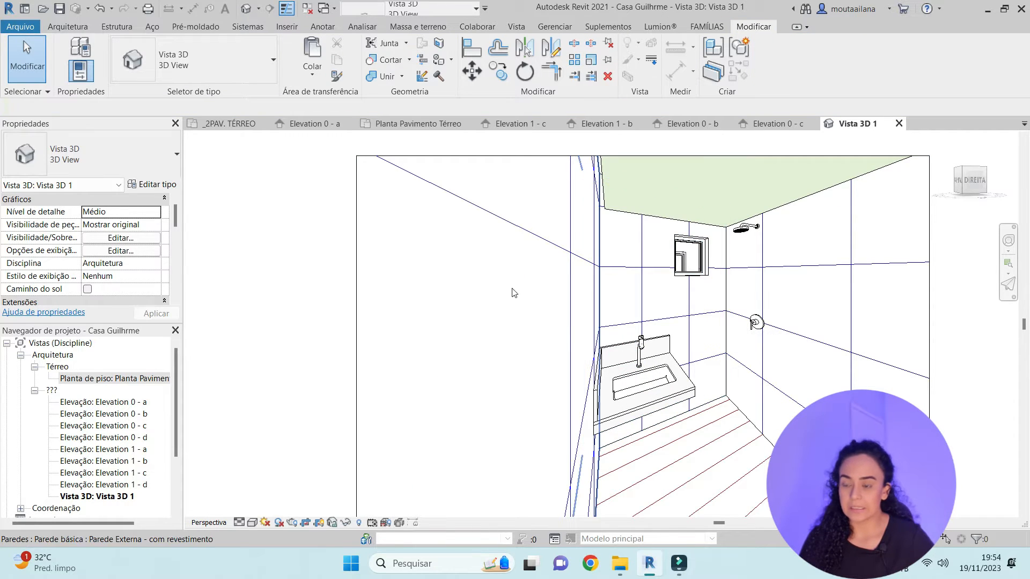
Examine the tile joint lines on the bathroom walls around the window, washbasin and shower in the camera view
{"action": "scroll", "coordinate": [537, 295], "scroll_direction": "down", "scroll_amount": 3}
{"action": "scroll", "coordinate": [595, 295], "scroll_direction": "up", "scroll_amount": 2}
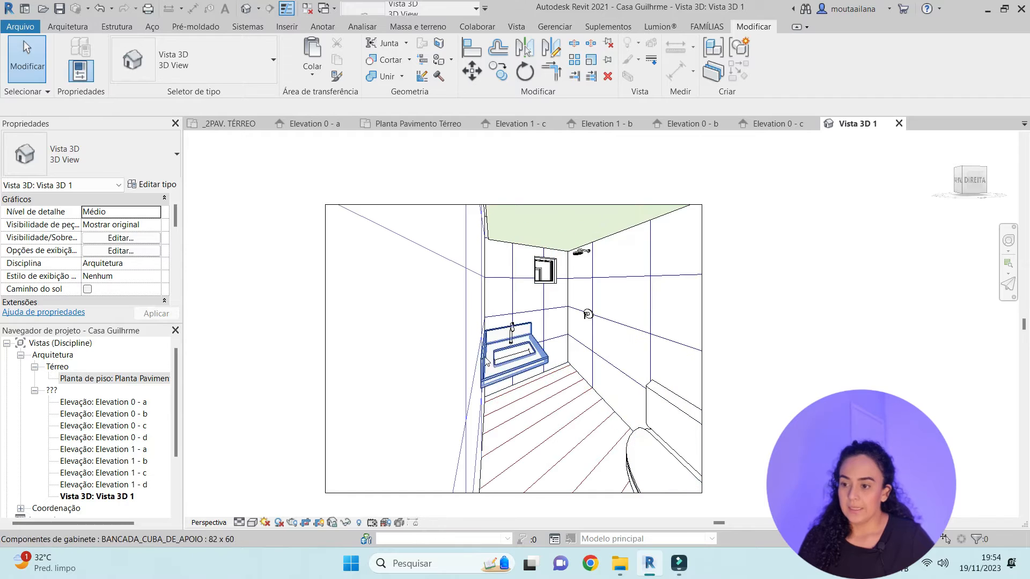
{"action": "scroll", "coordinate": [487, 358], "scroll_direction": "down", "scroll_amount": 3}
{"action": "scroll", "coordinate": [546, 418], "scroll_direction": "up", "scroll_amount": 4}
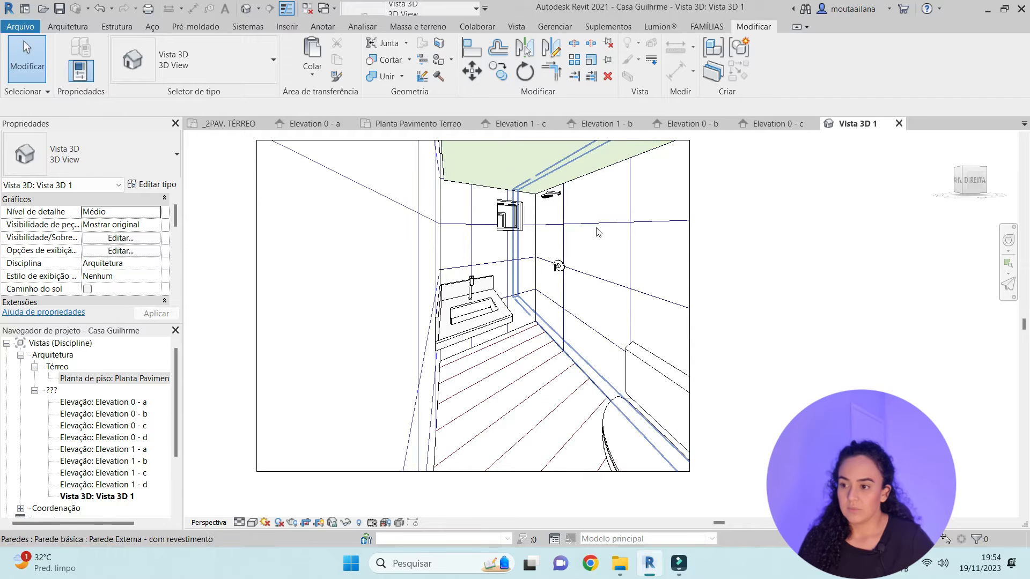
{"action": "middle_click_drag", "start_coordinate": [634, 296], "coordinate": [510, 280]}
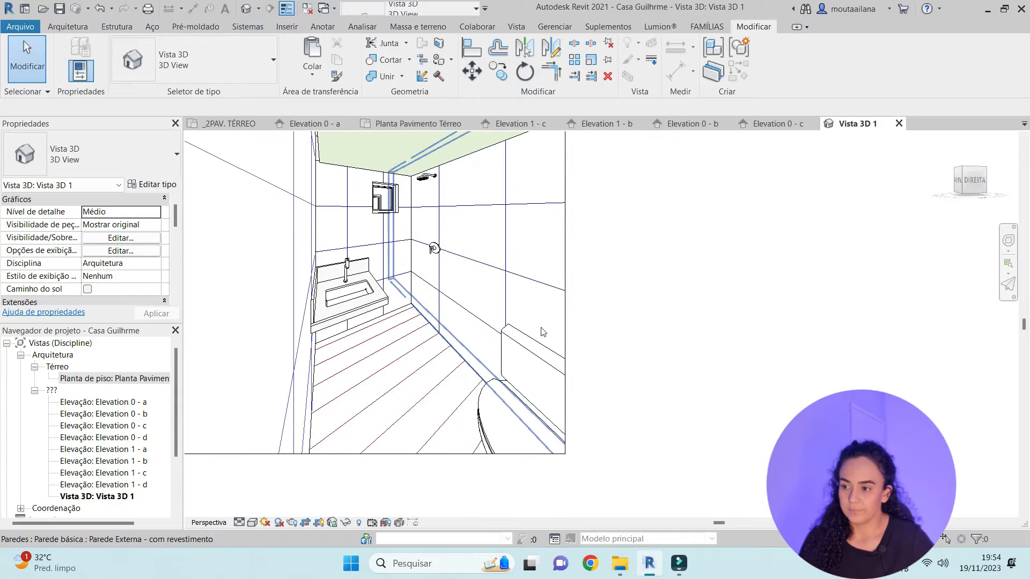
Open the Planta Pavimento Térreo floor plan and review the floor tile layout with the starting tiles of the rooms and both bathrooms
{"action": "double_click", "coordinate": [115, 379]}
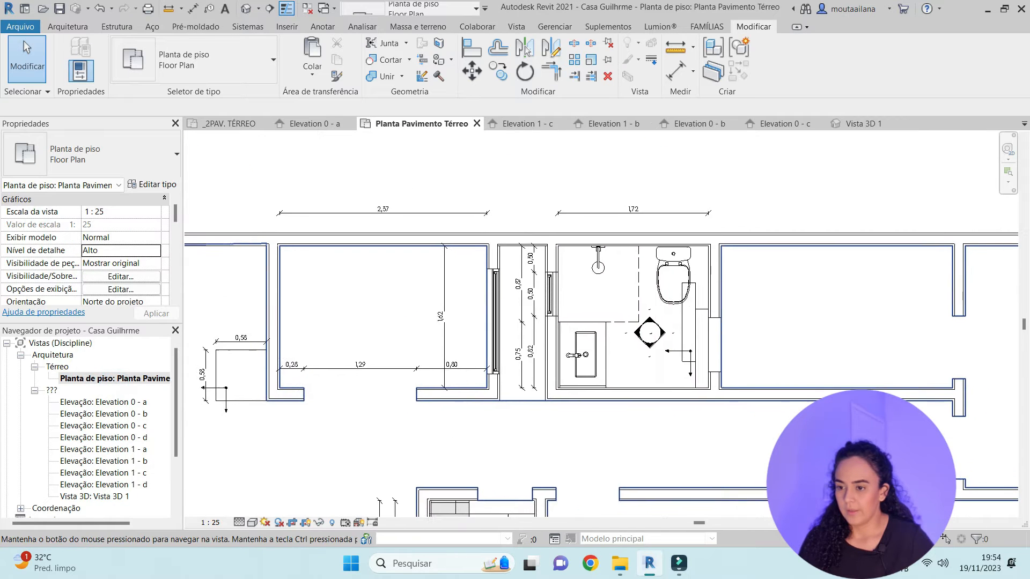
{"action": "mouse_move", "coordinate": [849, 394]}
{"action": "middle_mouse_down"}
{"action": "mouse_move", "coordinate": [833, 351]}
{"action": "mouse_move", "coordinate": [856, 259]}
{"action": "middle_mouse_up"}
{"action": "scroll", "coordinate": [762, 231], "scroll_direction": "down", "scroll_amount": 2}
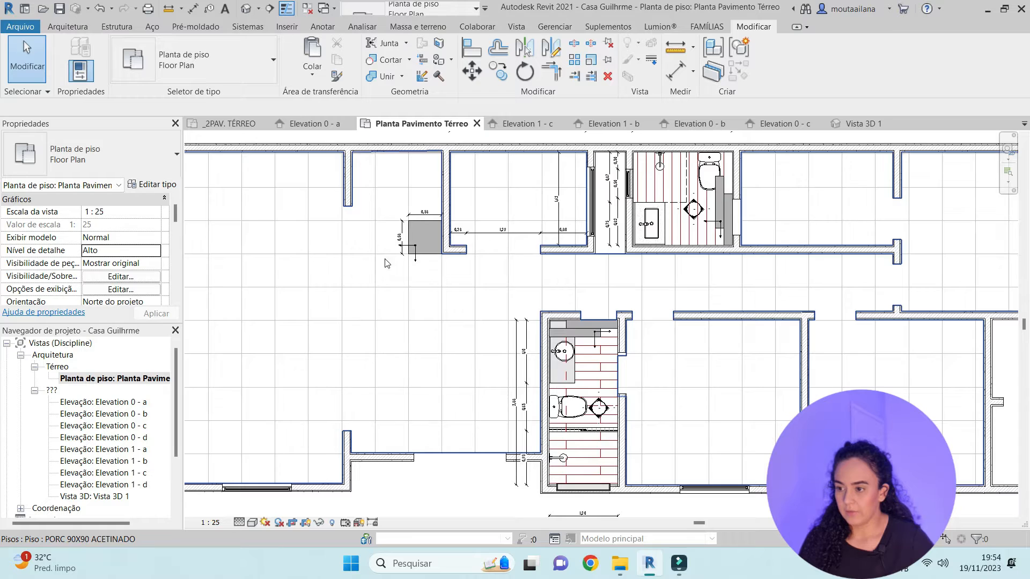
{"action": "scroll", "coordinate": [373, 269], "scroll_direction": "down", "scroll_amount": 2}
{"action": "scroll", "coordinate": [453, 267], "scroll_direction": "up", "scroll_amount": 2}
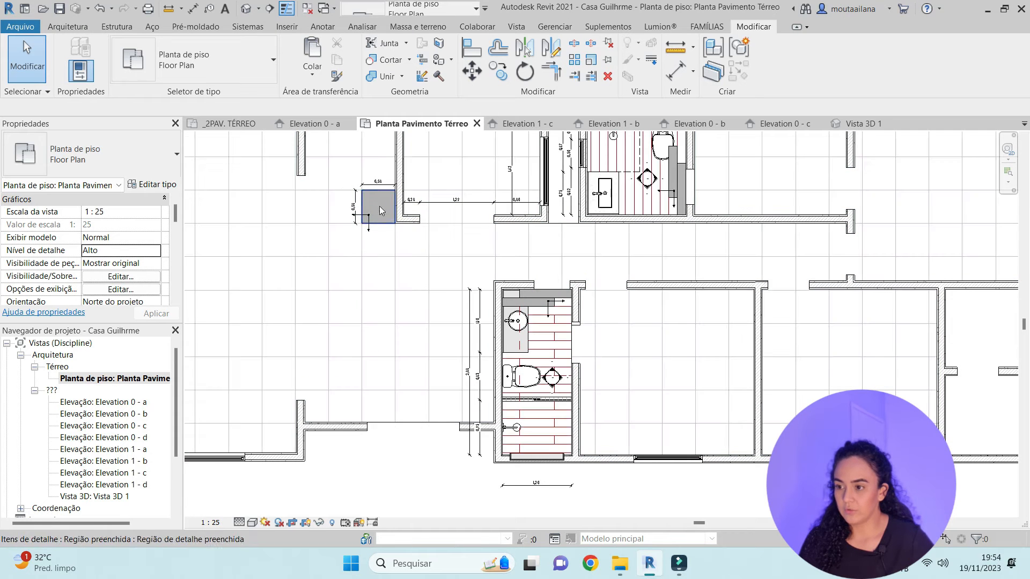
Examine the bathroom and room floor tiling across the ground floor plan
{"action": "scroll", "coordinate": [379, 209], "scroll_direction": "down", "scroll_amount": 4}
{"action": "scroll", "coordinate": [376, 210], "scroll_direction": "up", "scroll_amount": 3}
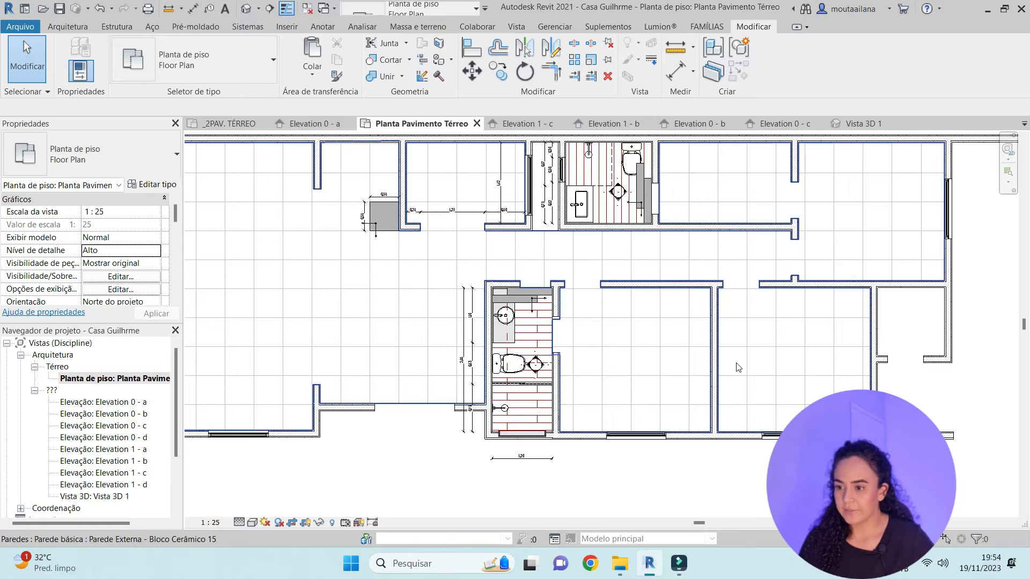
{"action": "scroll", "coordinate": [381, 202], "scroll_direction": "down", "scroll_amount": 2}
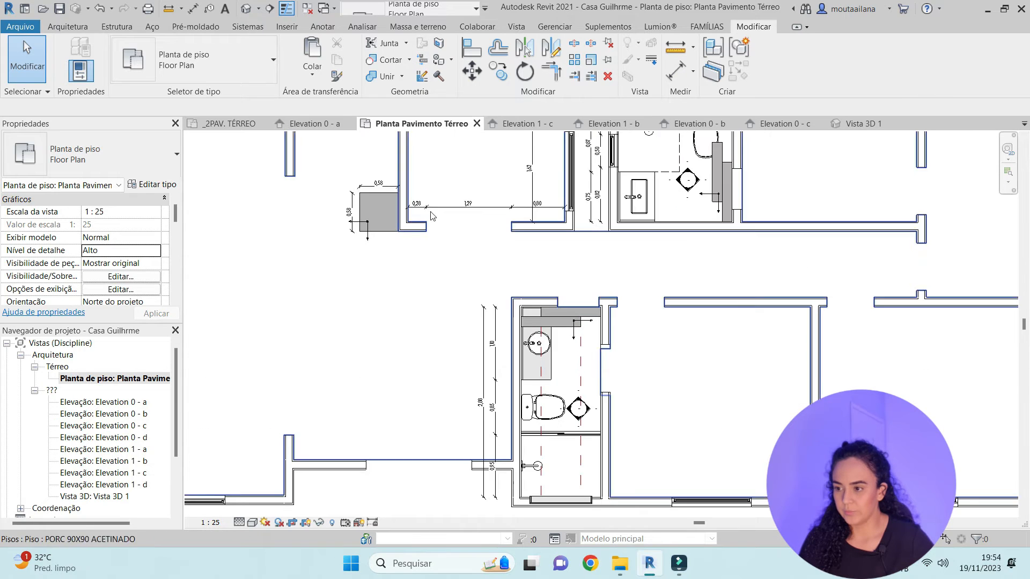
{"action": "middle_click_drag", "start_coordinate": [620, 319], "coordinate": [780, 373]}
{"action": "mouse_move", "coordinate": [469, 363]}
{"action": "middle_mouse_down"}
{"action": "mouse_move", "coordinate": [368, 296]}
{"action": "mouse_move", "coordinate": [383, 336]}
{"action": "mouse_move", "coordinate": [272, 322]}
{"action": "mouse_move", "coordinate": [444, 305]}
{"action": "mouse_move", "coordinate": [832, 339]}
{"action": "mouse_move", "coordinate": [803, 286]}
{"action": "middle_mouse_up"}
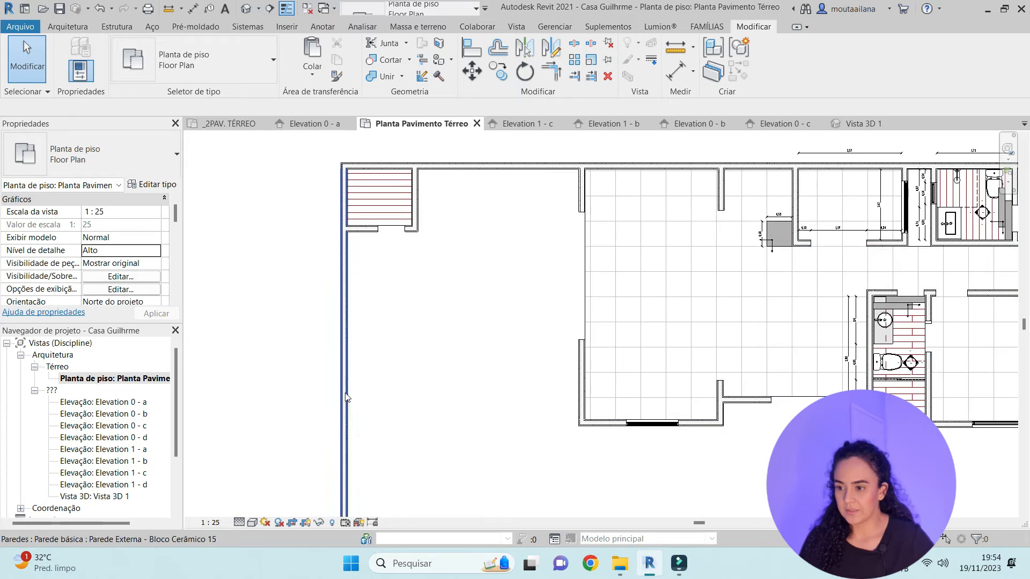
{"action": "middle_click_drag", "start_coordinate": [653, 459], "coordinate": [616, 422]}
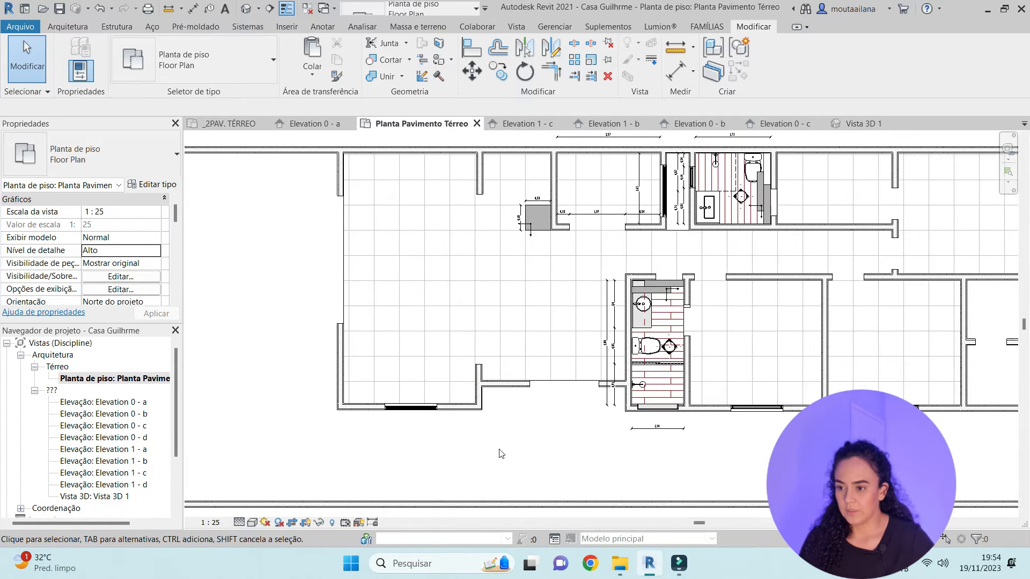
{"action": "scroll", "coordinate": [518, 391], "scroll_direction": "down", "scroll_amount": 2}
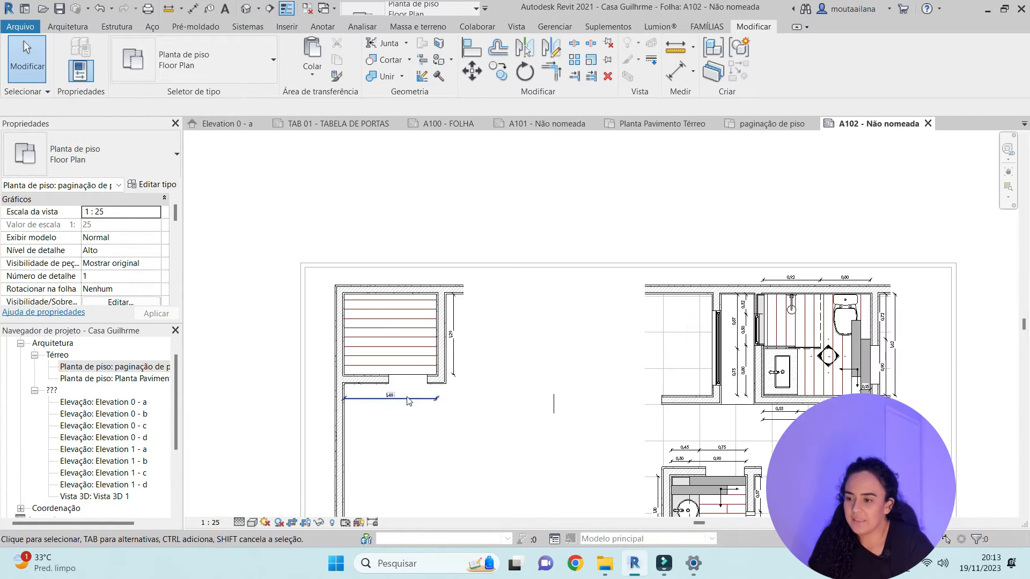
Deactivate the floor layout viewport on sheet A102 and examine the wood-floored room's layout and dimensions
{"action": "scroll", "coordinate": [440, 380], "scroll_direction": "up", "scroll_amount": 3}
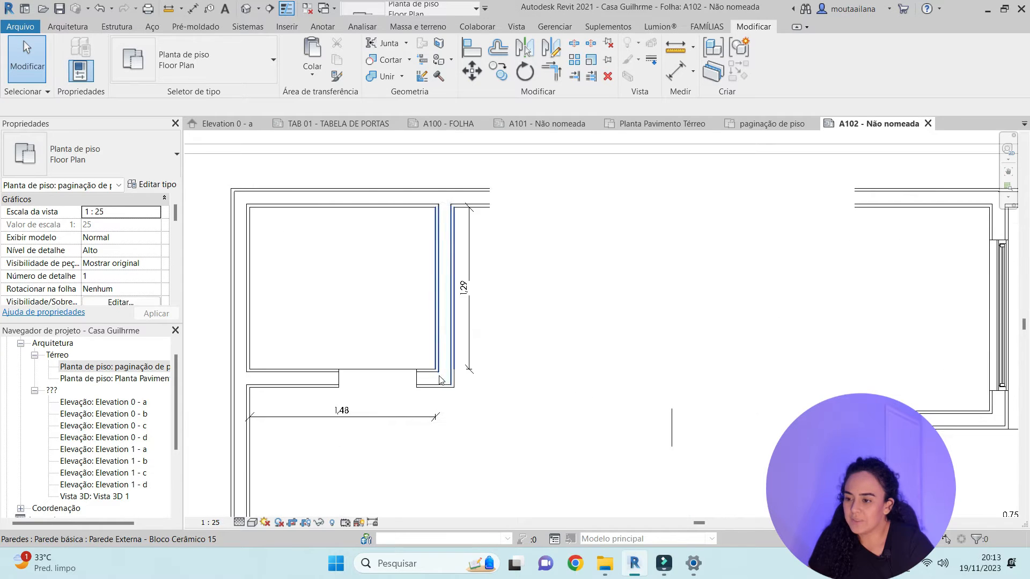
{"action": "scroll", "coordinate": [381, 402], "scroll_direction": "down", "scroll_amount": 3}
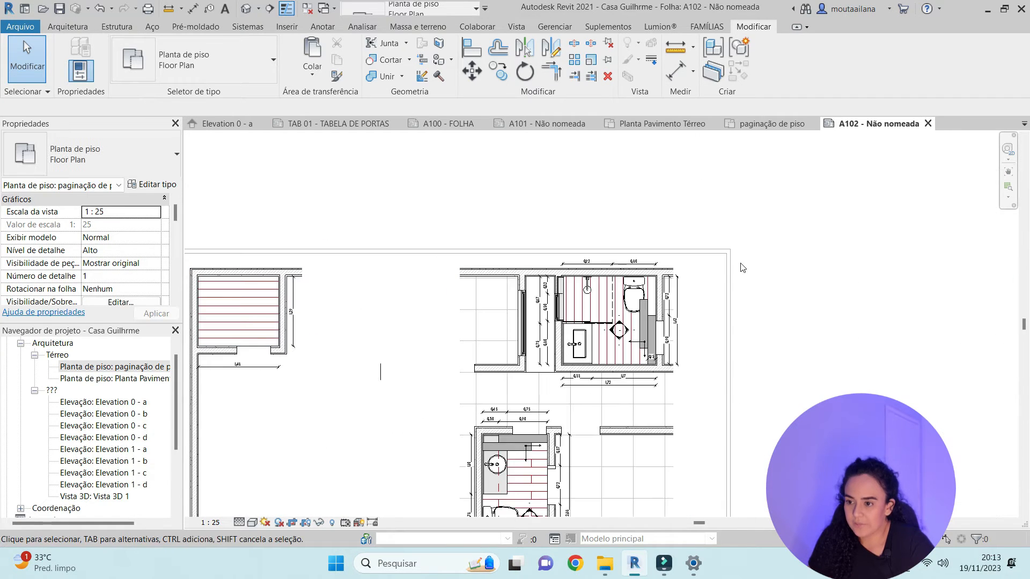
{"action": "left_click", "coordinate": [742, 267]}
{"action": "scroll", "coordinate": [742, 267], "scroll_direction": "up", "scroll_amount": 5}
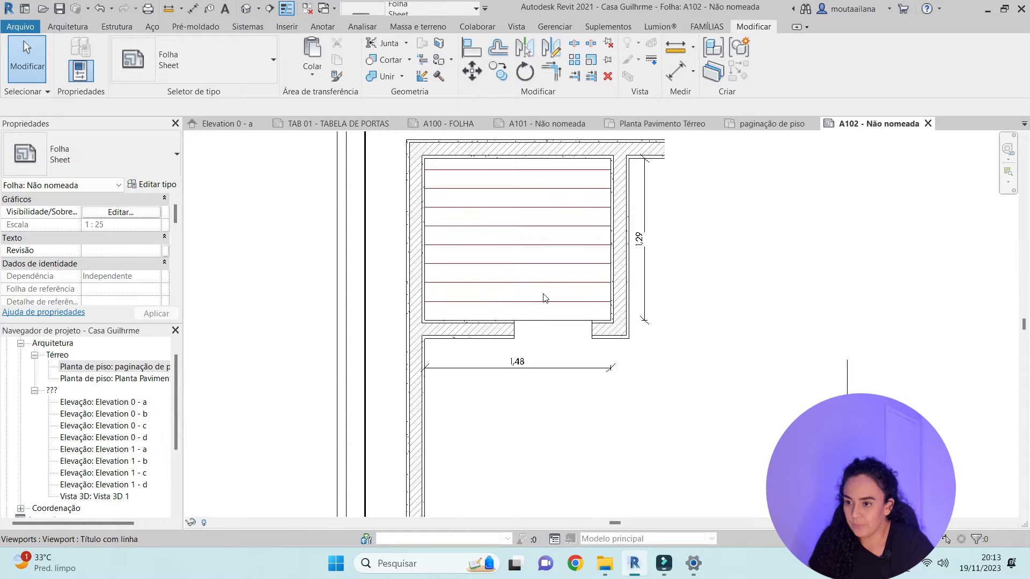
{"action": "scroll", "coordinate": [543, 299], "scroll_direction": "up", "scroll_amount": 1}
{"action": "scroll", "coordinate": [404, 310], "scroll_direction": "down", "scroll_amount": 4}
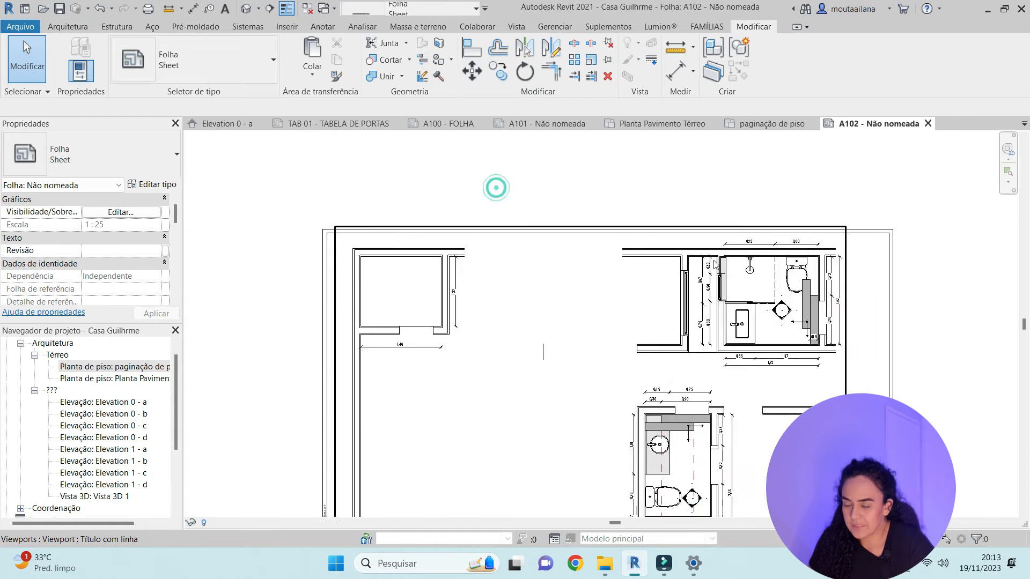
{"action": "scroll", "coordinate": [726, 262], "scroll_direction": "up", "scroll_amount": 2}
{"action": "scroll", "coordinate": [722, 258], "scroll_direction": "down", "scroll_amount": 3}
{"action": "scroll", "coordinate": [510, 337], "scroll_direction": "up", "scroll_amount": 3}
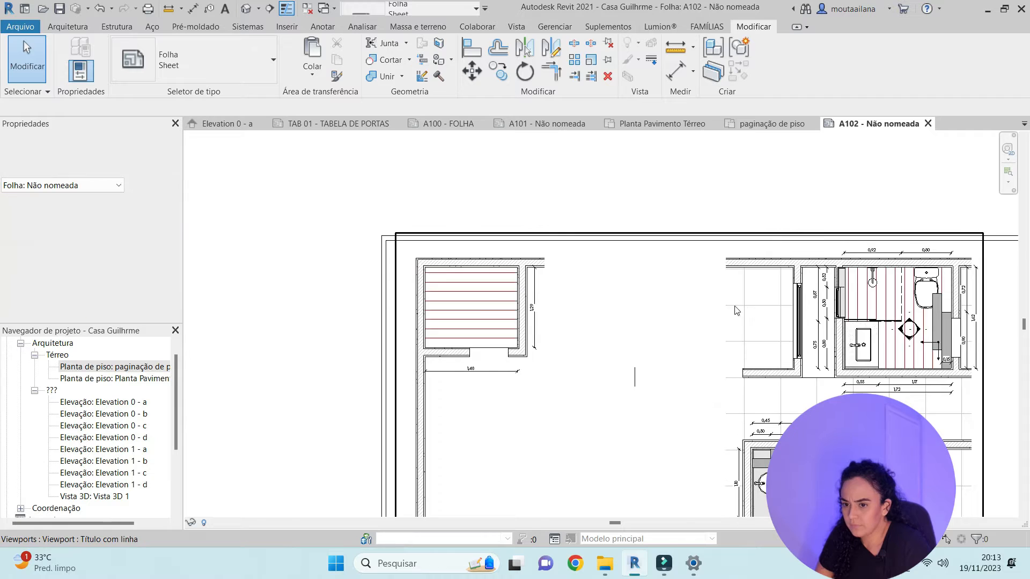
Activate the floor layout viewport on the sheet and examine the floor patterns of the wood-floored room and upper bathroom
{"action": "double_click", "coordinate": [546, 229]}
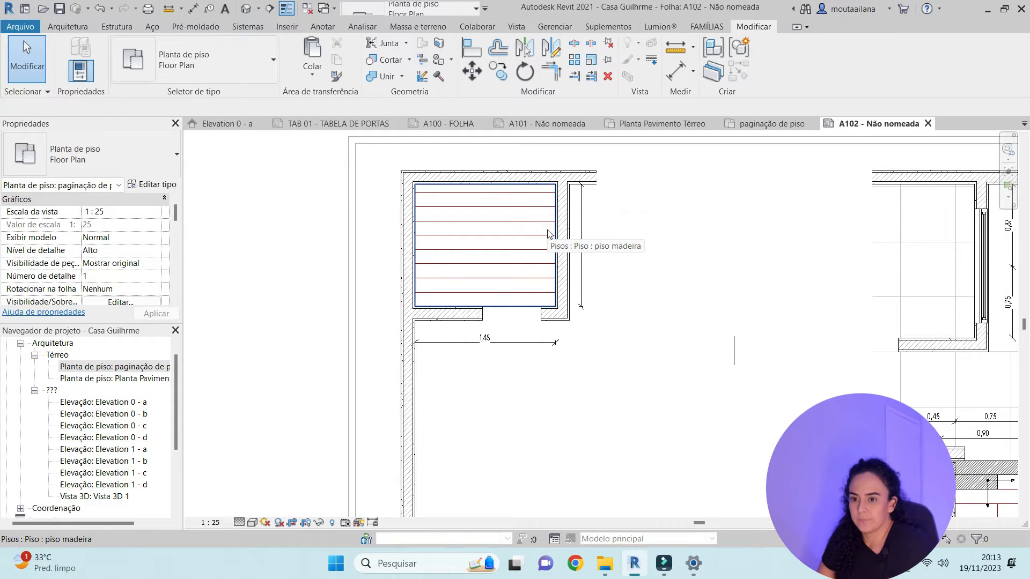
{"action": "scroll", "coordinate": [617, 295], "scroll_direction": "down", "scroll_amount": 2}
{"action": "scroll", "coordinate": [505, 315], "scroll_direction": "up", "scroll_amount": 2}
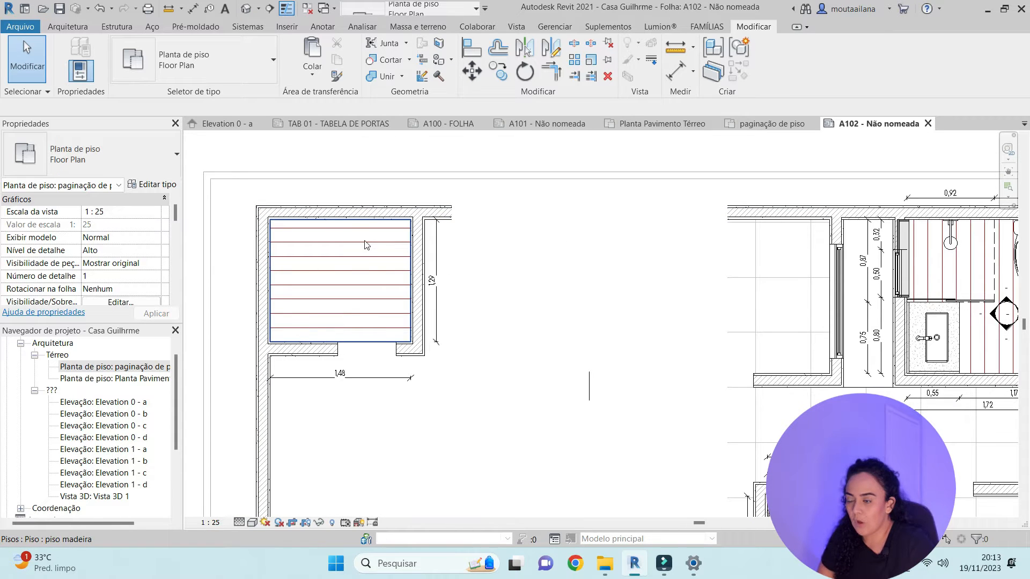
{"action": "scroll", "coordinate": [395, 340], "scroll_direction": "up", "scroll_amount": 1}
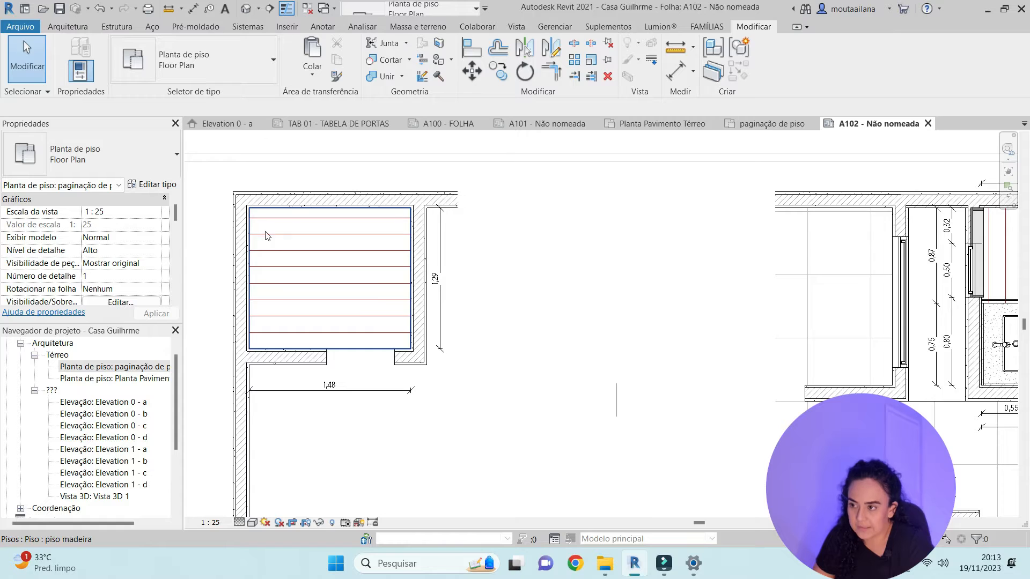
{"action": "scroll", "coordinate": [267, 236], "scroll_direction": "down", "scroll_amount": 1}
{"action": "middle_click_drag", "start_coordinate": [751, 316], "coordinate": [531, 325]}
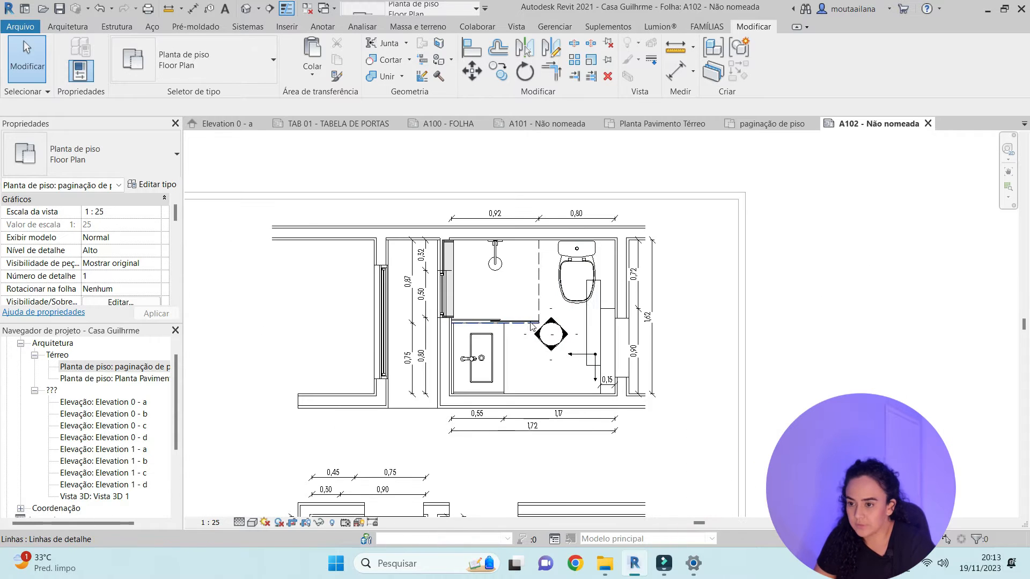
{"action": "scroll", "coordinate": [531, 327], "scroll_direction": "down", "scroll_amount": 3}
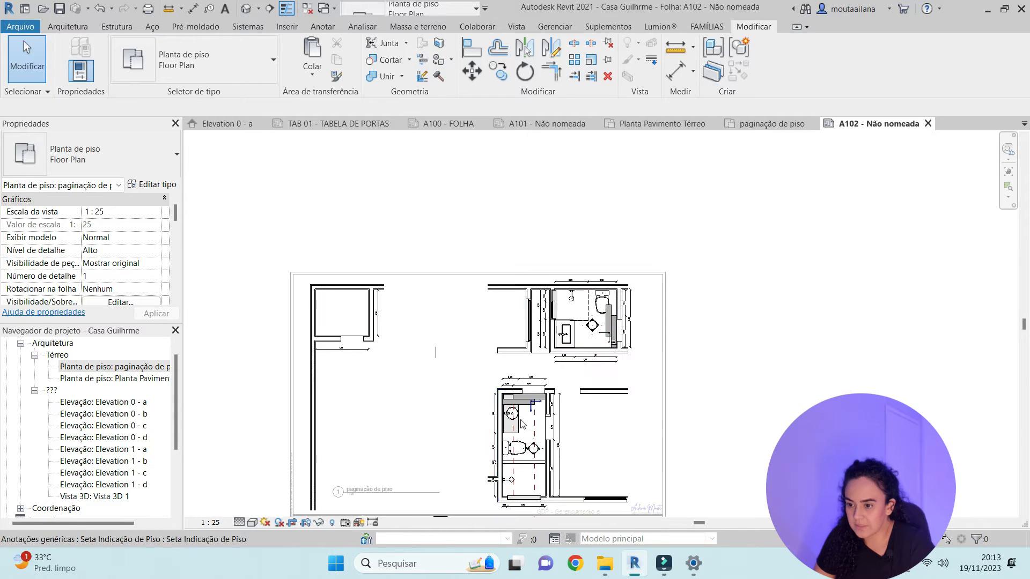
Reactivate the floor layout viewport at the lower bathroom and open Elevation 1 - a from its elevation marker
{"action": "double_click", "coordinate": [748, 372]}
{"action": "scroll", "coordinate": [535, 457], "scroll_direction": "up", "scroll_amount": 2}
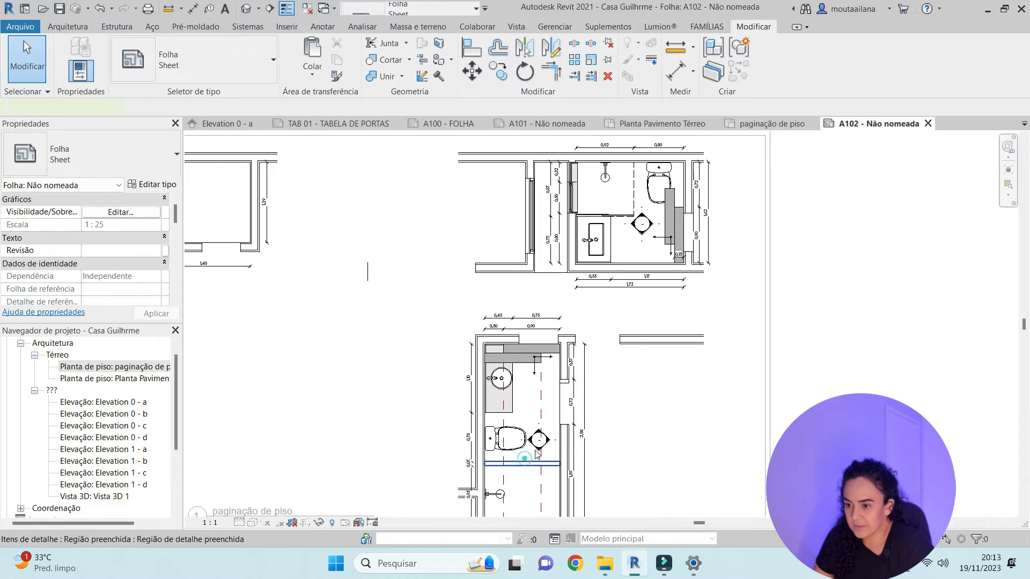
{"action": "scroll", "coordinate": [537, 455], "scroll_direction": "up", "scroll_amount": 3}
{"action": "double_click", "coordinate": [536, 454]}
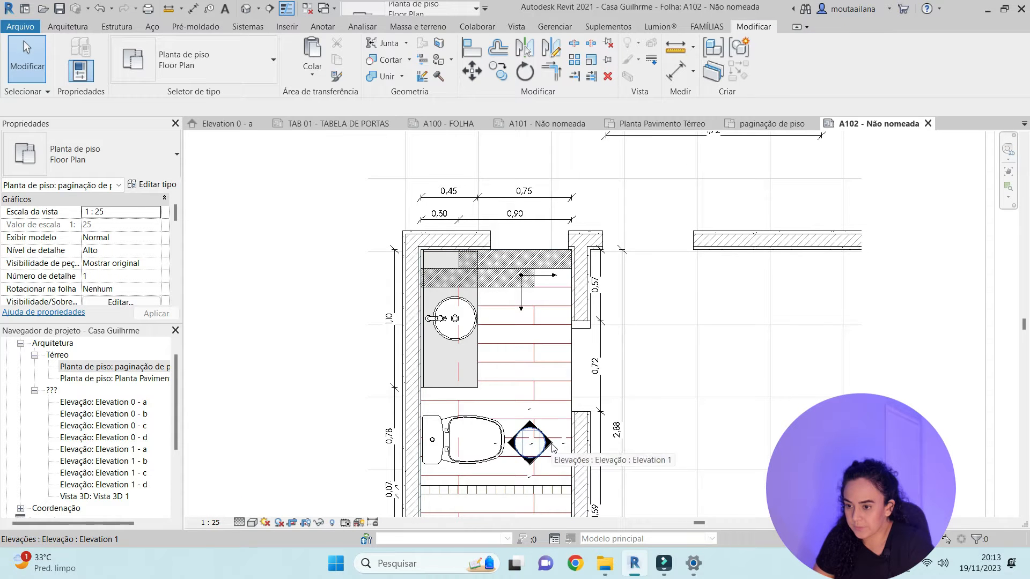
{"action": "left_click", "coordinate": [553, 446]}
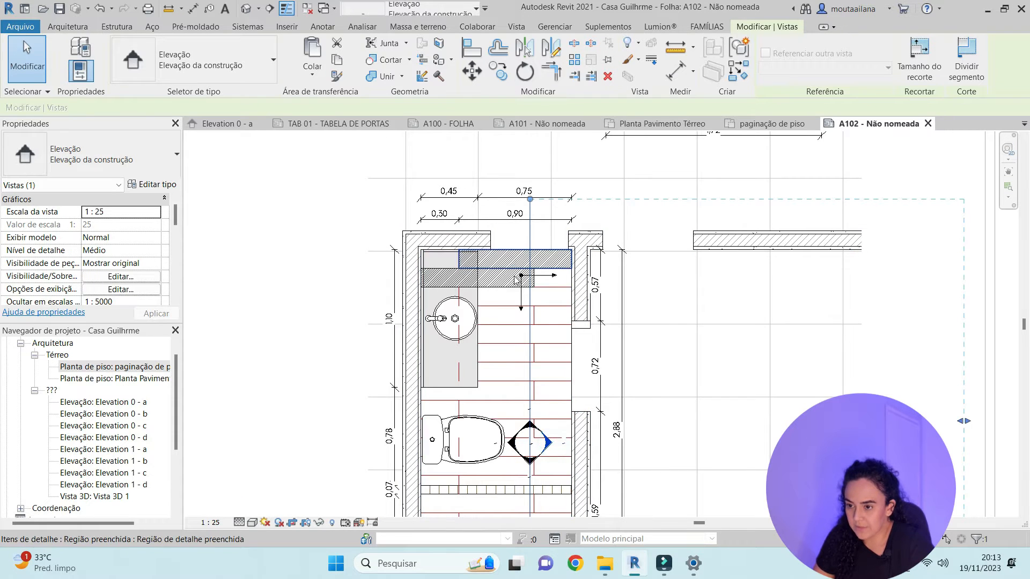
{"action": "scroll", "coordinate": [513, 255], "scroll_direction": "down", "scroll_amount": 2}
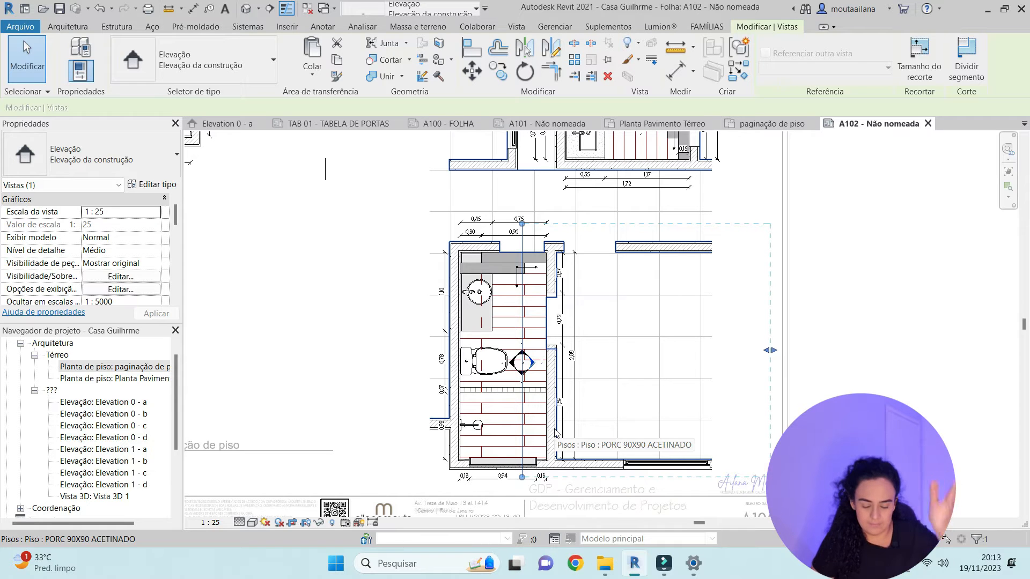
{"action": "scroll", "coordinate": [558, 348], "scroll_direction": "up", "scroll_amount": 4}
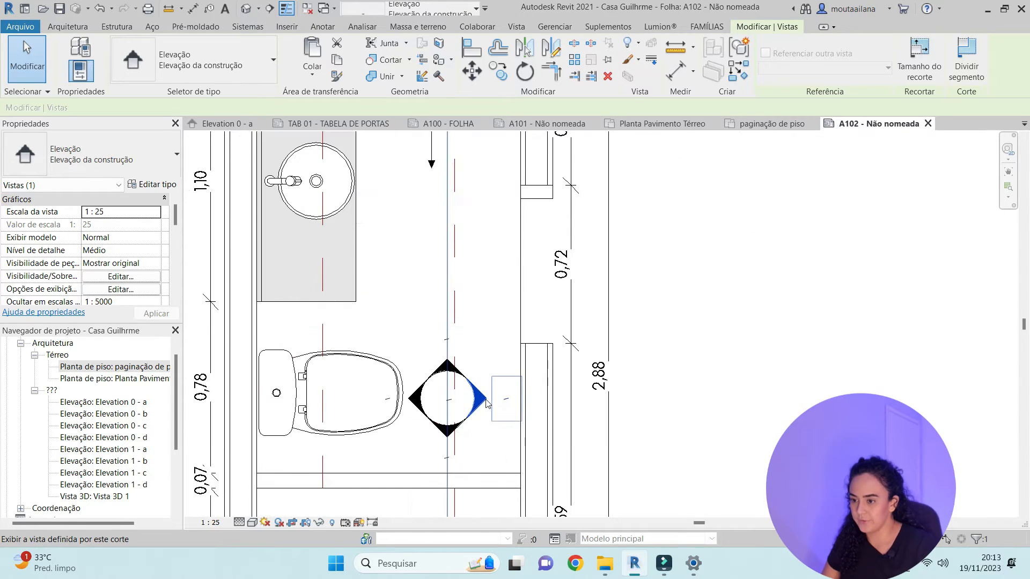
{"action": "double_click", "coordinate": [484, 401]}
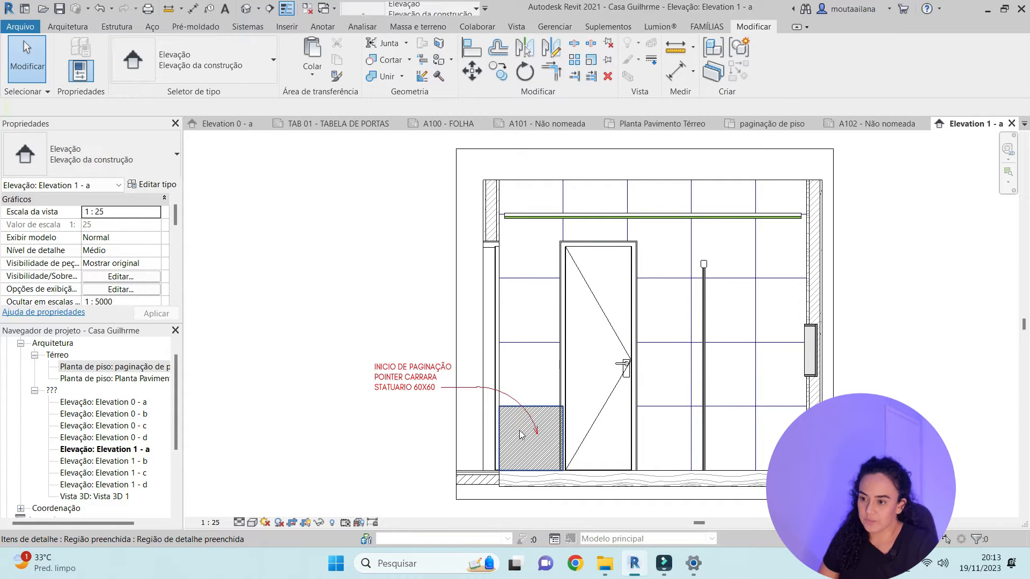
Align the vertical joints of the wall tile pattern to the wall edge on the window side
{"action": "key", "text": "l"}
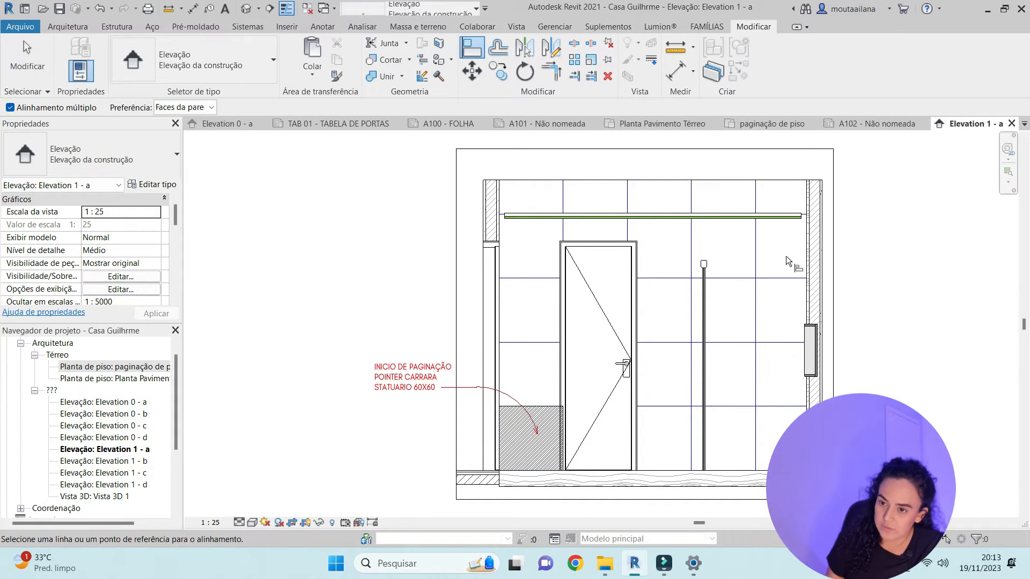
{"action": "left_click", "coordinate": [806, 250]}
{"action": "left_click", "coordinate": [756, 248]}
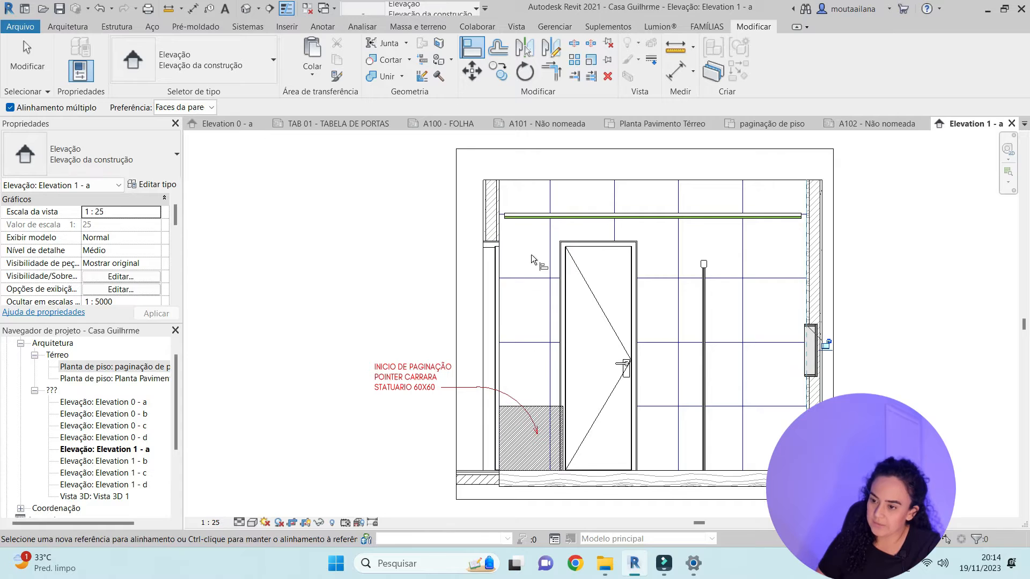
{"action": "key", "text": "Escape"}
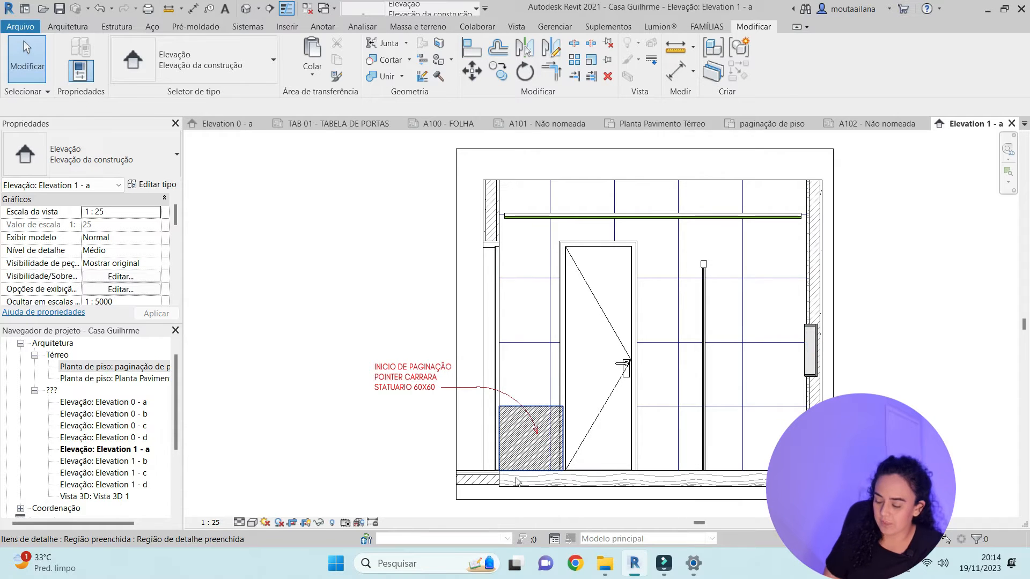
Align the vertical tile joints to the opposite wall edge, where the hatched starting tile is
{"action": "key", "text": "a"}
{"action": "key", "text": "l"}
{"action": "left_click", "coordinate": [502, 224]}
{"action": "left_click", "coordinate": [548, 245]}
{"action": "key", "text": "Escape"}
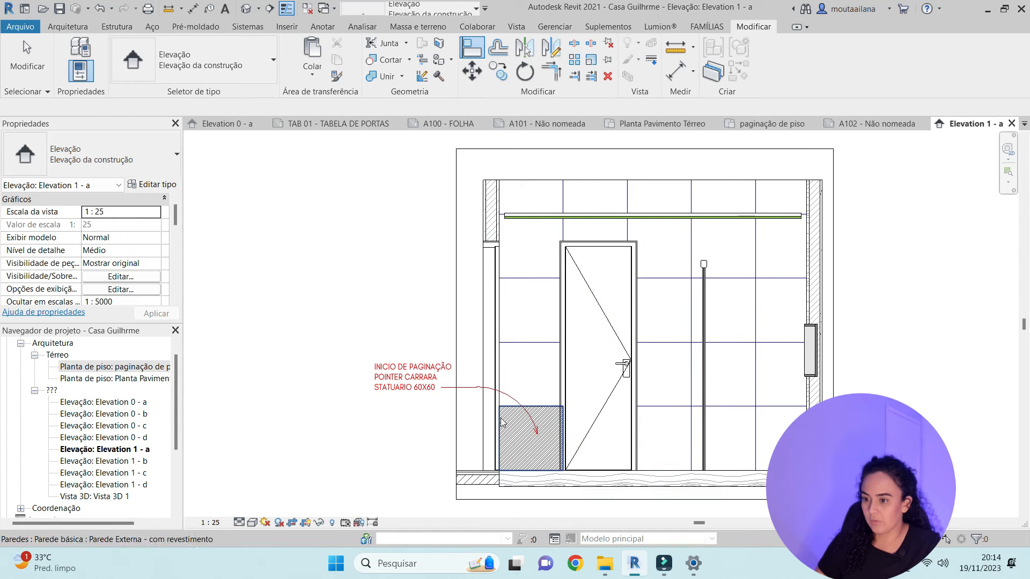
{"action": "key", "text": "Escape"}
Open the paginação de piso floor plan and open Elevation 1 - d from the lower bathroom's elevation marker
{"action": "double_click", "coordinate": [129, 367]}
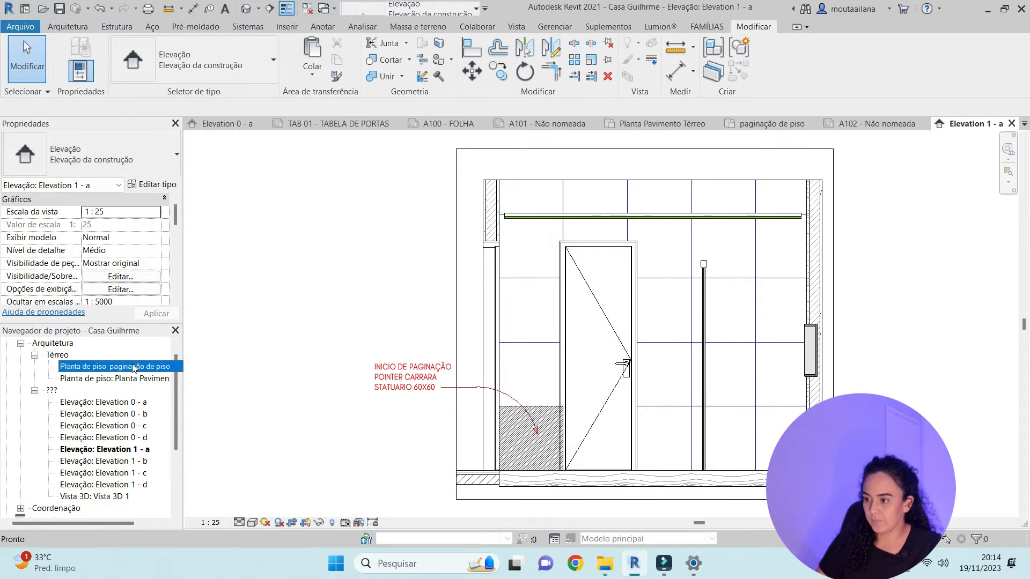
{"action": "scroll", "coordinate": [531, 311], "scroll_direction": "up", "scroll_amount": 4}
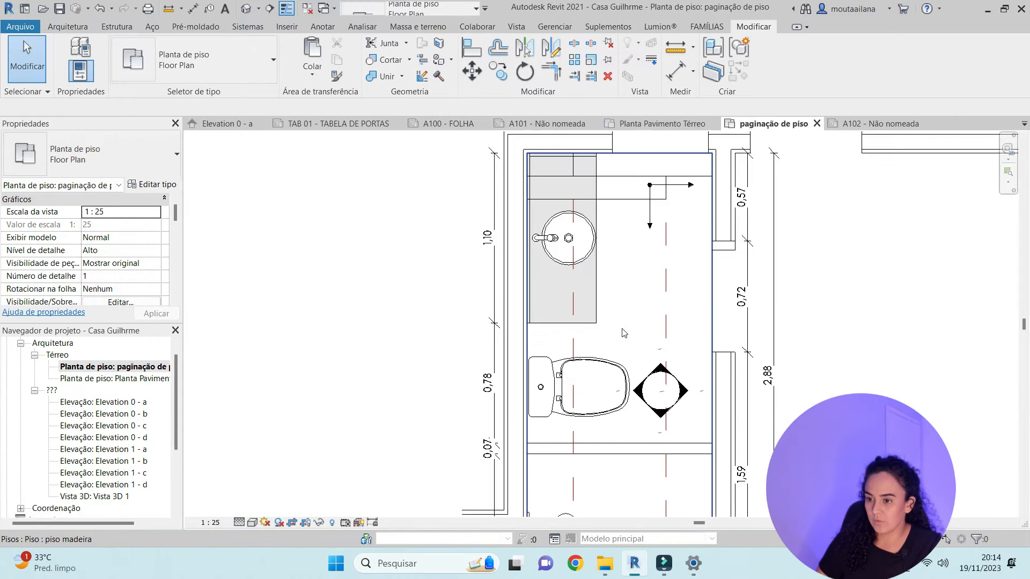
{"action": "double_click", "coordinate": [657, 370]}
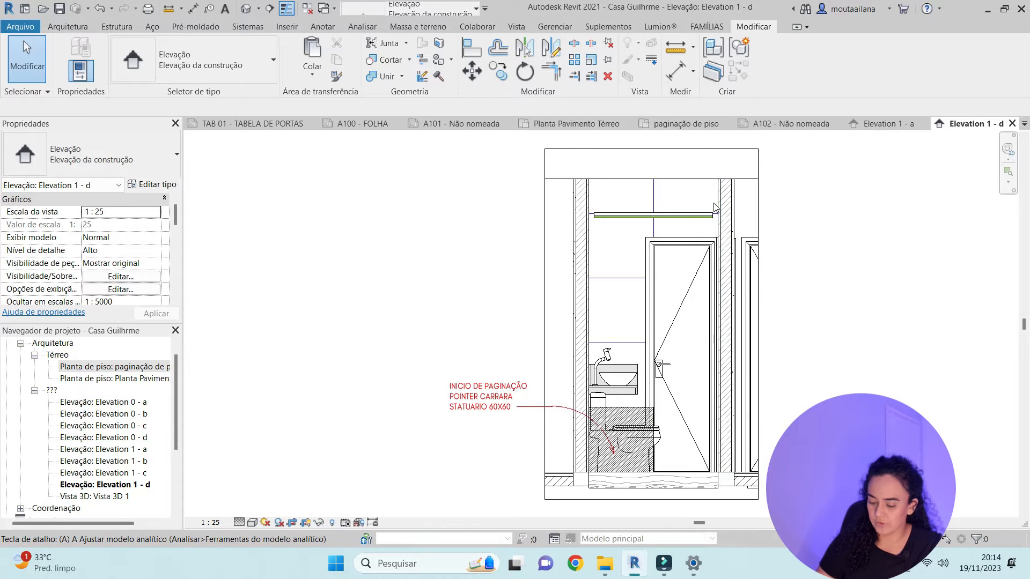
Try to align the vertical tile joint above the door to the wall face on the door side
{"action": "key", "text": "a"}
{"action": "key", "text": "l"}
{"action": "left_click", "coordinate": [674, 207]}
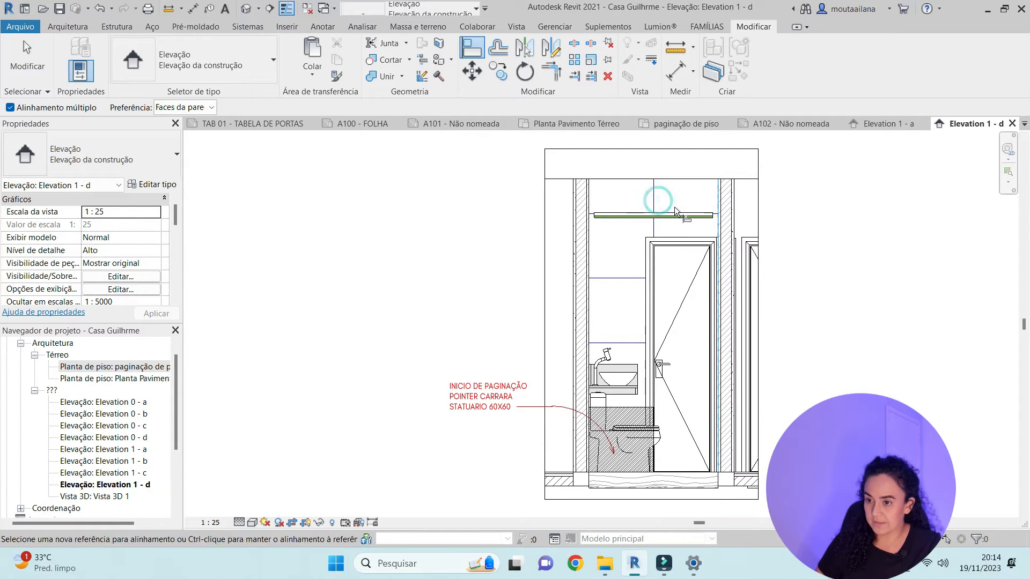
{"action": "key", "text": "Escape"}
{"action": "key", "text": "a"}
{"action": "key", "text": "l"}
{"action": "scroll", "coordinate": [728, 183], "scroll_direction": "up", "scroll_amount": 3}
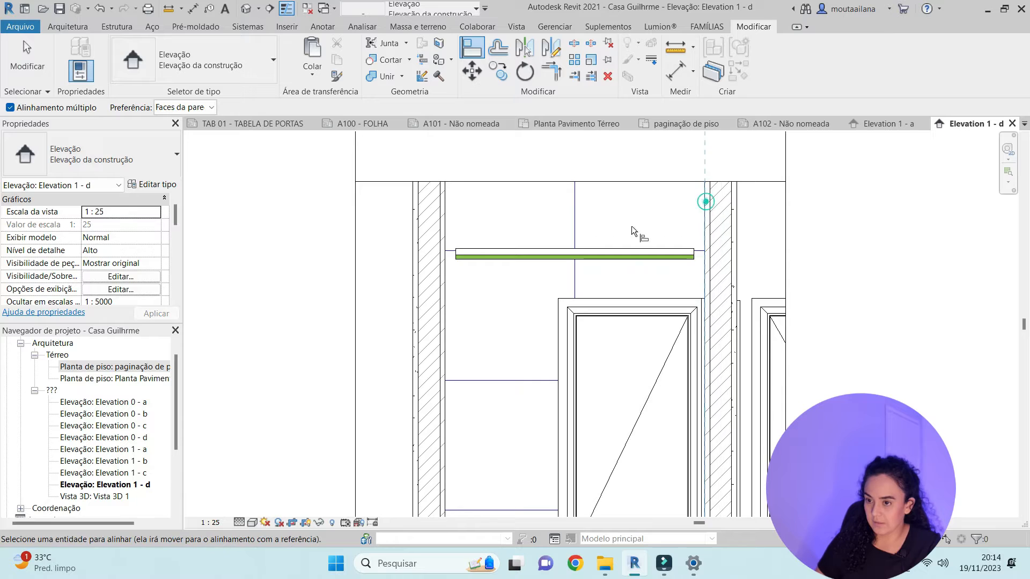
{"action": "key", "text": "Escape"}
{"action": "key", "text": "Escape"}
{"action": "left_click", "coordinate": [721, 267]}
{"action": "left_click", "coordinate": [487, 294]}
{"action": "scroll", "coordinate": [429, 253], "scroll_direction": "down", "scroll_amount": 3}
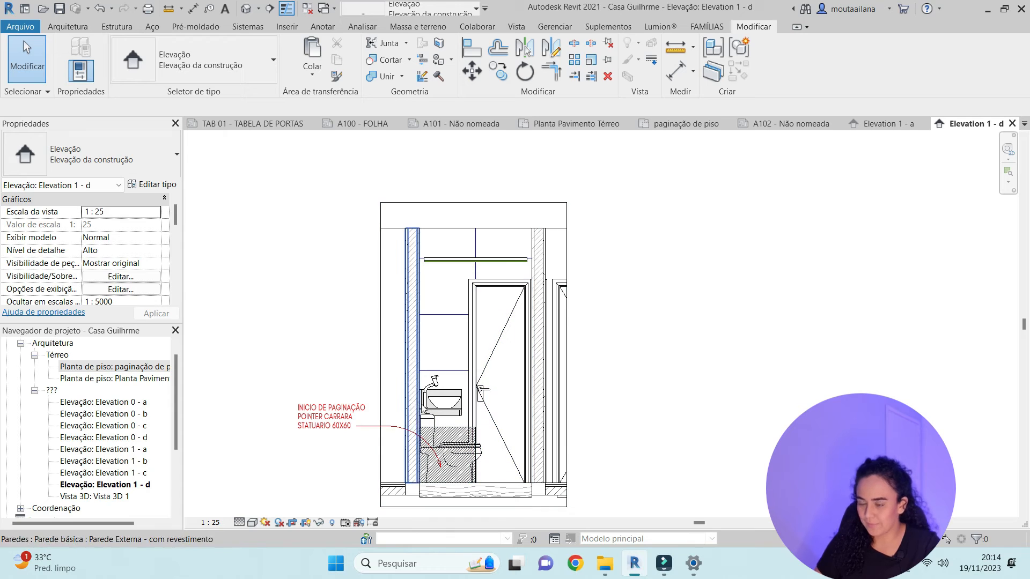
Open Elevation 1 - c and Elevation 1 - b to examine the bathroom's wall tile layout and starting tiles
{"action": "left_click", "coordinate": [127, 473]}
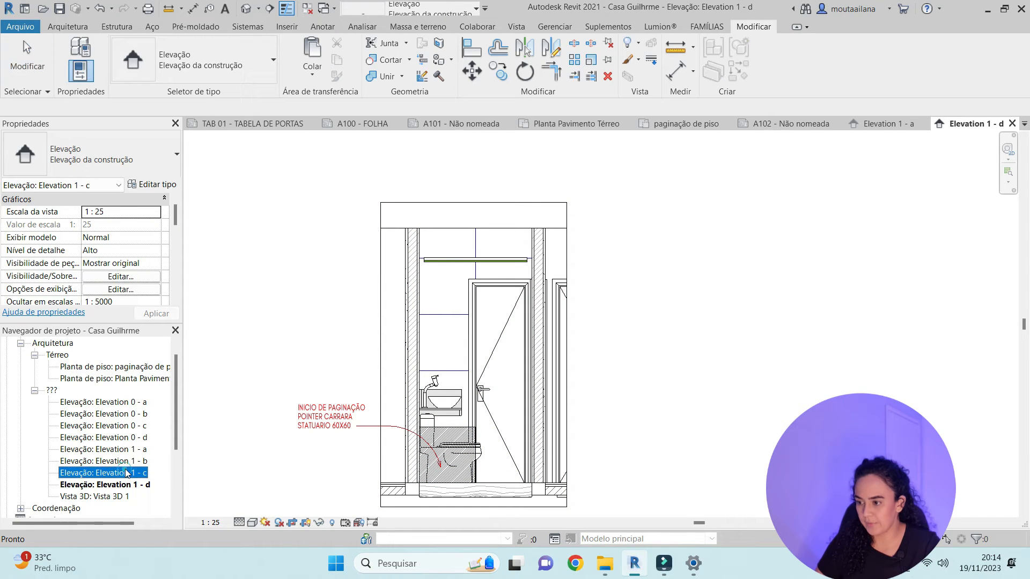
{"action": "double_click", "coordinate": [127, 475]}
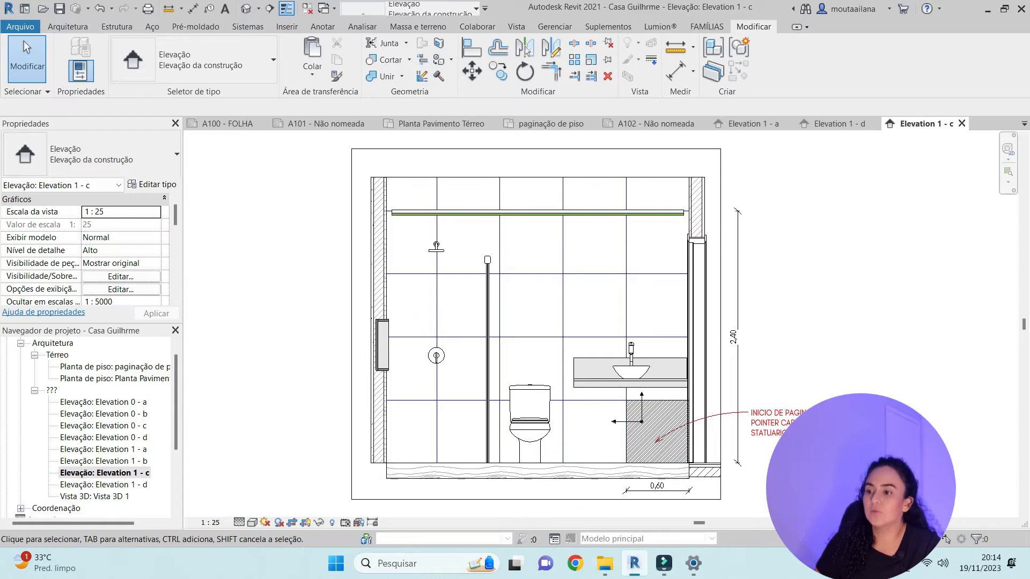
{"action": "mouse_move", "coordinate": [605, 564]}
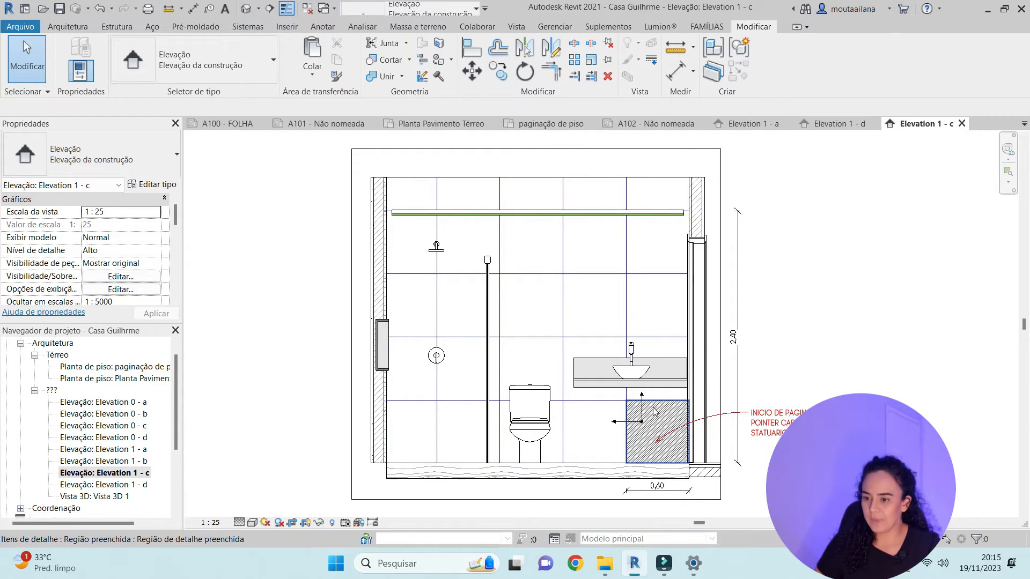
{"action": "double_click", "coordinate": [136, 462]}
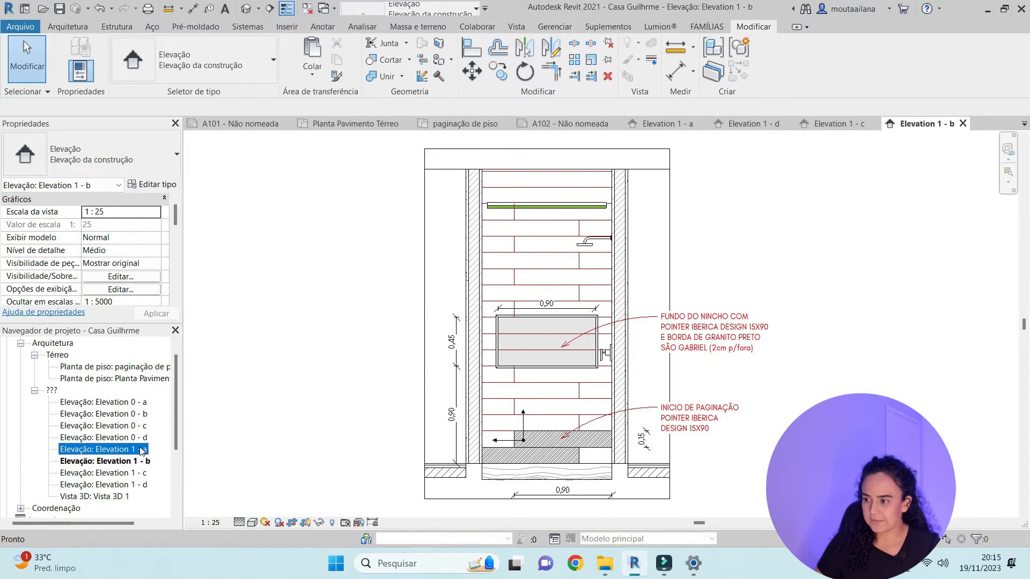
Open Elevation 1 - a and inspect the wall tile joints around the shower partition and the niche
{"action": "double_click", "coordinate": [141, 450]}
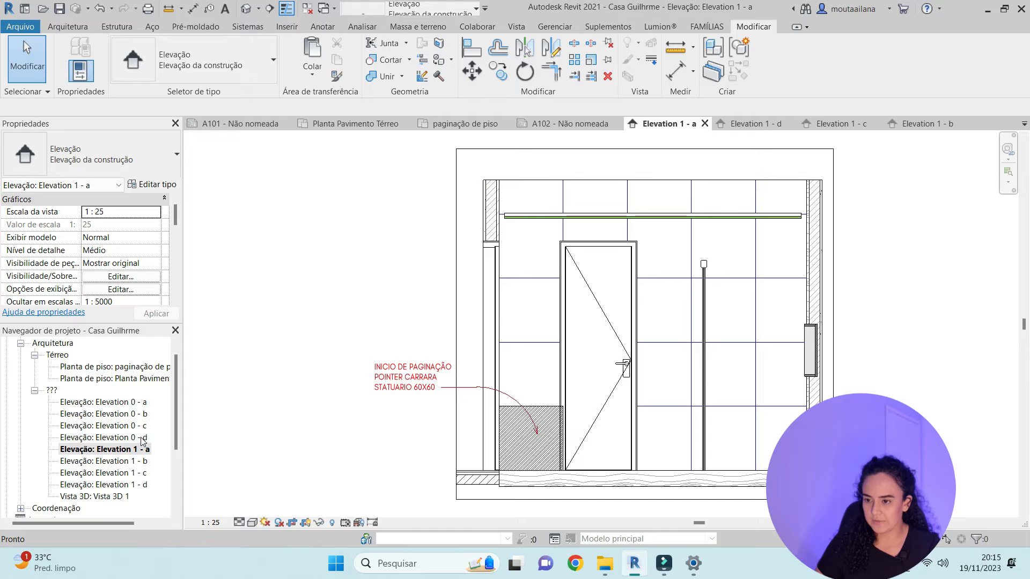
{"action": "scroll", "coordinate": [824, 339], "scroll_direction": "up", "scroll_amount": 3}
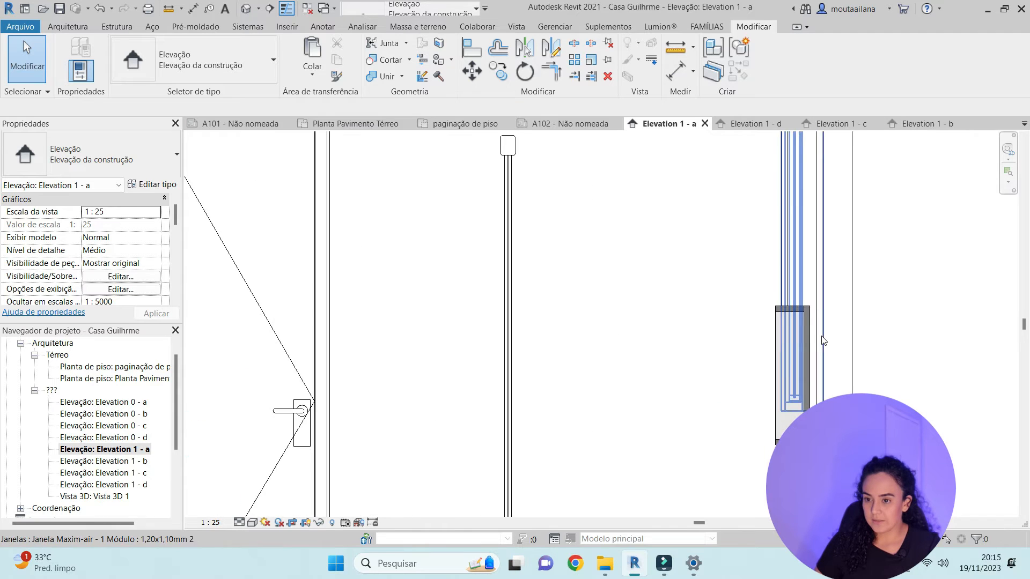
{"action": "scroll", "coordinate": [483, 348], "scroll_direction": "down", "scroll_amount": 2}
{"action": "left_click", "coordinate": [105, 448]}
{"action": "double_click", "coordinate": [106, 437]}
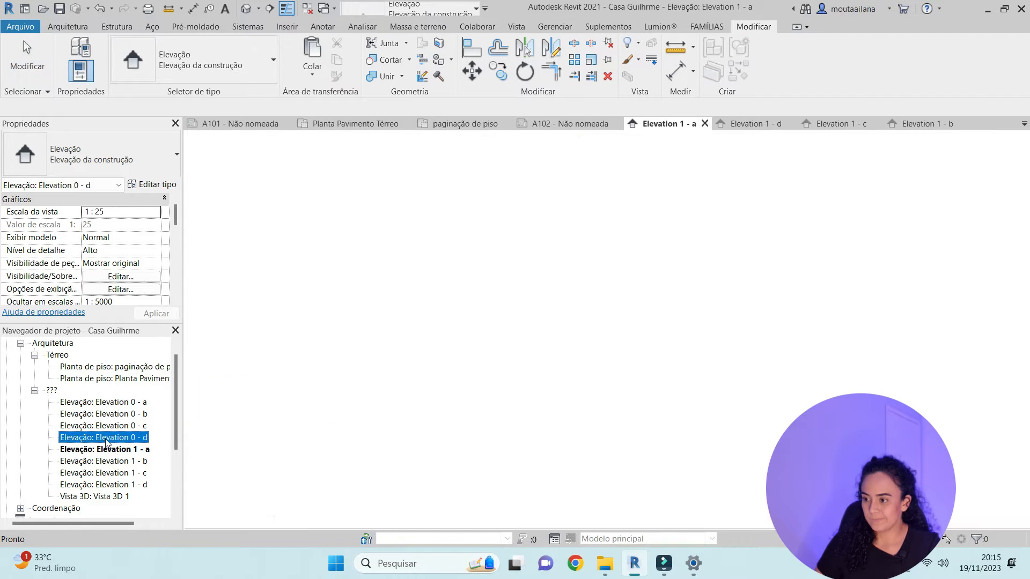
{"action": "double_click", "coordinate": [105, 450]}
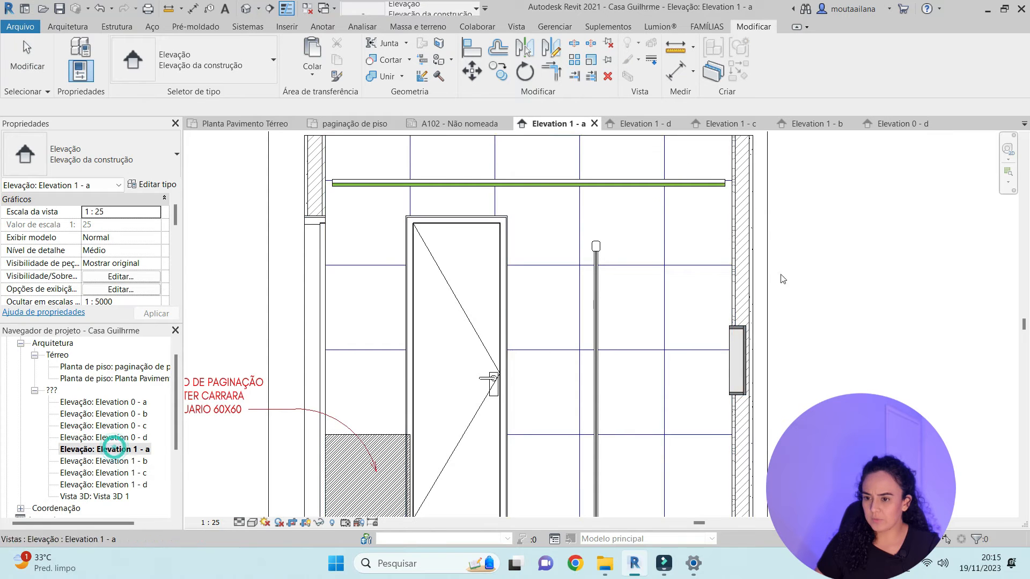
{"action": "scroll", "coordinate": [688, 360], "scroll_direction": "up", "scroll_amount": 3}
{"action": "scroll", "coordinate": [684, 321], "scroll_direction": "down", "scroll_amount": 2}
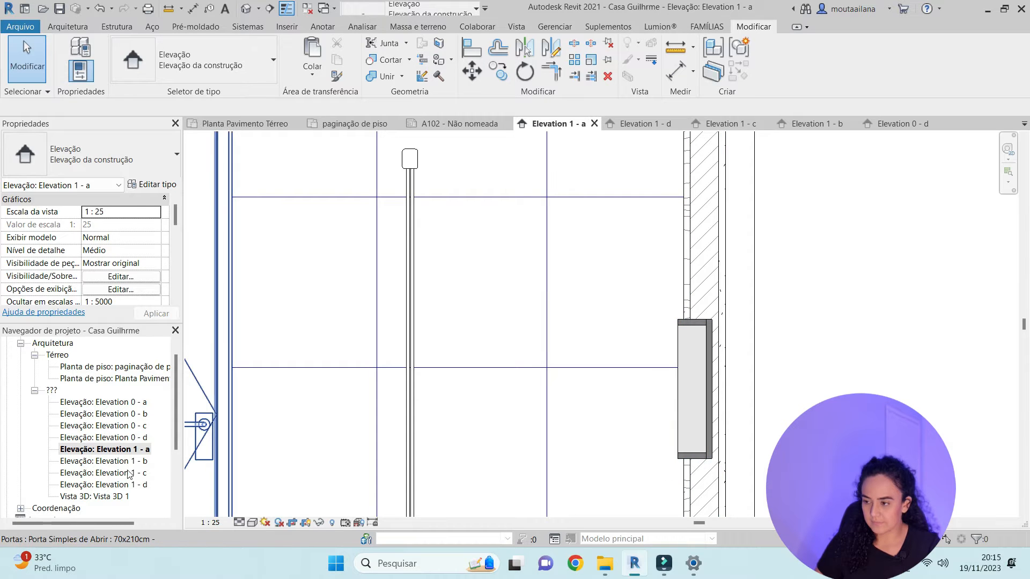
Open Elevations 0 - d, 0 - c, 0 - b and 0 - a in turn to check their wall tile layouts and starting tiles
{"action": "double_click", "coordinate": [107, 437]}
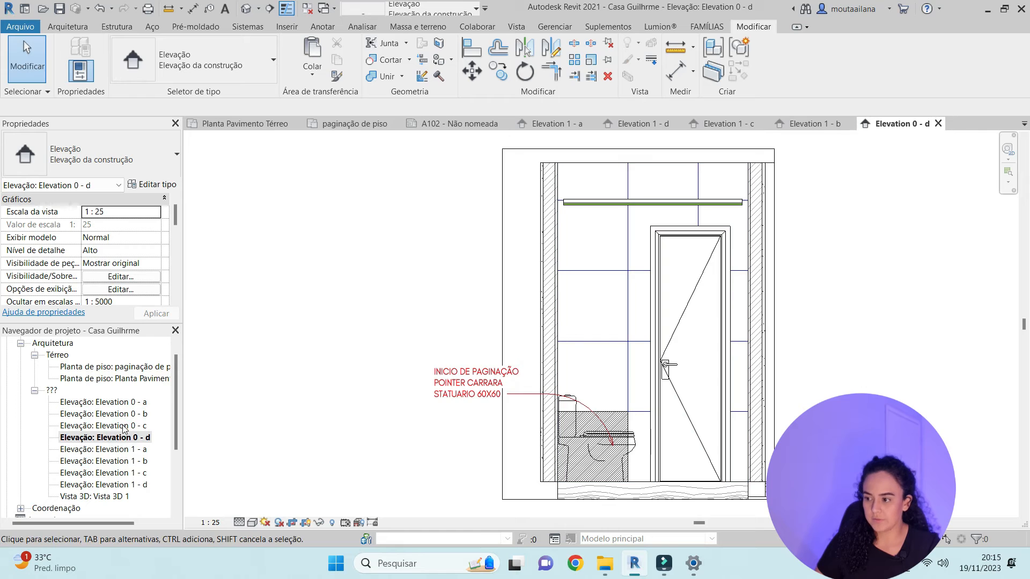
{"action": "double_click", "coordinate": [119, 425]}
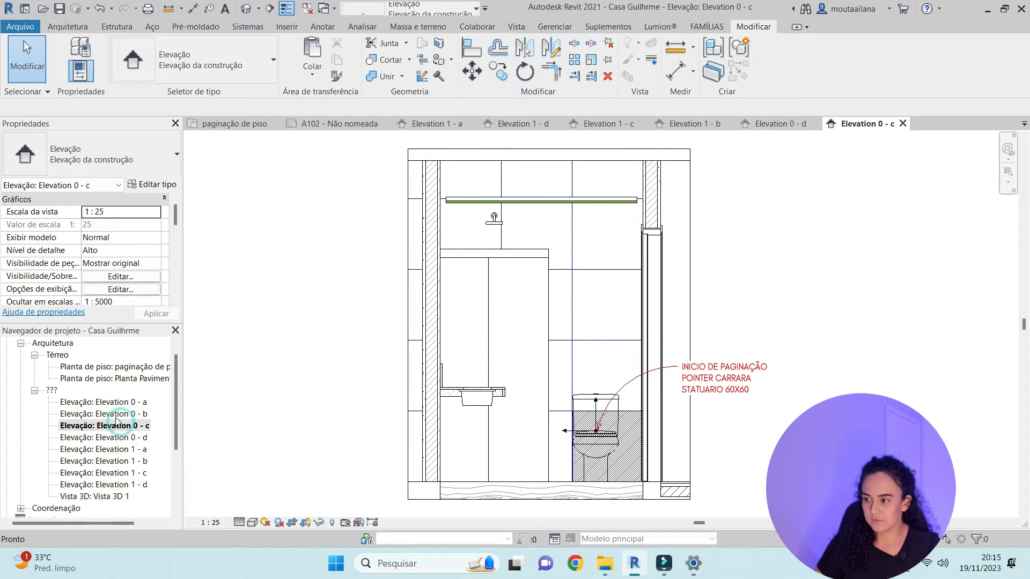
{"action": "left_click", "coordinate": [510, 269]}
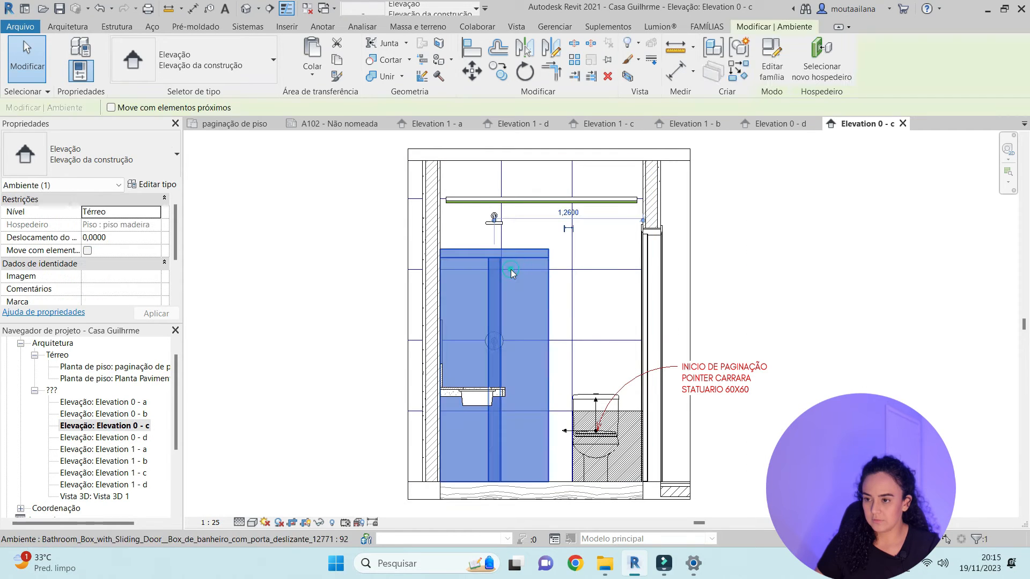
{"action": "left_click", "coordinate": [122, 413]}
{"action": "double_click", "coordinate": [123, 413]}
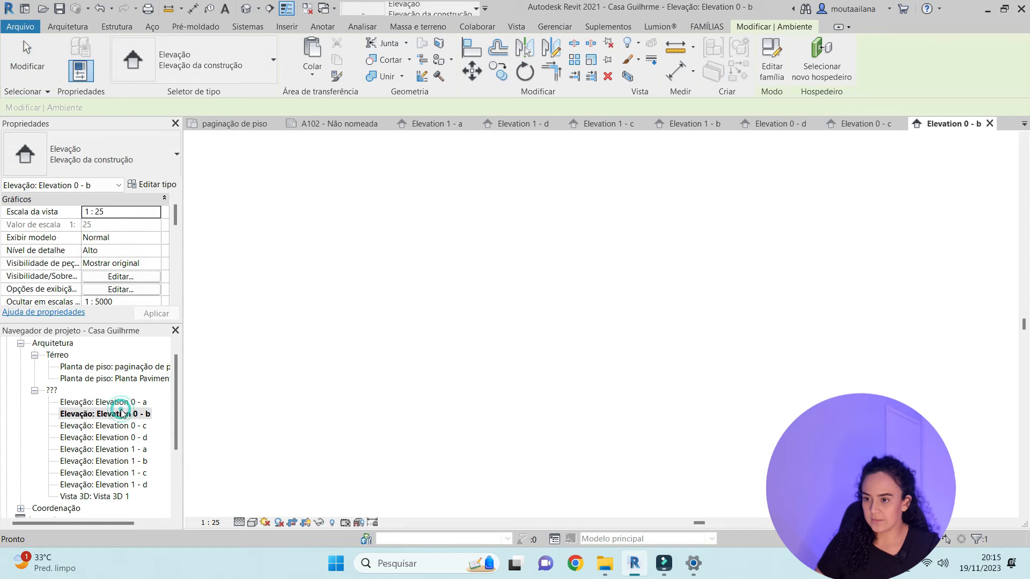
{"action": "left_click", "coordinate": [718, 202]}
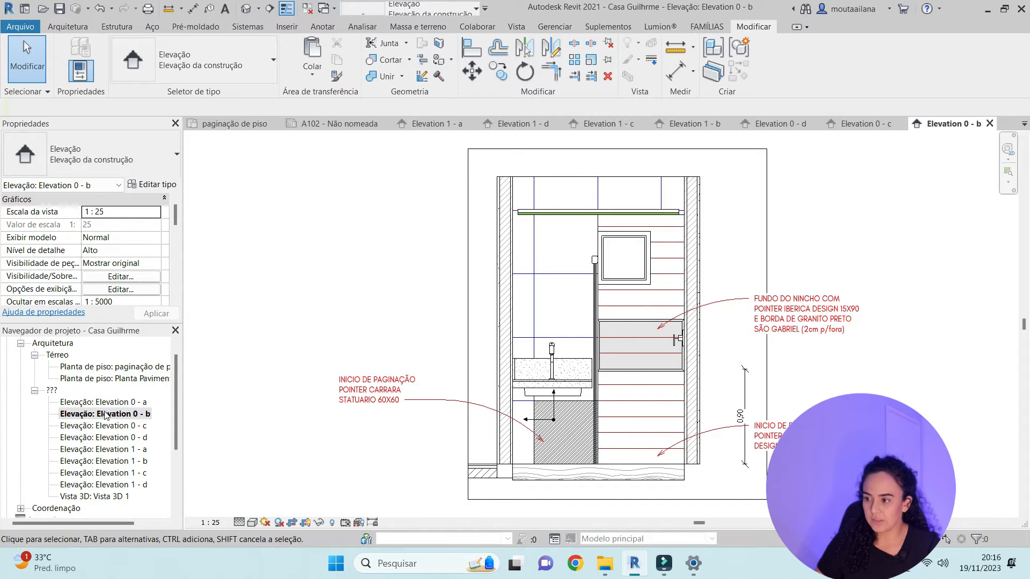
{"action": "double_click", "coordinate": [118, 402]}
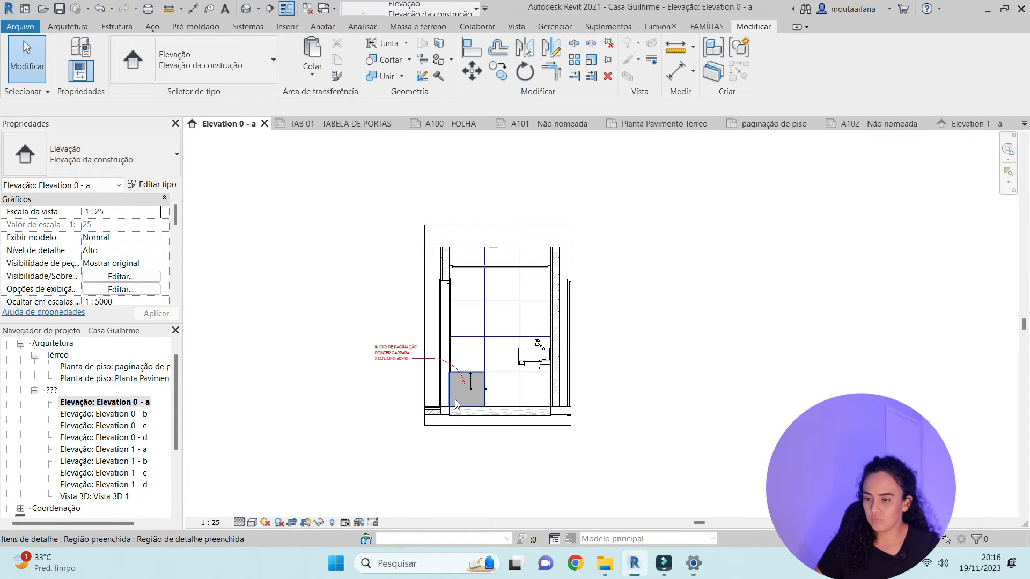
Open the paginação de piso floor plan and view the whole tile layout
{"action": "double_click", "coordinate": [119, 378]}
{"action": "double_click", "coordinate": [115, 367]}
{"action": "scroll", "coordinate": [510, 301], "scroll_direction": "down", "scroll_amount": 5}
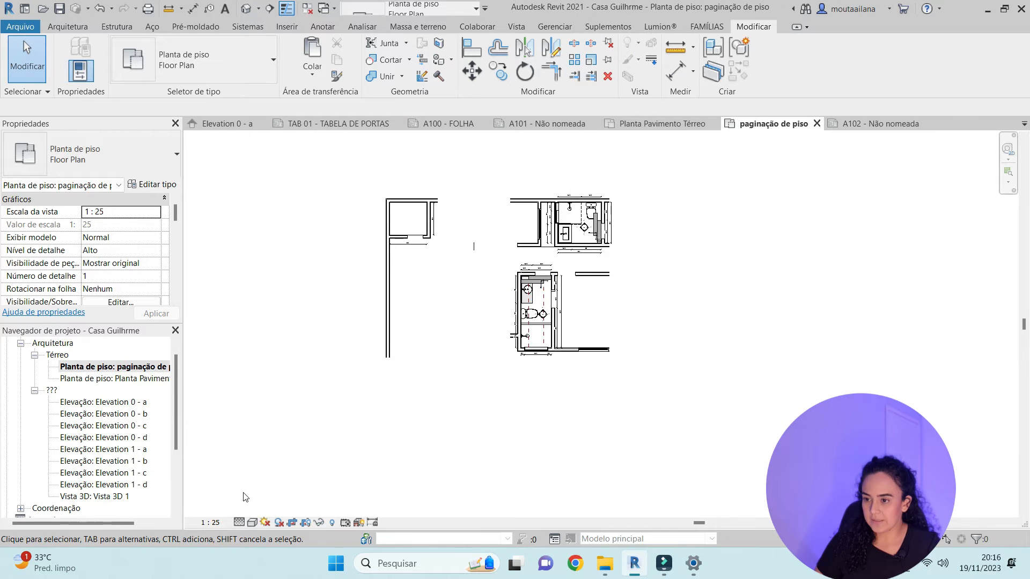
{"action": "scroll", "coordinate": [70, 429], "scroll_direction": "down", "scroll_amount": 3}
Open sheet A101 and check its floor plan viewport
{"action": "double_click", "coordinate": [59, 437]}
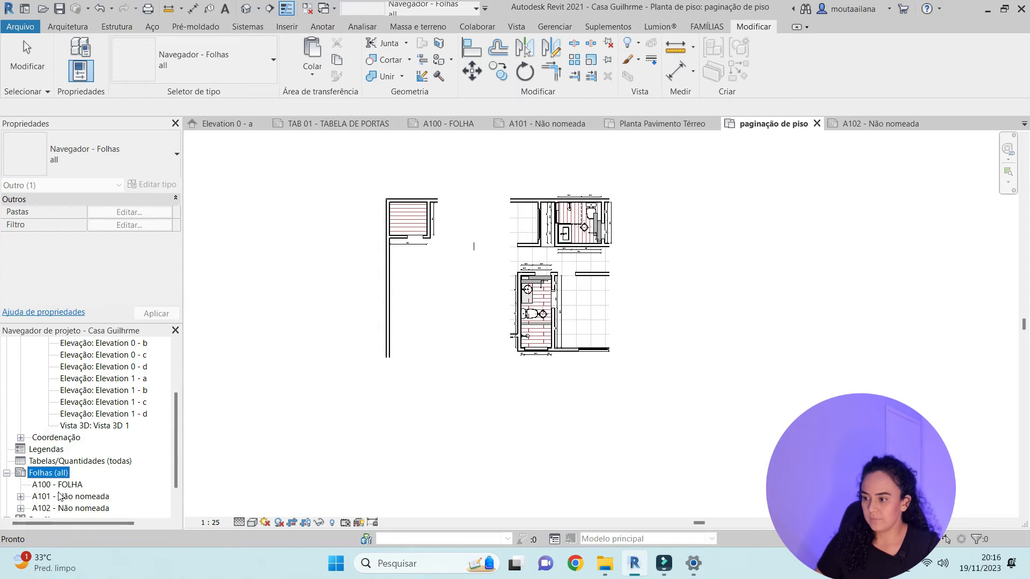
{"action": "scroll", "coordinate": [59, 496], "scroll_direction": "down", "scroll_amount": 1}
{"action": "double_click", "coordinate": [59, 484]}
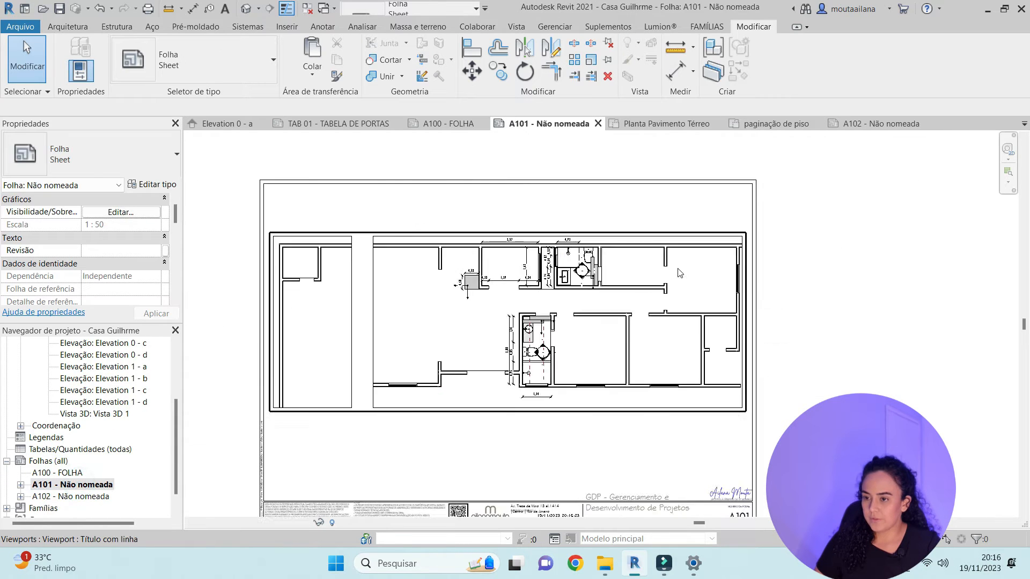
{"action": "scroll", "coordinate": [679, 273], "scroll_direction": "down", "scroll_amount": 2}
{"action": "scroll", "coordinate": [596, 256], "scroll_direction": "up", "scroll_amount": 1}
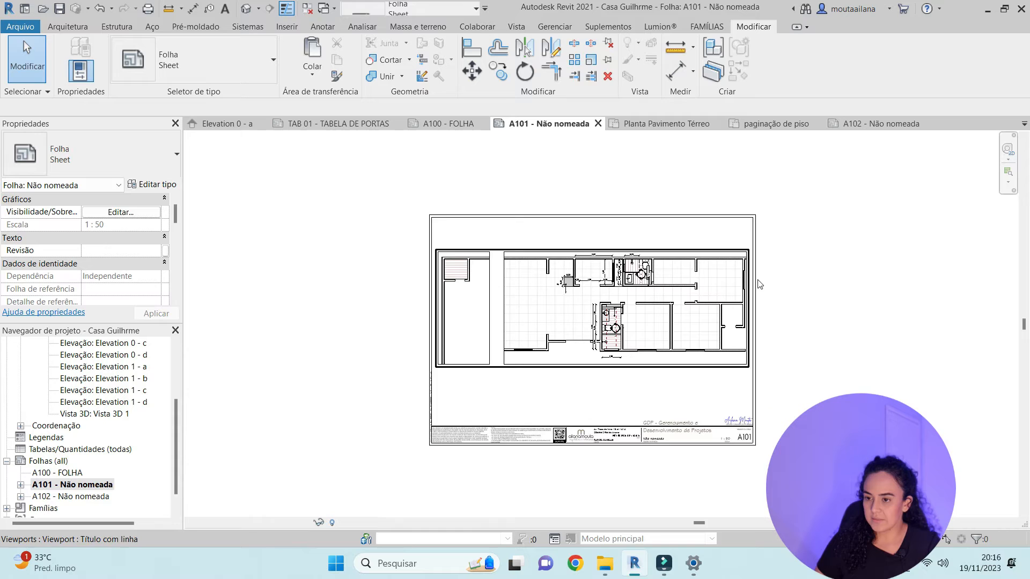
{"action": "left_click", "coordinate": [551, 339]}
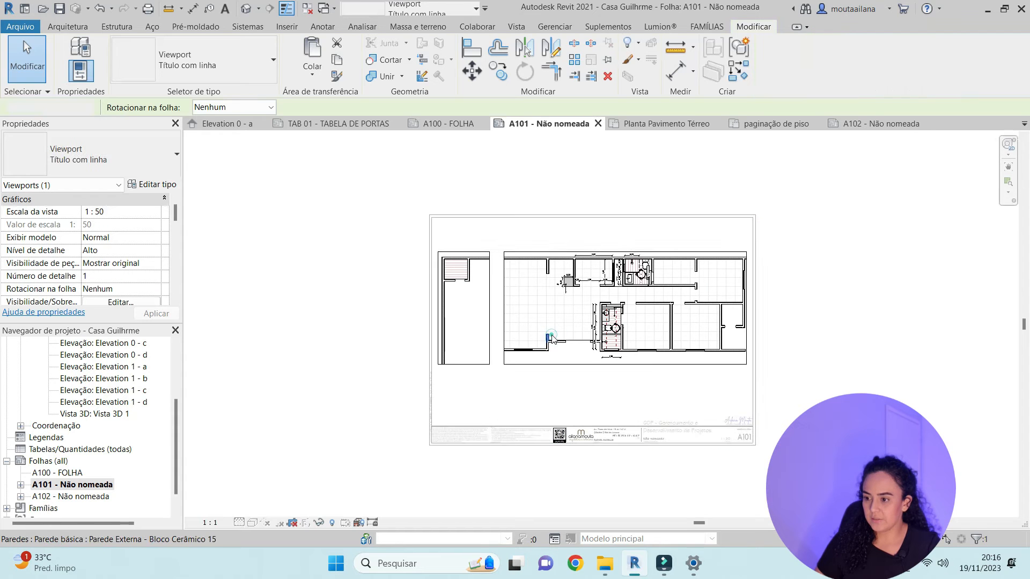
{"action": "double_click", "coordinate": [551, 338]}
{"action": "double_click", "coordinate": [343, 355]}
Open sheet A102 and examine the placed paginação de piso plan
{"action": "double_click", "coordinate": [72, 496]}
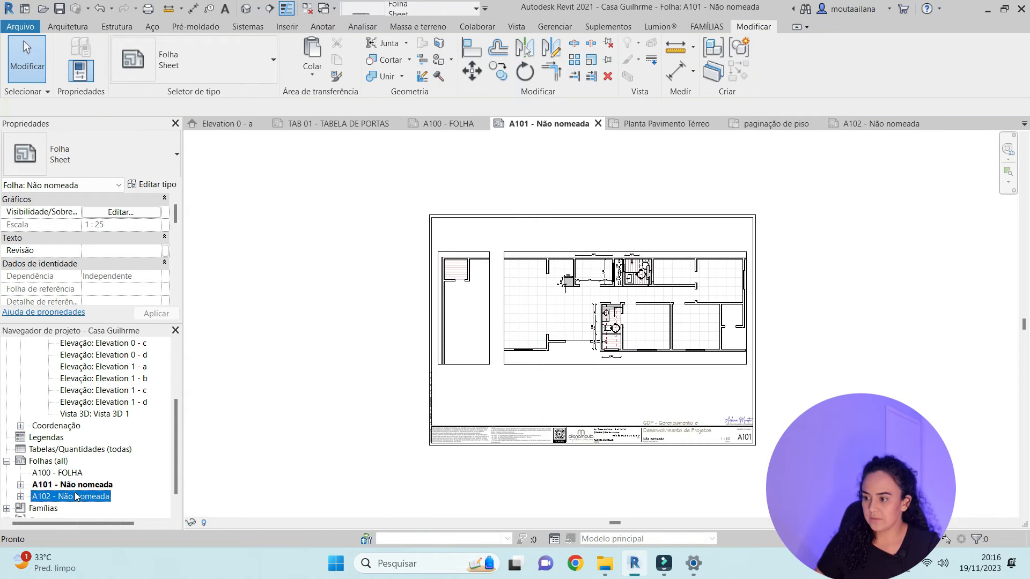
{"action": "scroll", "coordinate": [509, 298], "scroll_direction": "down", "scroll_amount": 6}
{"action": "scroll", "coordinate": [494, 242], "scroll_direction": "up", "scroll_amount": 4}
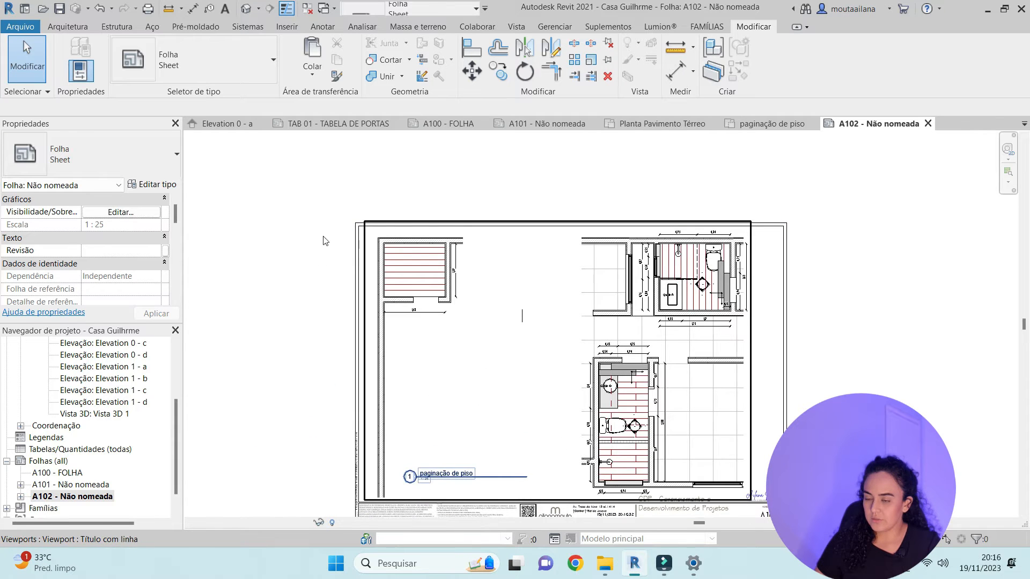
Create a new sheet with the A3 métrico title block
{"action": "right_click", "coordinate": [63, 460]}
{"action": "left_click", "coordinate": [136, 354]}
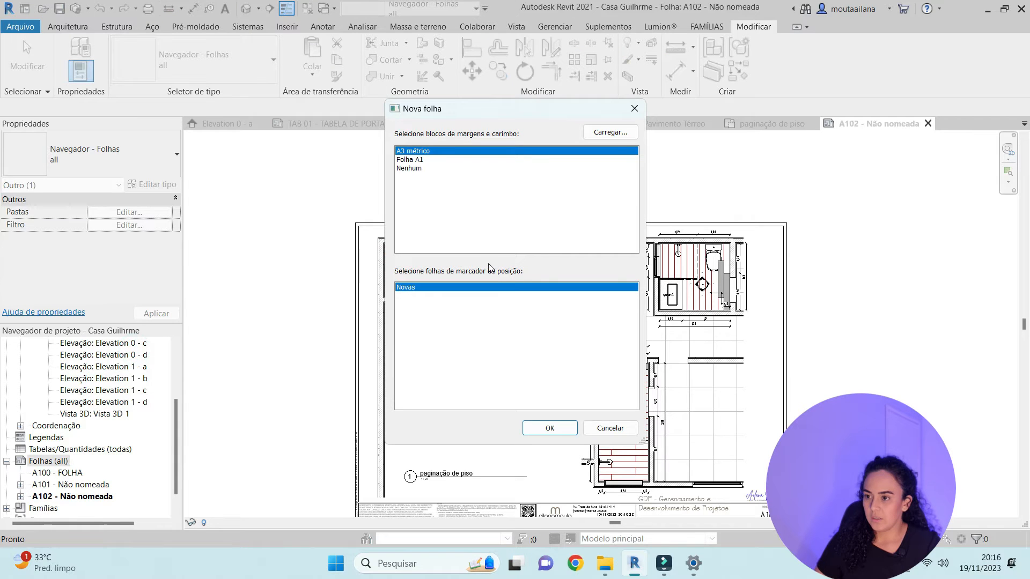
{"action": "left_click", "coordinate": [547, 427]}
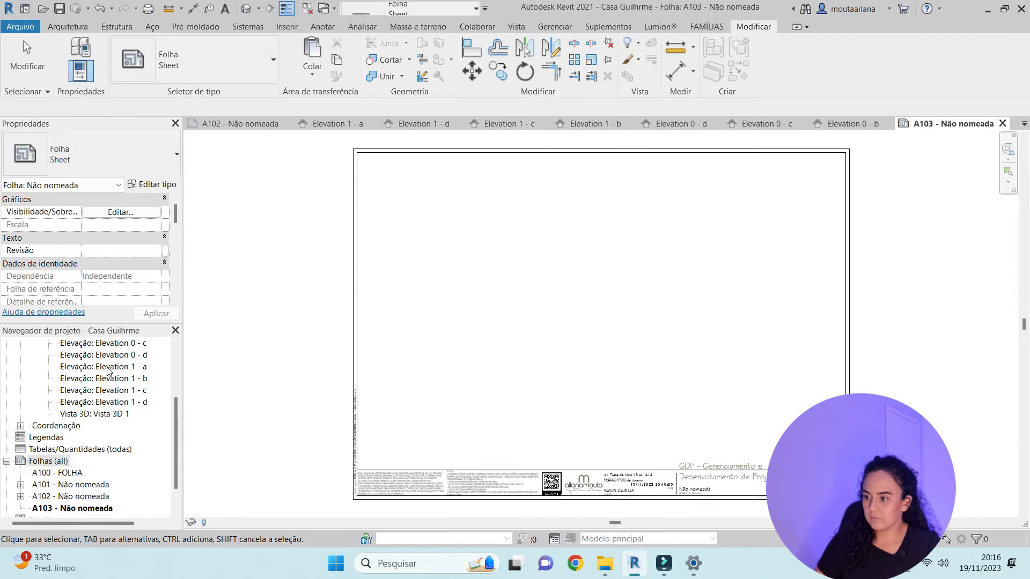
Place Elevations 0 - a, 0 - b and 0 - c side by side along the upper part of the new sheet
{"action": "left_click_drag", "start_coordinate": [107, 358], "coordinate": [442, 245]}
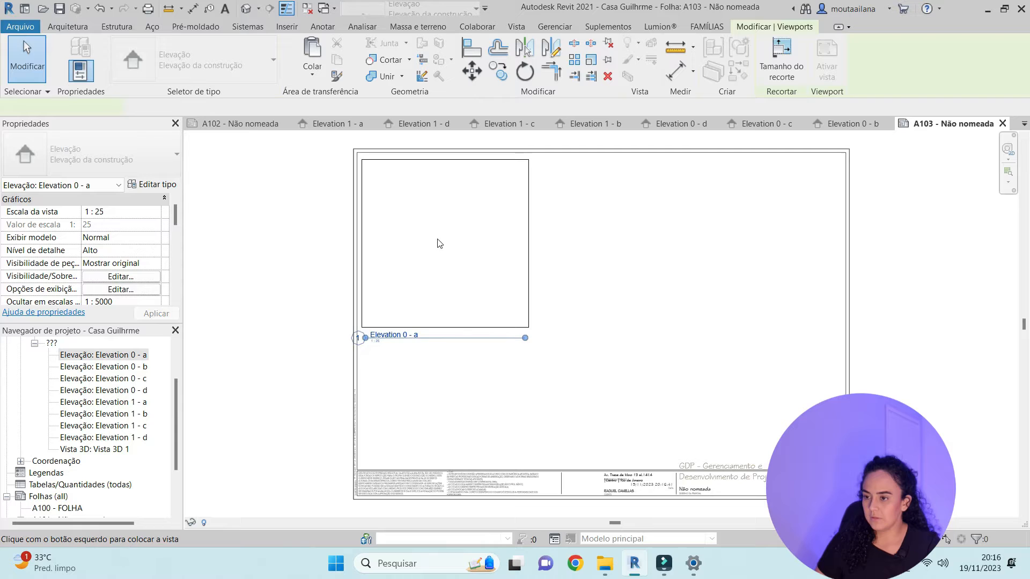
{"action": "left_click", "coordinate": [441, 244]}
{"action": "left_click", "coordinate": [122, 367]}
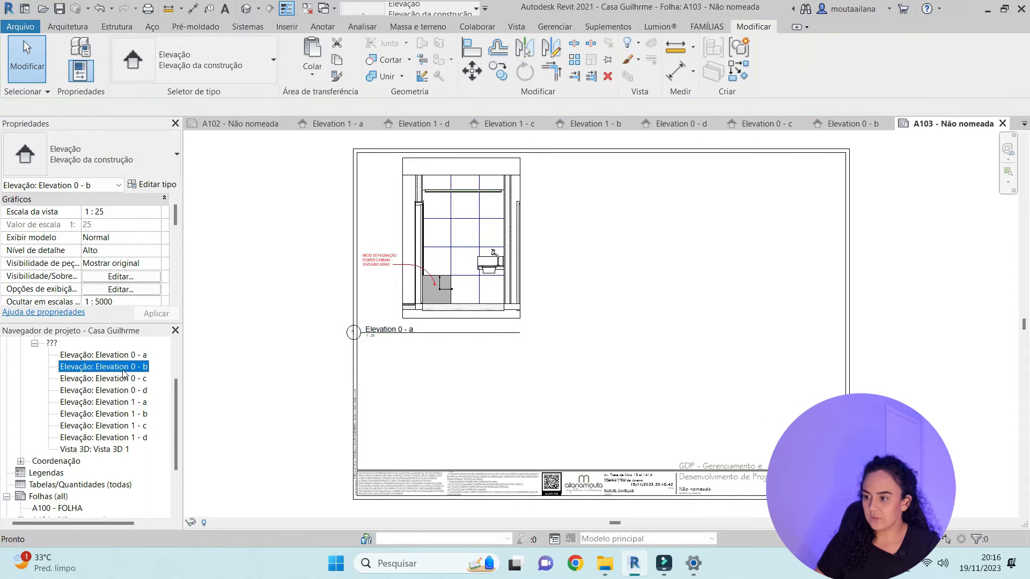
{"action": "left_click", "coordinate": [654, 244]}
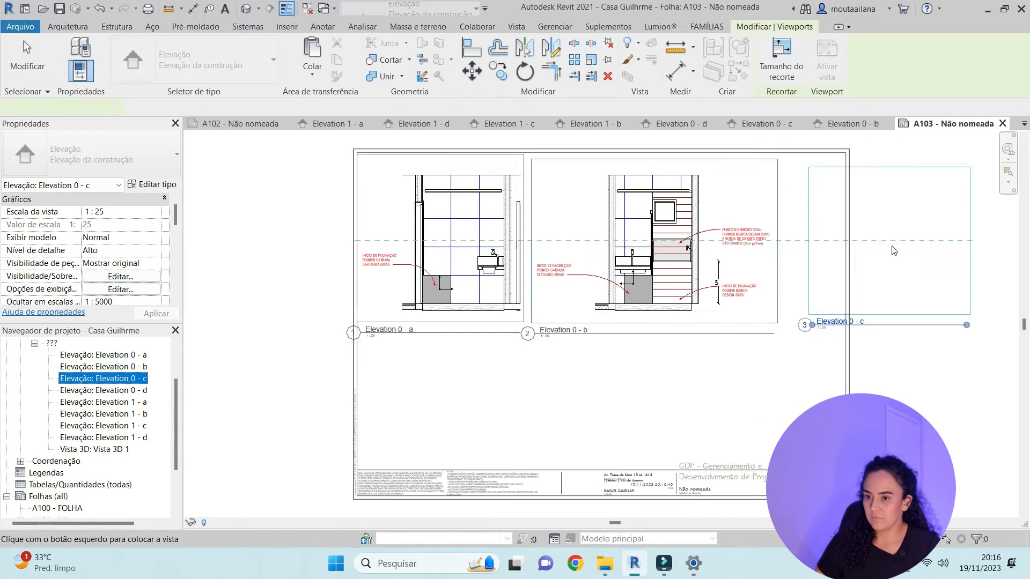
Activate Elevation 0 - a on the sheet and move its starting-tile note to the opposite side of the drawing
{"action": "double_click", "coordinate": [409, 239]}
{"action": "scroll", "coordinate": [450, 187], "scroll_direction": "up", "scroll_amount": 3}
{"action": "left_click", "coordinate": [343, 299]}
{"action": "left_click_drag", "start_coordinate": [343, 300], "coordinate": [589, 336]}
{"action": "scroll", "coordinate": [504, 348], "scroll_direction": "down", "scroll_amount": 2}
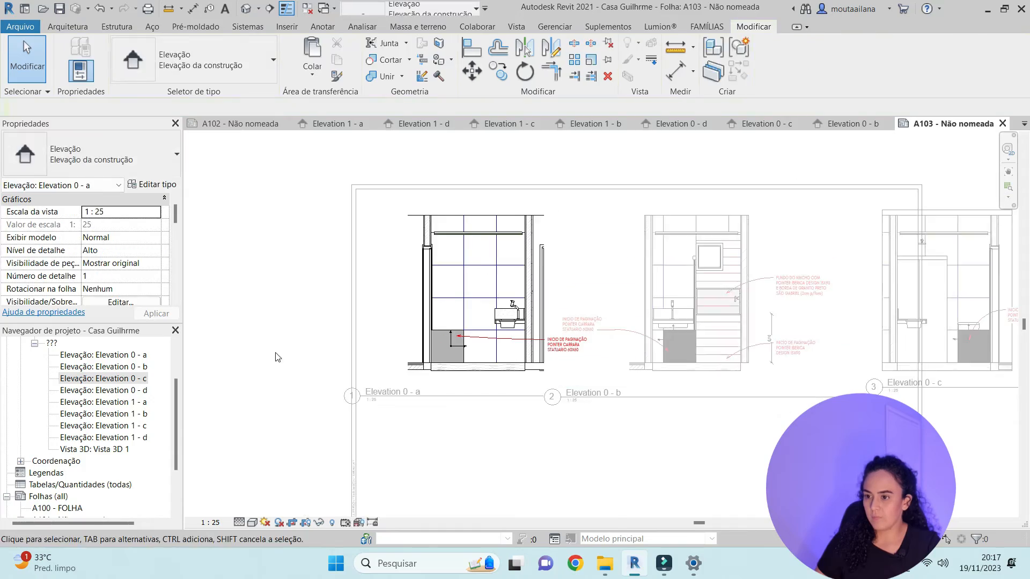
{"action": "double_click", "coordinate": [451, 427]}
Shorten and reposition the title of Elevation 0 - a beneath its view, and move Elevation 0 - b closer to it
{"action": "left_click_drag", "start_coordinate": [491, 301], "coordinate": [451, 300]}
{"action": "left_click_drag", "start_coordinate": [503, 397], "coordinate": [387, 397]}
{"action": "left_click_drag", "start_coordinate": [351, 392], "coordinate": [428, 383]}
{"action": "left_click_drag", "start_coordinate": [678, 272], "coordinate": [615, 271]}
Activate Elevation 0 - b and move its POINTER CARRARA starting-tile note closer to the drawing
{"action": "double_click", "coordinate": [616, 279]}
{"action": "scroll", "coordinate": [480, 338], "scroll_direction": "up", "scroll_amount": 2}
{"action": "left_click_drag", "start_coordinate": [478, 320], "coordinate": [521, 314]}
{"action": "scroll", "coordinate": [826, 224], "scroll_direction": "up", "scroll_amount": 1}
Activate Elevation 0 - c on the sheet and move its starting-tile note to the side facing Elevation 0 - b
{"action": "double_click", "coordinate": [797, 249]}
{"action": "left_click", "coordinate": [830, 209]}
{"action": "scroll", "coordinate": [770, 361], "scroll_direction": "down", "scroll_amount": 3}
{"action": "double_click", "coordinate": [657, 307]}
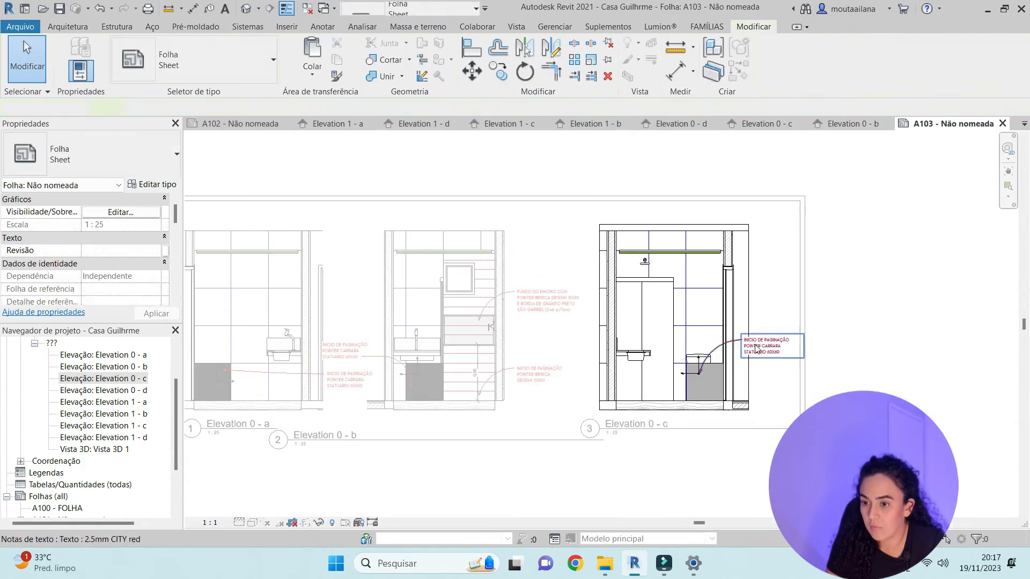
{"action": "scroll", "coordinate": [658, 307], "scroll_direction": "down", "scroll_amount": 1}
Place Elevation 0 - d on the sheet below Elevation 0 - a
{"action": "left_click", "coordinate": [657, 307]}
{"action": "scroll", "coordinate": [338, 340], "scroll_direction": "up", "scroll_amount": 2}
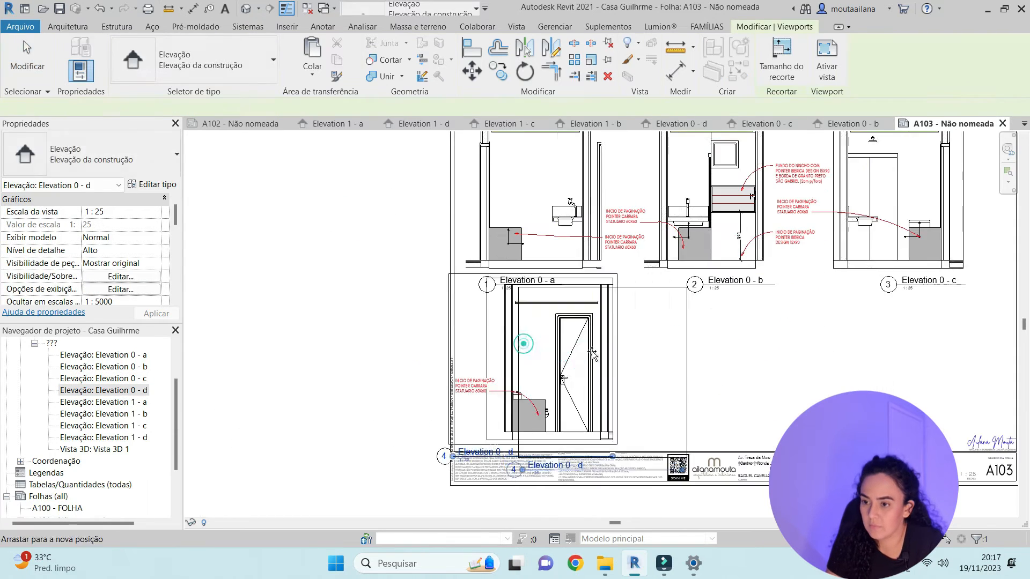
{"action": "scroll", "coordinate": [760, 365], "scroll_direction": "down", "scroll_amount": 3}
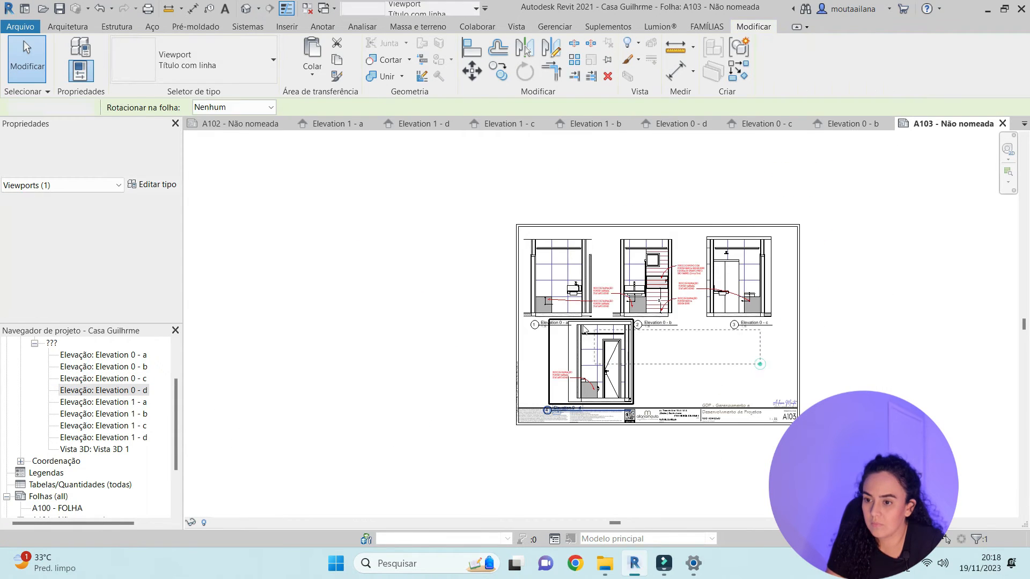
{"action": "left_click", "coordinate": [802, 268]}
{"action": "scroll", "coordinate": [677, 359], "scroll_direction": "up", "scroll_amount": 3}
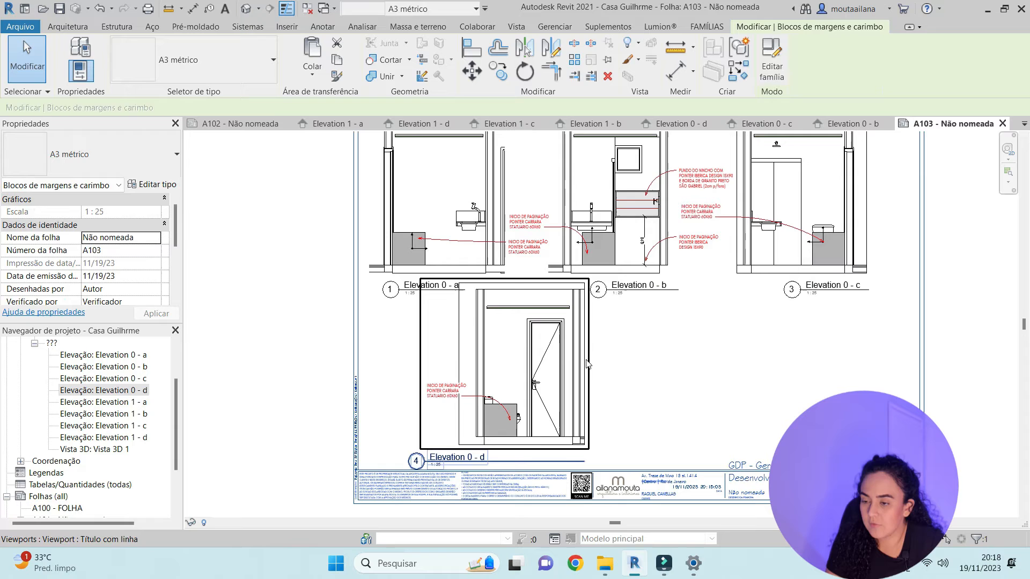
Activate Elevation 0 - d and hide its crop region
{"action": "left_click", "coordinate": [525, 371]}
{"action": "double_click", "coordinate": [525, 371]}
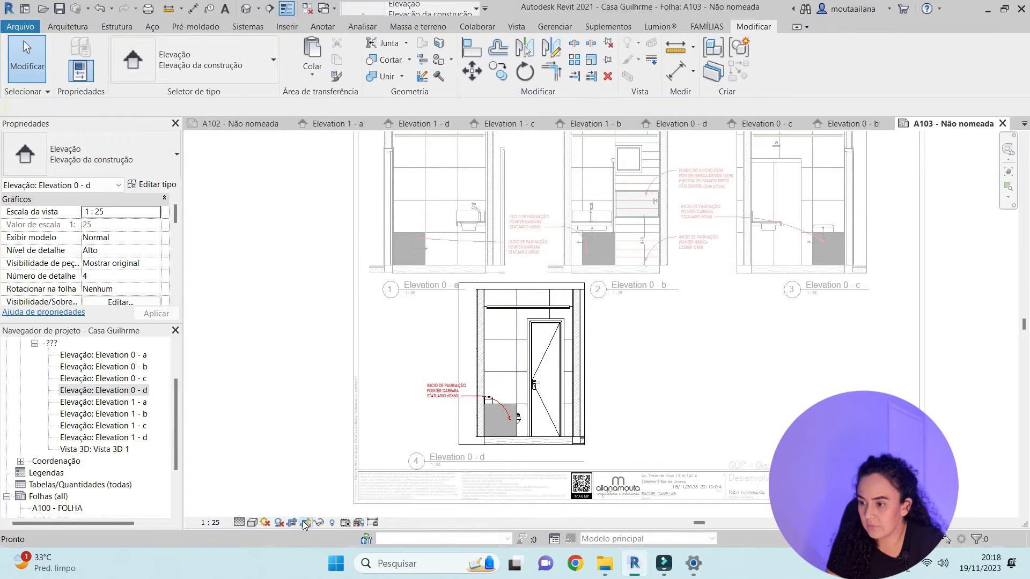
{"action": "double_click", "coordinate": [271, 395]}
Shorten the title line of Elevation 0 - d and move the title beside the lower corner of its view
{"action": "left_click", "coordinate": [542, 421]}
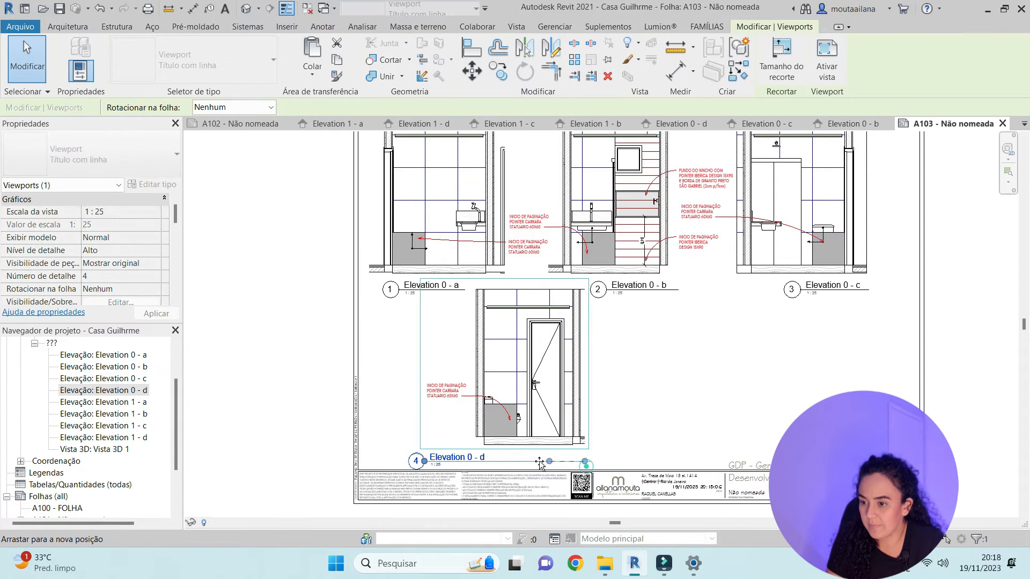
{"action": "left_click", "coordinate": [412, 357]}
{"action": "left_click_drag", "start_coordinate": [455, 450], "coordinate": [622, 424]}
{"action": "left_click_drag", "start_coordinate": [542, 331], "coordinate": [543, 345]}
Move Elevation 0 - c below Elevation 0 - b and place its title beside the view
{"action": "scroll", "coordinate": [543, 345], "scroll_direction": "down", "scroll_amount": 3}
{"action": "left_click", "coordinate": [826, 267]}
{"action": "left_click_drag", "start_coordinate": [730, 226], "coordinate": [718, 346]}
{"action": "scroll", "coordinate": [719, 415], "scroll_direction": "up", "scroll_amount": 2}
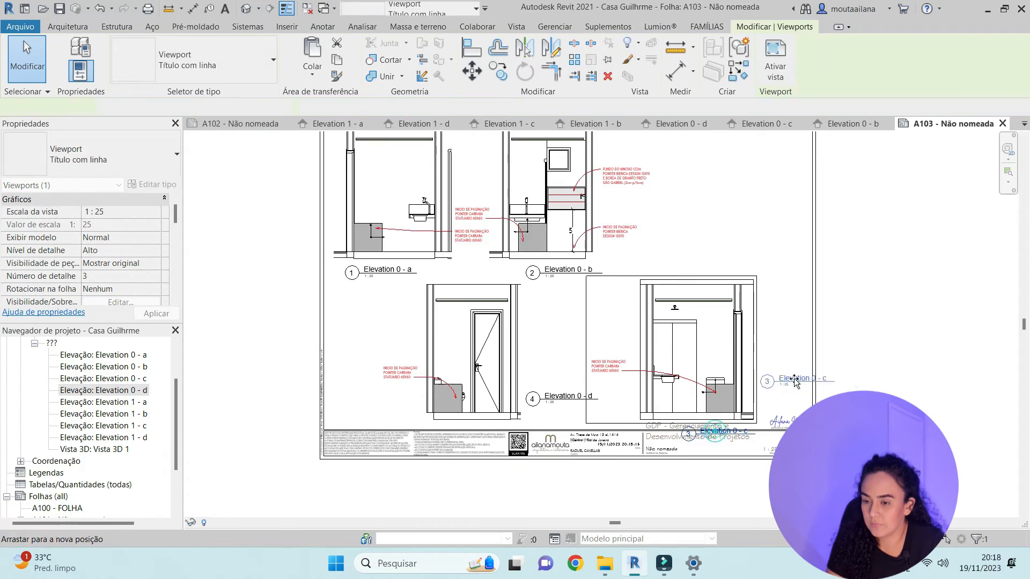
{"action": "left_click_drag", "start_coordinate": [757, 418], "coordinate": [796, 387]}
Shift Elevations 0 - b and 0 - a sideways, and move the starting-tile notes of 0 - a and 0 - c to their opposite sides
{"action": "left_click_drag", "start_coordinate": [481, 197], "coordinate": [554, 198]}
{"action": "left_click_drag", "start_coordinate": [397, 200], "coordinate": [450, 199]}
{"action": "double_click", "coordinate": [450, 199]}
{"action": "left_click_drag", "start_coordinate": [507, 229], "coordinate": [346, 195]}
{"action": "left_click_drag", "start_coordinate": [590, 358], "coordinate": [757, 358]}
Move the titles of Elevations 0 - b and 0 - a beside the lower corners of their views
{"action": "scroll", "coordinate": [683, 374], "scroll_direction": "up", "scroll_amount": 2}
{"action": "left_click", "coordinate": [587, 237]}
{"action": "left_click_drag", "start_coordinate": [612, 247], "coordinate": [686, 210]}
{"action": "left_click_drag", "start_coordinate": [371, 235], "coordinate": [558, 209]}
Adjust the positions of Elevations 0 - c and 0 - d to line them up in the sheet's lower row
{"action": "scroll", "coordinate": [453, 349], "scroll_direction": "down", "scroll_amount": 3}
{"action": "left_click_drag", "start_coordinate": [638, 343], "coordinate": [611, 343]}
{"action": "scroll", "coordinate": [773, 333], "scroll_direction": "up", "scroll_amount": 1}
{"action": "left_click_drag", "start_coordinate": [691, 342], "coordinate": [409, 321]}
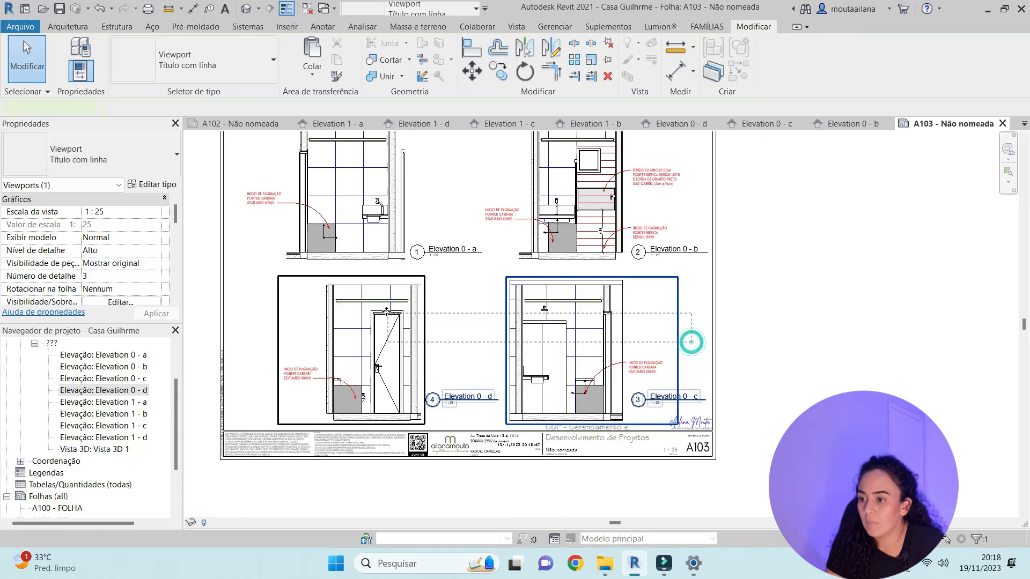
{"action": "scroll", "coordinate": [569, 393], "scroll_direction": "down", "scroll_amount": 2}
{"action": "left_click", "coordinate": [415, 257]}
{"action": "scroll", "coordinate": [81, 426], "scroll_direction": "down", "scroll_amount": 2}
Create another new sheet with the A3 métrico title block for the second bathroom's elevations
{"action": "right_click", "coordinate": [51, 425]}
{"action": "left_click", "coordinate": [80, 433]}
{"action": "left_click", "coordinate": [569, 434]}
Place Elevation 1 - a on the new sheet, then shorten its title line and move the title beside the view
{"action": "left_click_drag", "start_coordinate": [103, 379], "coordinate": [469, 230]}
{"action": "left_click", "coordinate": [469, 230]}
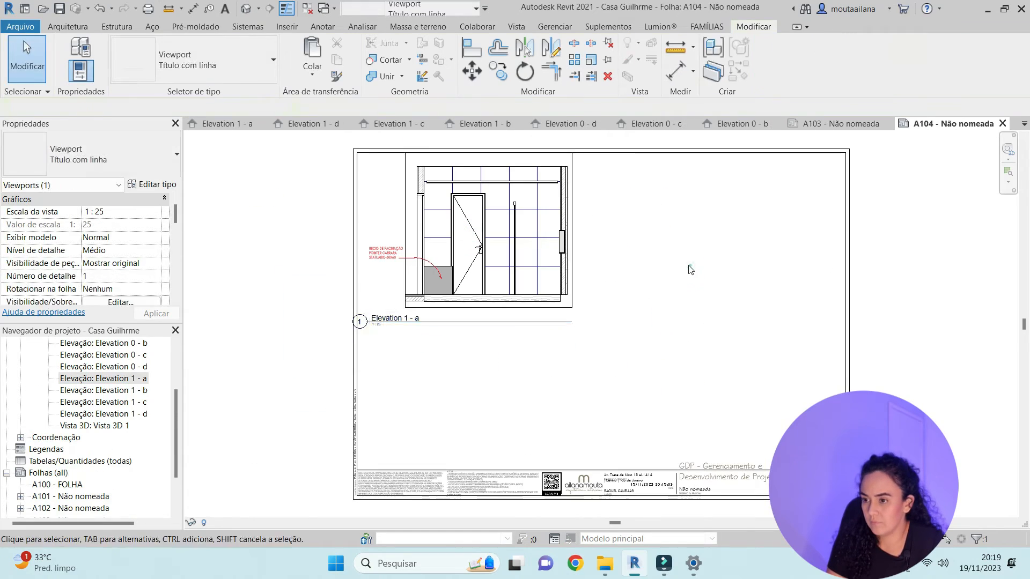
{"action": "left_click_drag", "start_coordinate": [572, 321], "coordinate": [424, 322]}
{"action": "left_click_drag", "start_coordinate": [395, 320], "coordinate": [618, 282]}
Place Elevation 1 - b beside Elevation 1 - a and move its title next to the view's lower corner
{"action": "left_click_drag", "start_coordinate": [103, 391], "coordinate": [727, 234]}
{"action": "left_click", "coordinate": [727, 233]}
{"action": "left_click_drag", "start_coordinate": [802, 325], "coordinate": [809, 293]}
Place Elevation 1 - c below Elevation 1 - a and move its title beside the view
{"action": "left_click_drag", "start_coordinate": [103, 402], "coordinate": [492, 388]}
{"action": "left_click", "coordinate": [487, 372]}
{"action": "left_click_drag", "start_coordinate": [403, 466], "coordinate": [597, 442]}
Place Elevation 1 - d below Elevation 1 - b and move its title beside the view
{"action": "left_click_drag", "start_coordinate": [103, 415], "coordinate": [734, 386]}
{"action": "left_click", "coordinate": [746, 379]}
{"action": "left_click", "coordinate": [838, 363]}
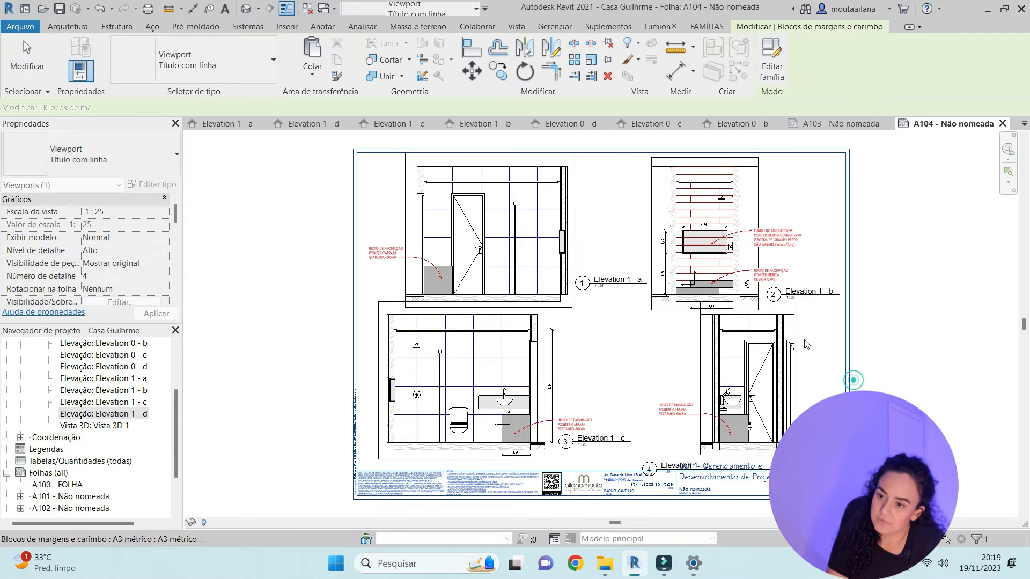
{"action": "left_click", "coordinate": [746, 353]}
{"action": "scroll", "coordinate": [745, 364], "scroll_direction": "up", "scroll_amount": 2}
{"action": "left_click_drag", "start_coordinate": [819, 502], "coordinate": [858, 458]}
Hide the crop regions of the Elevation 1 views on the sheet and open the Planta Pavimento Térreo floor plan
{"action": "double_click", "coordinate": [690, 231]}
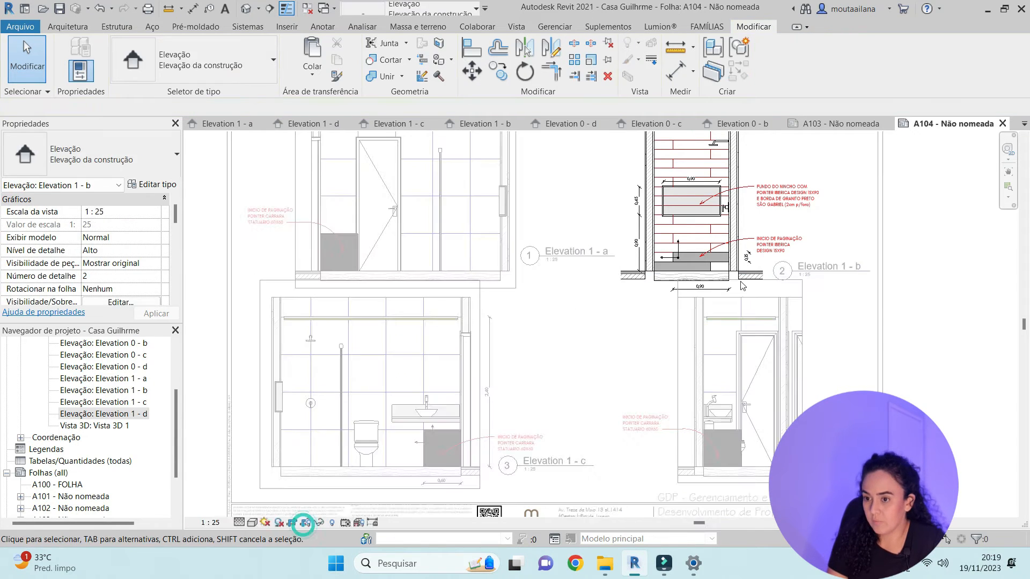
{"action": "left_click", "coordinate": [305, 522]}
{"action": "middle_click_drag", "start_coordinate": [539, 214], "coordinate": [505, 370]}
{"action": "left_click", "coordinate": [506, 179]}
{"action": "left_click_drag", "start_coordinate": [524, 409], "coordinate": [517, 409]}
{"action": "scroll", "coordinate": [536, 376], "scroll_direction": "down", "scroll_amount": 2}
{"action": "double_click", "coordinate": [636, 402]}
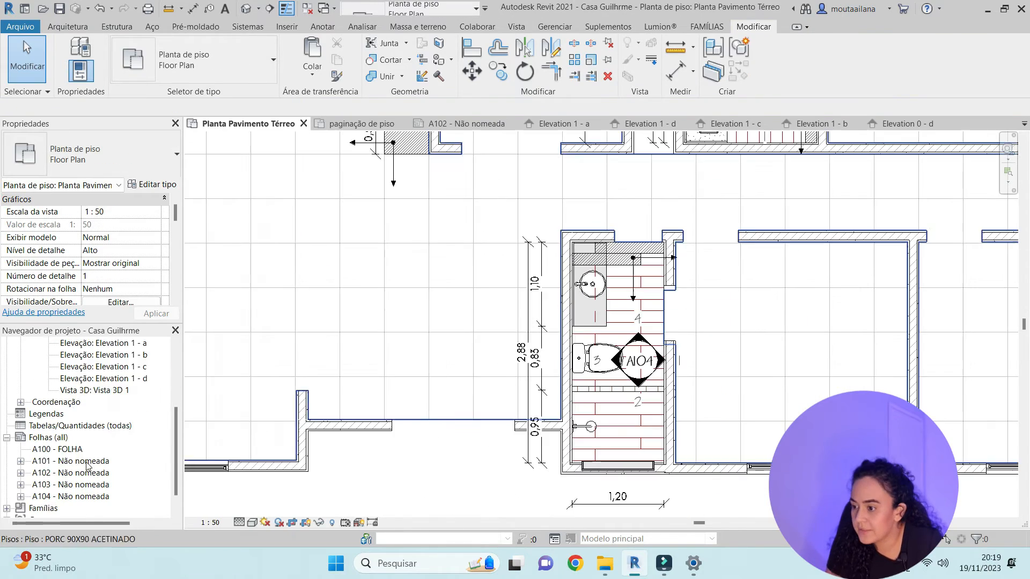
Renumber sheets A101 and A102 as PR01 and PR02, and delete sheet A100 - FOLHA
{"action": "right_click", "coordinate": [80, 461]}
{"action": "left_click", "coordinate": [122, 339]}
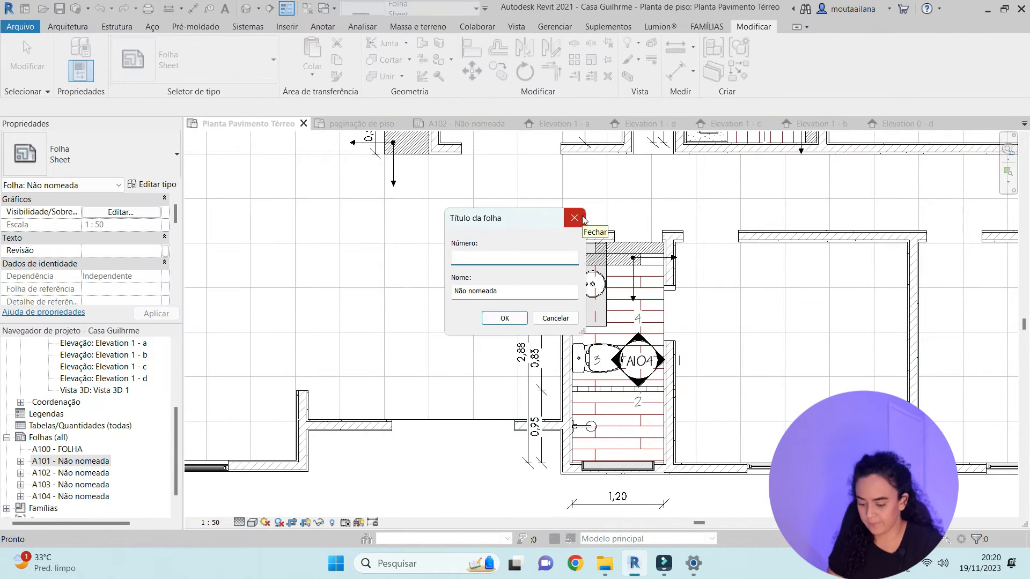
{"action": "key", "text": "Return"}
{"action": "right_click", "coordinate": [70, 461]}
{"action": "left_click", "coordinate": [121, 339]}
{"action": "type", "text": "PR02"}
{"action": "key", "text": "Return"}
{"action": "left_click", "coordinate": [133, 304]}
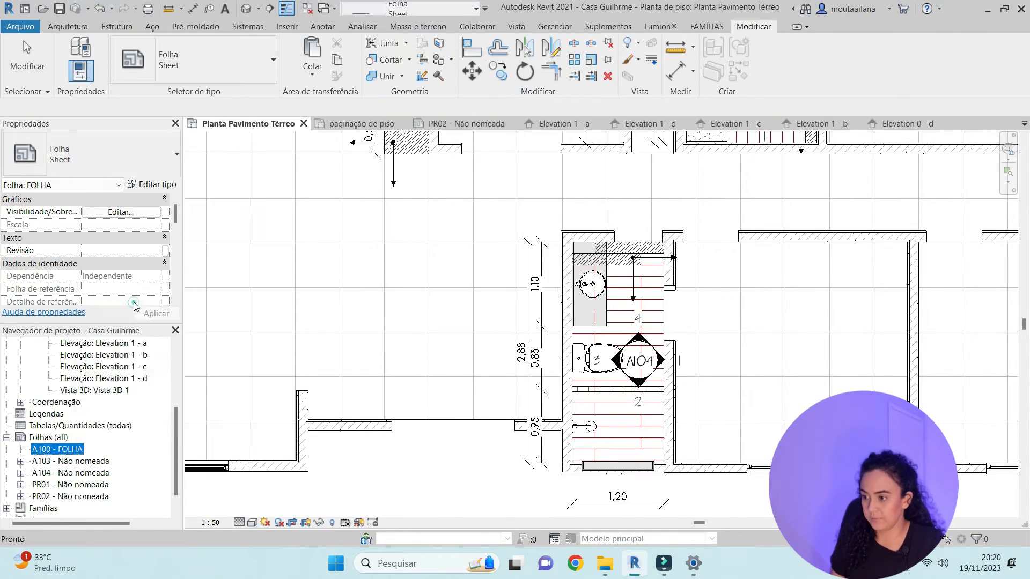
Renumber sheets A103 and A104 as PR03 and PR04
{"action": "right_click", "coordinate": [70, 449]}
{"action": "left_click", "coordinate": [121, 328]}
{"action": "type", "text": "PR003"}
{"action": "left_click", "coordinate": [504, 319]}
{"action": "right_click", "coordinate": [70, 484]}
{"action": "left_click", "coordinate": [121, 363]}
{"action": "type", "text": "PR03"}
{"action": "left_click", "coordinate": [505, 322]}
{"action": "right_click", "coordinate": [52, 451]}
{"action": "left_click", "coordinate": [108, 330]}
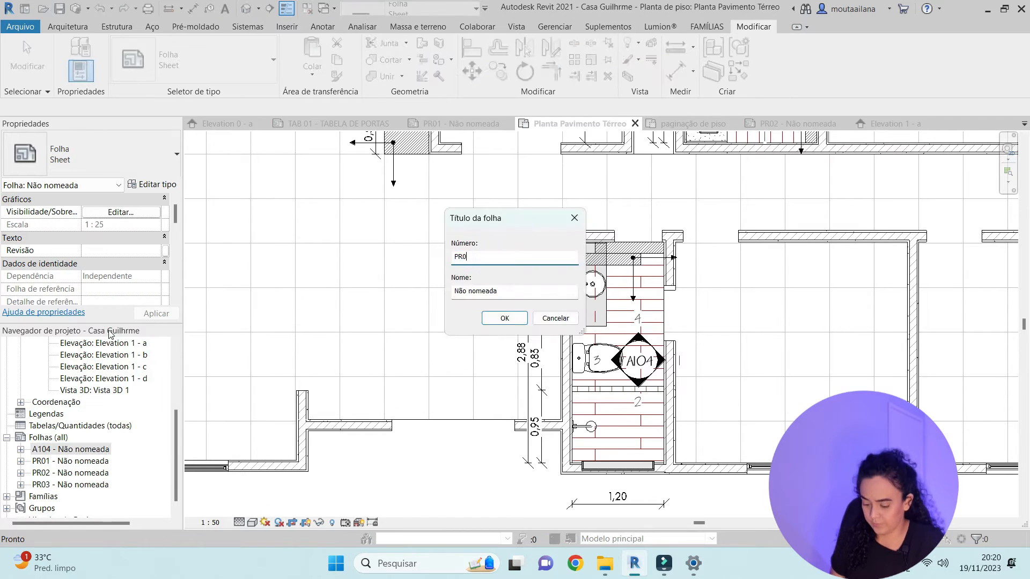
Rename elevations 1 - a to 1 - d as VT WC SOCIAL - 1 to 4, then shift their viewports slightly sideways on sheet PR04
{"action": "scroll", "coordinate": [100, 392], "scroll_direction": "up", "scroll_amount": 2}
{"action": "right_click", "coordinate": [114, 427]}
{"action": "left_click", "coordinate": [153, 315]}
{"action": "type", "text": "VT WC SOCIAL - 1"}
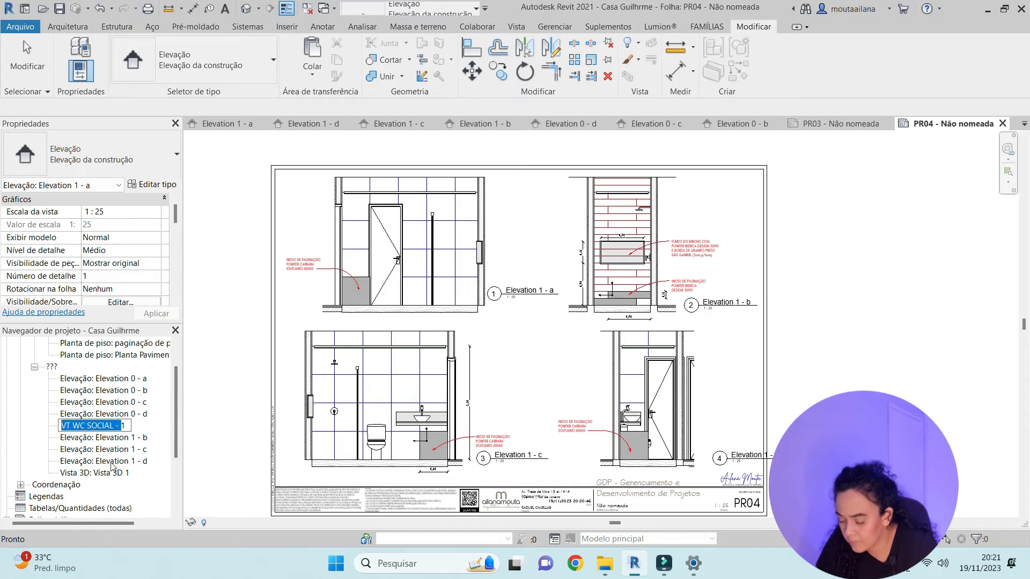
{"action": "right_click", "coordinate": [97, 422]}
{"action": "left_click", "coordinate": [134, 311]}
{"action": "type", "text": "VT WC SOCIAL -"}
{"action": "right_click", "coordinate": [138, 429]}
{"action": "left_click", "coordinate": [176, 318]}
{"action": "right_click", "coordinate": [136, 430]}
{"action": "left_click", "coordinate": [174, 319]}
{"action": "left_click_drag", "start_coordinate": [743, 456], "coordinate": [725, 456]}
{"action": "left_click", "coordinate": [409, 303]}
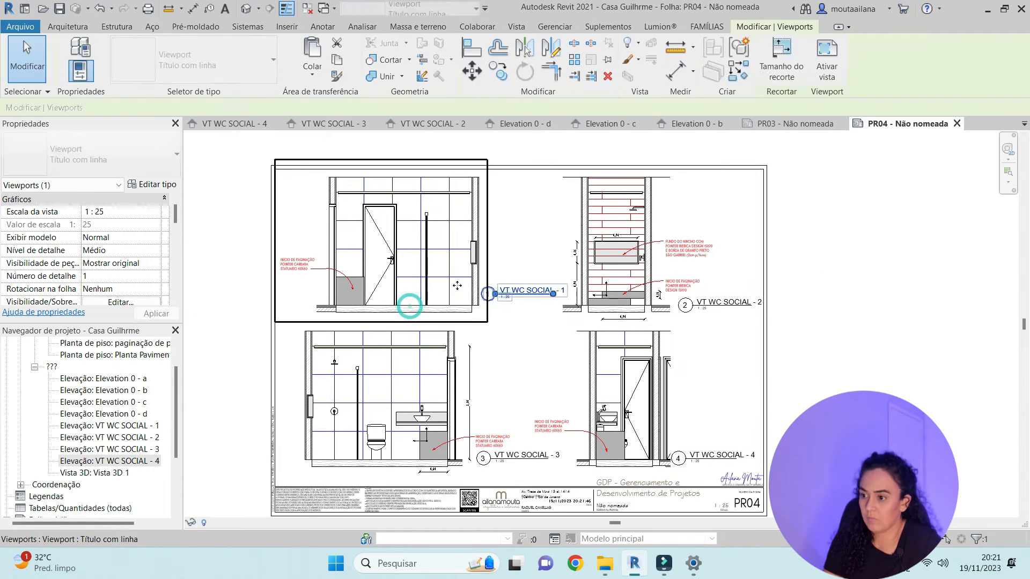
Rename elevations 0 - a to 0 - d as VT WC MASTER - 1 to 4
{"action": "double_click", "coordinate": [110, 379]}
{"action": "right_click", "coordinate": [110, 379]}
{"action": "left_click", "coordinate": [150, 268]}
{"action": "type", "text": "VT WC MA"}
{"action": "type", "text": "1"}
{"action": "key", "text": "Return"}
{"action": "right_click", "coordinate": [119, 377]}
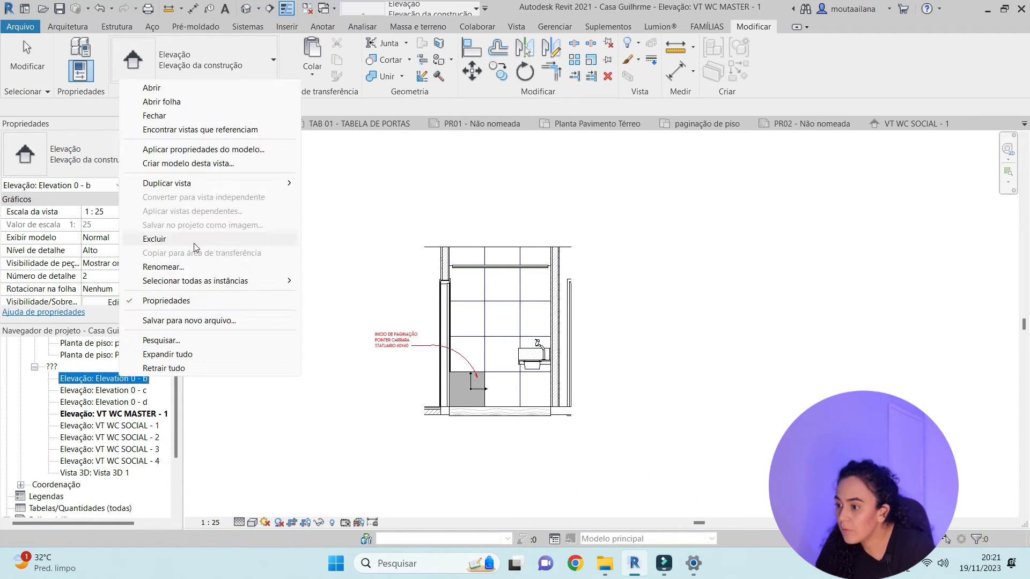
{"action": "left_click", "coordinate": [164, 267]}
{"action": "type", "text": "VT WC MASTER - 2"}
{"action": "key", "text": "Return"}
{"action": "right_click", "coordinate": [100, 377]}
{"action": "left_click", "coordinate": [145, 267]}
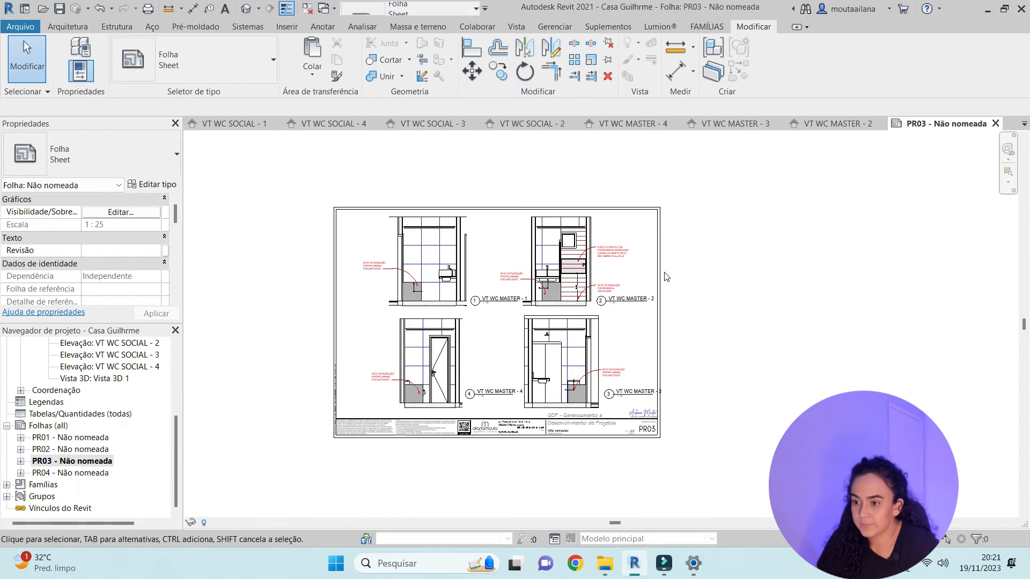
Fill in PR03's title block with project Residencia unifamiliar, sheet name Paginação de Piso, the project address and the client's name
{"action": "type", "text": "Paginação de Piso"}
{"action": "left_click", "coordinate": [324, 403]}
{"action": "type", "text": "Juazeiro do Norte, CE"}
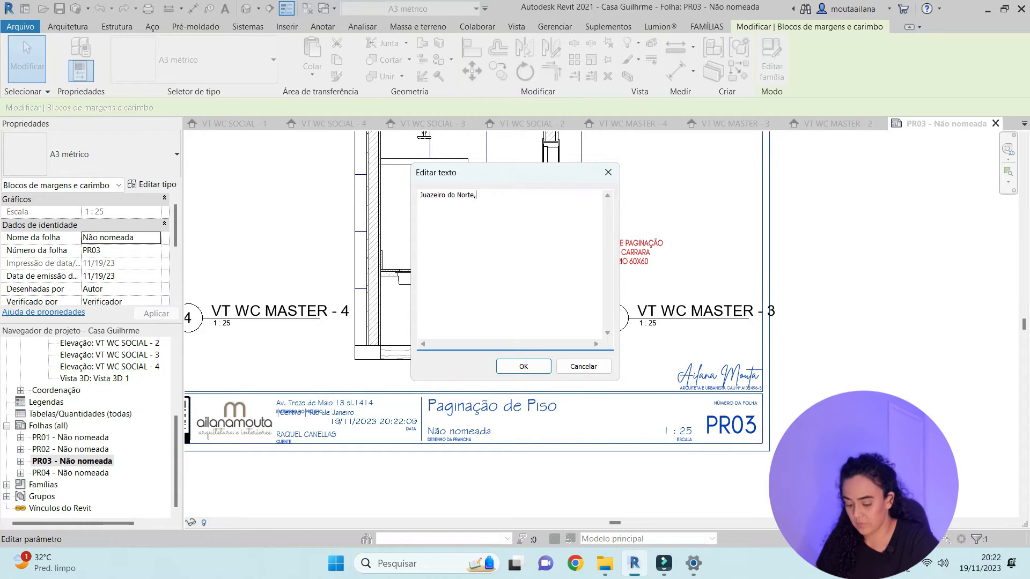
{"action": "left_click", "coordinate": [523, 366]}
{"action": "scroll", "coordinate": [567, 481], "scroll_direction": "up", "scroll_amount": 5}
{"action": "left_click", "coordinate": [514, 370]}
{"action": "type", "text": "Projetar"}
{"action": "left_click", "coordinate": [819, 247]}
{"action": "scroll", "coordinate": [819, 248], "scroll_direction": "down", "scroll_amount": 6}
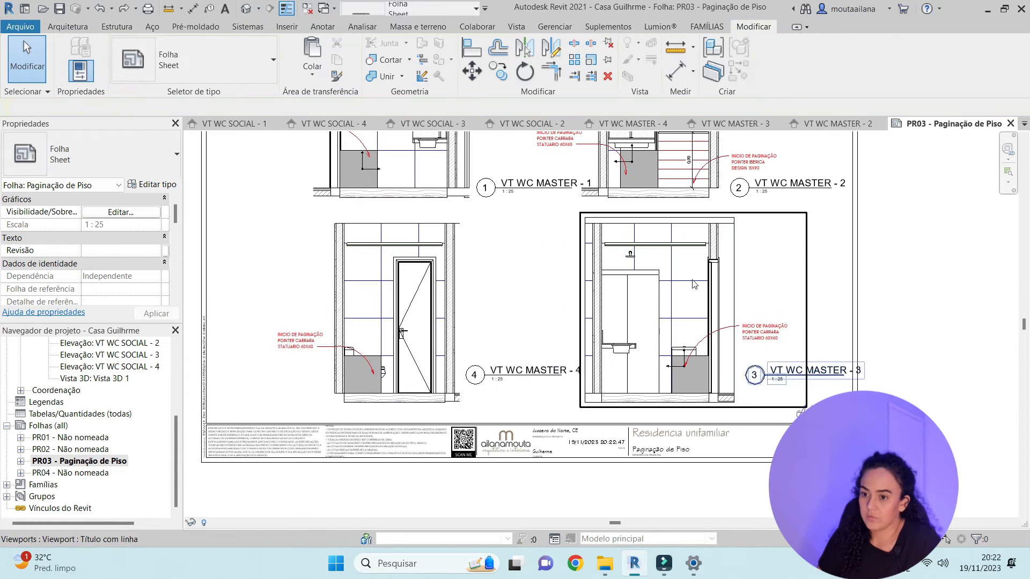
{"action": "middle_click_drag", "start_coordinate": [386, 301], "coordinate": [406, 245]}
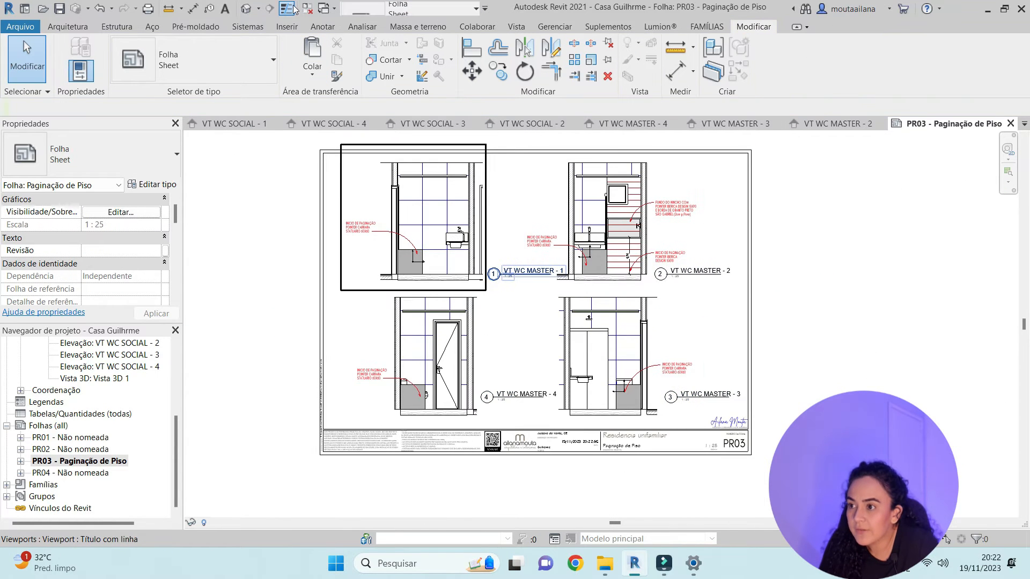
Close the inactive views, open sheet PR01 and rename it PL BAIXA - PAGINAÇÃO DE PISO
{"action": "left_click", "coordinate": [306, 8]}
{"action": "double_click", "coordinate": [86, 438]}
{"action": "right_click", "coordinate": [99, 432]}
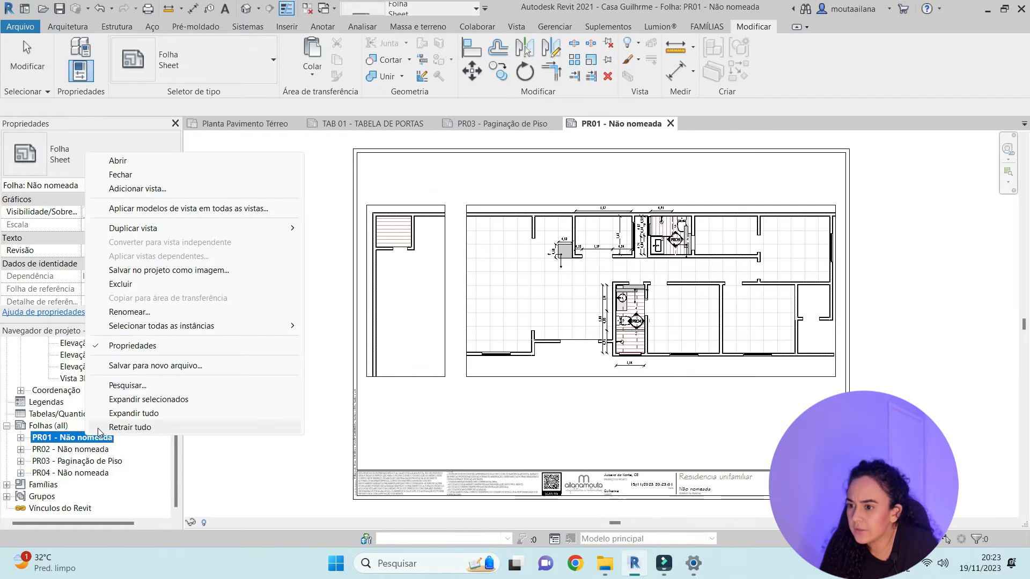
{"action": "left_click", "coordinate": [129, 312]}
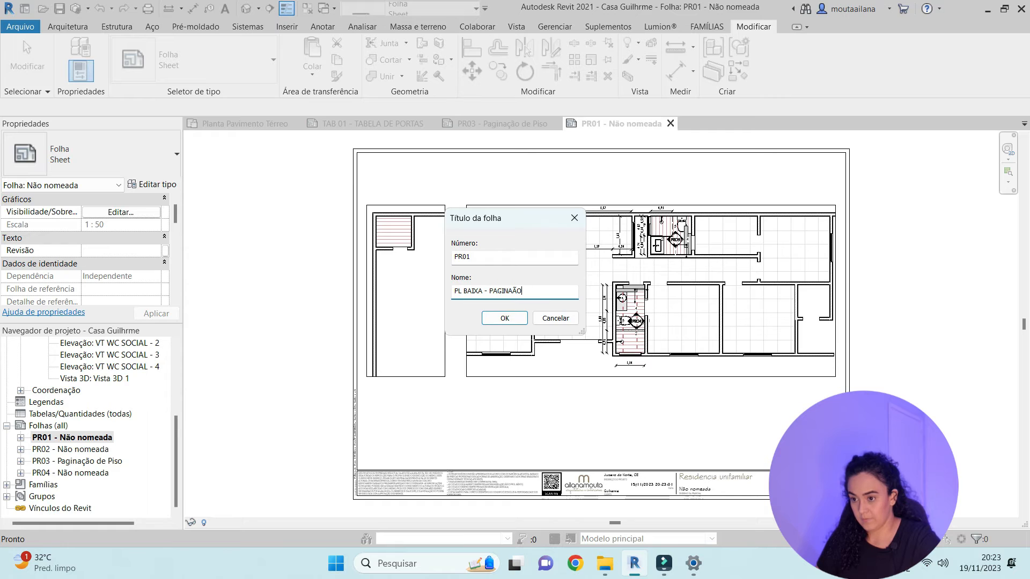
{"action": "key", "text": "Return"}
Name sheet PR02 as a PL BAIXA - PAGINAÇÃO DE PISO sheet
{"action": "right_click", "coordinate": [80, 449]}
{"action": "left_click", "coordinate": [150, 329]}
{"action": "type", "text": "PL BAIXA - PAGINAÇÃO DE PISO"}
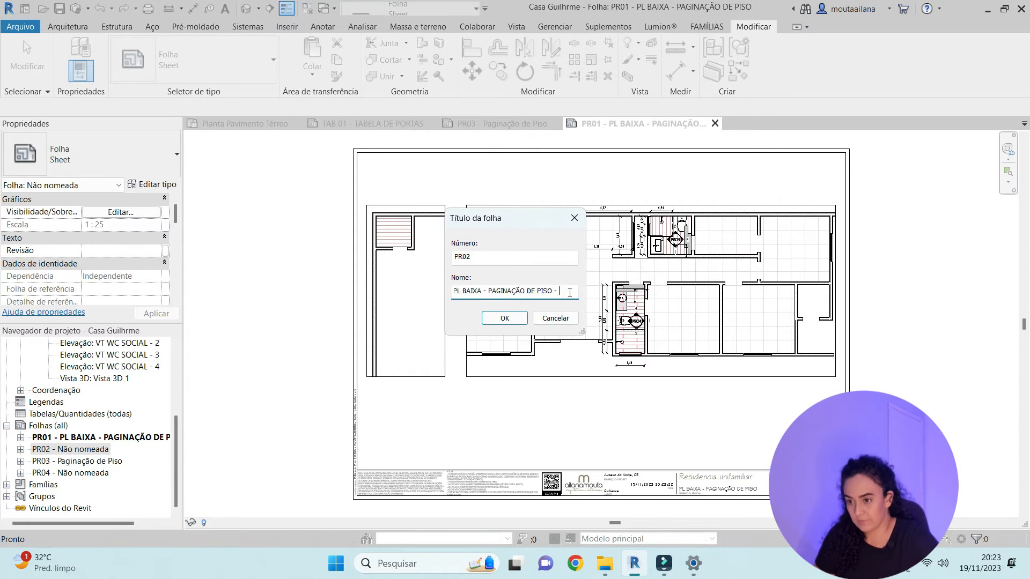
{"action": "key", "text": "Return"}
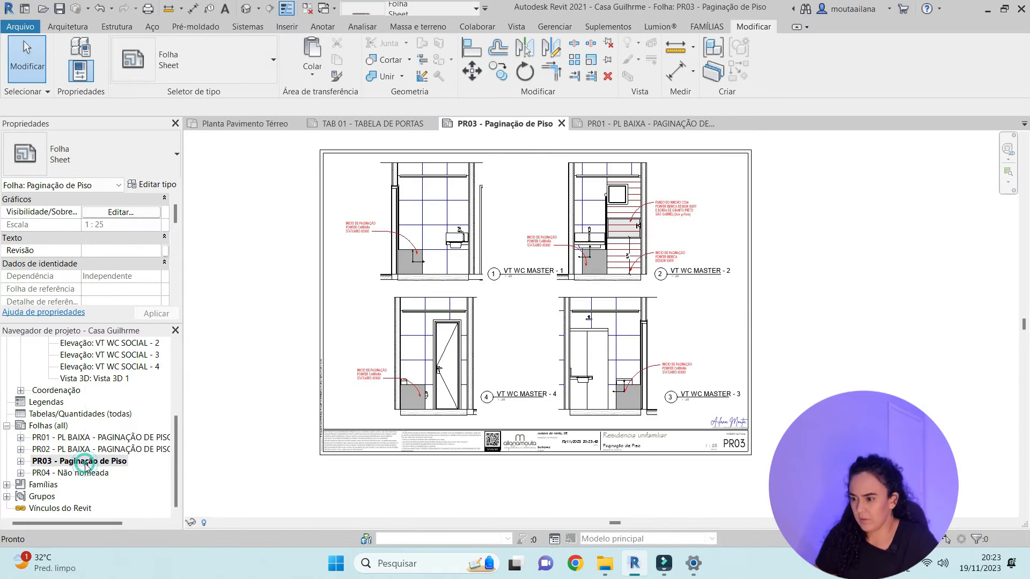
Rename sheets PR03 and PR04 as ELEVAÇÕES - PAGINAÇÃO DE PISO and check the title block on PR03
{"action": "type", "text": "VIT"}
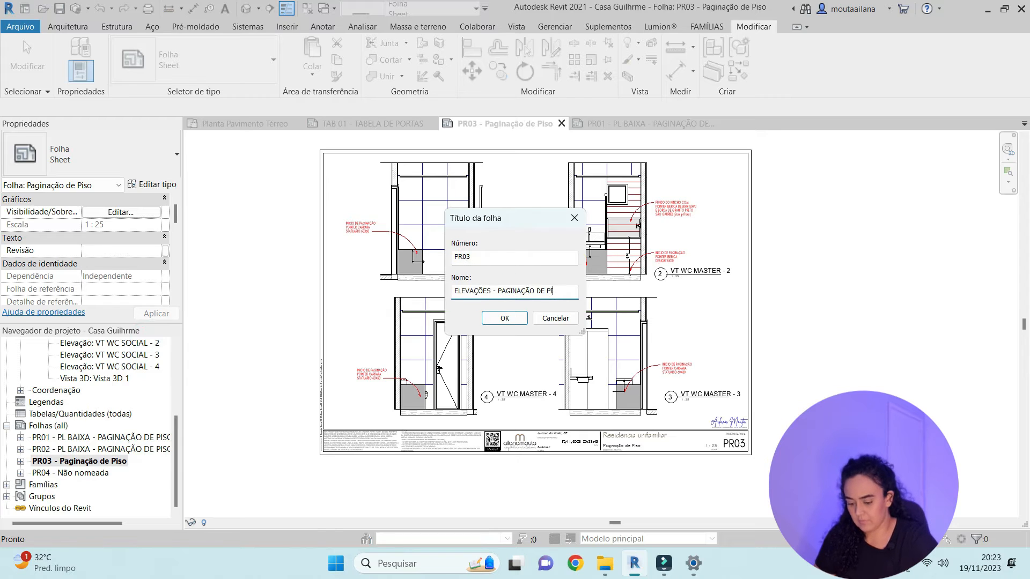
{"action": "left_click", "coordinate": [504, 319]}
{"action": "right_click", "coordinate": [69, 473]}
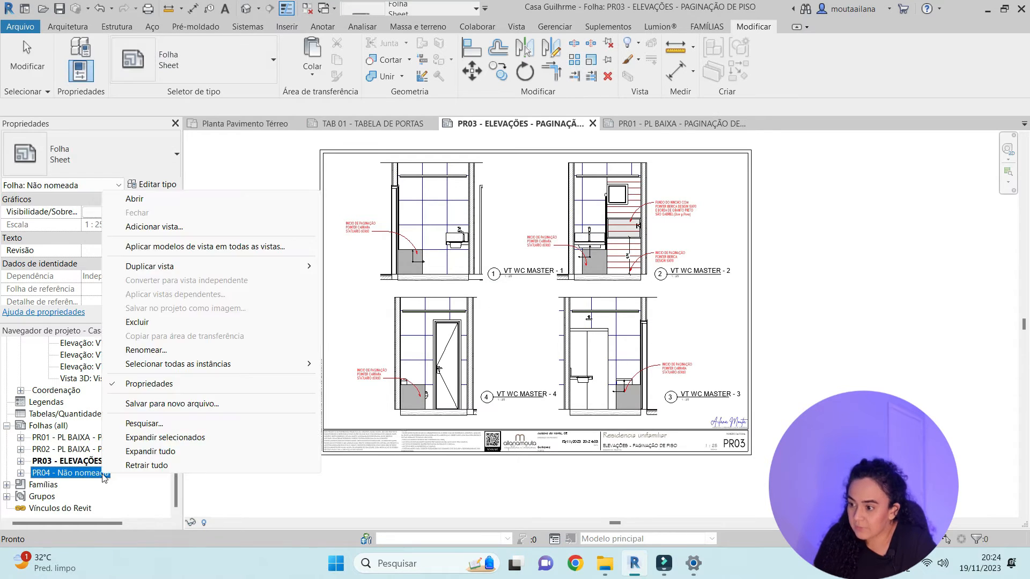
{"action": "left_click", "coordinate": [216, 350]}
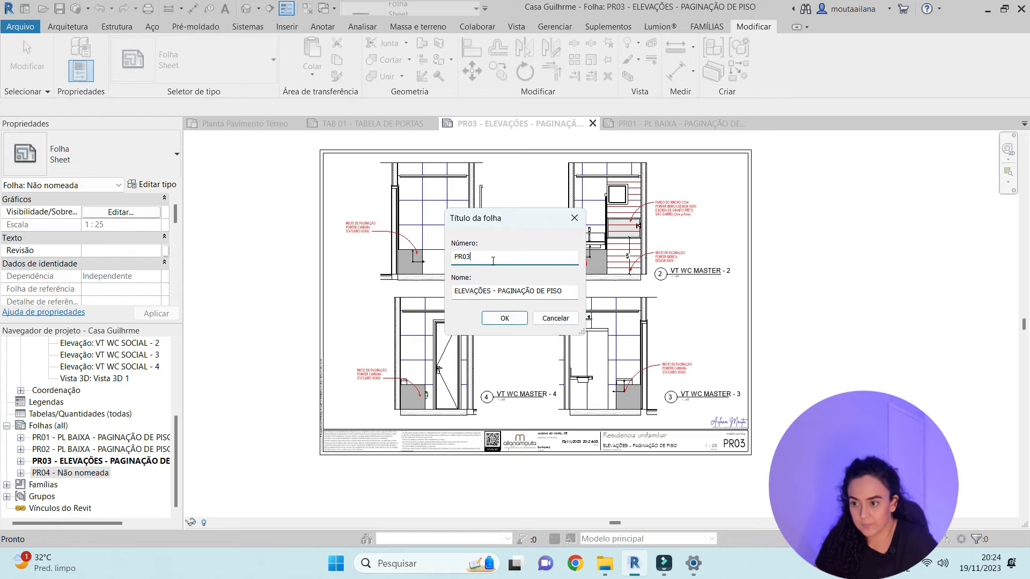
{"action": "left_click", "coordinate": [505, 318]}
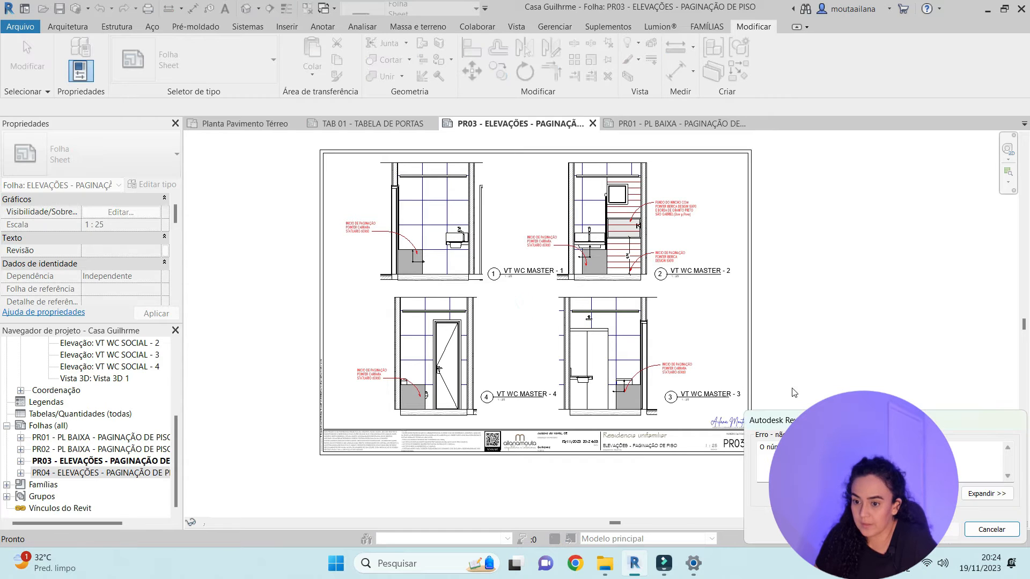
{"action": "left_click", "coordinate": [991, 529]}
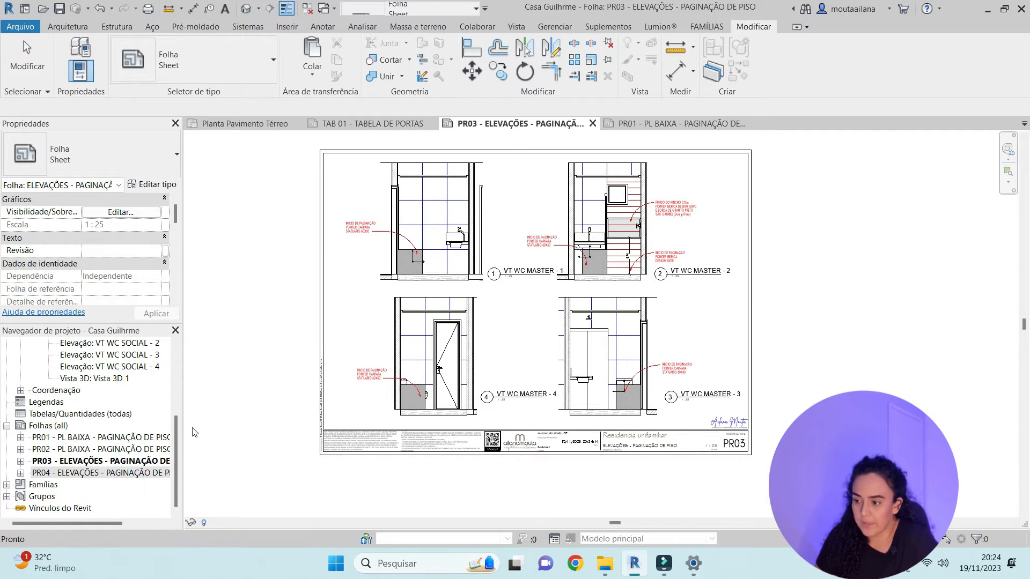
{"action": "left_click", "coordinate": [858, 302]}
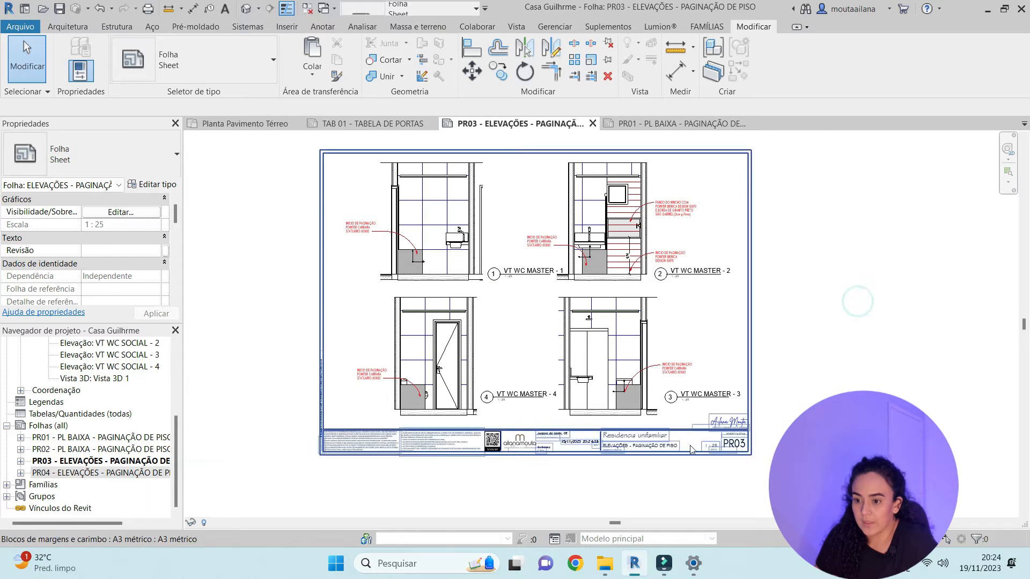
{"action": "scroll", "coordinate": [655, 445], "scroll_direction": "up", "scroll_amount": 5}
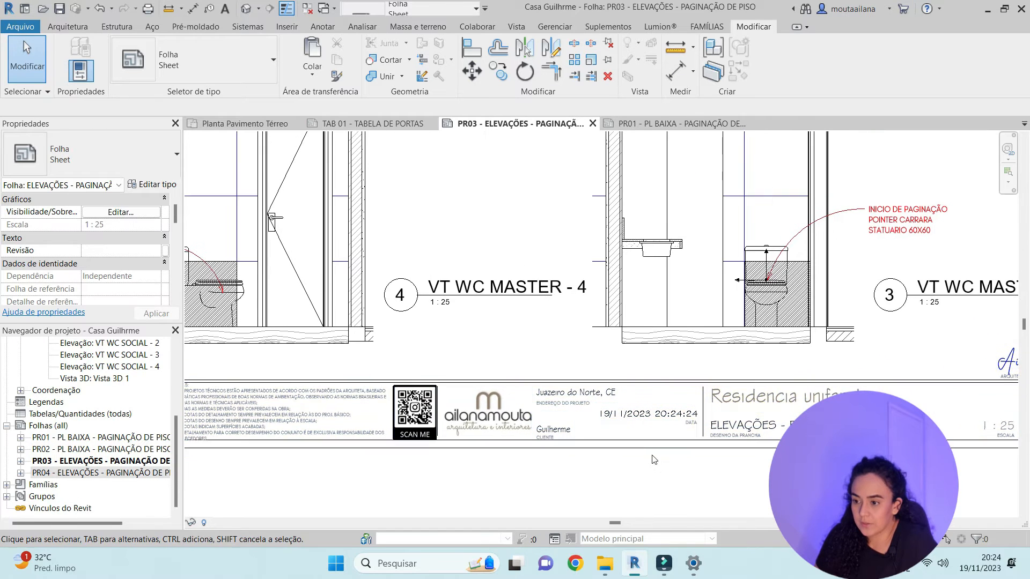
{"action": "scroll", "coordinate": [653, 460], "scroll_direction": "down", "scroll_amount": 5}
Open sheet PR01 and hide the crop region of its floor plan viewport
{"action": "left_click", "coordinate": [94, 448]}
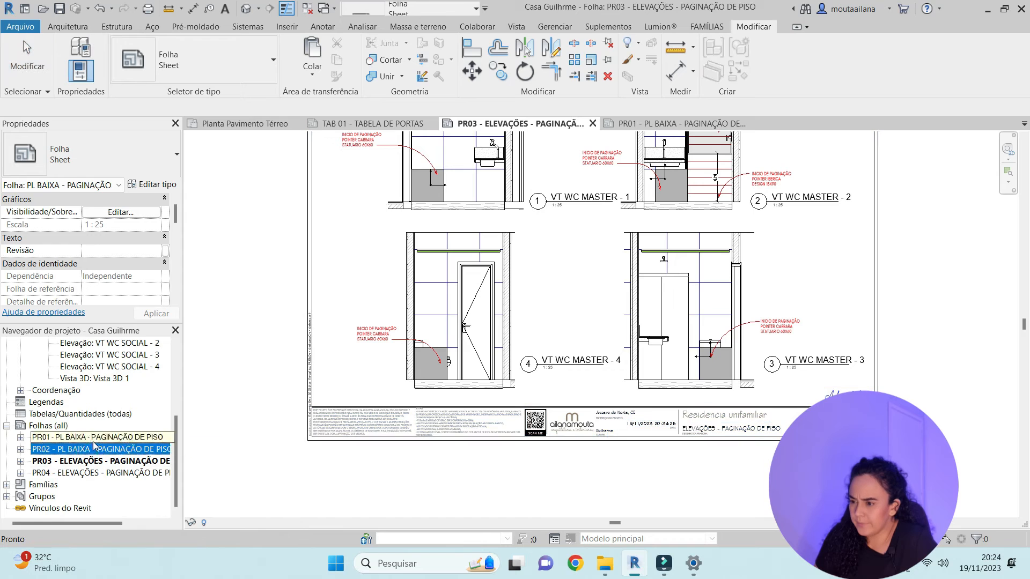
{"action": "double_click", "coordinate": [104, 439]}
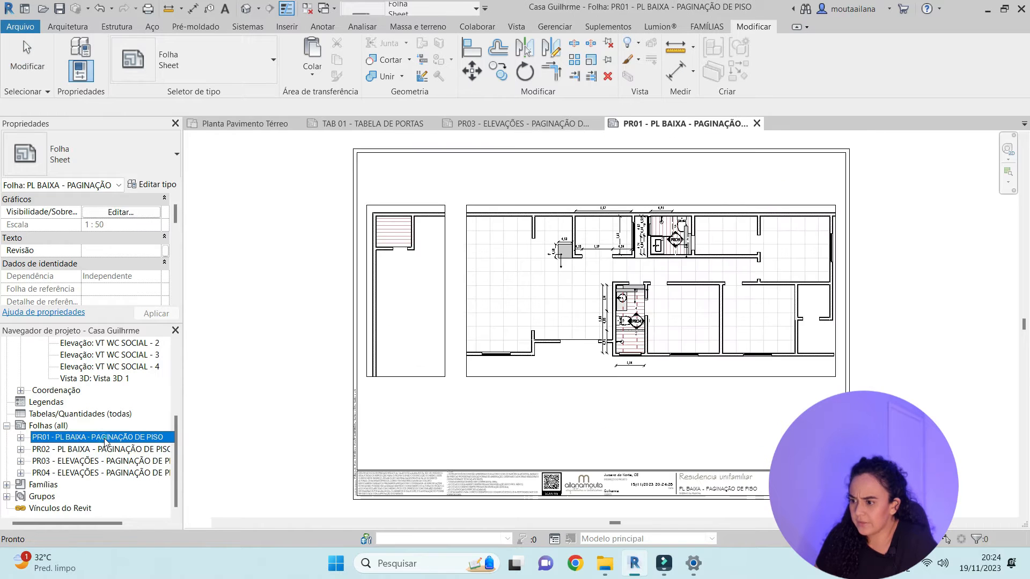
{"action": "scroll", "coordinate": [542, 295], "scroll_direction": "up", "scroll_amount": 5}
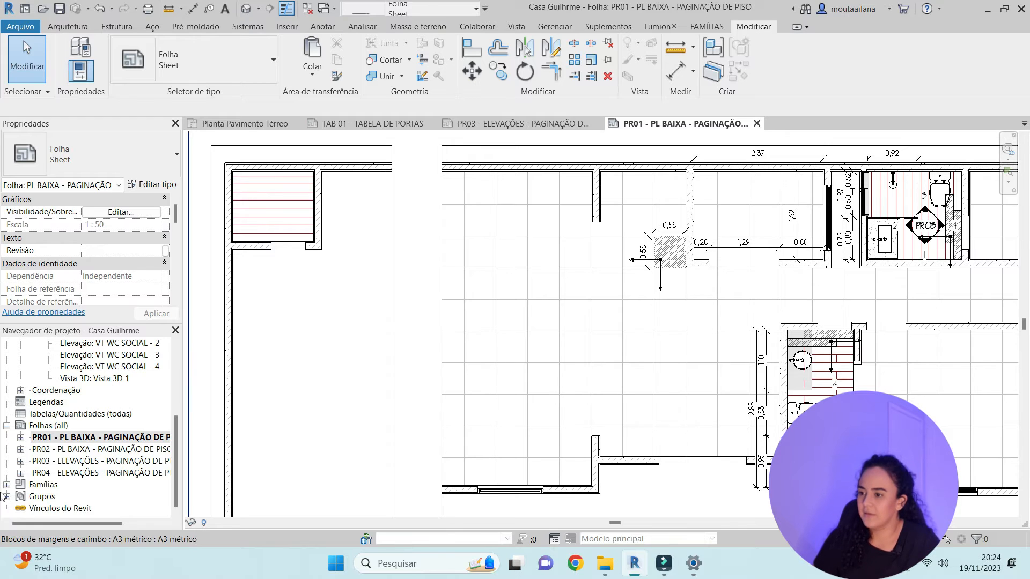
{"action": "scroll", "coordinate": [337, 273], "scroll_direction": "down", "scroll_amount": 3}
{"action": "left_click", "coordinate": [409, 276]}
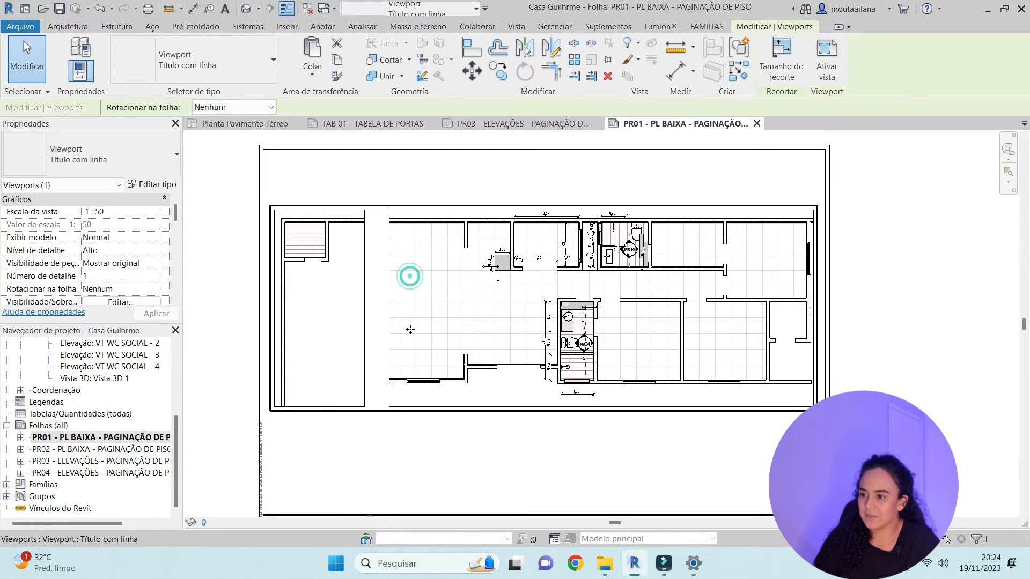
{"action": "double_click", "coordinate": [476, 288]}
{"action": "left_click", "coordinate": [306, 523]}
{"action": "double_click", "coordinate": [891, 278]}
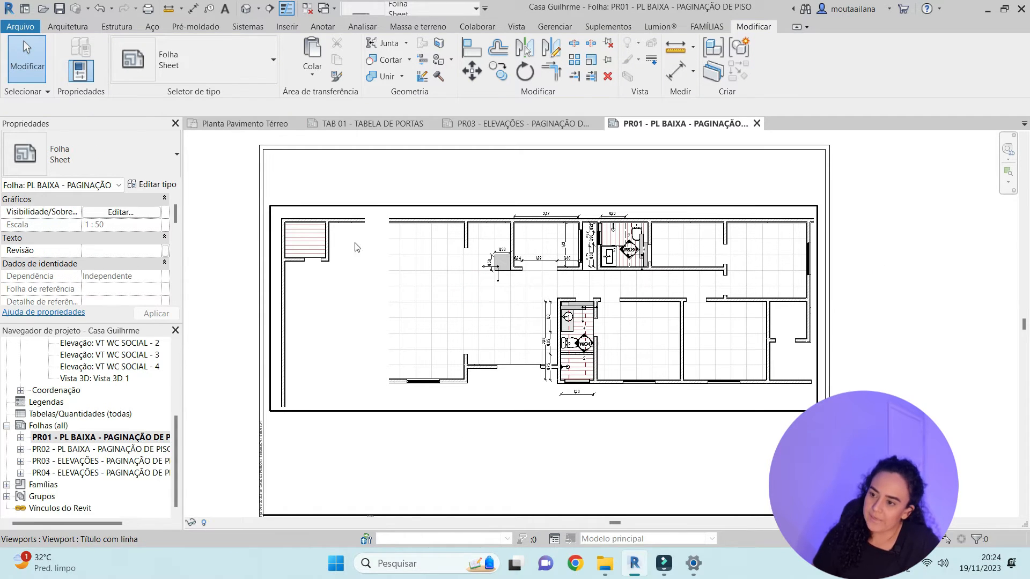
Activate the floor plan viewport on PR01 and hide the dimensions category in that view
{"action": "scroll", "coordinate": [292, 248], "scroll_direction": "up", "scroll_amount": 3}
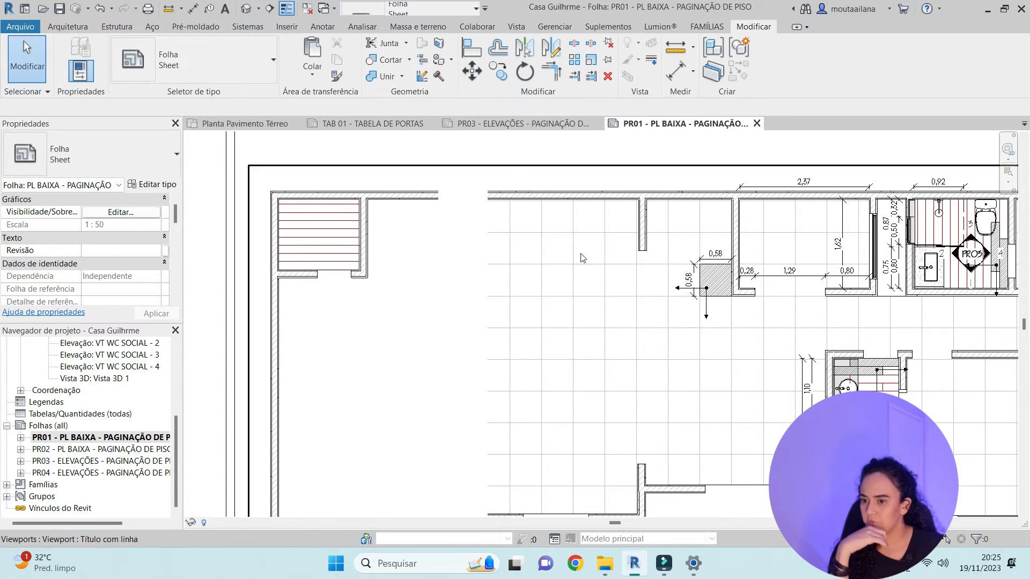
{"action": "scroll", "coordinate": [539, 321], "scroll_direction": "down", "scroll_amount": 4}
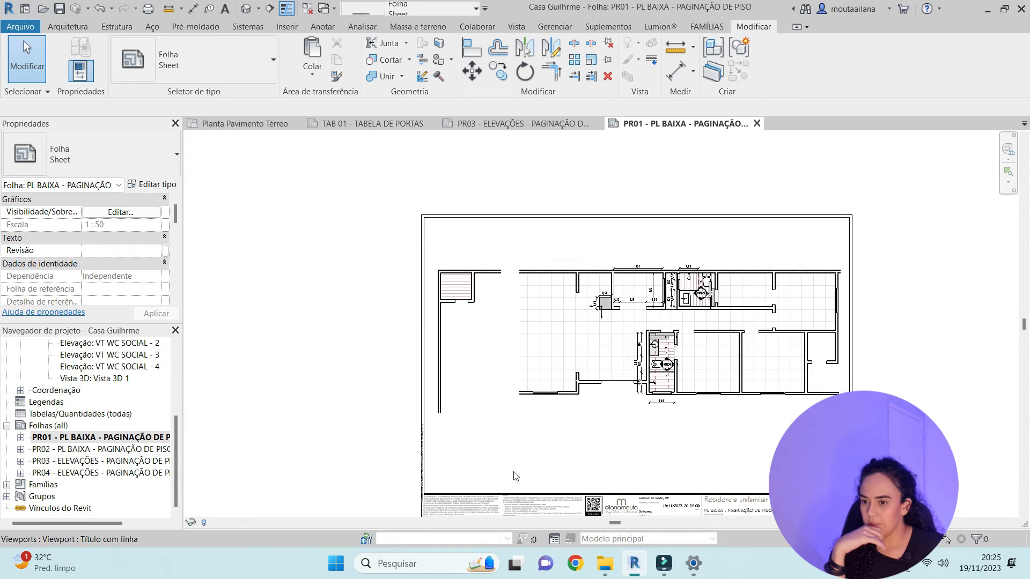
{"action": "left_click", "coordinate": [703, 343]}
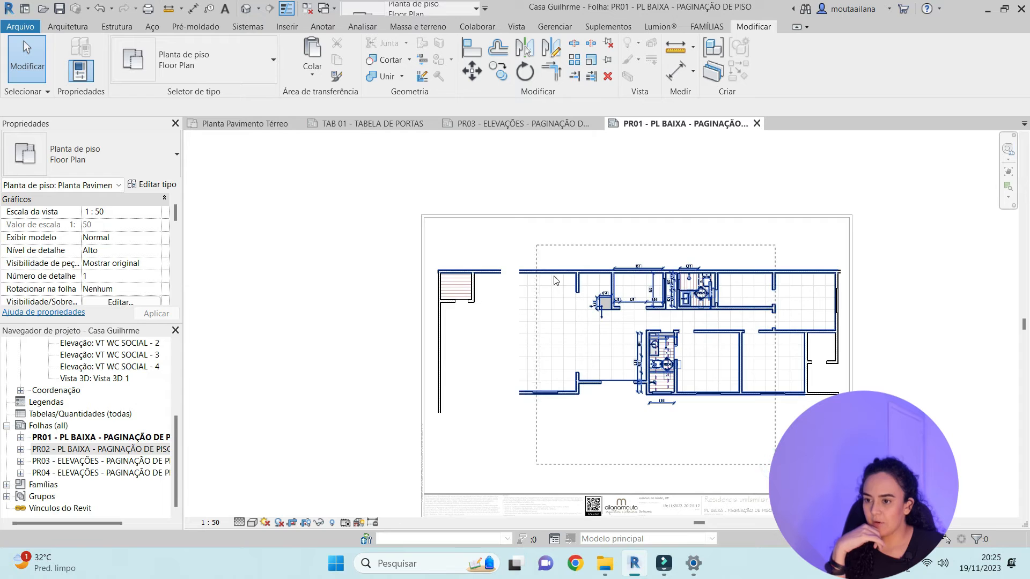
{"action": "scroll", "coordinate": [632, 270], "scroll_direction": "up", "scroll_amount": 3}
{"action": "left_click", "coordinate": [643, 276]}
{"action": "scroll", "coordinate": [649, 276], "scroll_direction": "up", "scroll_amount": 2}
{"action": "left_click", "coordinate": [650, 269]}
{"action": "right_click", "coordinate": [657, 268]}
{"action": "left_click", "coordinate": [749, 375]}
{"action": "left_click", "coordinate": [860, 382]}
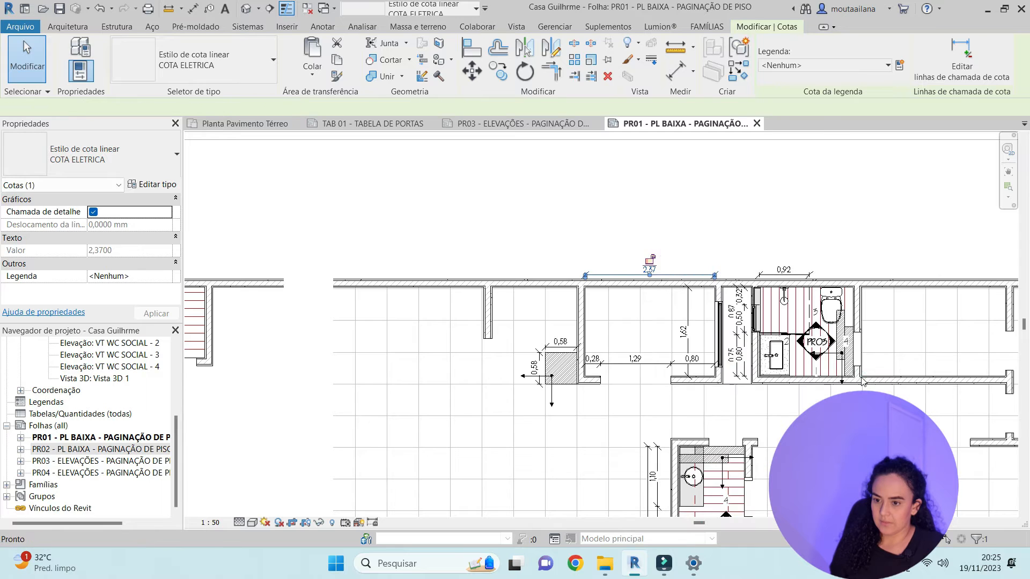
{"action": "key", "text": "Delete"}
Hide the bathrooms' elevation markers in the active floor plan view
{"action": "scroll", "coordinate": [672, 301], "scroll_direction": "up", "scroll_amount": 5}
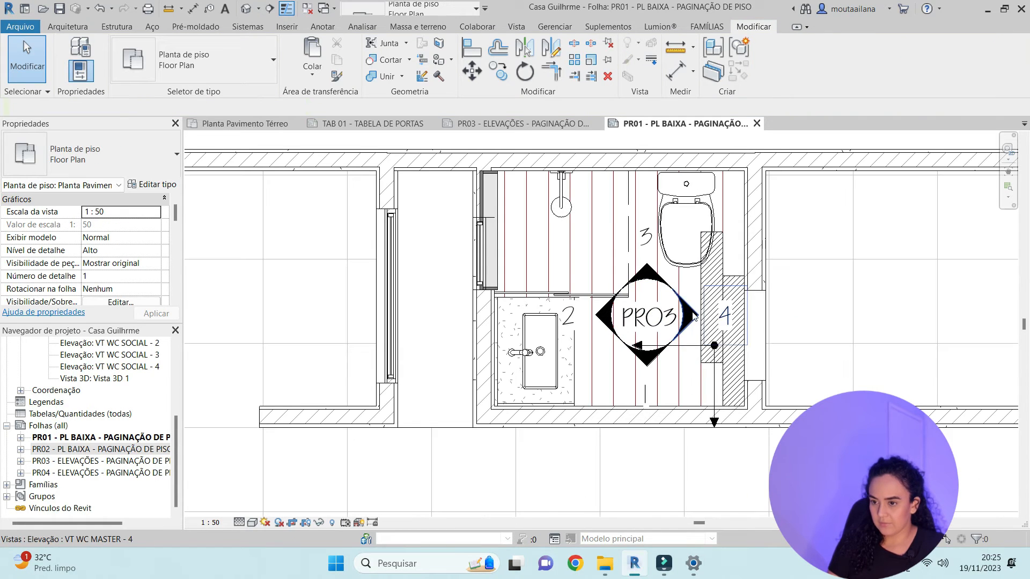
{"action": "left_click", "coordinate": [694, 317]}
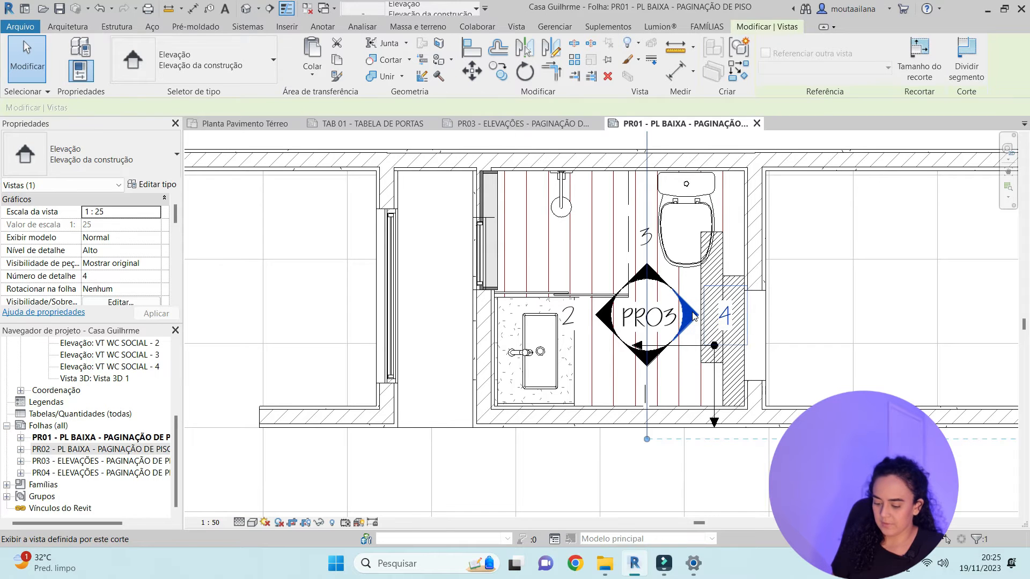
{"action": "key", "text": "Delete"}
{"action": "scroll", "coordinate": [700, 285], "scroll_direction": "down", "scroll_amount": 4}
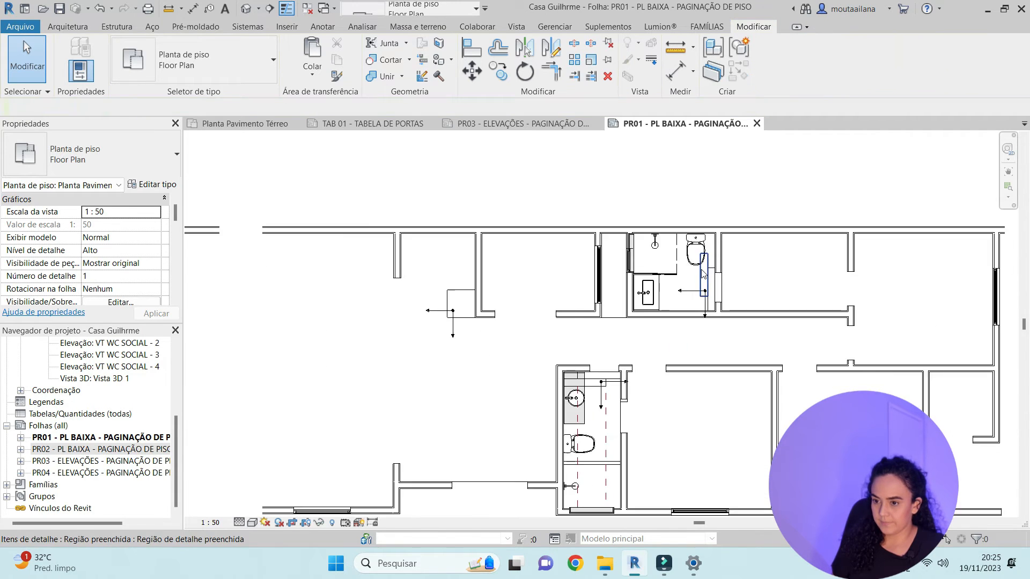
Copy the diagonal starting-tile hatch from the upper bathroom to the doorway corner of the small room at the plan's upper left
{"action": "left_click", "coordinate": [703, 274]}
{"action": "scroll", "coordinate": [560, 302], "scroll_direction": "up", "scroll_amount": 5}
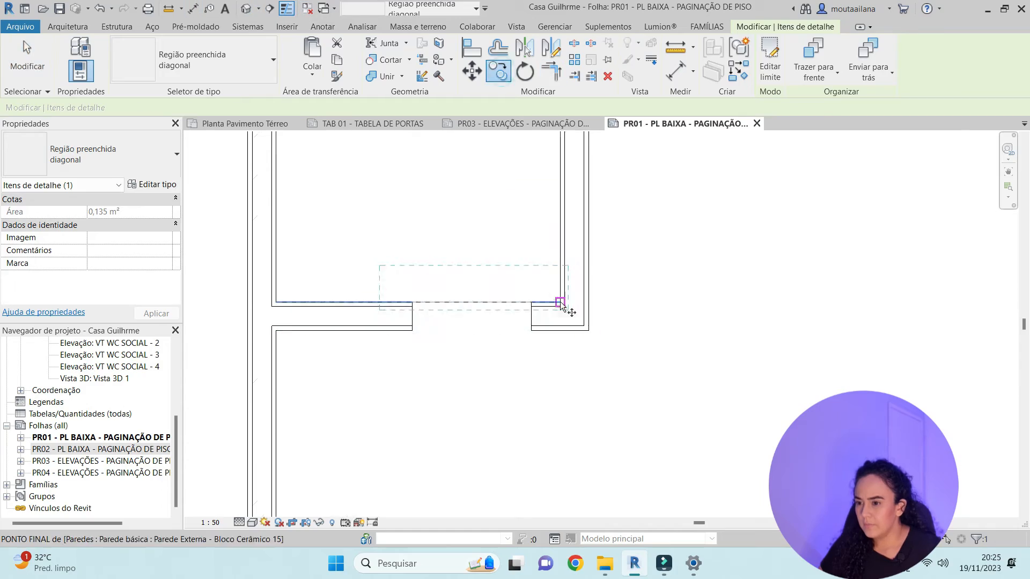
{"action": "left_click", "coordinate": [526, 223]}
{"action": "scroll", "coordinate": [590, 322], "scroll_direction": "down", "scroll_amount": 4}
{"action": "scroll", "coordinate": [697, 269], "scroll_direction": "up", "scroll_amount": 4}
{"action": "left_click", "coordinate": [809, 340]}
{"action": "key", "text": "d"}
{"action": "key", "text": "m"}
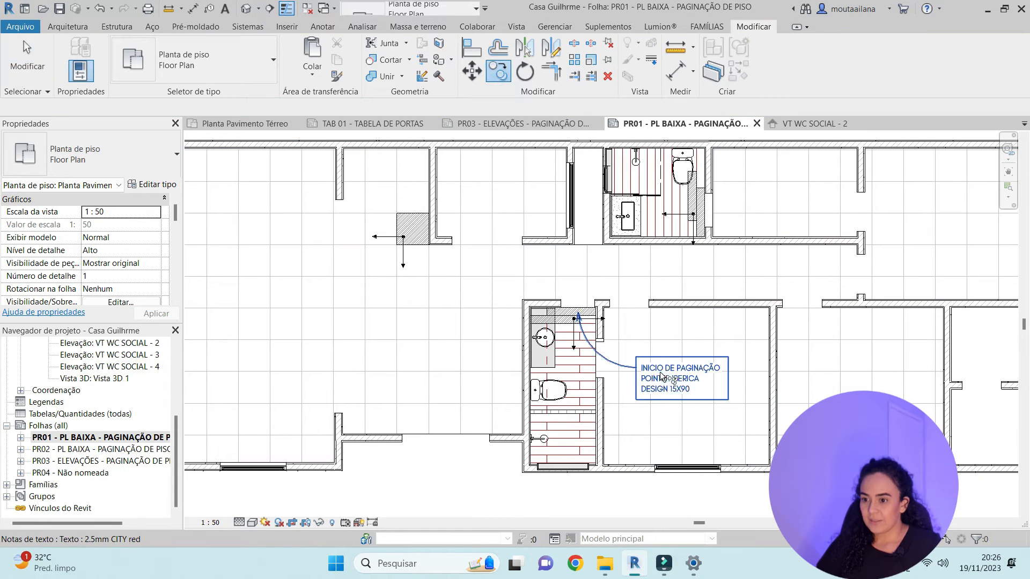
Copy the "INICIO DE PAGINAÇÃO POINTER IBERICA DESIGN 15X90" note from the lower bathroom to the upper bathroom on PR01
{"action": "left_click", "coordinate": [676, 389]}
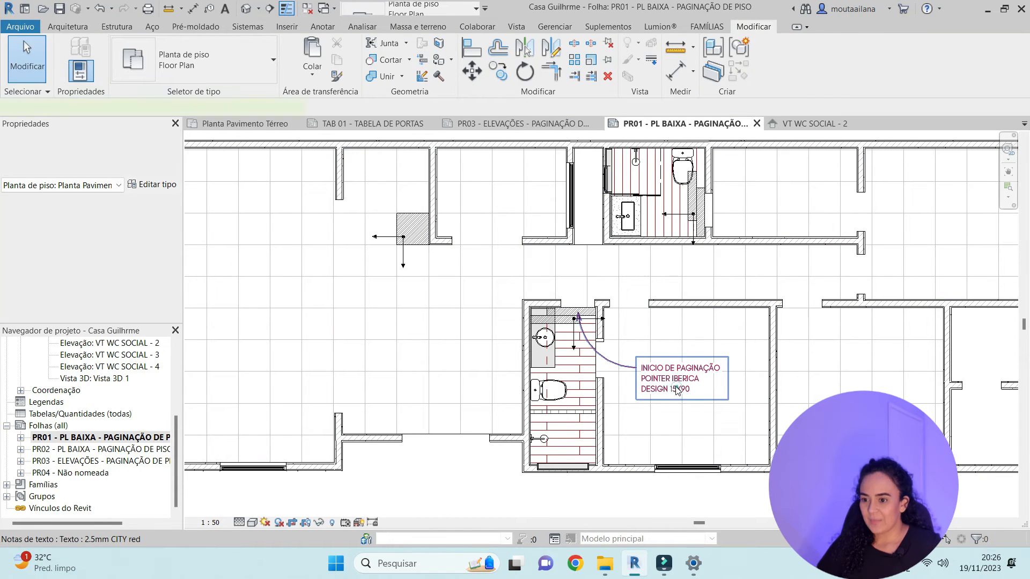
{"action": "left_click", "coordinate": [495, 75]}
{"action": "left_click", "coordinate": [600, 340]}
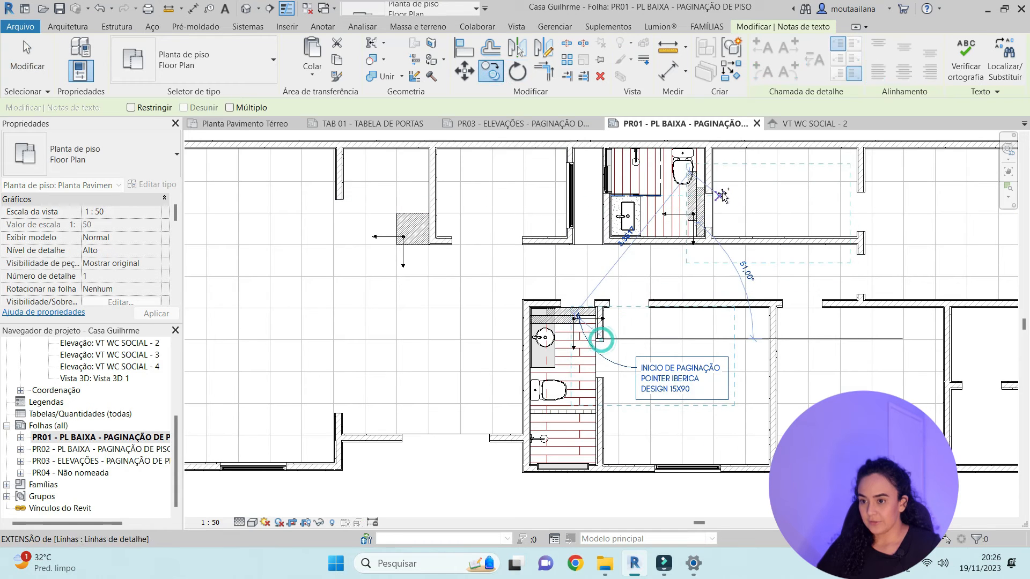
{"action": "left_click", "coordinate": [721, 195]}
{"action": "scroll", "coordinate": [722, 214], "scroll_direction": "up", "scroll_amount": 3}
{"action": "left_click_drag", "start_coordinate": [707, 293], "coordinate": [683, 263]}
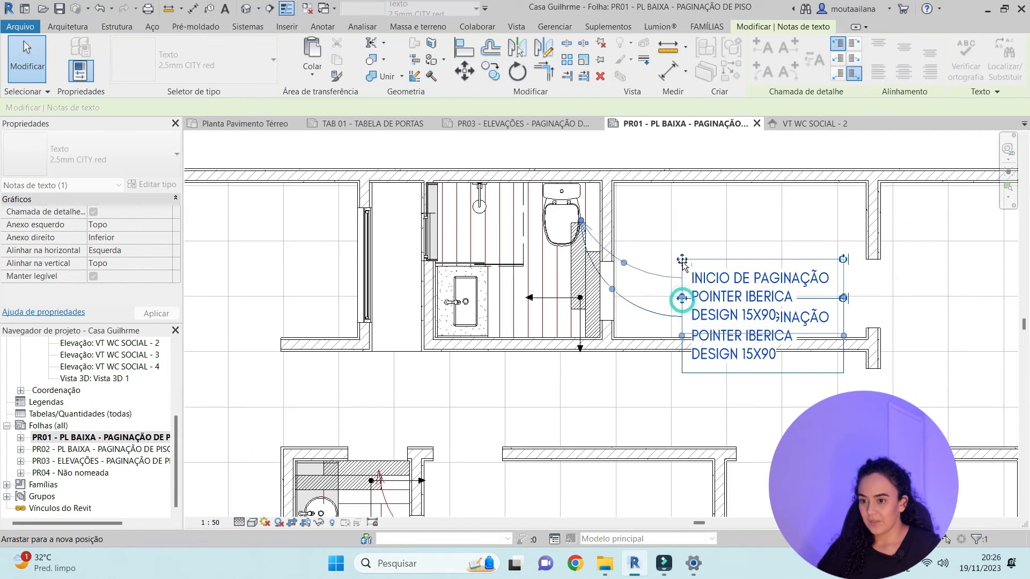
Point the copied note's leader at the upper bathroom's starting-tile hatch and move the note above the exterior wall
{"action": "scroll", "coordinate": [584, 242], "scroll_direction": "up", "scroll_amount": 1}
{"action": "left_click_drag", "start_coordinate": [580, 219], "coordinate": [593, 296]}
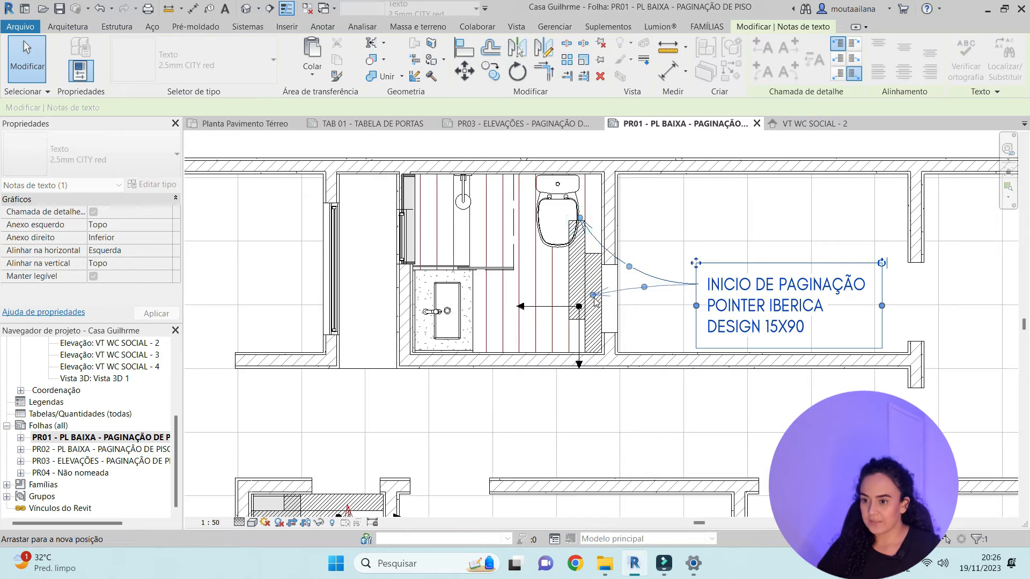
{"action": "scroll", "coordinate": [596, 300], "scroll_direction": "down", "scroll_amount": 3}
{"action": "left_click_drag", "start_coordinate": [658, 330], "coordinate": [678, 244]}
{"action": "left_click", "coordinate": [679, 231]}
{"action": "scroll", "coordinate": [678, 228], "scroll_direction": "up", "scroll_amount": 2}
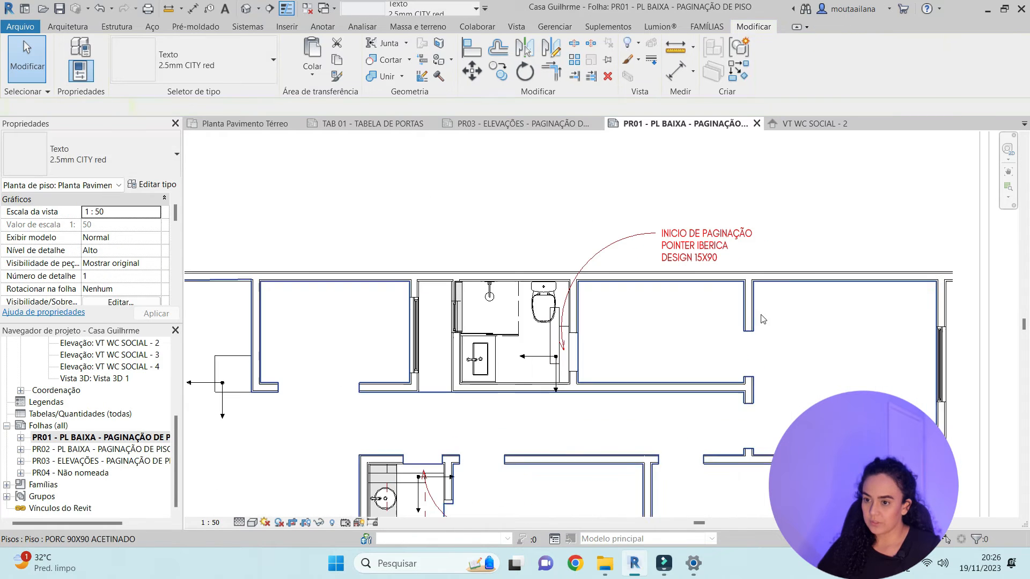
Check the text type properties of the upper bathroom's tile note and keep them as they are
{"action": "left_click", "coordinate": [678, 229]}
{"action": "left_click", "coordinate": [167, 185]}
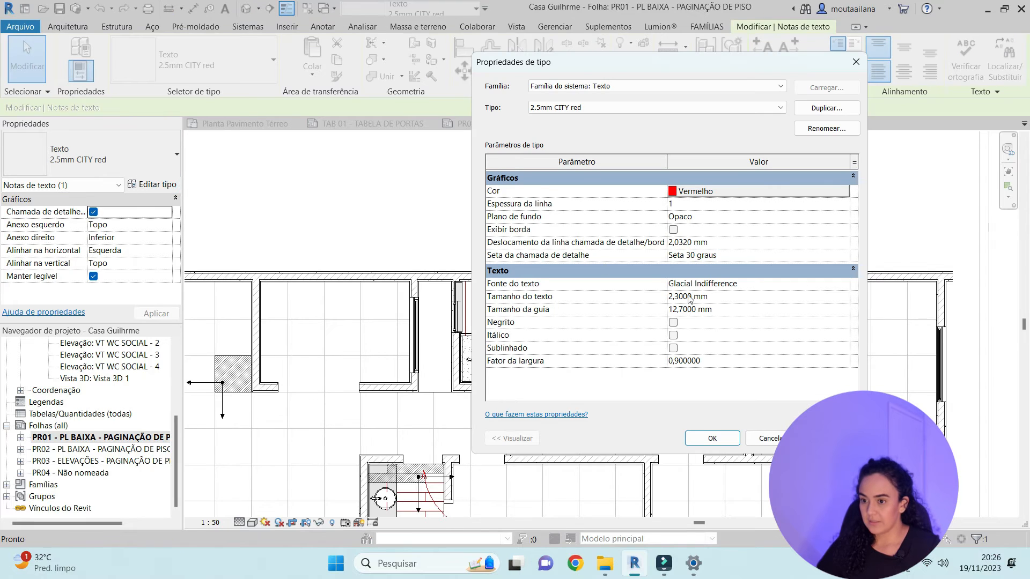
{"action": "left_click", "coordinate": [712, 438]}
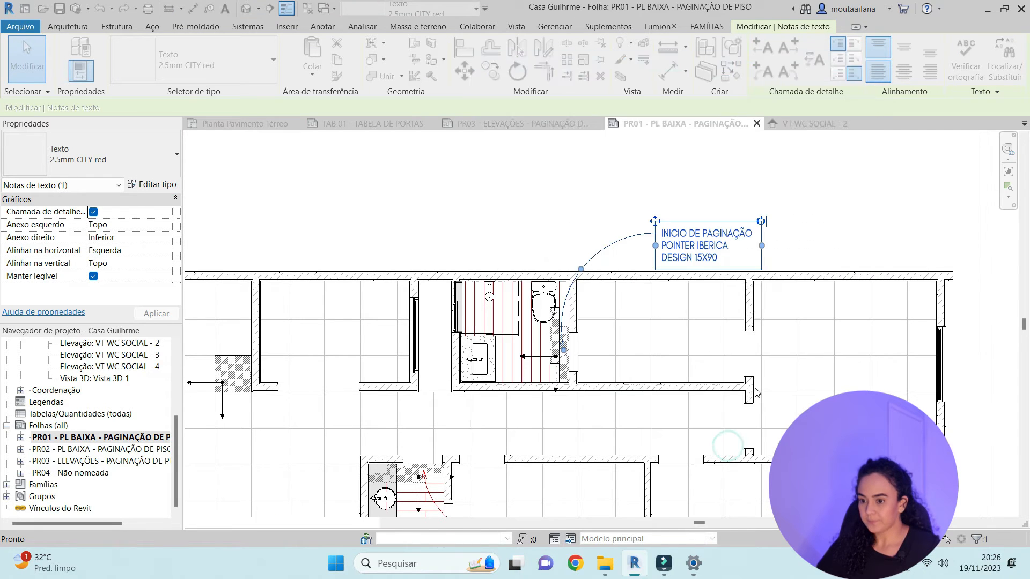
{"action": "scroll", "coordinate": [644, 295], "scroll_direction": "down", "scroll_amount": 2}
{"action": "key", "text": "Escape"}
Copy the lower bathroom's POINTER IBERICA note from PR01, then open sheet PR02 and activate its floor plan viewport
{"action": "scroll", "coordinate": [642, 238], "scroll_direction": "up", "scroll_amount": 4}
{"action": "middle_click_drag", "start_coordinate": [630, 511], "coordinate": [673, 368]}
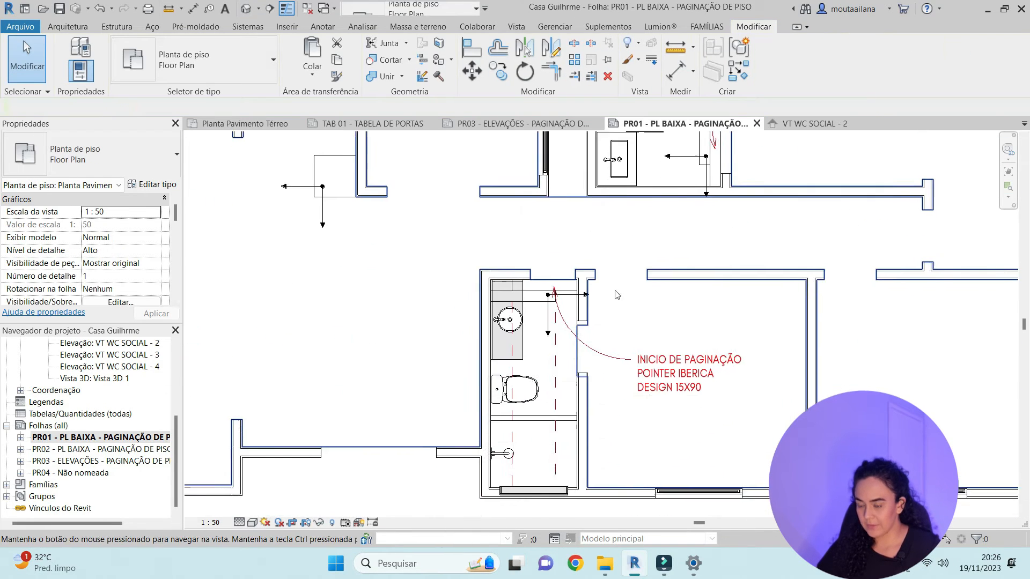
{"action": "mouse_move", "coordinate": [543, 400]}
{"action": "middle_mouse_down"}
{"action": "mouse_move", "coordinate": [623, 336]}
{"action": "mouse_move", "coordinate": [635, 343]}
{"action": "middle_mouse_up"}
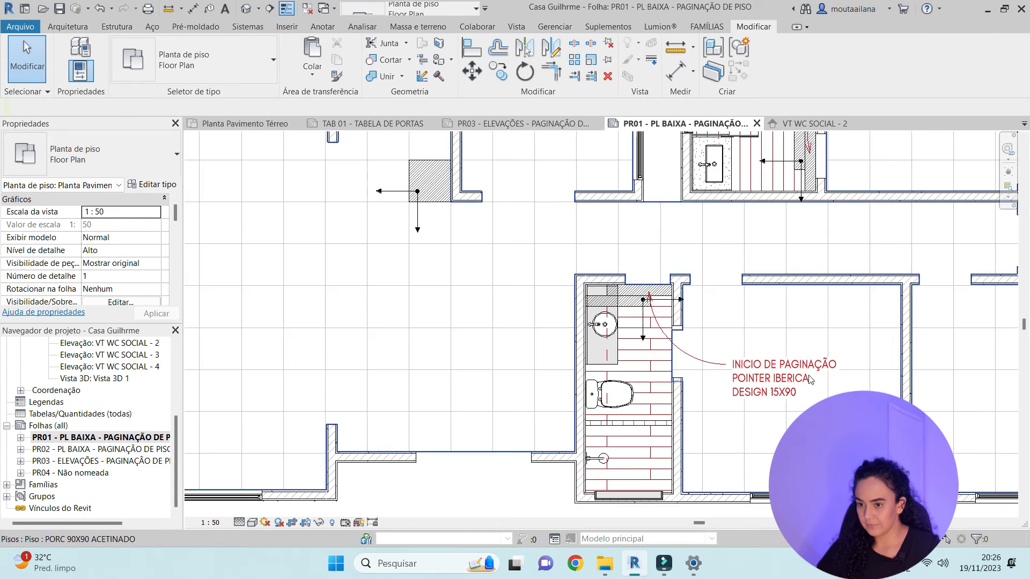
{"action": "scroll", "coordinate": [608, 387], "scroll_direction": "down", "scroll_amount": 1}
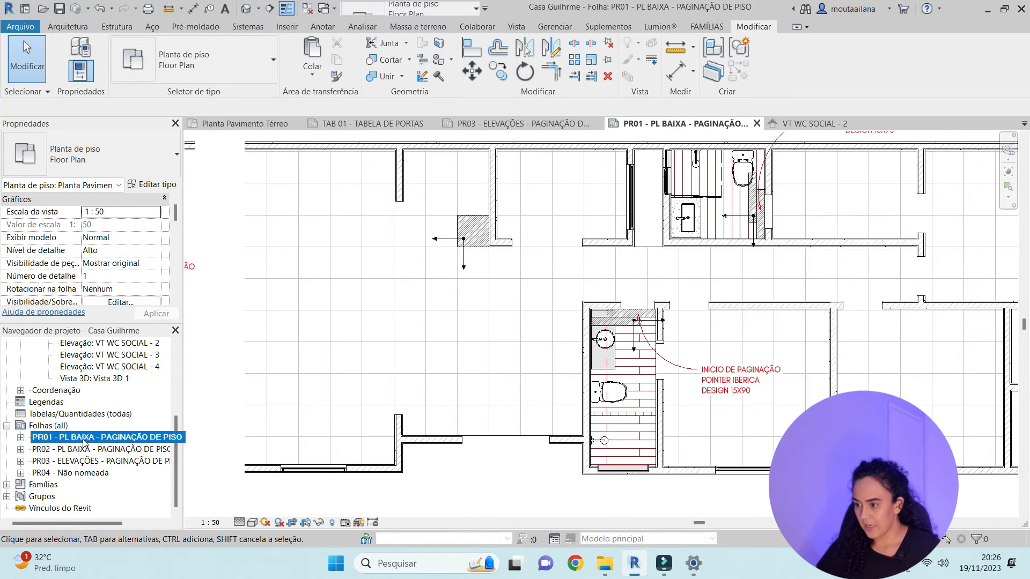
{"action": "left_click", "coordinate": [98, 458]}
{"action": "double_click", "coordinate": [97, 459]}
{"action": "double_click", "coordinate": [96, 449]}
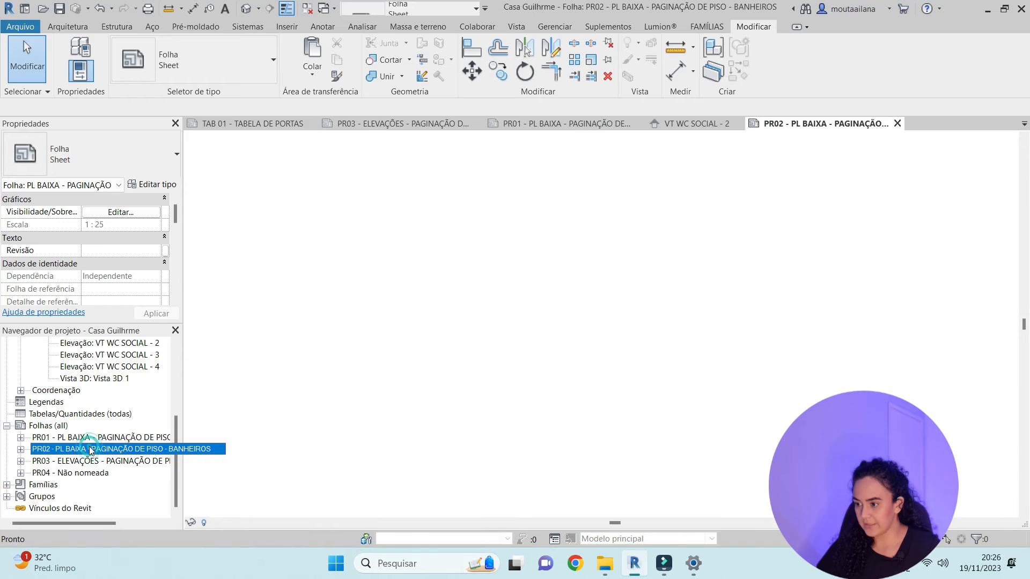
{"action": "scroll", "coordinate": [813, 202], "scroll_direction": "up", "scroll_amount": 2}
{"action": "double_click", "coordinate": [674, 391]}
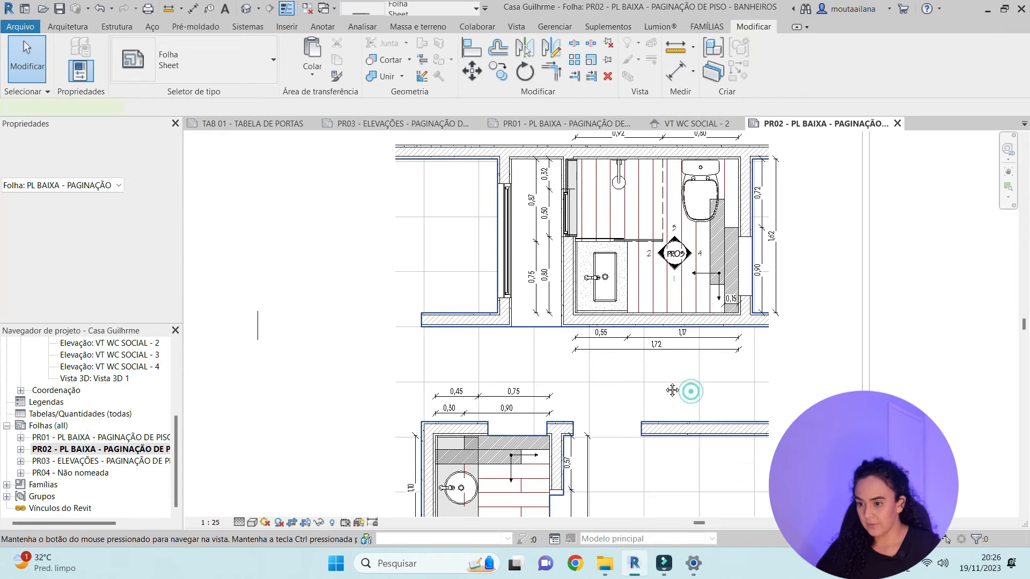
Paste the POINTER IBERICA DESIGN 15X90 note beside the lower bathroom on PR02 and point its leader at the starting-tile hatch
{"action": "middle_click_drag", "start_coordinate": [674, 391], "coordinate": [669, 326]}
{"action": "key", "text": "ctrl+v"}
{"action": "scroll", "coordinate": [647, 344], "scroll_direction": "up", "scroll_amount": 1}
{"action": "left_click", "coordinate": [556, 483]}
{"action": "left_click_drag", "start_coordinate": [698, 459], "coordinate": [635, 378]}
{"action": "left_click", "coordinate": [628, 387]}
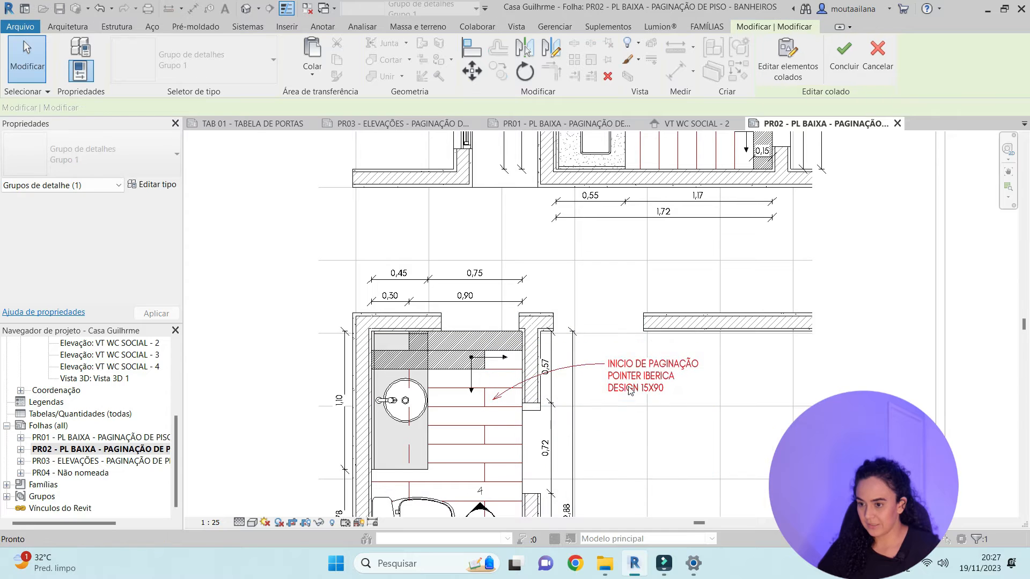
{"action": "left_click_drag", "start_coordinate": [492, 398], "coordinate": [510, 347]}
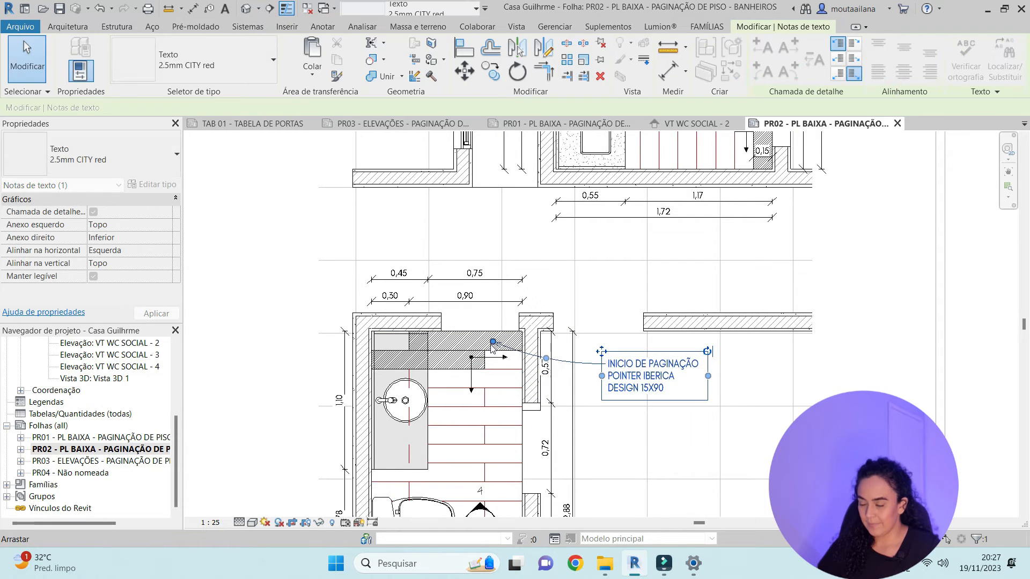
{"action": "scroll", "coordinate": [569, 231], "scroll_direction": "down", "scroll_amount": 5}
{"action": "scroll", "coordinate": [568, 231], "scroll_direction": "up", "scroll_amount": 3}
Paste the same note below the upper bathroom on PR02 and curve its leader to the starting-tile hatch near the door
{"action": "double_click", "coordinate": [603, 396]}
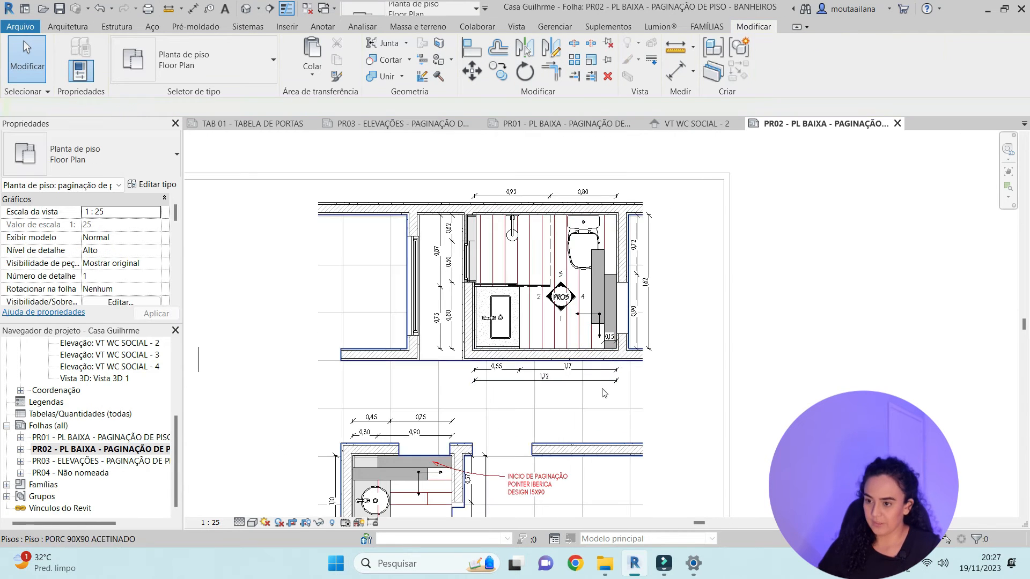
{"action": "key", "text": "ctrl+v"}
{"action": "scroll", "coordinate": [606, 400], "scroll_direction": "up", "scroll_amount": 3}
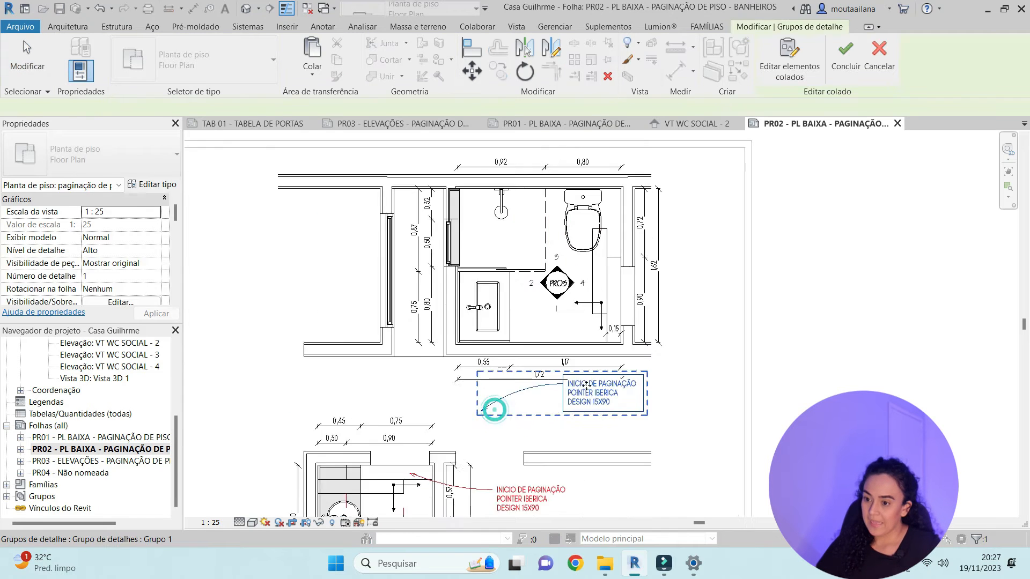
{"action": "left_click", "coordinate": [590, 383]}
{"action": "left_click", "coordinate": [512, 435]}
{"action": "left_click", "coordinate": [493, 436]}
{"action": "left_click_drag", "start_coordinate": [476, 448], "coordinate": [603, 266]}
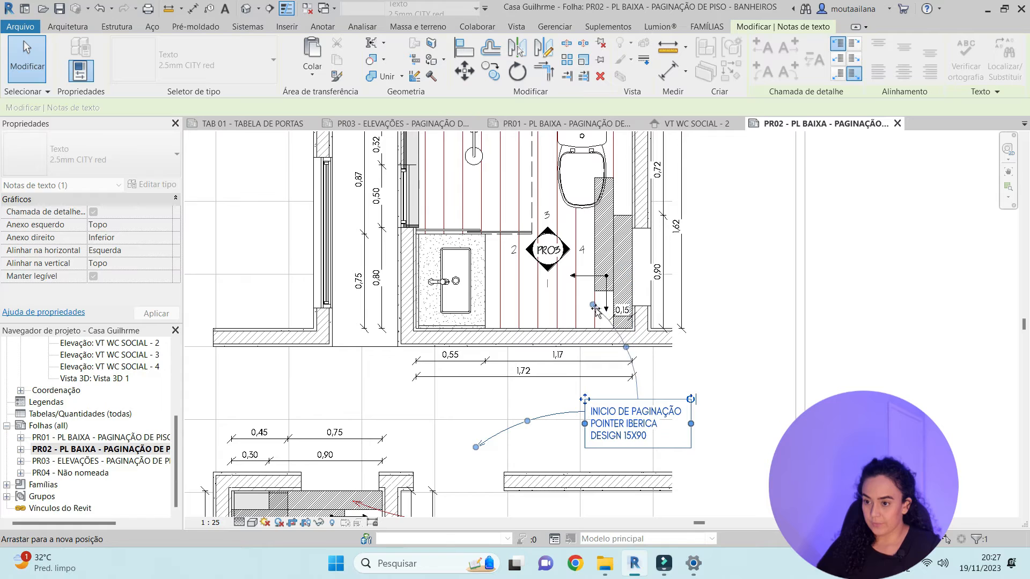
{"action": "left_click_drag", "start_coordinate": [621, 283], "coordinate": [622, 278]}
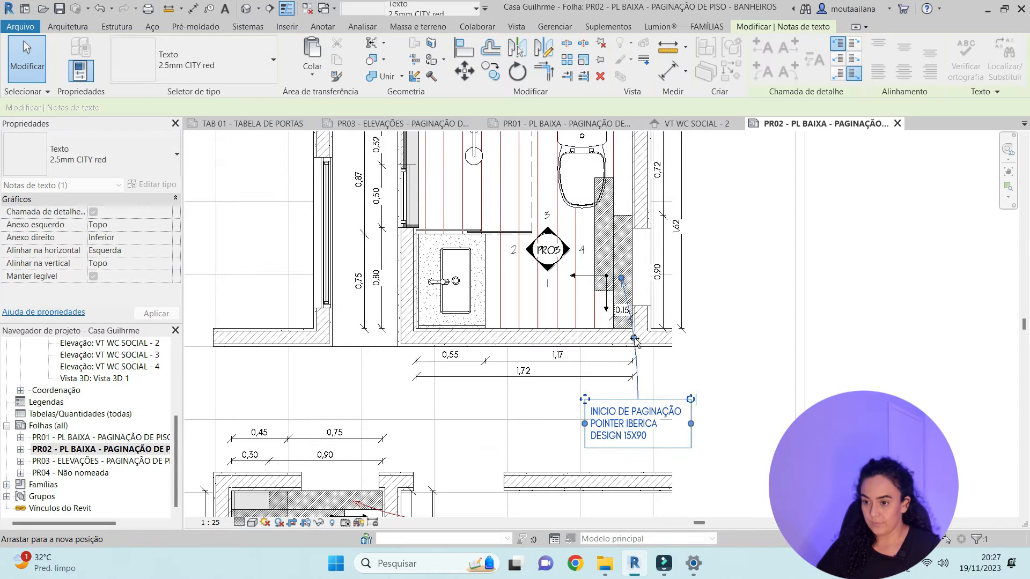
{"action": "left_click", "coordinate": [711, 275]}
{"action": "scroll", "coordinate": [711, 273], "scroll_direction": "down", "scroll_amount": 3}
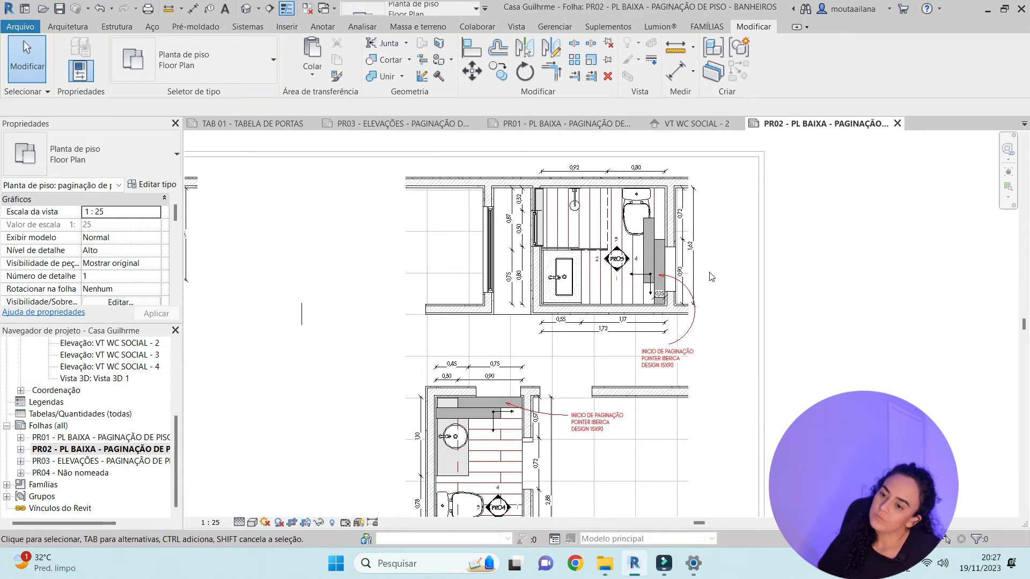
Copy the "INICIO DE PAGINAÇÃO POINTER CARRARA STATUARIO 60X60" note from elevation VT WC SOCIAL - 3 and return to sheet PR01
{"action": "scroll", "coordinate": [606, 255], "scroll_direction": "up", "scroll_amount": 4}
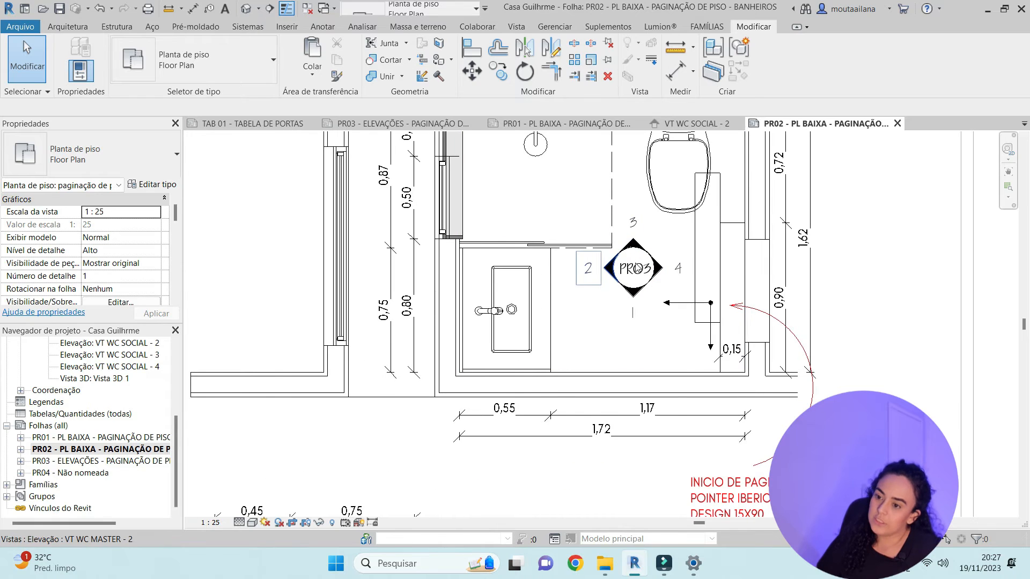
{"action": "double_click", "coordinate": [91, 437]}
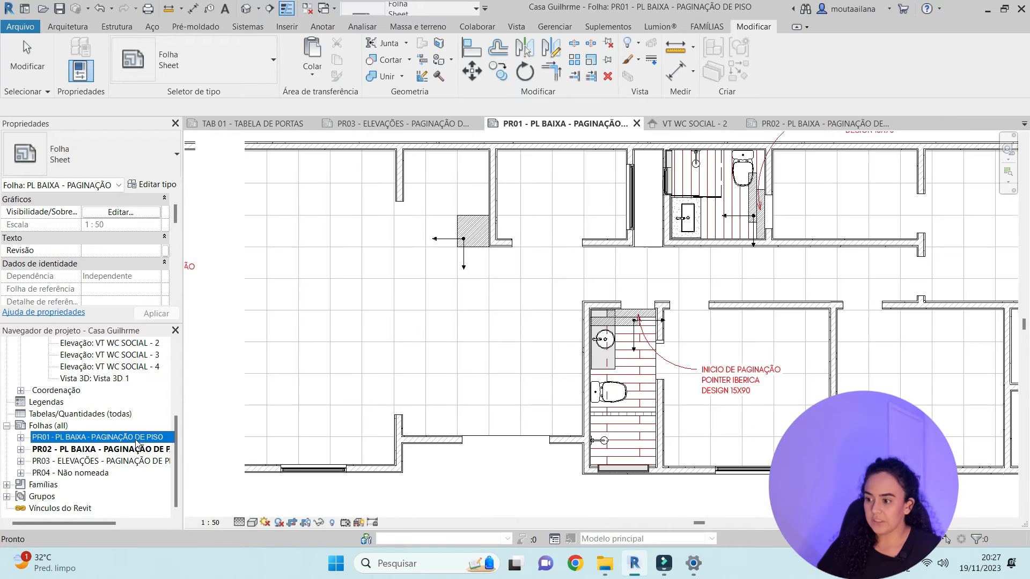
{"action": "scroll", "coordinate": [616, 231], "scroll_direction": "down", "scroll_amount": 4}
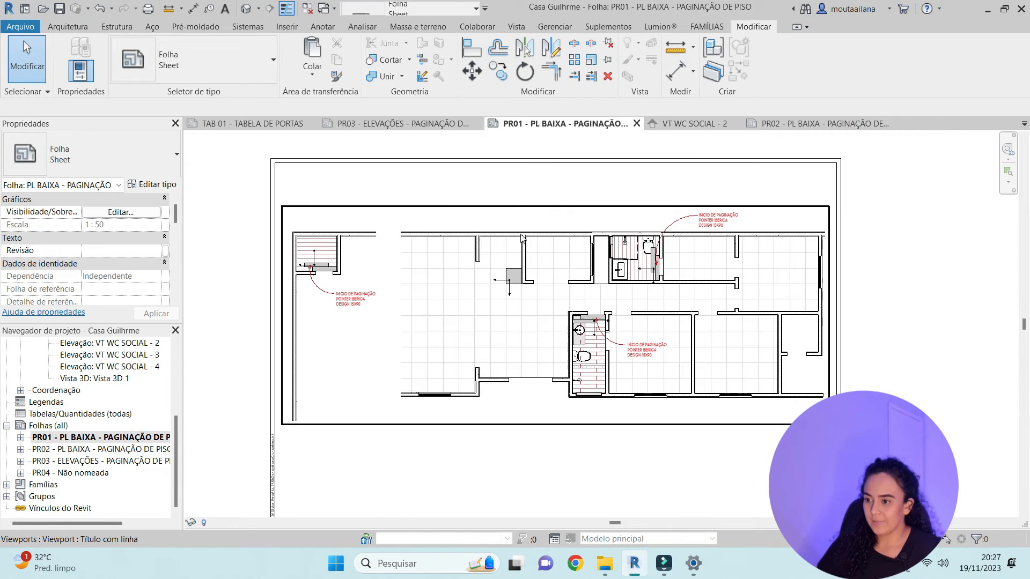
{"action": "scroll", "coordinate": [625, 277], "scroll_direction": "up", "scroll_amount": 5}
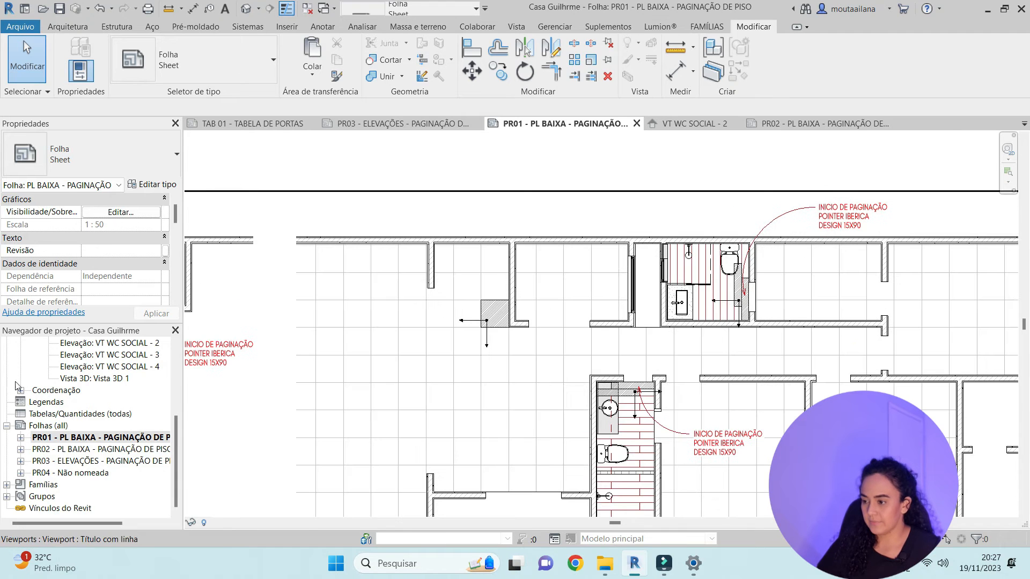
{"action": "double_click", "coordinate": [108, 348]}
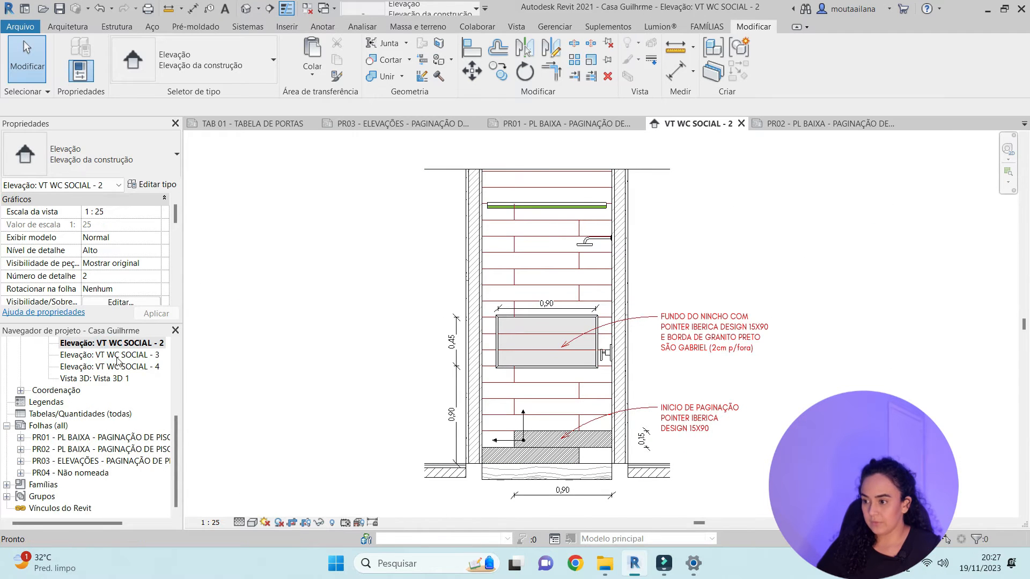
{"action": "double_click", "coordinate": [117, 356]}
{"action": "left_click", "coordinate": [784, 431]}
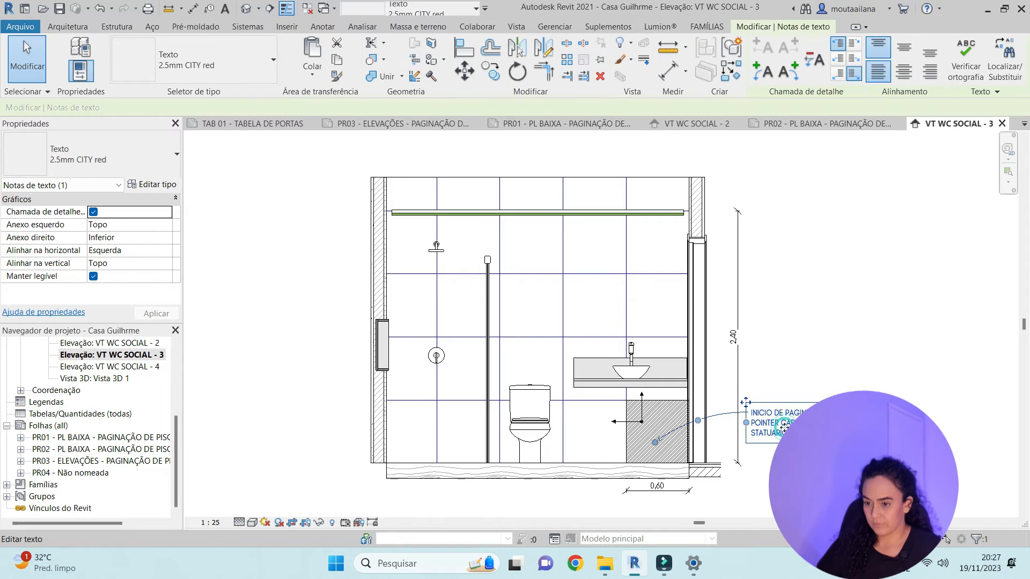
{"action": "left_click", "coordinate": [112, 355]}
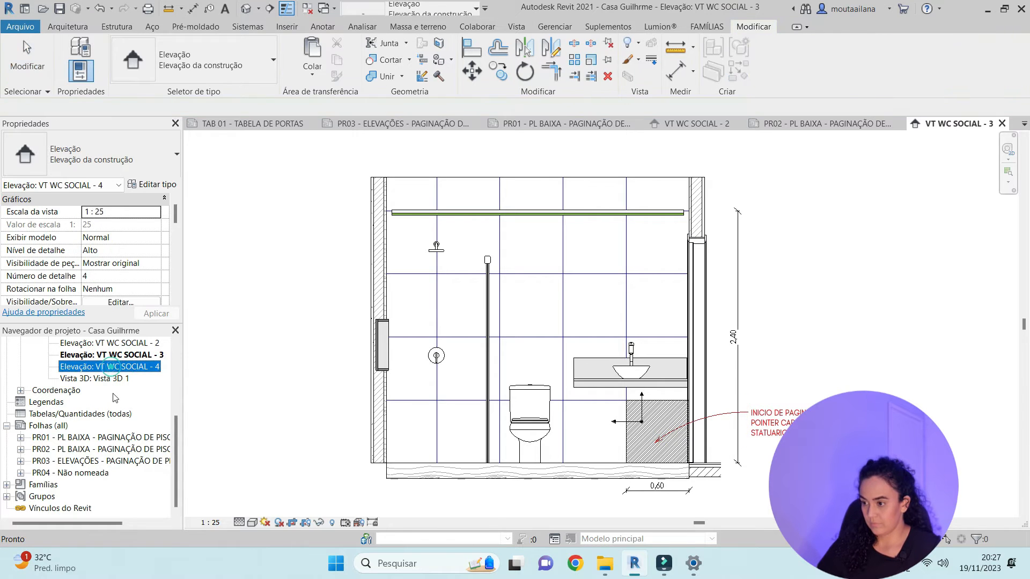
{"action": "double_click", "coordinate": [131, 450]}
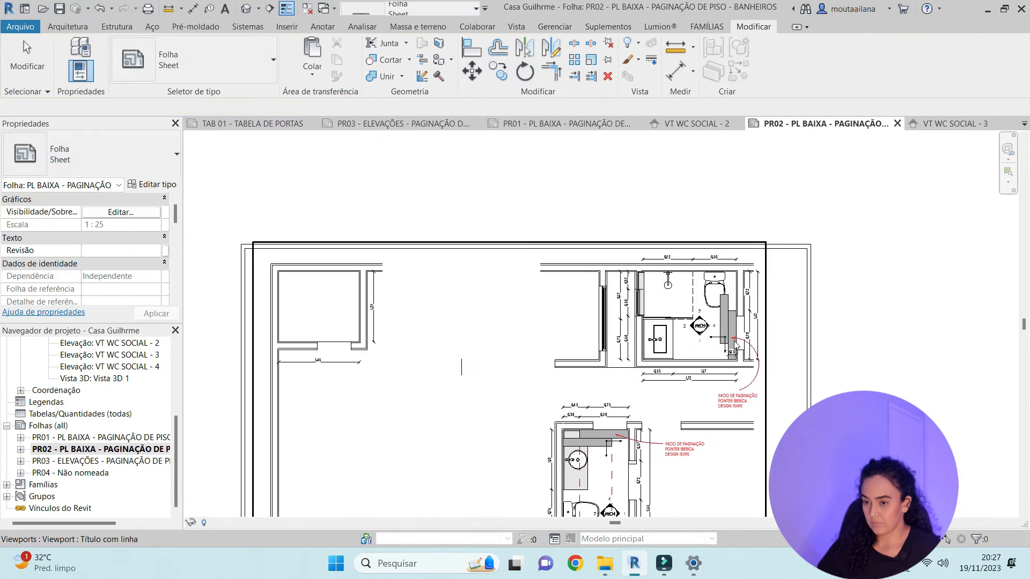
{"action": "double_click", "coordinate": [92, 438]}
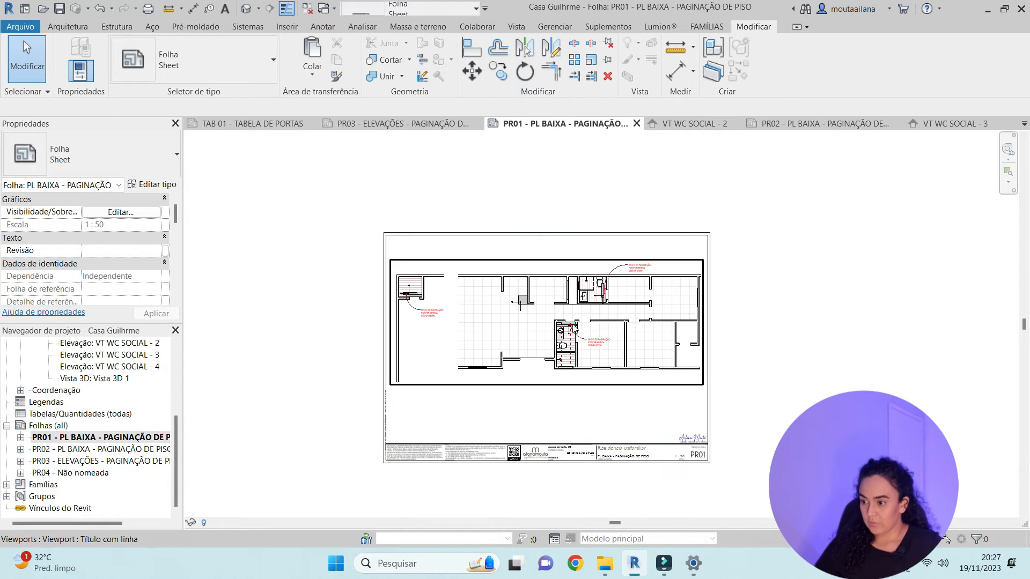
Try to paste the copied note directly onto sheet PR01 without activating a viewport
{"action": "left_click", "coordinate": [339, 335]}
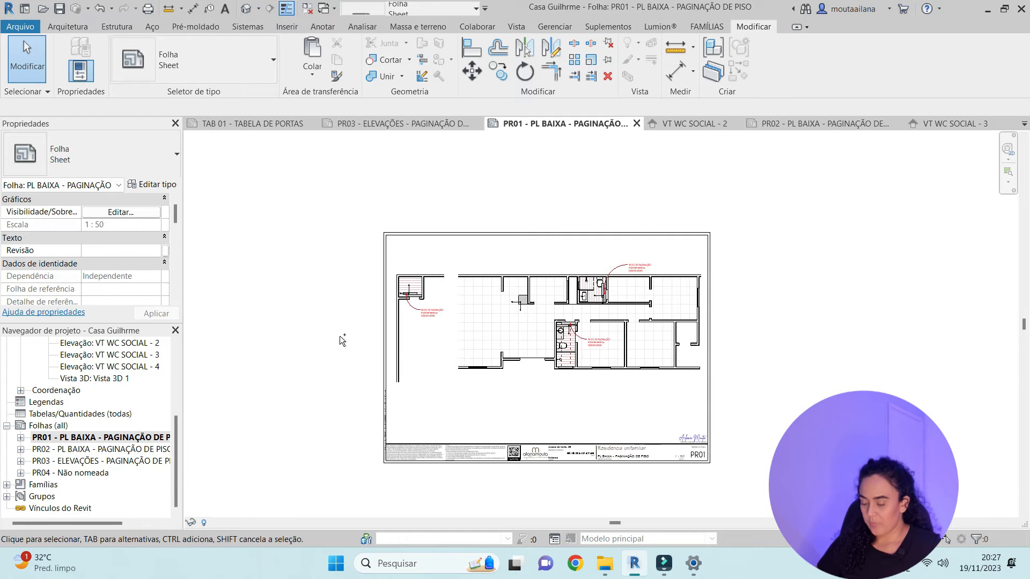
{"action": "key", "text": "ctrl+v"}
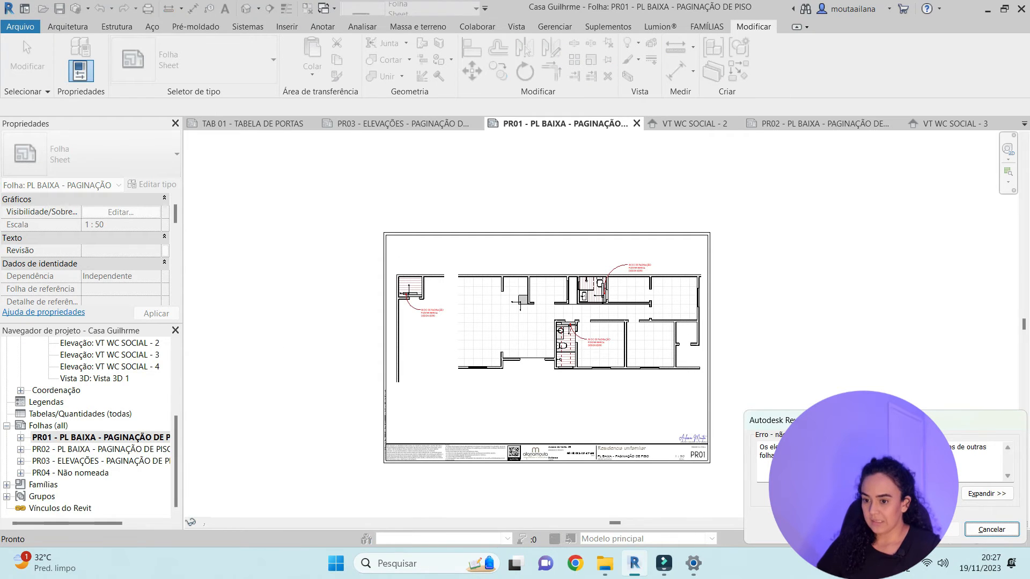
{"action": "key", "text": "Escape"}
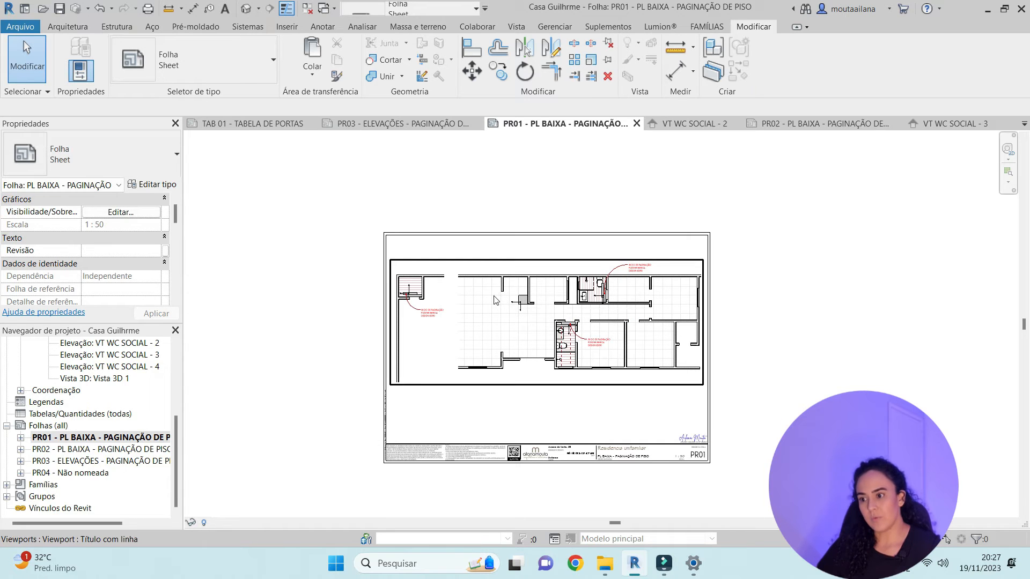
Activate the floor plan viewport on PR01 and paste the POINTER CARRARA STATUARIO 60X60 note below the living area's starting-tile hatch
{"action": "double_click", "coordinate": [493, 297]}
{"action": "key", "text": "ctrl+v"}
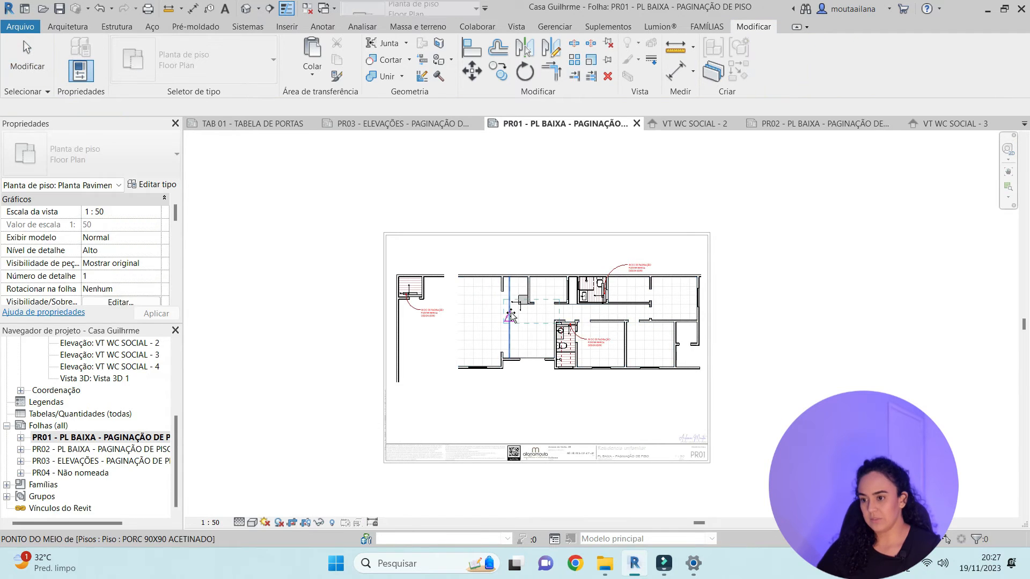
{"action": "scroll", "coordinate": [566, 351], "scroll_direction": "up", "scroll_amount": 5}
{"action": "left_click_drag", "start_coordinate": [561, 377], "coordinate": [591, 412]}
{"action": "left_click", "coordinate": [527, 403]}
{"action": "key", "text": "Escape"}
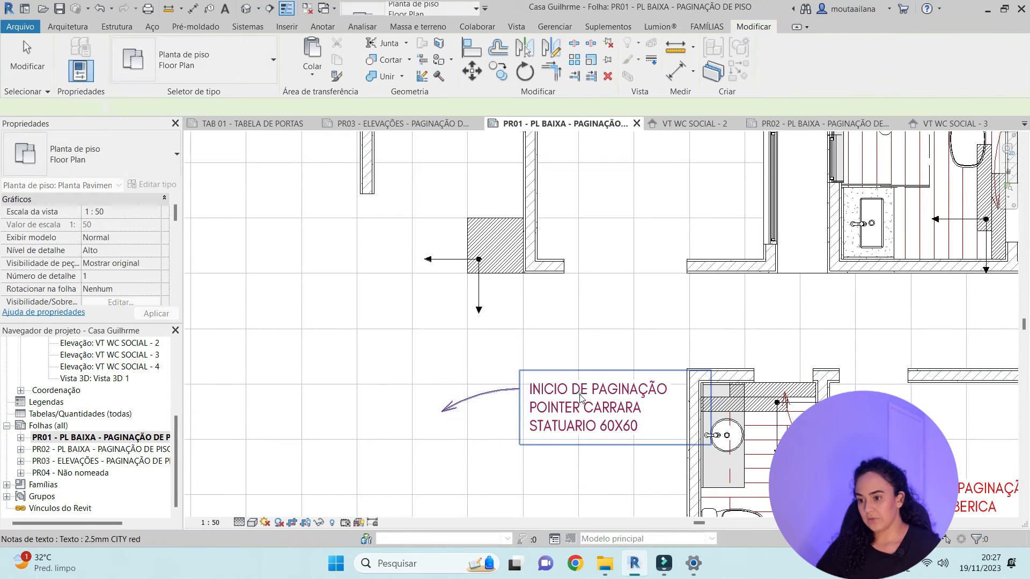
Curve the leader of the POINTER CARRARA STATUARIO 60X60 note up to the living area's starting-tile hatch on PR01
{"action": "left_click", "coordinate": [581, 395]}
{"action": "mouse_move", "coordinate": [448, 412]}
{"action": "left_mouse_down"}
{"action": "mouse_move", "coordinate": [484, 261]}
{"action": "mouse_move", "coordinate": [497, 252]}
{"action": "left_mouse_up"}
{"action": "key", "text": "Escape"}
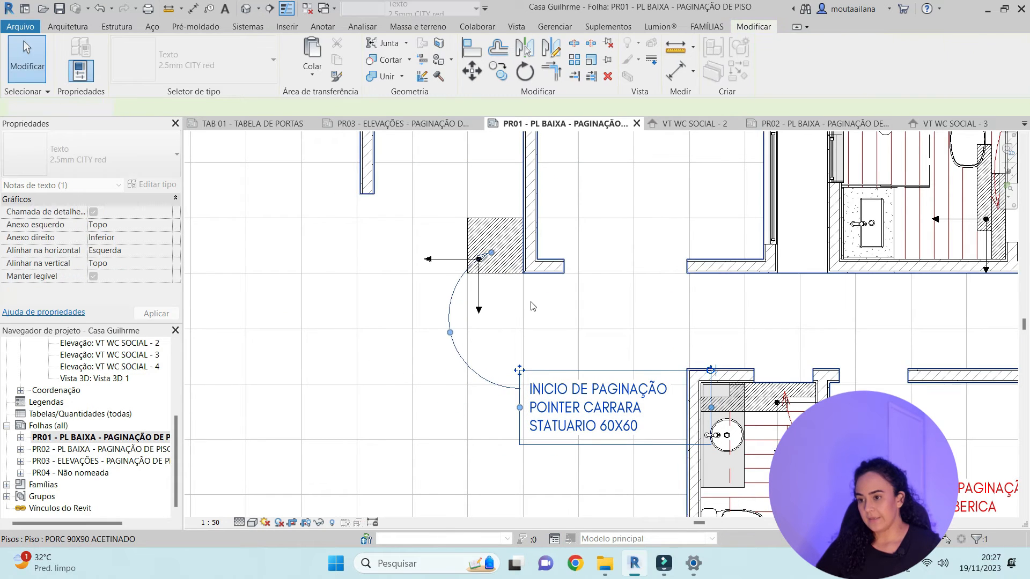
{"action": "scroll", "coordinate": [528, 300], "scroll_direction": "down", "scroll_amount": 3}
{"action": "scroll", "coordinate": [529, 298], "scroll_direction": "up", "scroll_amount": 4}
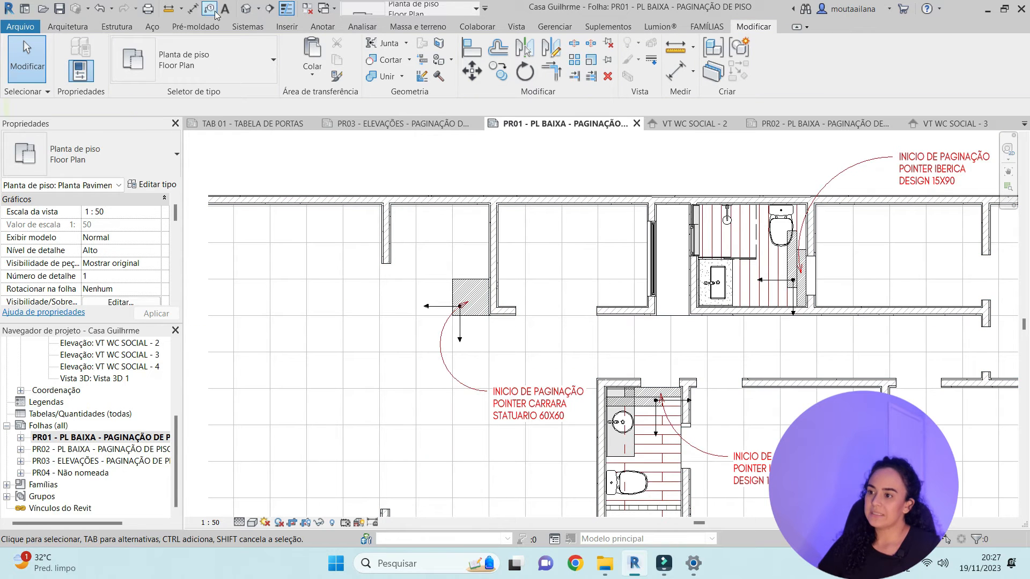
{"action": "scroll", "coordinate": [537, 322], "scroll_direction": "down", "scroll_amount": 3}
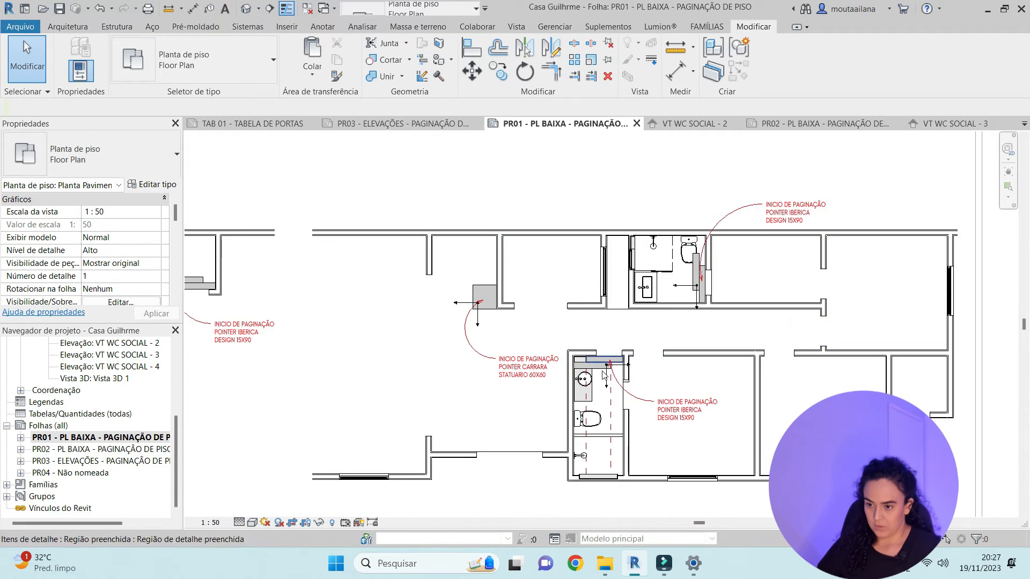
{"action": "scroll", "coordinate": [536, 322], "scroll_direction": "up", "scroll_amount": 4}
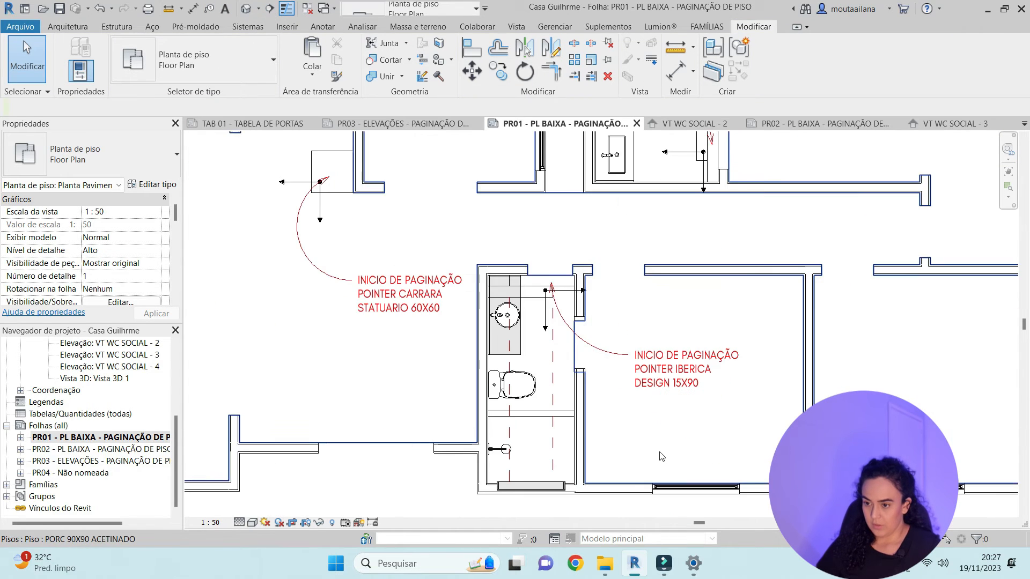
Place a Bacia Sanitária Caixa Acoplada component on the bedroom wall beside the lower bathroom, within PR01's floor plan viewport
{"action": "left_click", "coordinate": [67, 27]}
{"action": "left_click", "coordinate": [159, 60]}
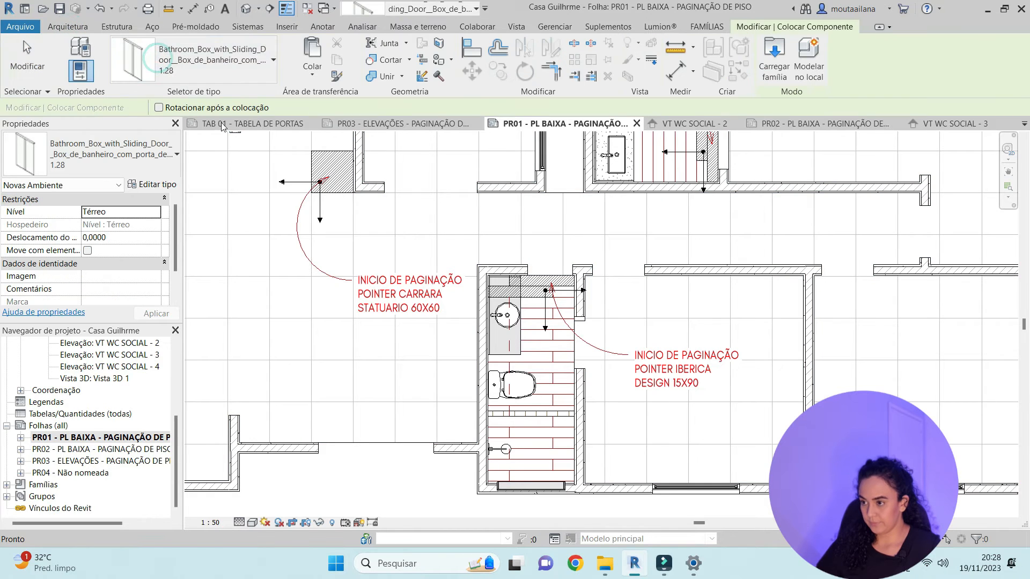
{"action": "left_click", "coordinate": [181, 51]}
{"action": "left_click", "coordinate": [181, 51]}
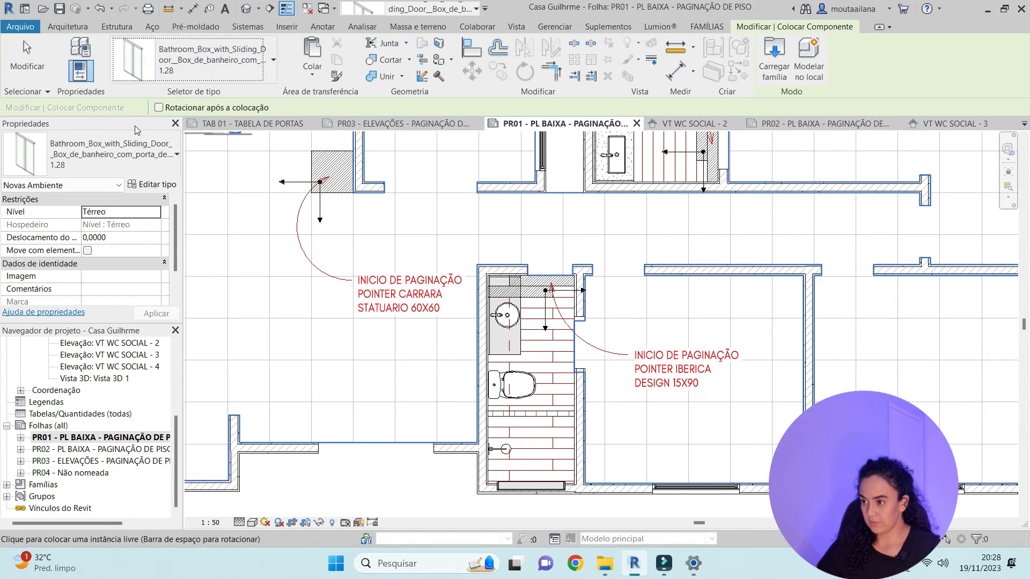
{"action": "left_click", "coordinate": [107, 156]}
{"action": "left_click", "coordinate": [63, 281]}
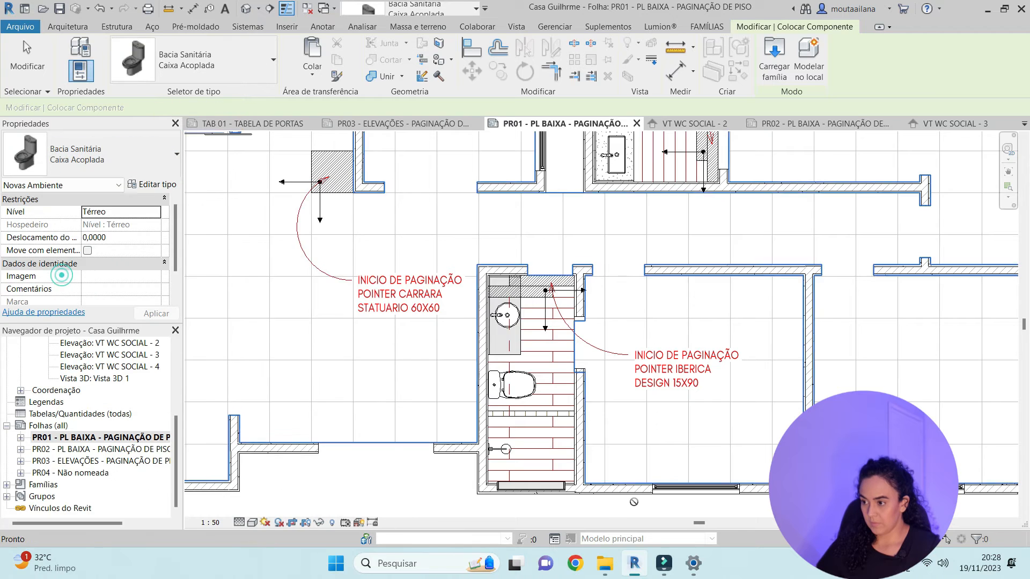
{"action": "scroll", "coordinate": [601, 429], "scroll_direction": "up", "scroll_amount": 3}
{"action": "left_click", "coordinate": [560, 390]}
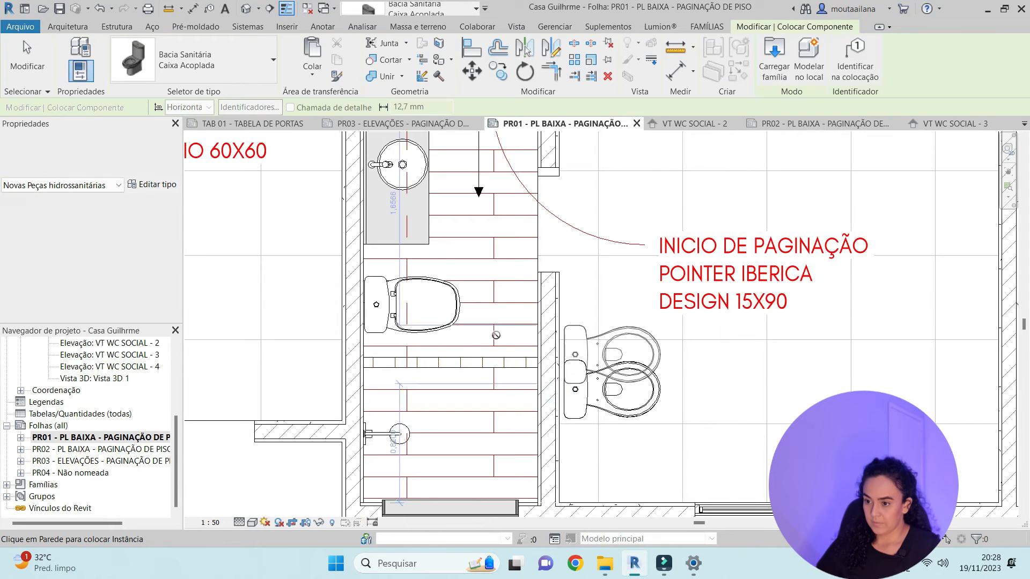
{"action": "key", "text": "Escape"}
{"action": "key", "text": "Escape"}
{"action": "scroll", "coordinate": [510, 332], "scroll_direction": "down", "scroll_amount": 5}
{"action": "middle_click_drag", "start_coordinate": [509, 333], "coordinate": [511, 260]}
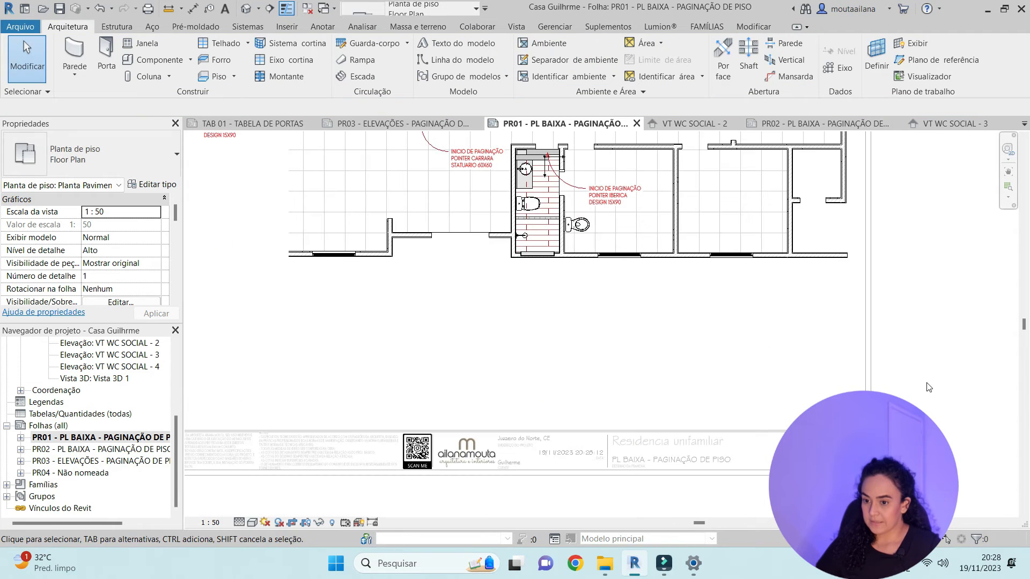
Deactivate the viewport and check the new toilet in both the paginação de piso and Planta Pavimento Térreo floor plans
{"action": "double_click", "coordinate": [918, 385]}
{"action": "scroll", "coordinate": [90, 404], "scroll_direction": "up", "scroll_amount": 4}
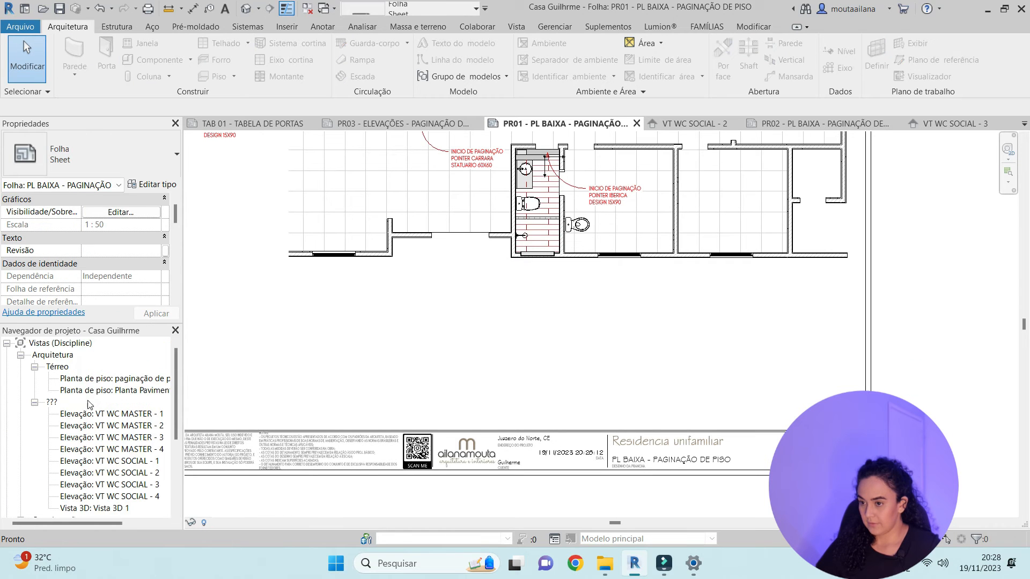
{"action": "double_click", "coordinate": [79, 382]}
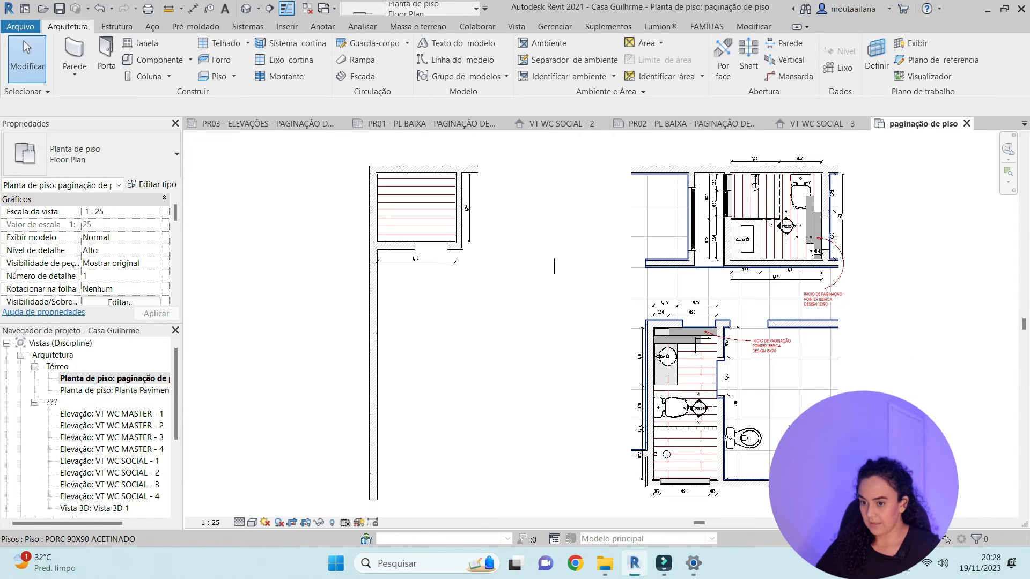
{"action": "double_click", "coordinate": [137, 391]}
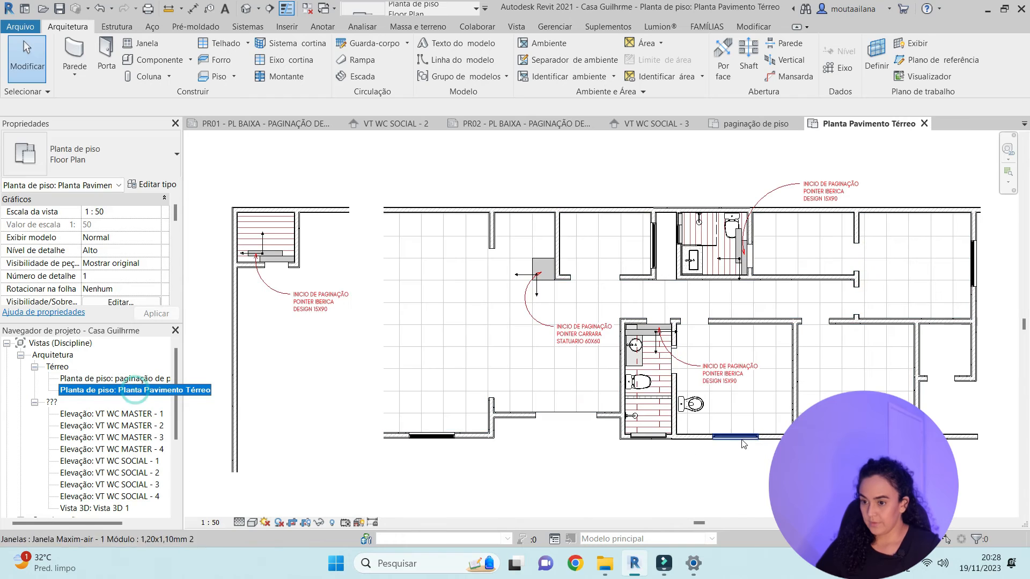
{"action": "scroll", "coordinate": [699, 403], "scroll_direction": "up", "scroll_amount": 2}
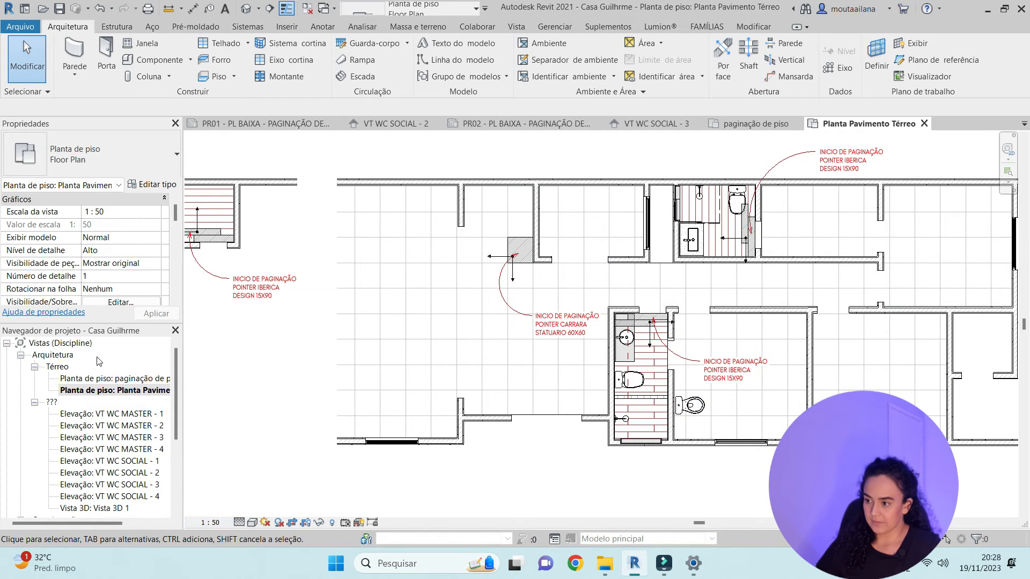
{"action": "double_click", "coordinate": [141, 379]}
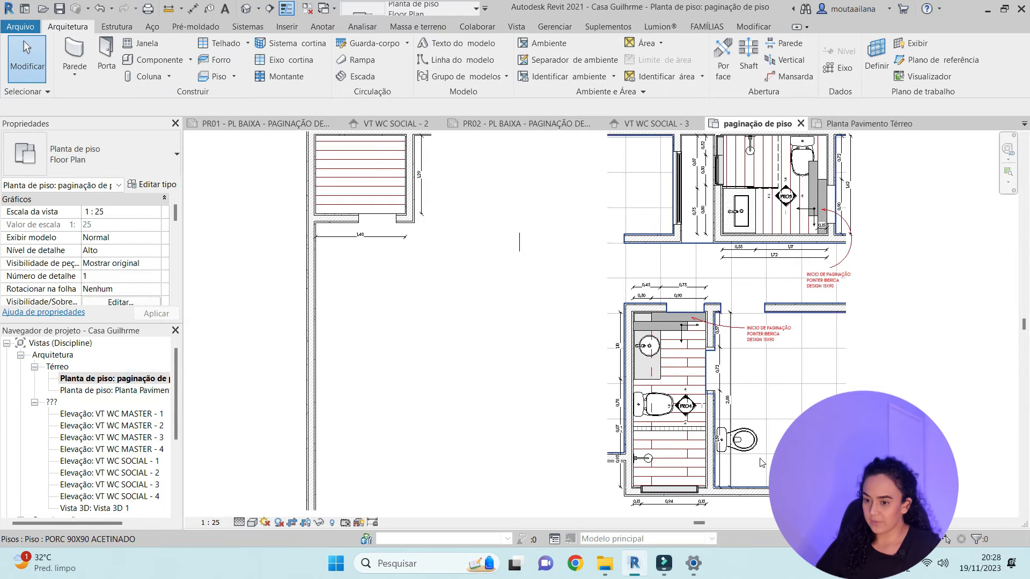
{"action": "left_click", "coordinate": [742, 449]}
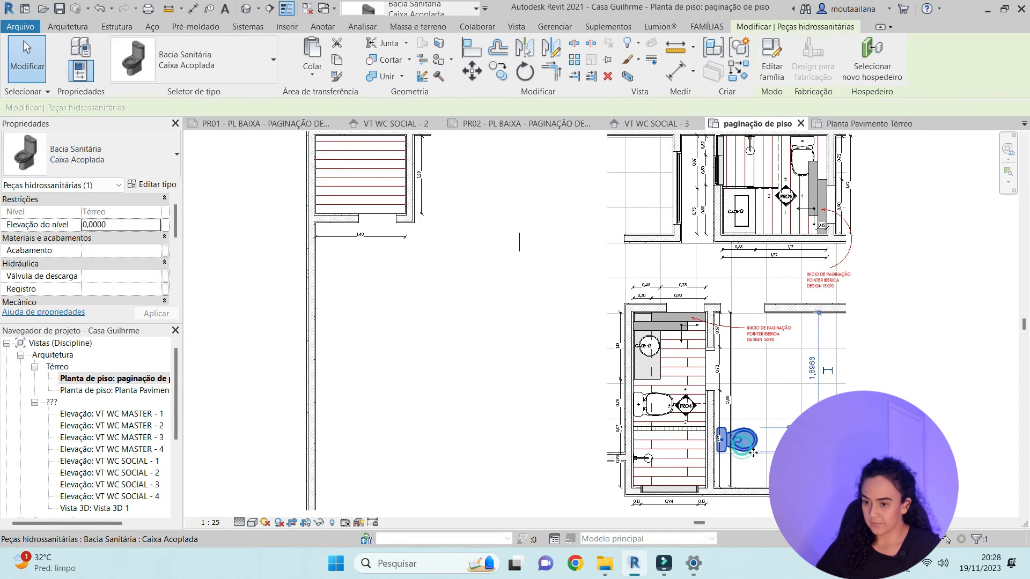
{"action": "left_click", "coordinate": [100, 390]}
{"action": "double_click", "coordinate": [99, 392]}
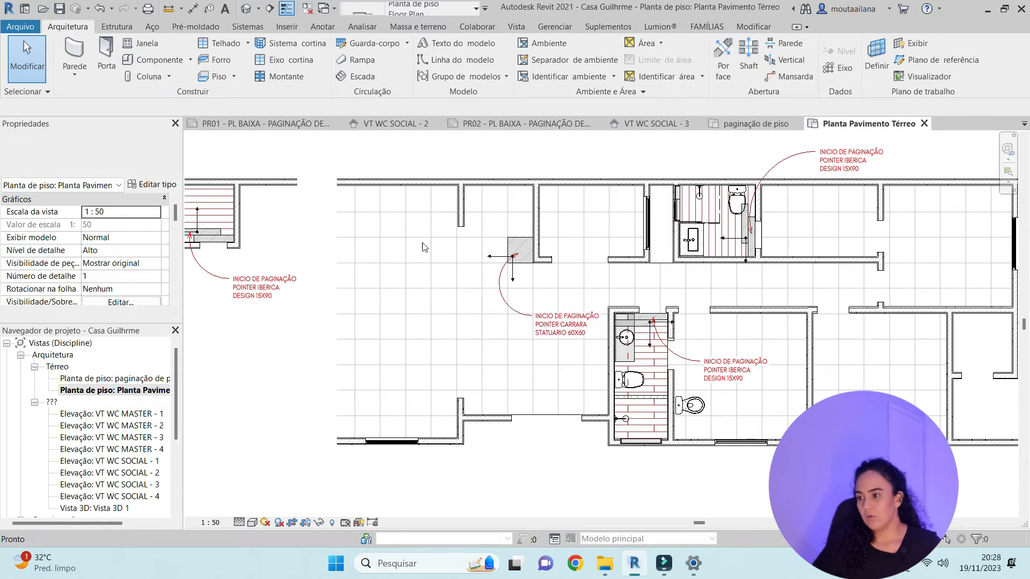
Draw a small rectangular diagonal filled region against the inner right wall of the far-left tiled room in Planta Pavimento Térreo
{"action": "scroll", "coordinate": [241, 241], "scroll_direction": "up", "scroll_amount": 3}
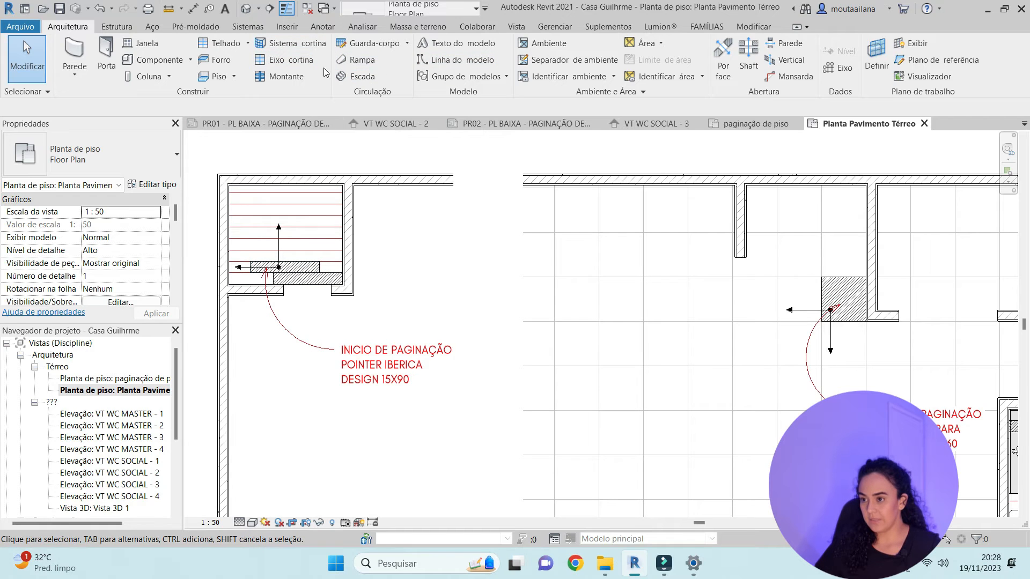
{"action": "left_click", "coordinate": [322, 27]}
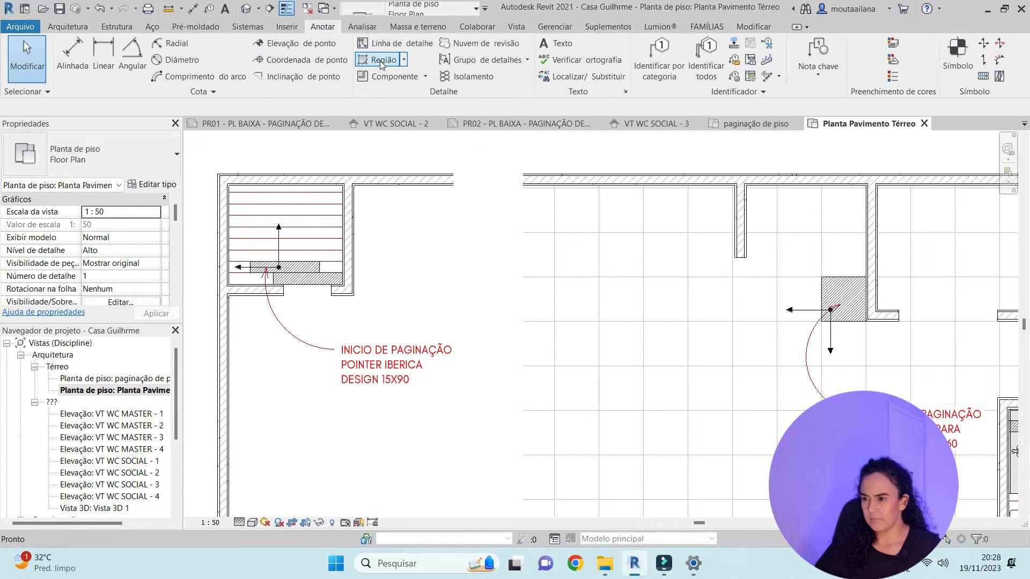
{"action": "left_click", "coordinate": [380, 61]}
{"action": "scroll", "coordinate": [300, 182], "scroll_direction": "up", "scroll_amount": 3}
{"action": "left_click", "coordinate": [316, 220]}
{"action": "left_click", "coordinate": [363, 249]}
{"action": "left_click", "coordinate": [776, 70]}
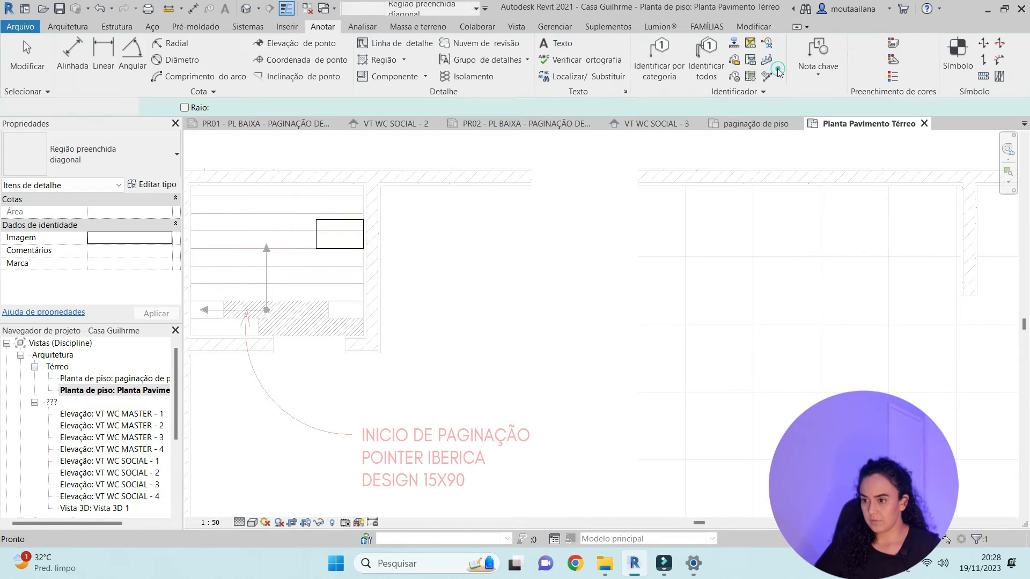
{"action": "left_click", "coordinate": [524, 314]}
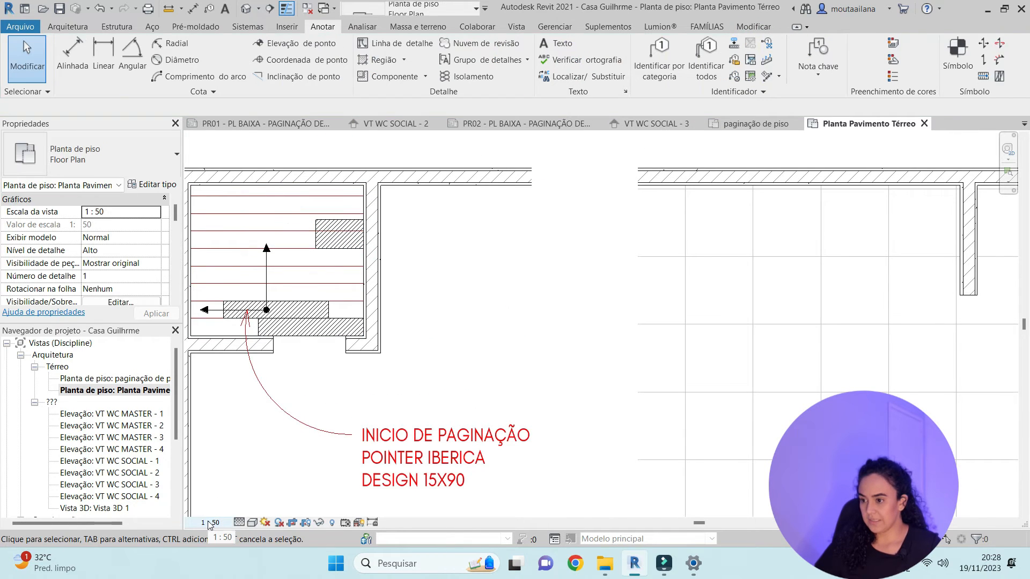
Check the far-left tiled room in the paginação de piso plan for the new filled region
{"action": "double_click", "coordinate": [132, 379]}
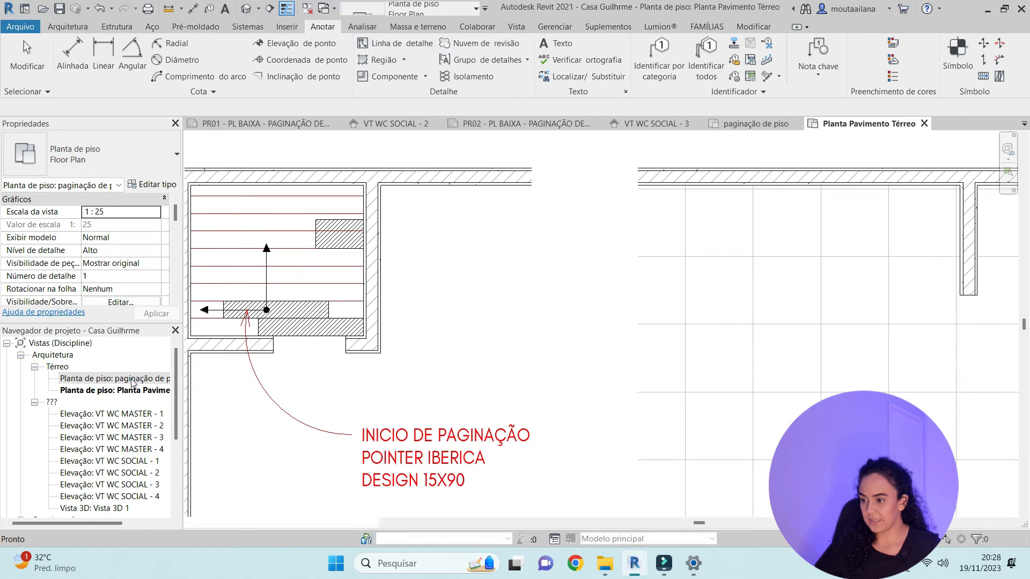
{"action": "scroll", "coordinate": [370, 216], "scroll_direction": "down", "scroll_amount": 5}
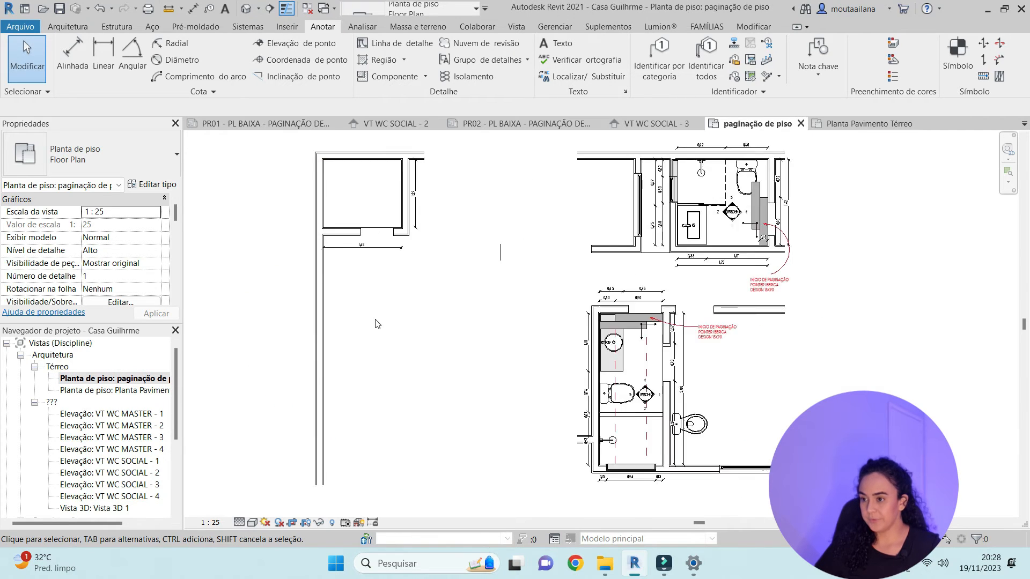
{"action": "scroll", "coordinate": [469, 310], "scroll_direction": "up", "scroll_amount": 3}
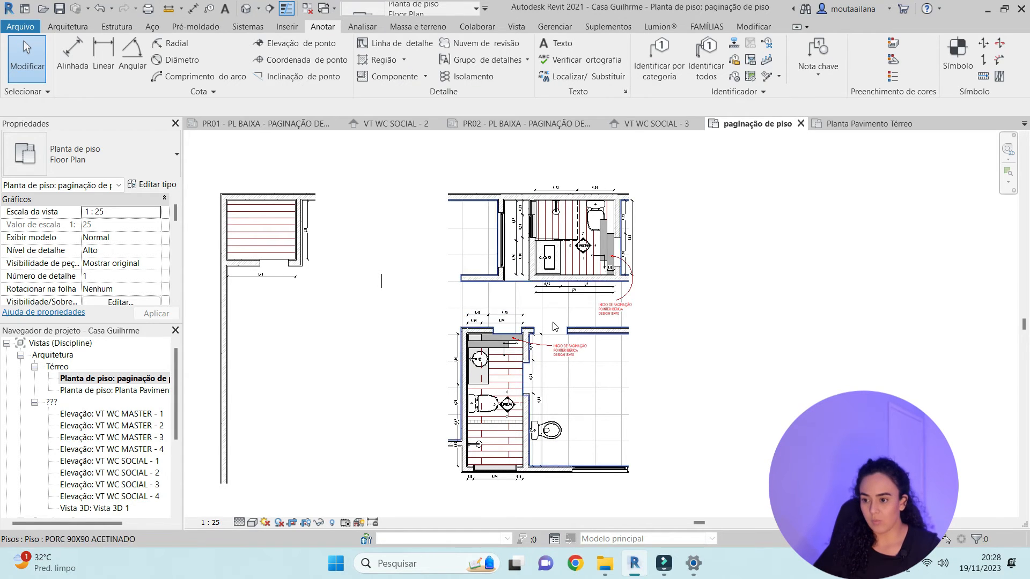
Delete the extra toilet beside the lower bathroom in the paginação de piso plan
{"action": "scroll", "coordinate": [552, 378], "scroll_direction": "up", "scroll_amount": 2}
{"action": "left_click", "coordinate": [548, 430]}
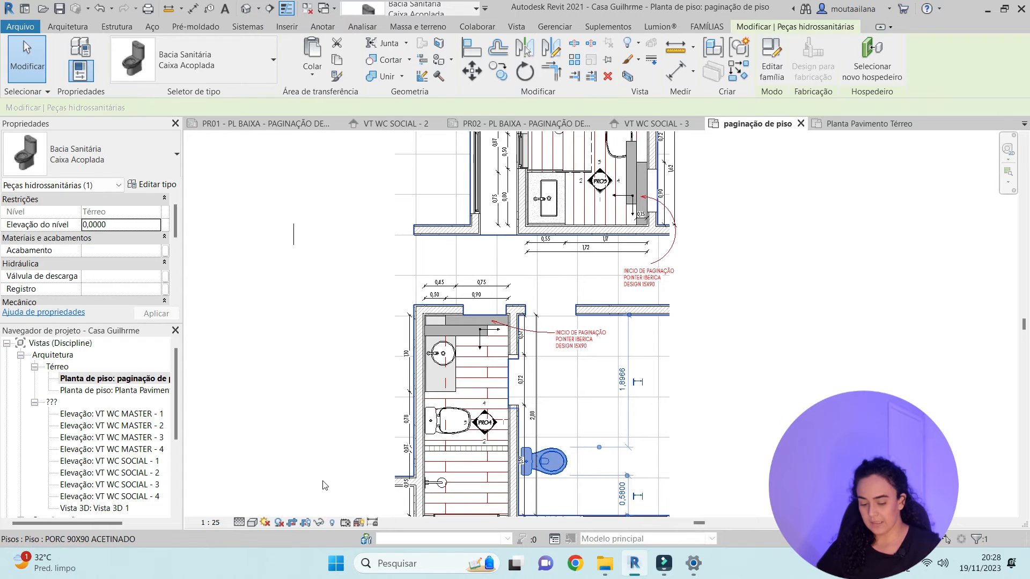
{"action": "key", "text": "Escape"}
In Planta Pavimento Térreo, copy the far-left room's two starting-tile hatches, floor direction arrows and POINTER IBERICA DESIGN 15X90 note
{"action": "double_click", "coordinate": [110, 391]}
{"action": "scroll", "coordinate": [331, 209], "scroll_direction": "down", "scroll_amount": 2}
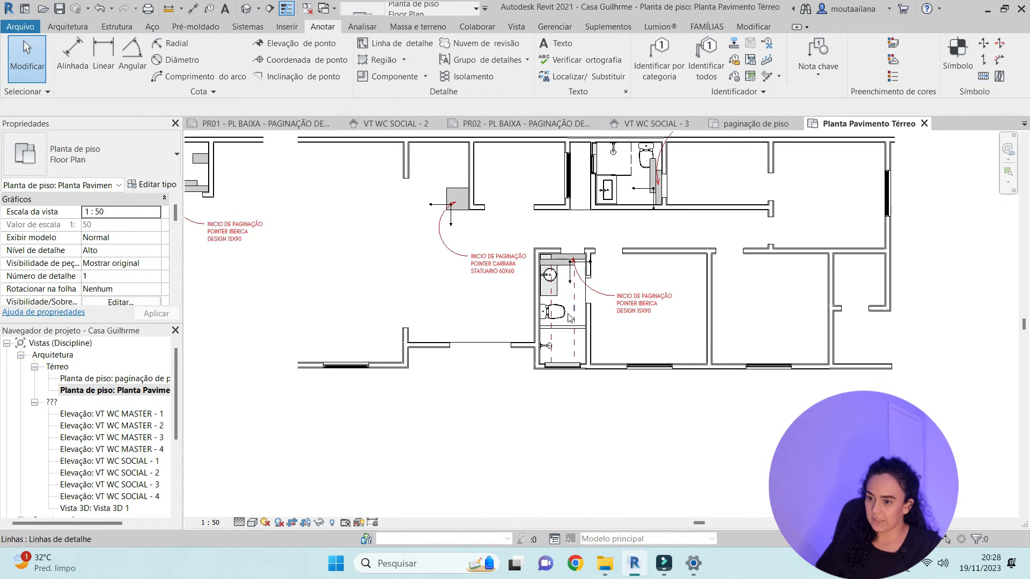
{"action": "scroll", "coordinate": [354, 238], "scroll_direction": "up", "scroll_amount": 4}
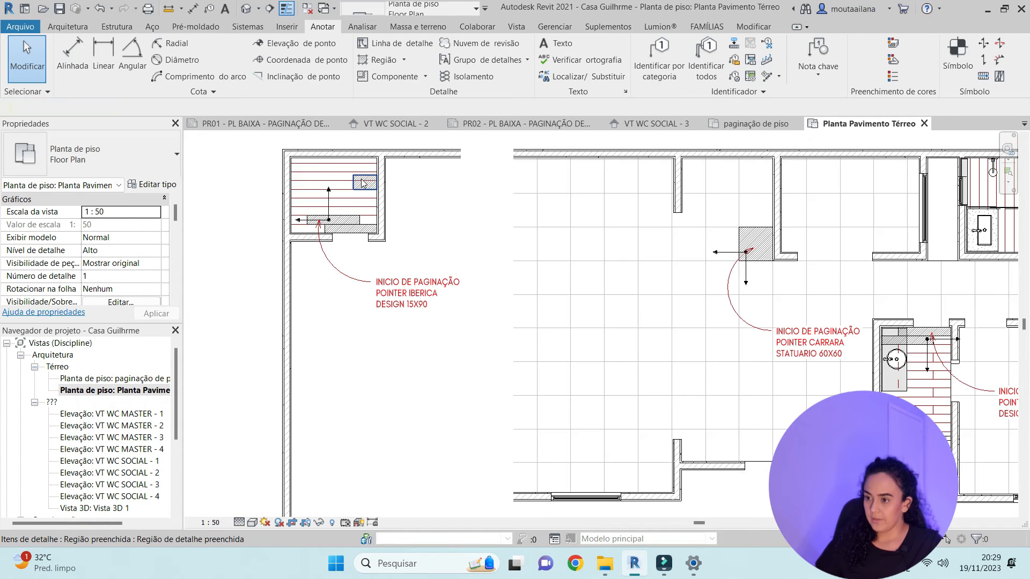
{"action": "left_click", "coordinate": [354, 236]}
{"action": "key", "text": "Escape"}
{"action": "scroll", "coordinate": [351, 235], "scroll_direction": "up", "scroll_amount": 3}
{"action": "left_click", "coordinate": [349, 233]}
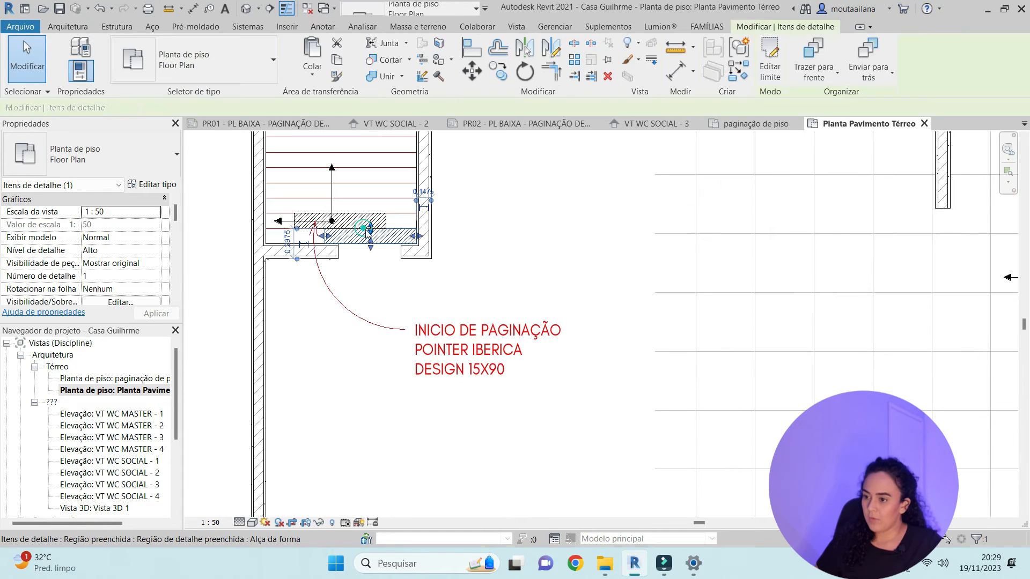
{"action": "left_click", "coordinate": [383, 211], "text": "ctrl"}
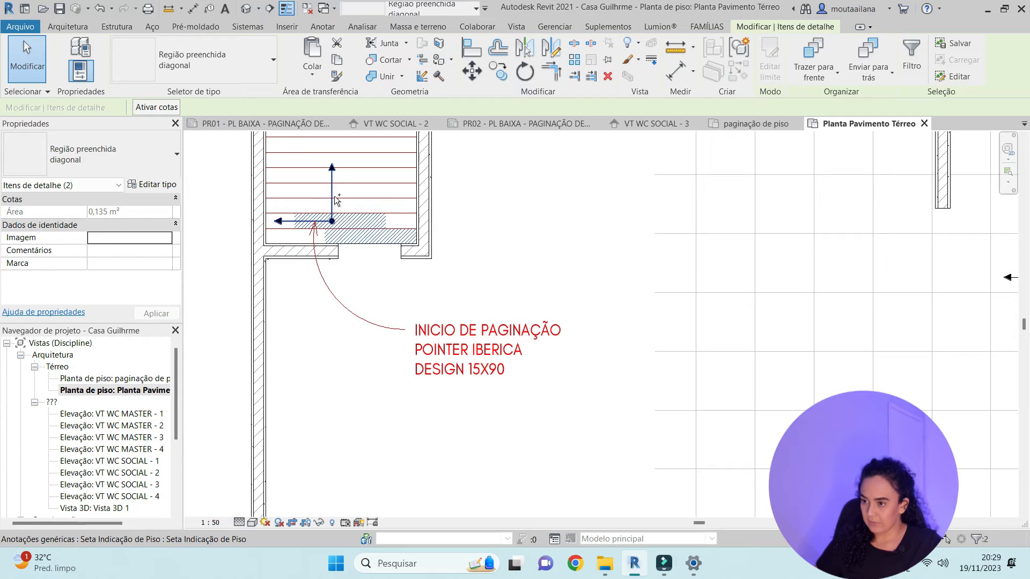
{"action": "left_click", "coordinate": [335, 200], "text": "ctrl"}
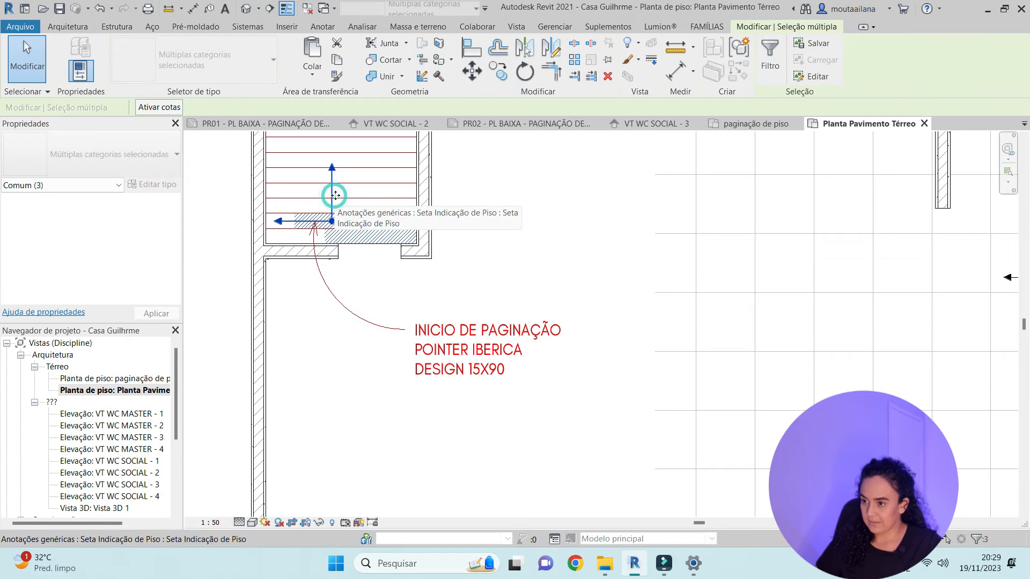
{"action": "left_click", "coordinate": [469, 329], "text": "ctrl"}
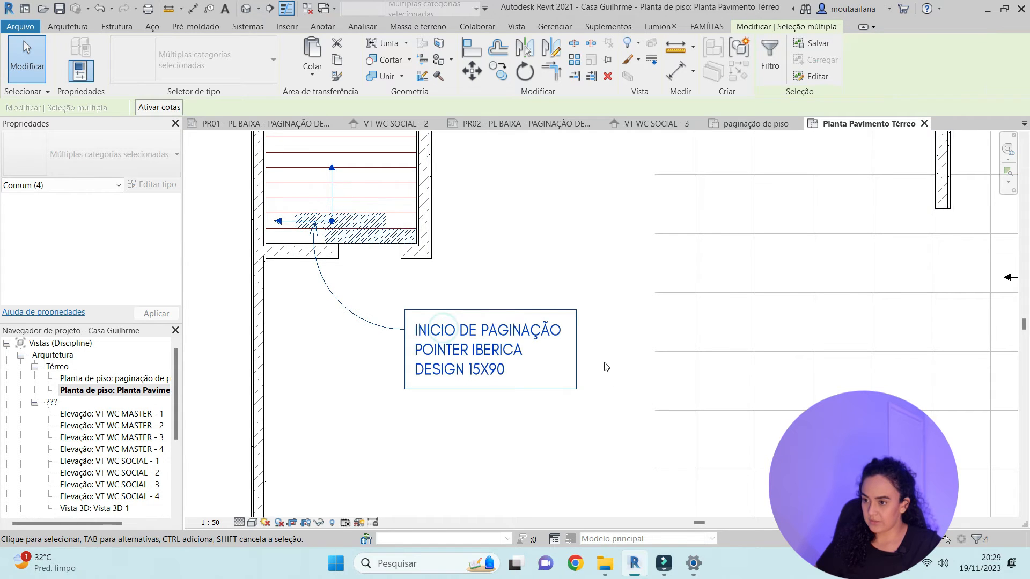
Try to paste the copied hatches, arrows and note freehand over the far-left tiled room in the paginação de piso plan
{"action": "double_click", "coordinate": [122, 379]}
{"action": "scroll", "coordinate": [644, 321], "scroll_direction": "down", "scroll_amount": 3}
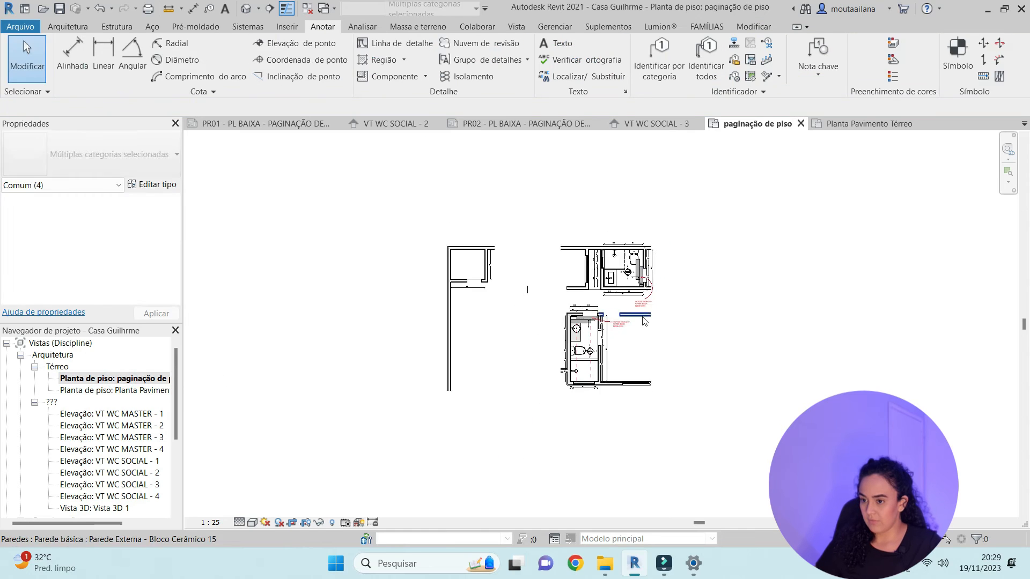
{"action": "scroll", "coordinate": [472, 279], "scroll_direction": "up", "scroll_amount": 6}
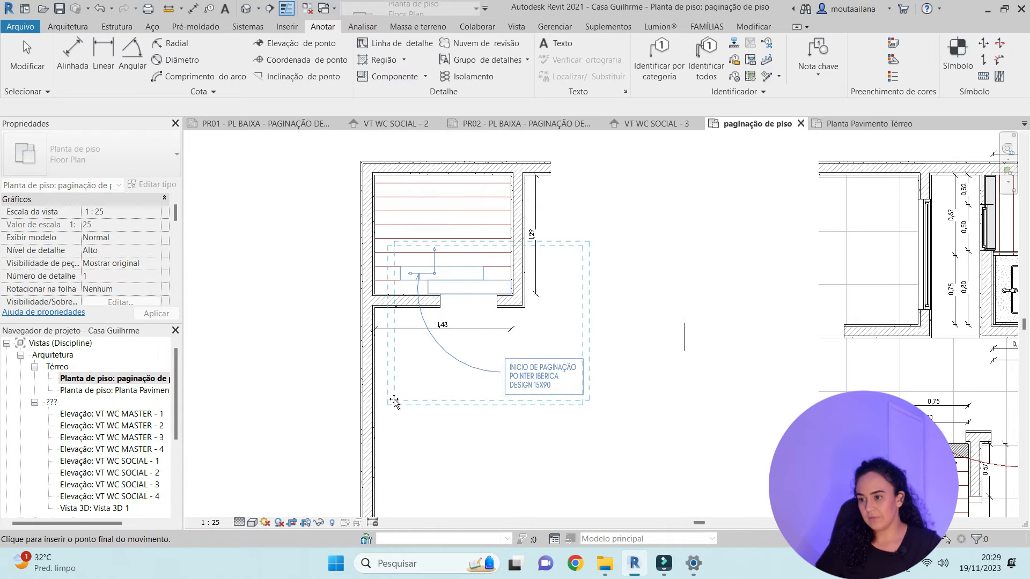
{"action": "left_click", "coordinate": [409, 381]}
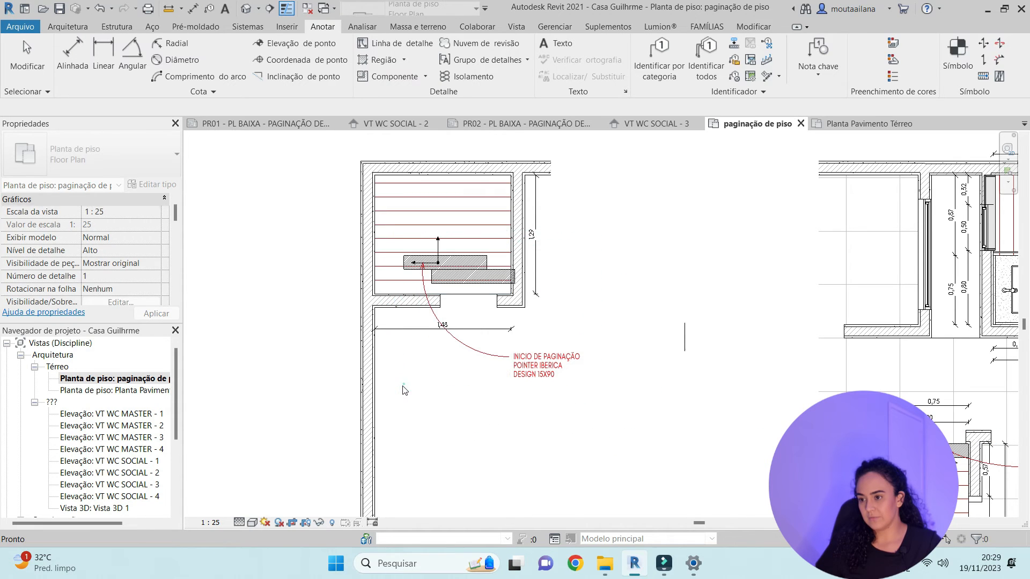
{"action": "left_click", "coordinate": [629, 426]}
{"action": "key", "text": "ctrl+z"}
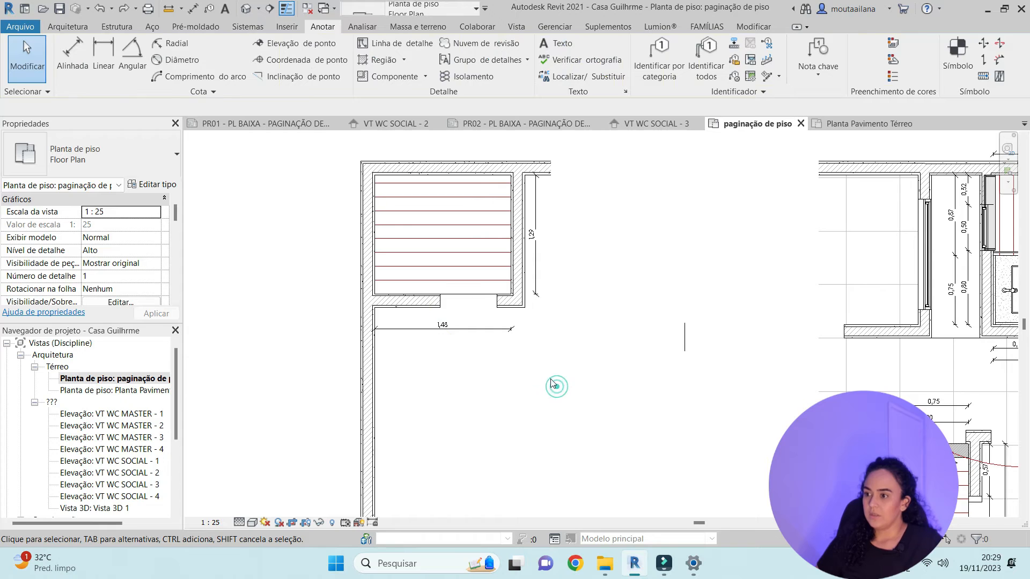
Paste the copied hatches, direction arrows and tile note aligned to the same place in the far-left room of paginação de piso
{"action": "left_click", "coordinate": [432, 301]}
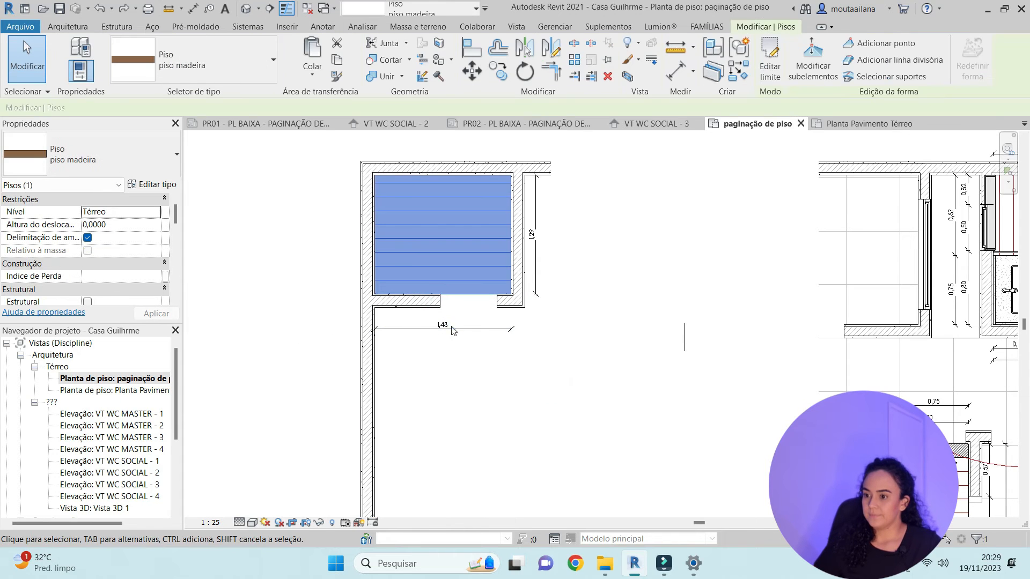
{"action": "left_click", "coordinate": [318, 76]}
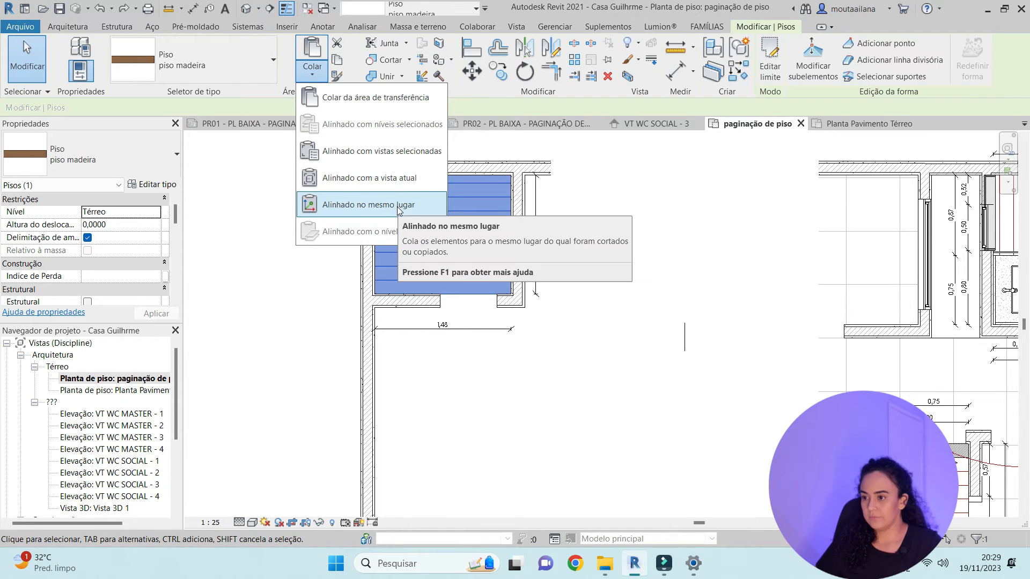
{"action": "left_click", "coordinate": [385, 189]}
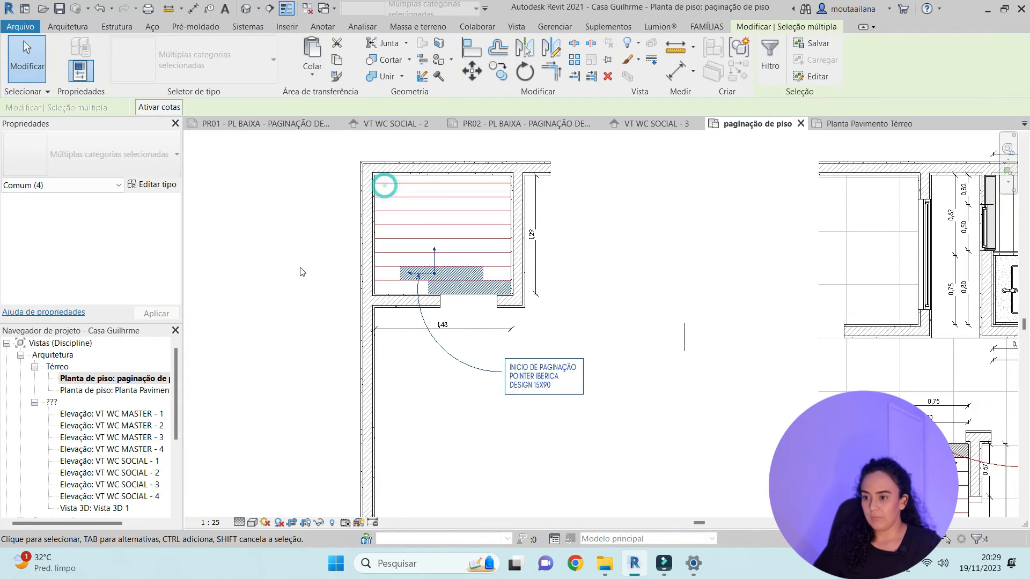
{"action": "left_click", "coordinate": [253, 302]}
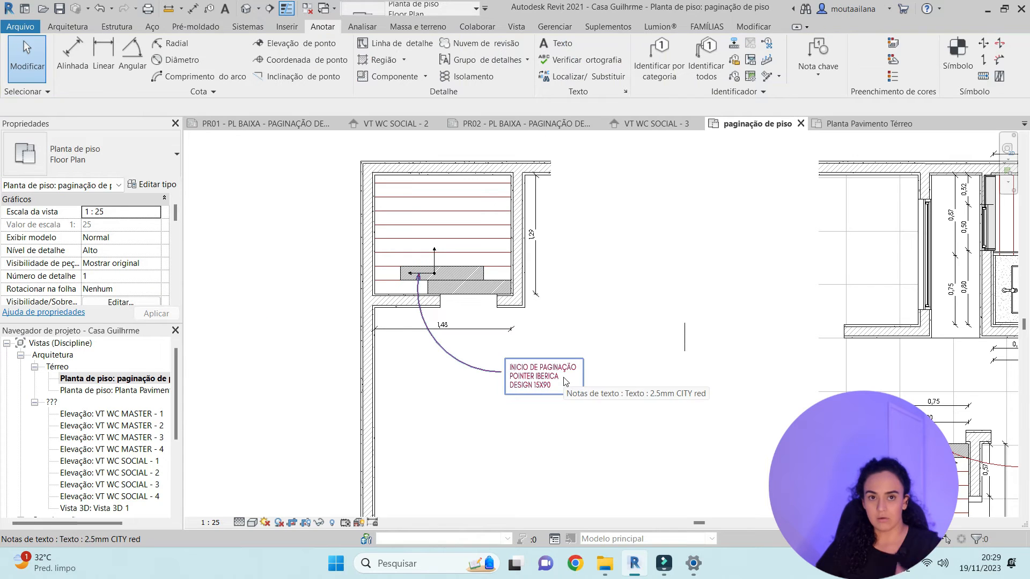
Move the POINTER IBERICA DESIGN 15X90 note closer to the far-left room's lower wall and adjust its leader curve
{"action": "scroll", "coordinate": [456, 365], "scroll_direction": "down", "scroll_amount": 3}
{"action": "scroll", "coordinate": [461, 370], "scroll_direction": "up", "scroll_amount": 3}
{"action": "left_click_drag", "start_coordinate": [466, 376], "coordinate": [488, 348]}
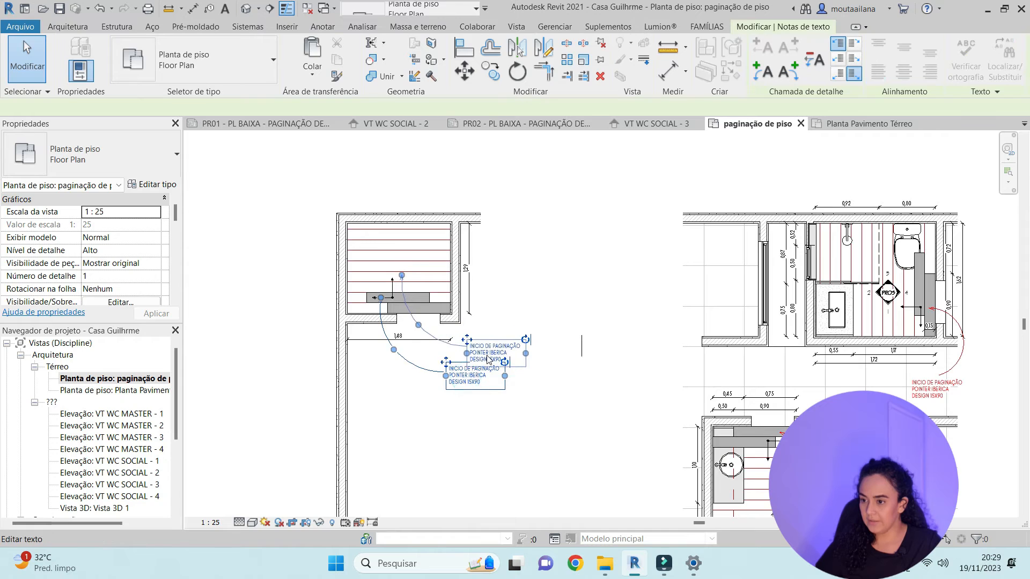
{"action": "left_click", "coordinate": [489, 421]}
{"action": "scroll", "coordinate": [504, 407], "scroll_direction": "up", "scroll_amount": 3}
{"action": "left_click_drag", "start_coordinate": [520, 394], "coordinate": [519, 370]}
{"action": "left_click_drag", "start_coordinate": [358, 246], "coordinate": [362, 280]}
{"action": "left_click", "coordinate": [481, 384]}
{"action": "scroll", "coordinate": [481, 384], "scroll_direction": "down", "scroll_amount": 2}
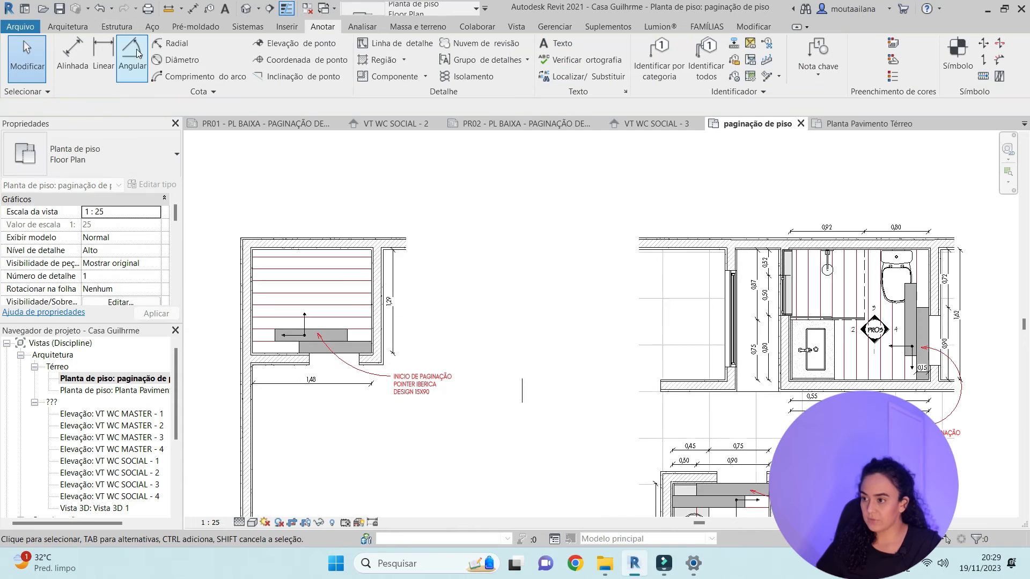
Place a Bacia Sanitária Caixa Acoplada toilet against the upper wall of the far-left tiled room
{"action": "left_click", "coordinate": [67, 27]}
{"action": "left_click", "coordinate": [134, 54]}
{"action": "scroll", "coordinate": [255, 249], "scroll_direction": "up", "scroll_amount": 2}
{"action": "left_click", "coordinate": [304, 237]}
{"action": "key", "text": "Escape"}
{"action": "key", "text": "Escape"}
{"action": "scroll", "coordinate": [294, 294], "scroll_direction": "down", "scroll_amount": 3}
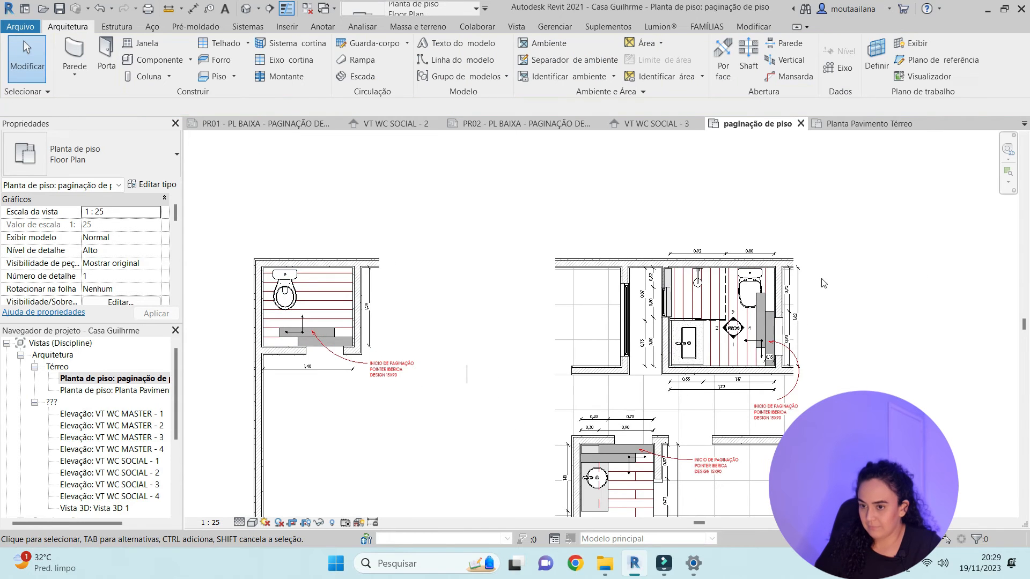
Try to match the far-left room's toilet to the Deca toilet type used in the PR03 bathroom
{"action": "scroll", "coordinate": [732, 282], "scroll_direction": "up", "scroll_amount": 3}
{"action": "left_click", "coordinate": [771, 278]}
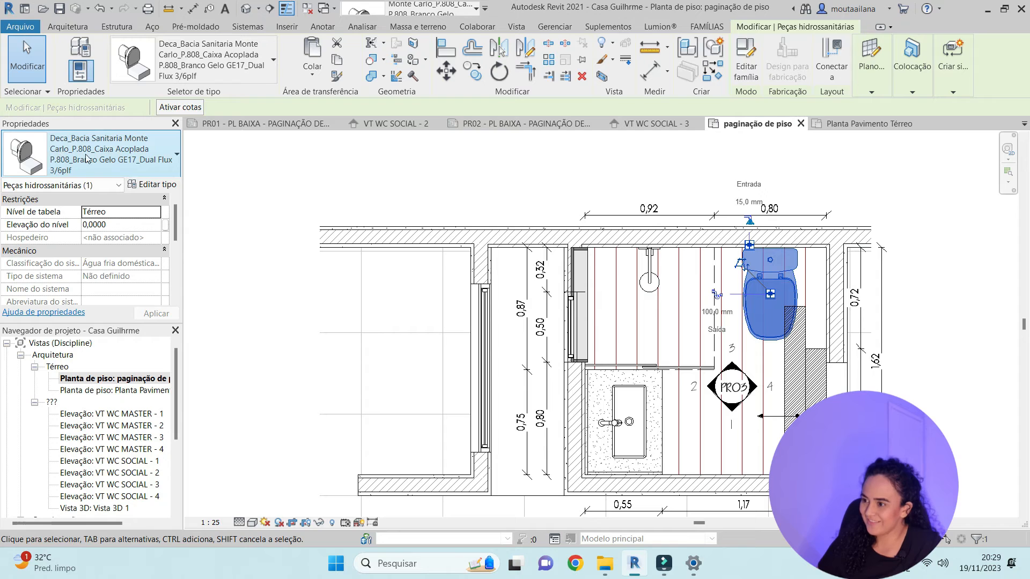
{"action": "key", "text": "Escape"}
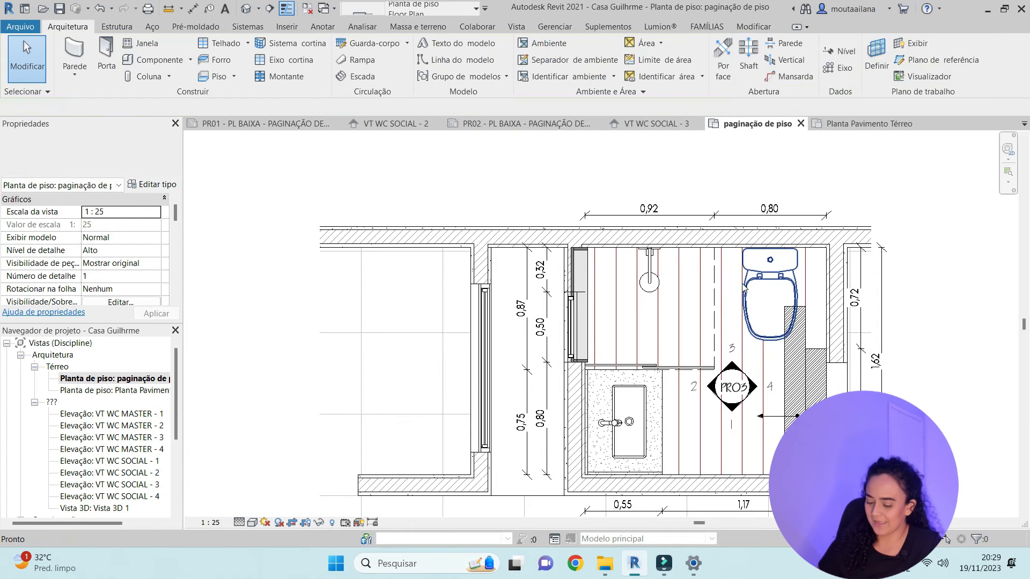
{"action": "key", "text": "m"}
{"action": "key", "text": "a"}
{"action": "left_click", "coordinate": [792, 280]}
{"action": "scroll", "coordinate": [804, 281], "scroll_direction": "down", "scroll_amount": 2}
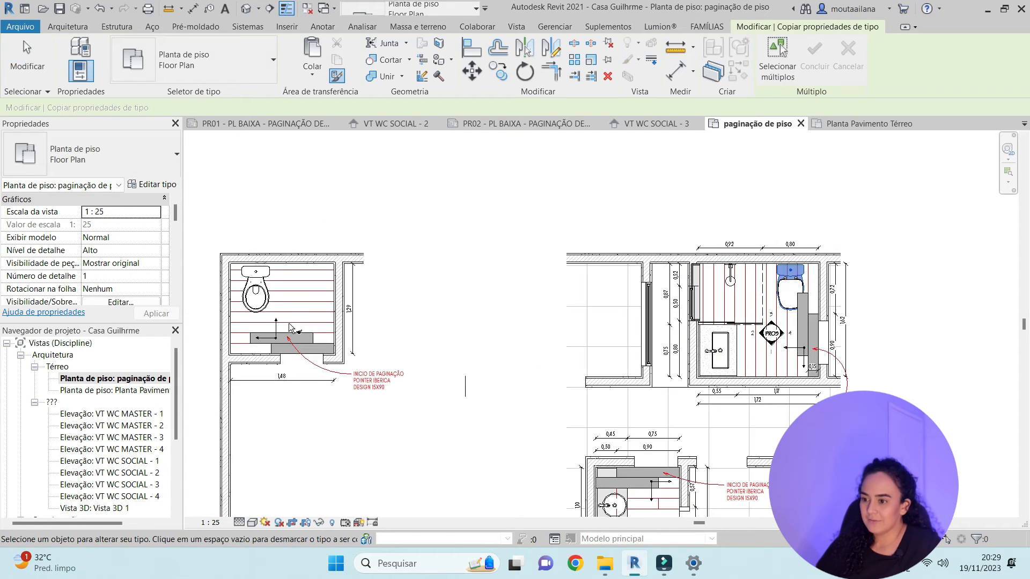
{"action": "left_click", "coordinate": [254, 294]}
{"action": "key", "text": "Escape"}
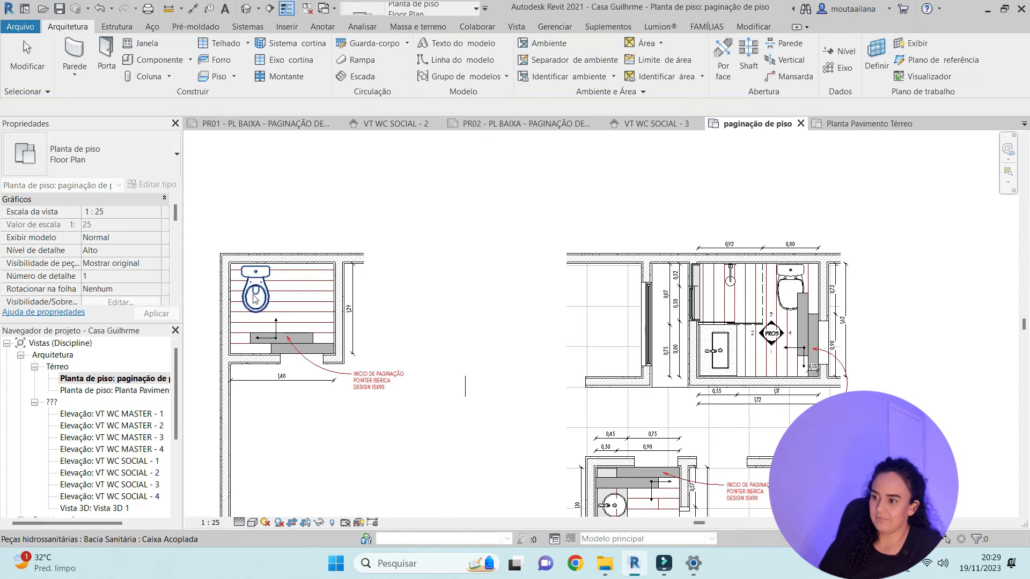
Replace the far-left room's toilet with Deca_Bacia Sanitaria Monte Carlo_P.808_Caixa Acoplada, about 0.40 m from the left wall
{"action": "left_click", "coordinate": [253, 294]}
{"action": "key", "text": "Delete"}
{"action": "left_click", "coordinate": [154, 60]}
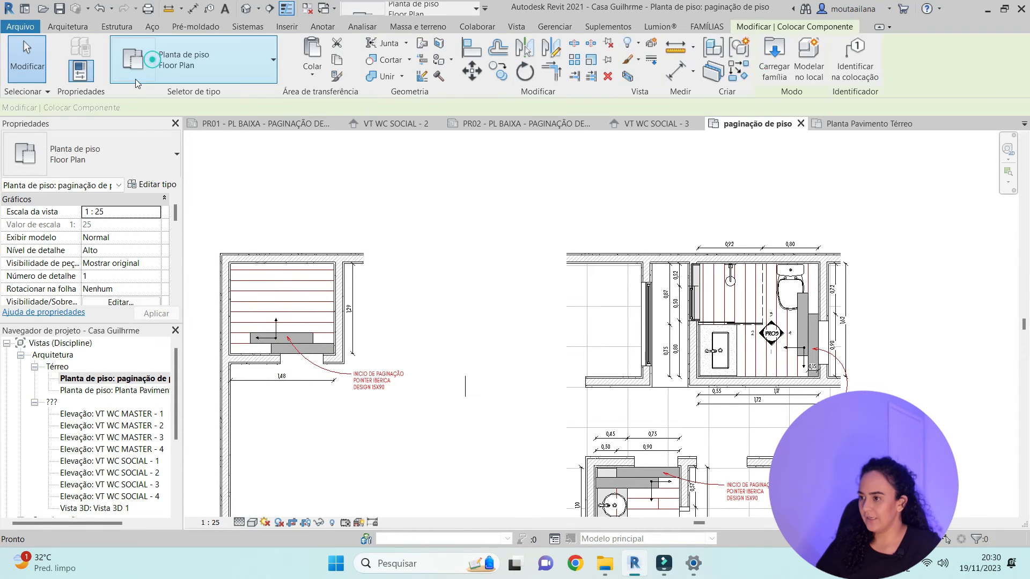
{"action": "left_click", "coordinate": [99, 154]}
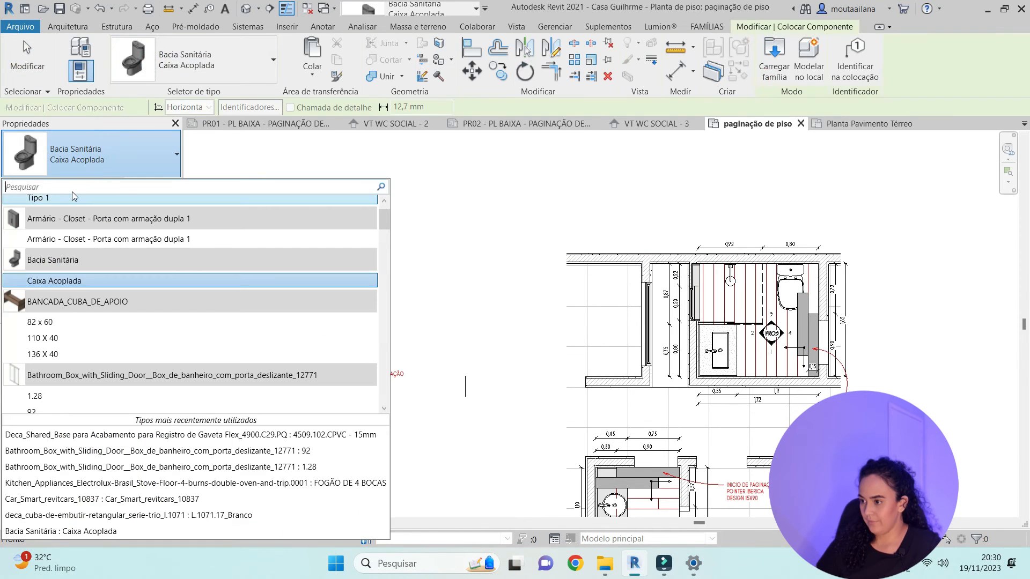
{"action": "type", "text": "DECA"}
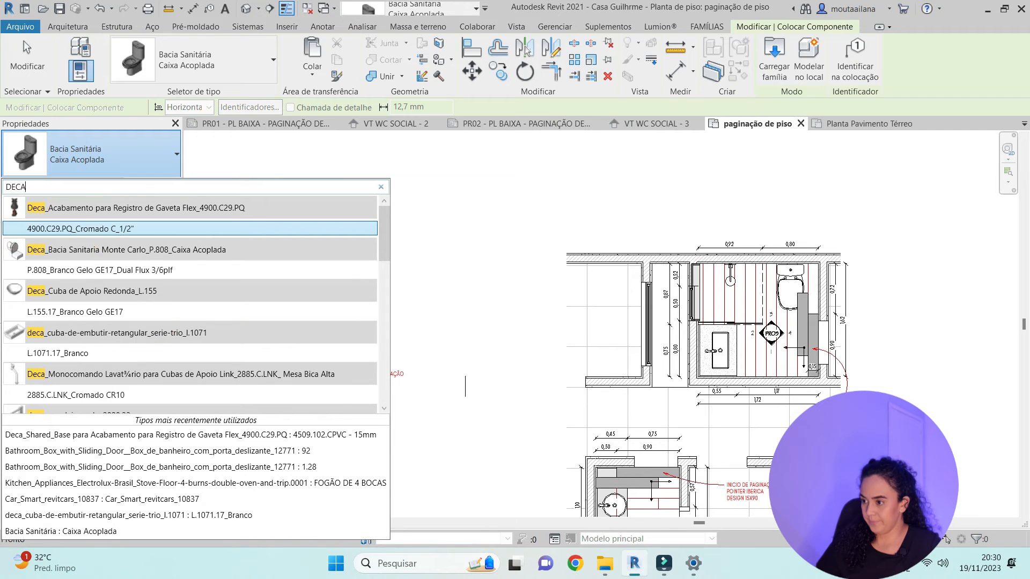
{"action": "mouse_move", "coordinate": [152, 278]}
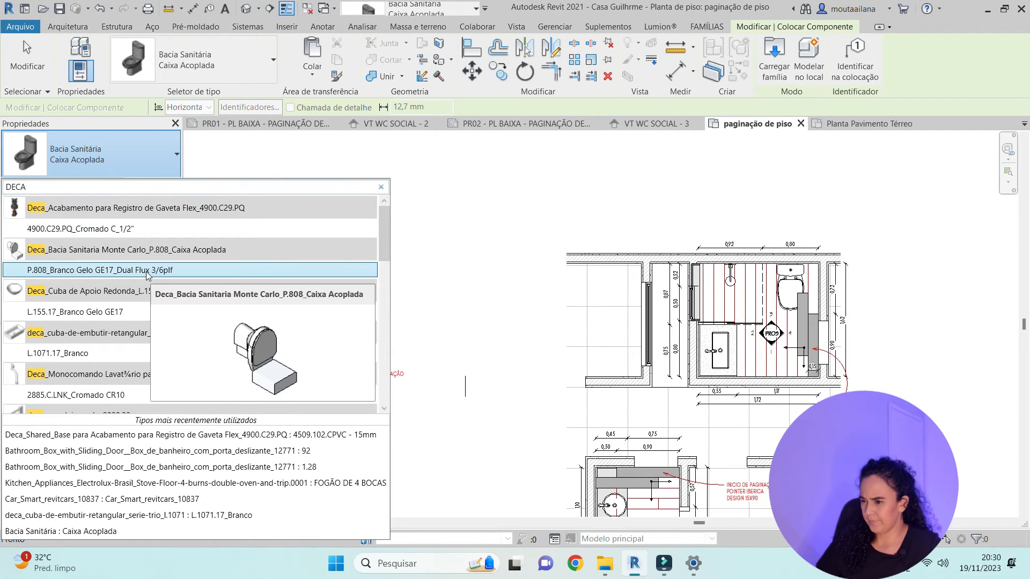
{"action": "left_click", "coordinate": [149, 273]}
{"action": "scroll", "coordinate": [272, 262], "scroll_direction": "up", "scroll_amount": 1}
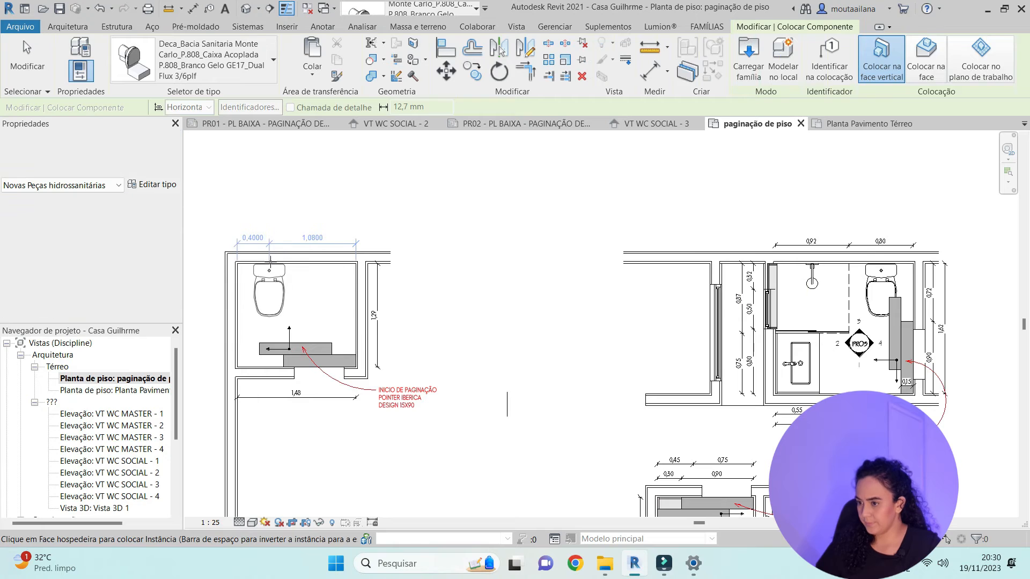
{"action": "key", "text": "Escape"}
{"action": "key", "text": "Escape"}
{"action": "middle_click_drag", "start_coordinate": [633, 449], "coordinate": [709, 311]}
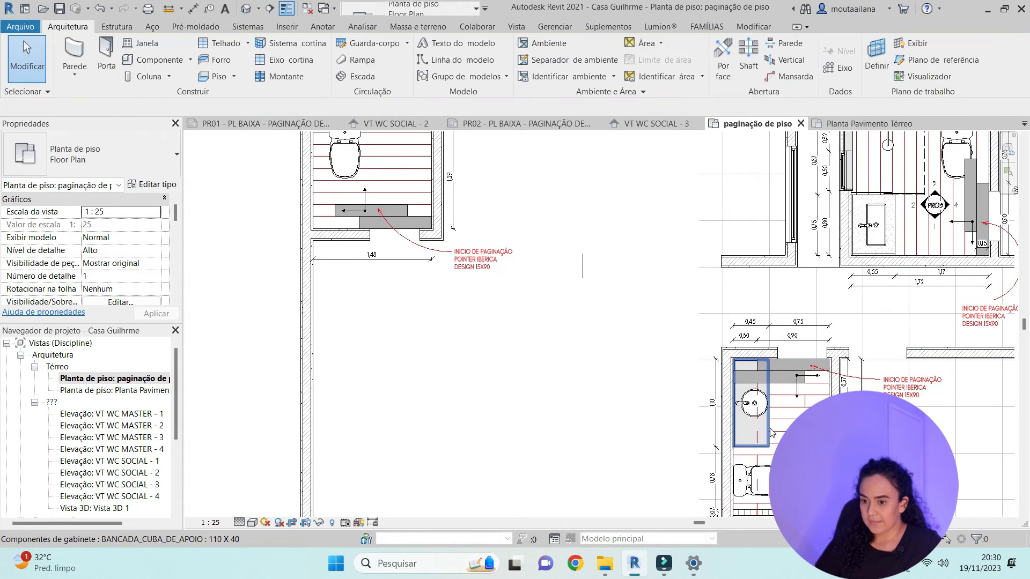
{"action": "left_click", "coordinate": [132, 60]}
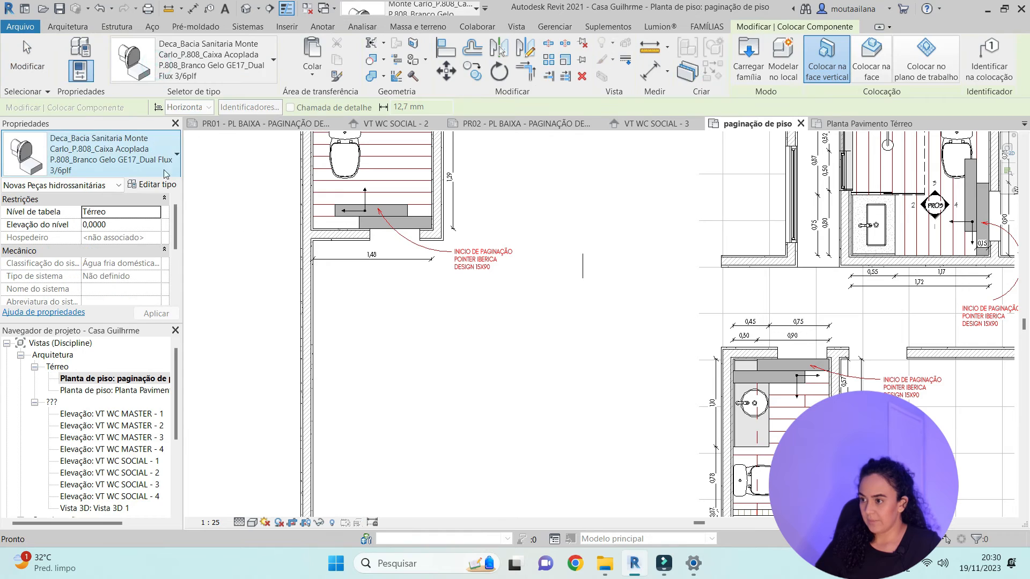
{"action": "key", "text": "Escape"}
{"action": "key", "text": "Escape"}
Copy the lower bathroom's countertop, basin and faucet by its upper-left corner to the far-left room's upper-right inner corner
{"action": "scroll", "coordinate": [726, 422], "scroll_direction": "up", "scroll_amount": 3}
{"action": "left_click", "coordinate": [753, 399]}
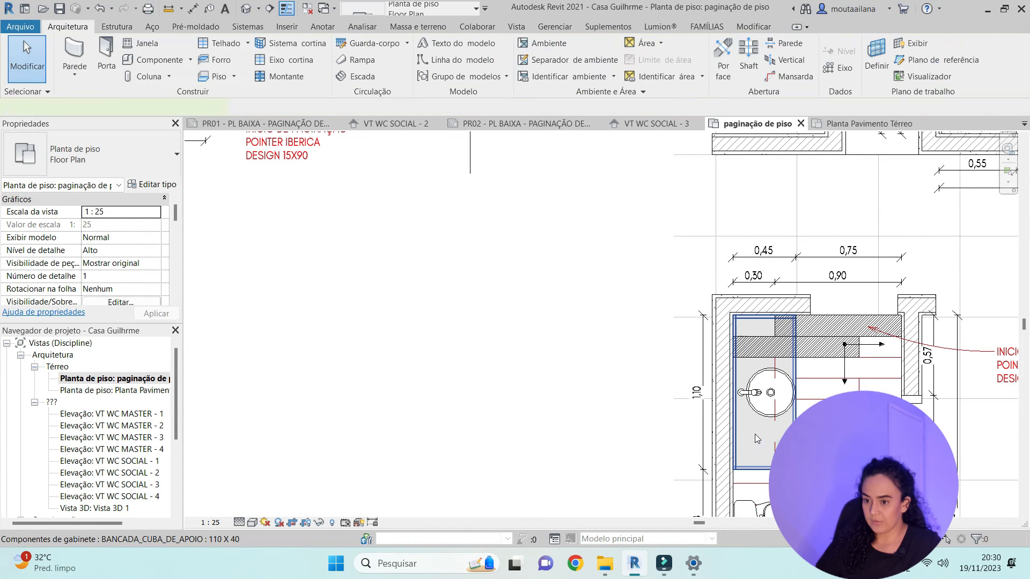
{"action": "left_click", "coordinate": [756, 398]}
{"action": "left_click", "coordinate": [756, 398], "text": "ctrl"}
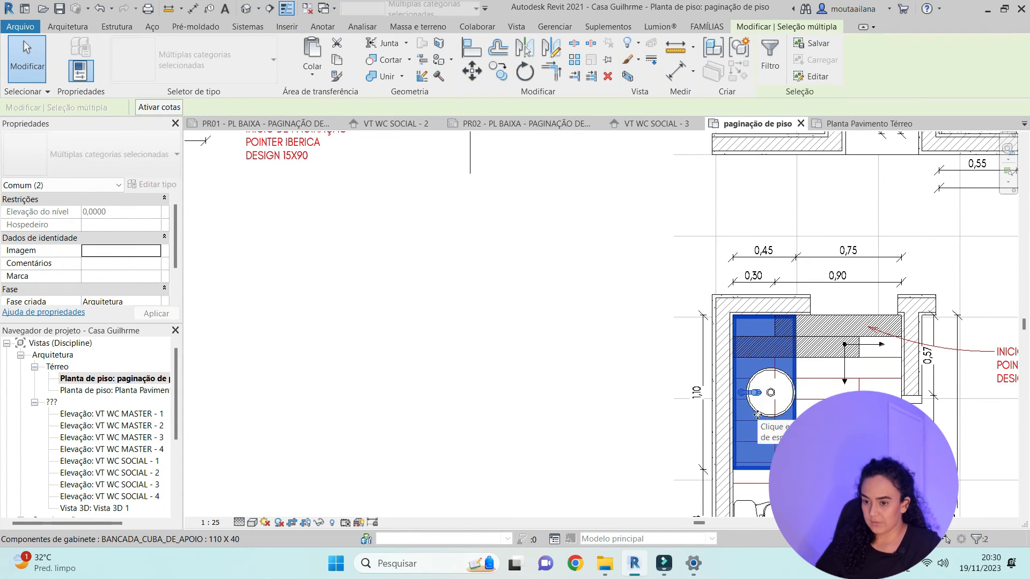
{"action": "left_click", "coordinate": [506, 74]}
{"action": "scroll", "coordinate": [733, 317], "scroll_direction": "up", "scroll_amount": 3}
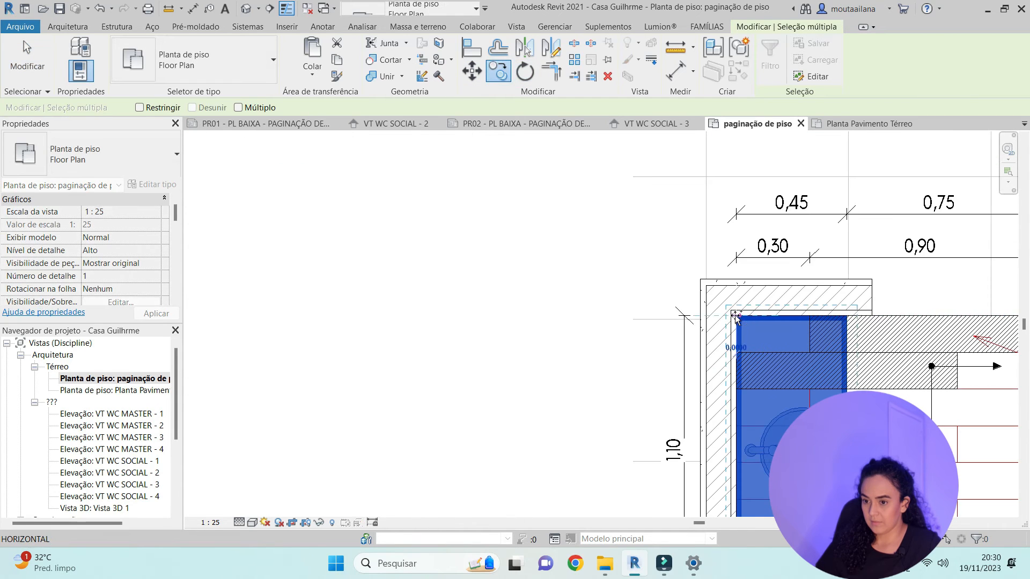
{"action": "left_click", "coordinate": [736, 316]}
{"action": "scroll", "coordinate": [734, 315], "scroll_direction": "down", "scroll_amount": 5}
{"action": "scroll", "coordinate": [474, 212], "scroll_direction": "up", "scroll_amount": 5}
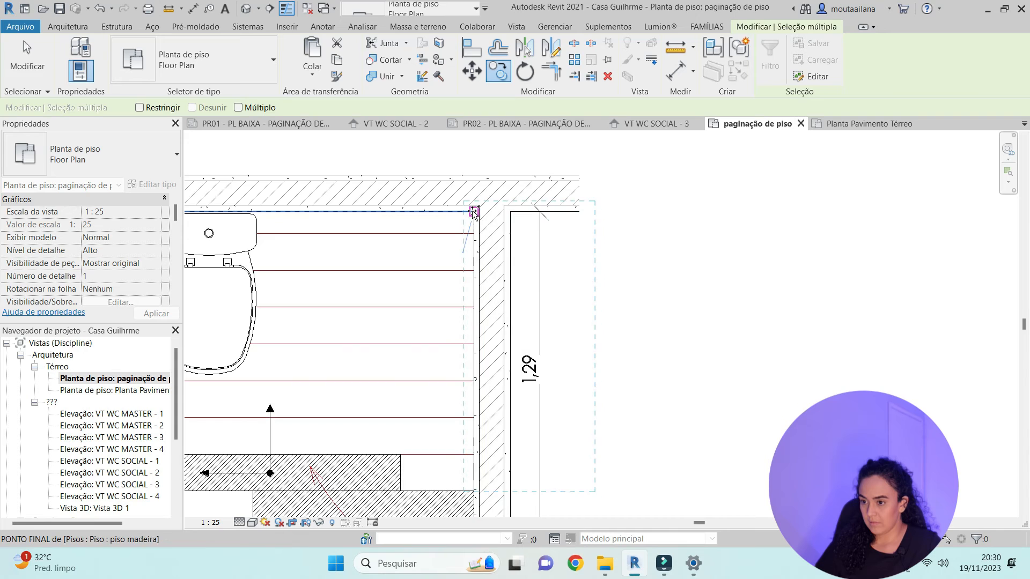
{"action": "left_click", "coordinate": [474, 212]}
Rotate the copied countertop with basin 90° clockwise about the room's upper-right inner corner so it lies along the upper wall
{"action": "left_click", "coordinate": [530, 77]}
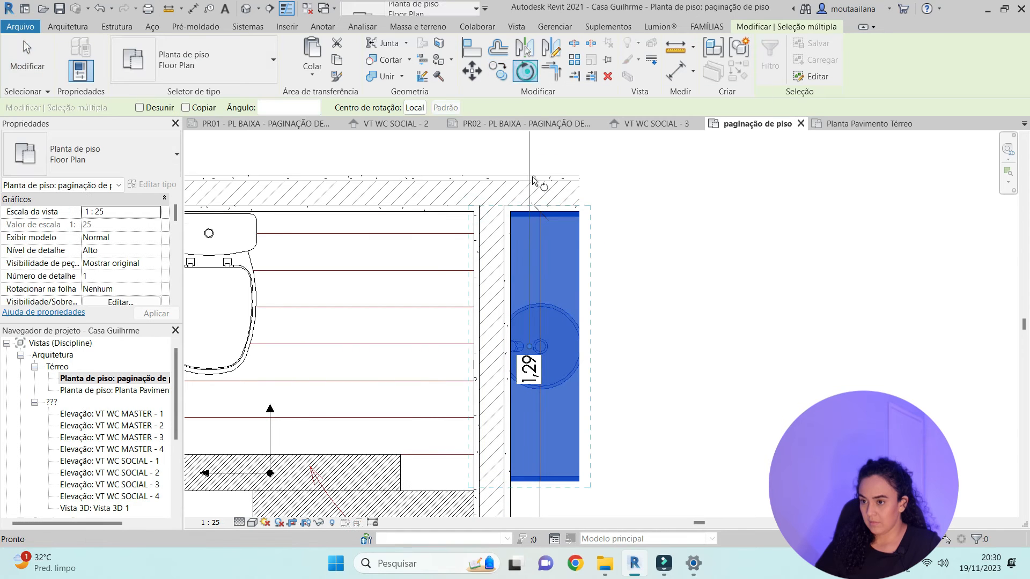
{"action": "left_click", "coordinate": [531, 346]}
{"action": "scroll", "coordinate": [467, 173], "scroll_direction": "up", "scroll_amount": 3}
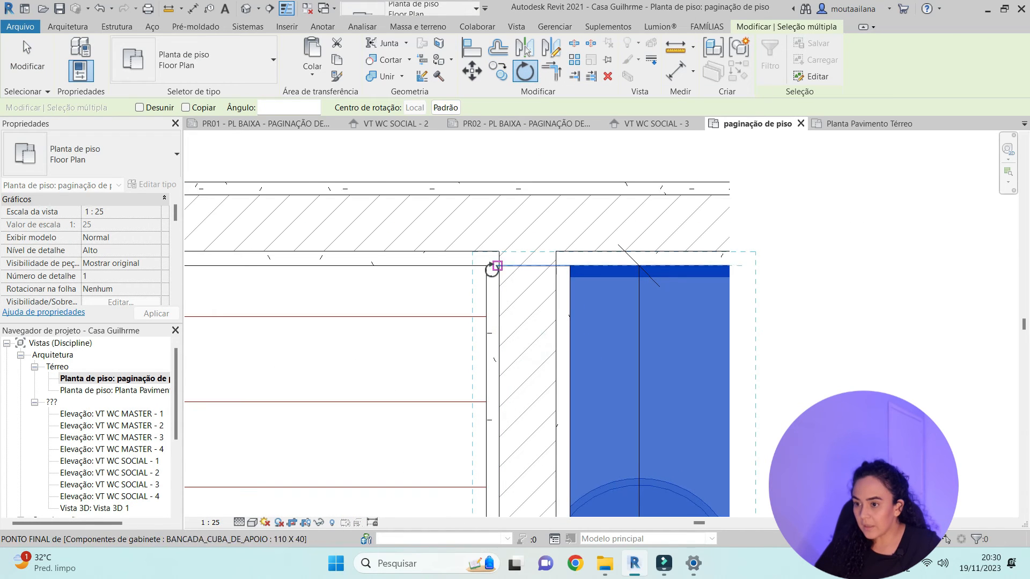
{"action": "left_click", "coordinate": [486, 266]}
{"action": "scroll", "coordinate": [486, 268], "scroll_direction": "down", "scroll_amount": 2}
{"action": "left_click", "coordinate": [482, 359]}
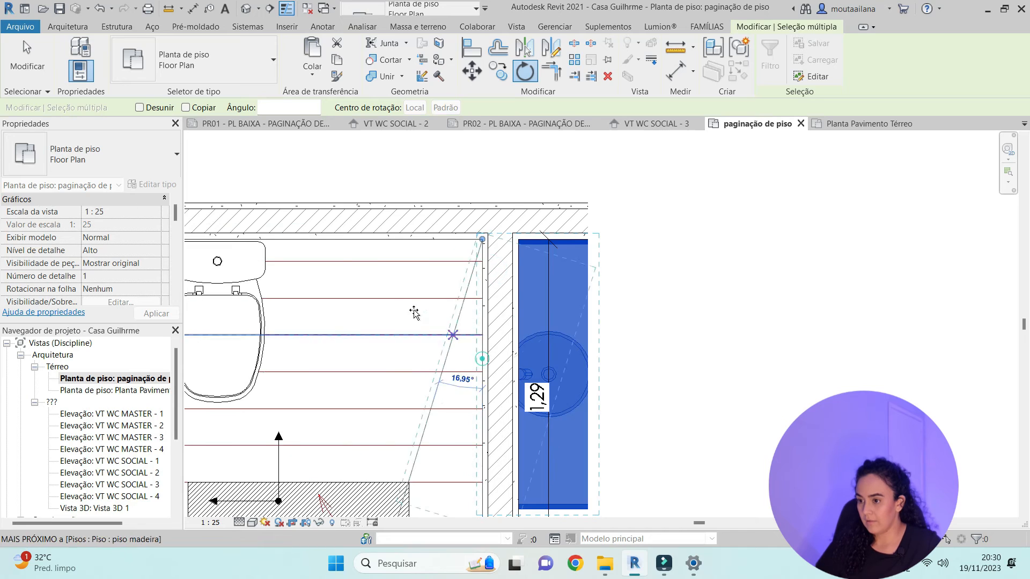
{"action": "left_click", "coordinate": [364, 240]}
{"action": "key", "text": "Escape"}
Move the far-left room's width dimension from below the room to above its upper wall
{"action": "scroll", "coordinate": [386, 268], "scroll_direction": "down", "scroll_amount": 2}
{"action": "scroll", "coordinate": [417, 289], "scroll_direction": "up", "scroll_amount": 2}
{"action": "scroll", "coordinate": [416, 290], "scroll_direction": "down", "scroll_amount": 3}
{"action": "scroll", "coordinate": [429, 349], "scroll_direction": "up", "scroll_amount": 2}
{"action": "left_click_drag", "start_coordinate": [437, 434], "coordinate": [455, 268]}
{"action": "scroll", "coordinate": [449, 385], "scroll_direction": "up", "scroll_amount": 2}
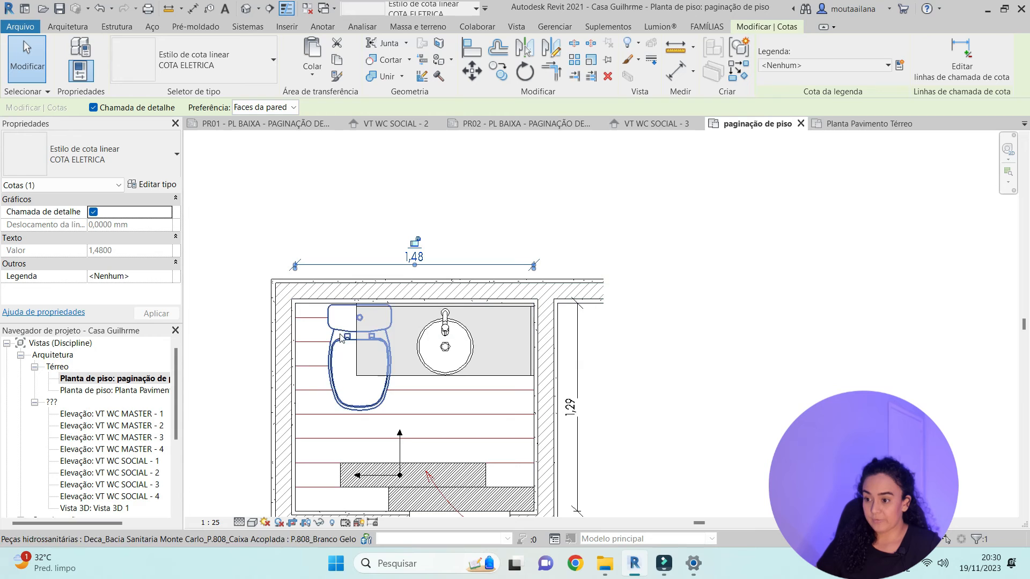
{"action": "key", "text": "ctrl+c"}
{"action": "left_click", "coordinate": [517, 213]}
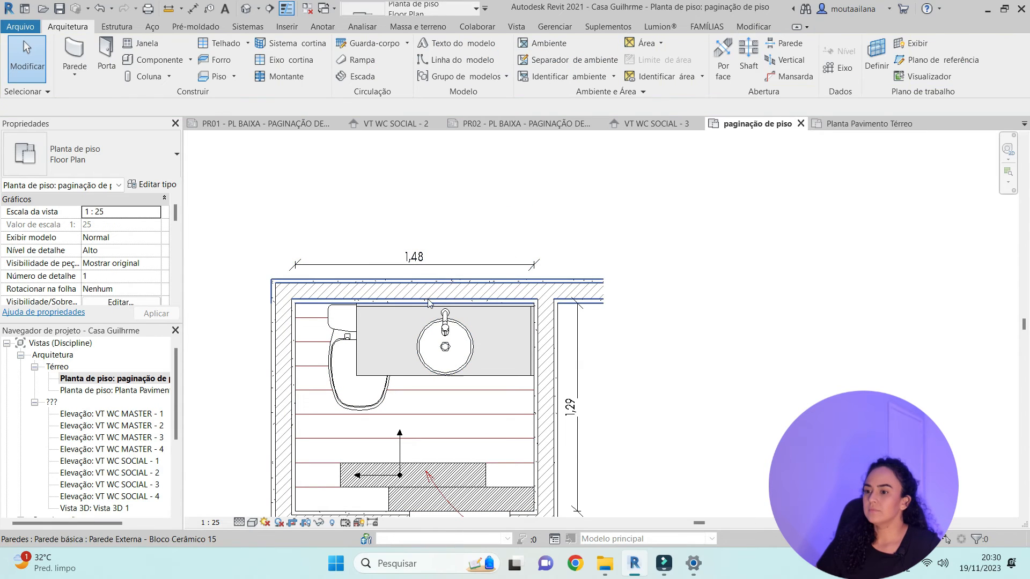
Shift the far-left room's toilet slightly toward the left wall
{"action": "left_click", "coordinate": [476, 264]}
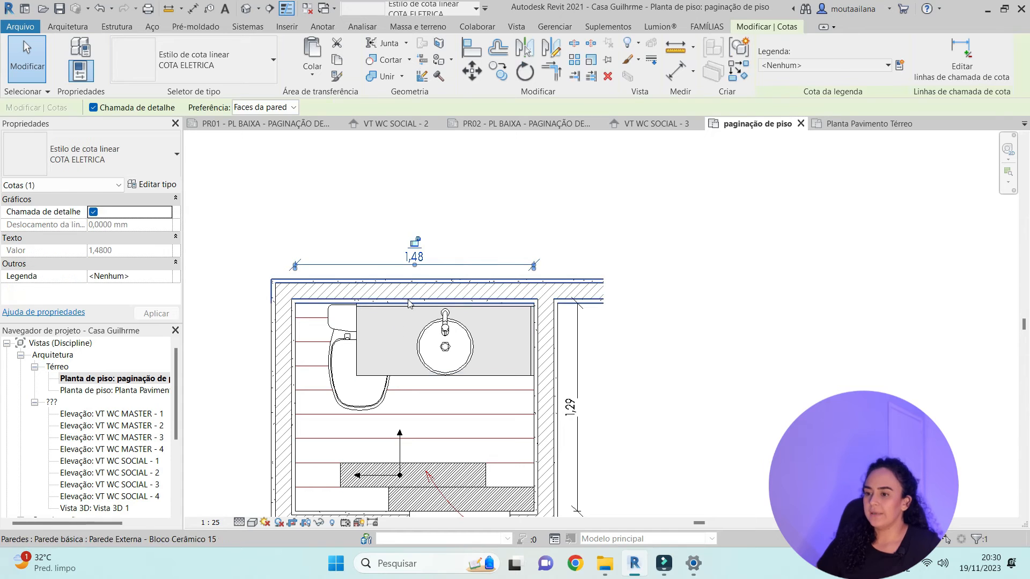
{"action": "key", "text": "Escape"}
{"action": "left_click_drag", "start_coordinate": [342, 387], "coordinate": [334, 391]}
{"action": "key", "text": "Escape"}
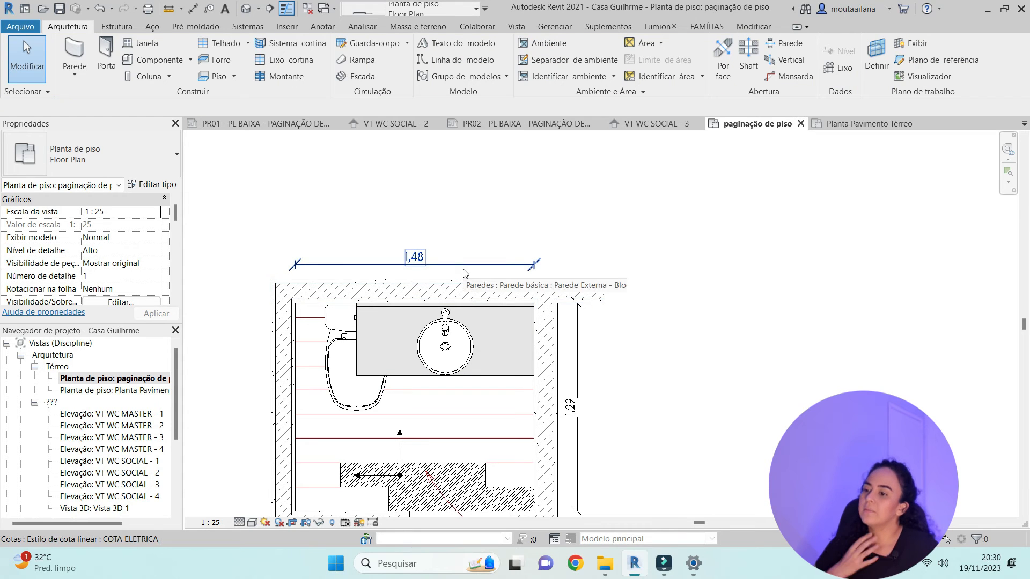
Duplicate the far-left bathroom's countertop type as 74 X 50, with a width of 0.74 and a depth of 0.50
{"action": "left_click", "coordinate": [409, 344]}
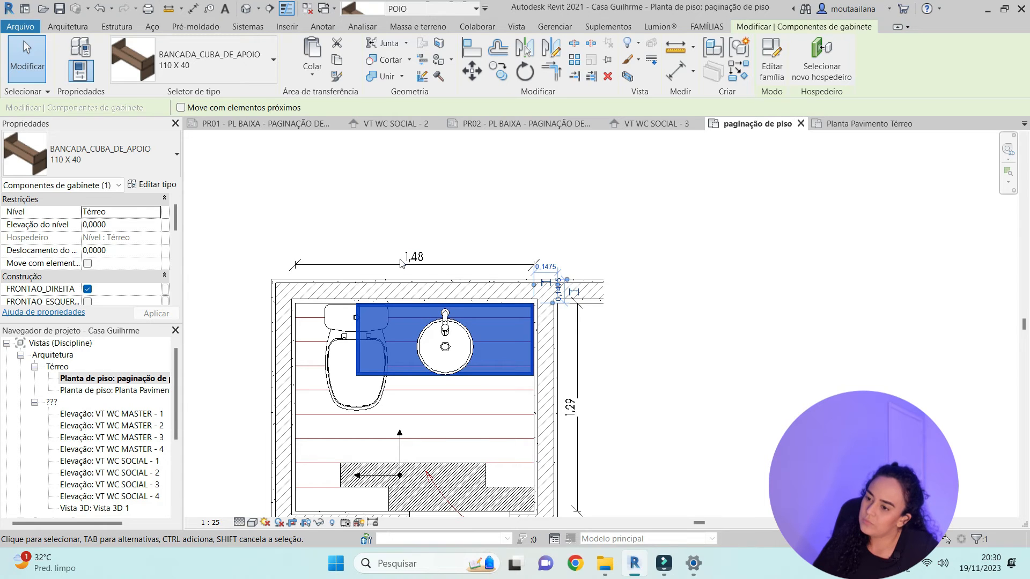
{"action": "key", "text": "Escape"}
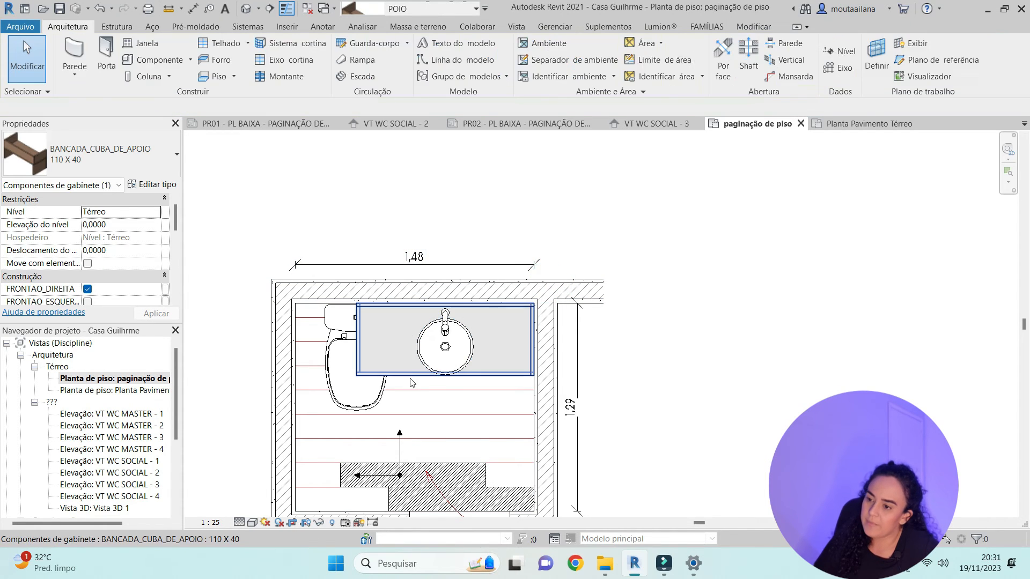
{"action": "left_click", "coordinate": [408, 372]}
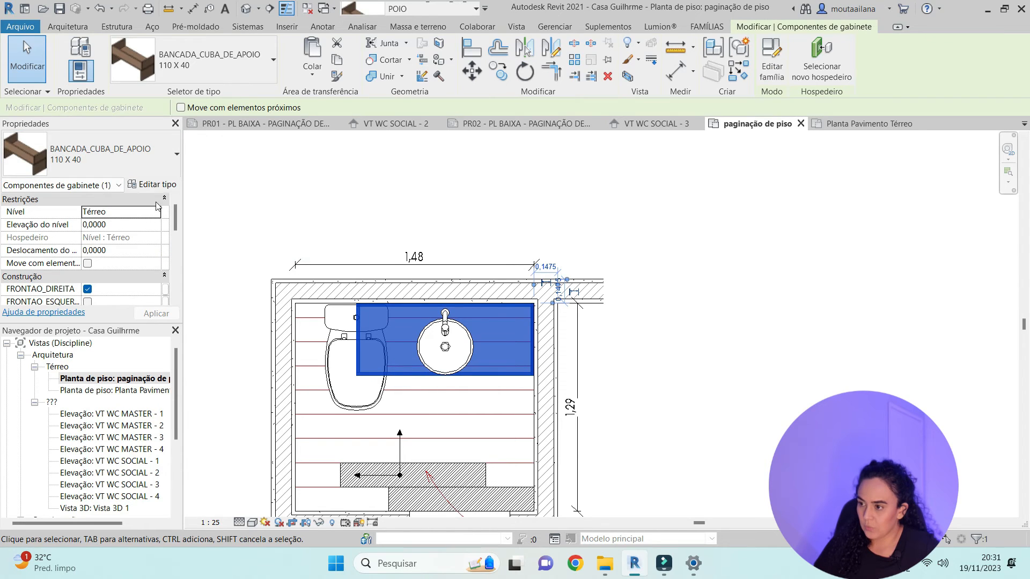
{"action": "left_click", "coordinate": [163, 185]}
{"action": "left_click", "coordinate": [828, 107]}
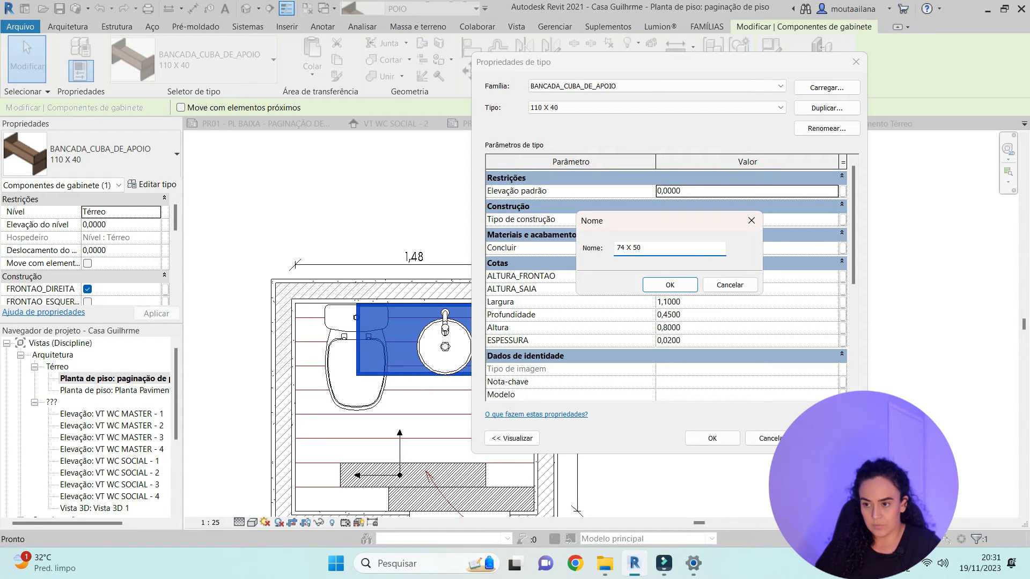
{"action": "key", "text": "Return"}
{"action": "left_click", "coordinate": [736, 306]}
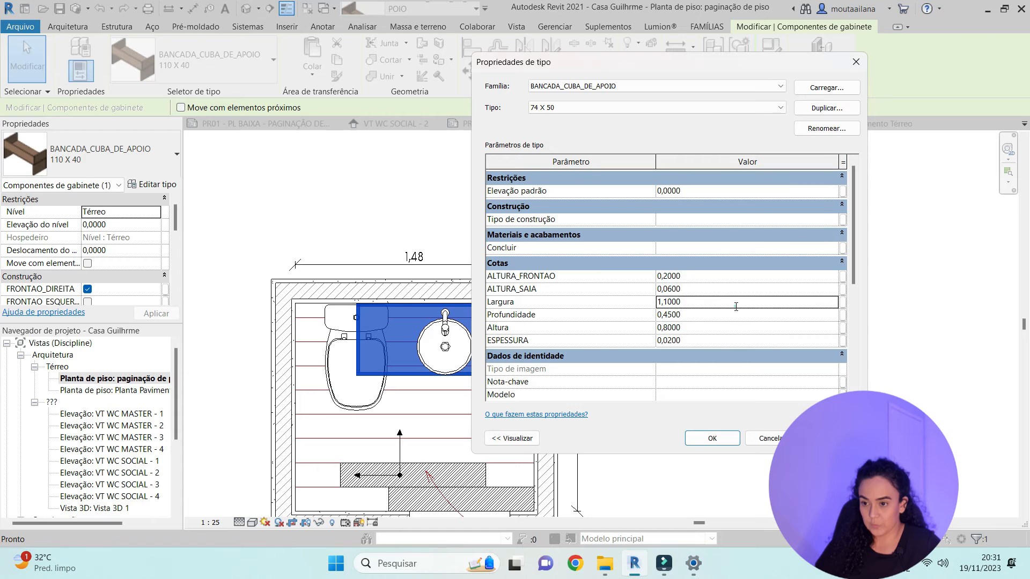
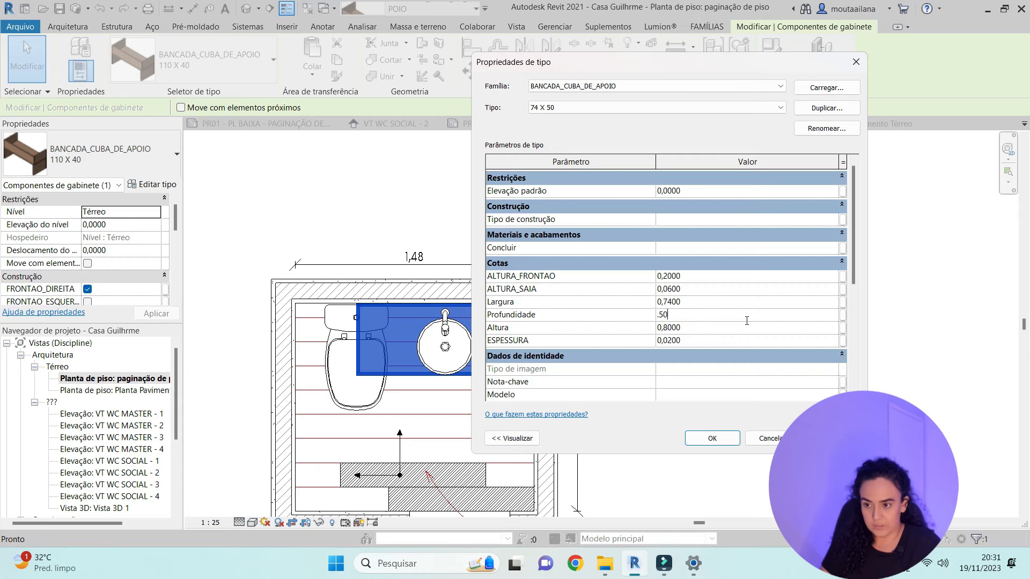
{"action": "left_click", "coordinate": [712, 438]}
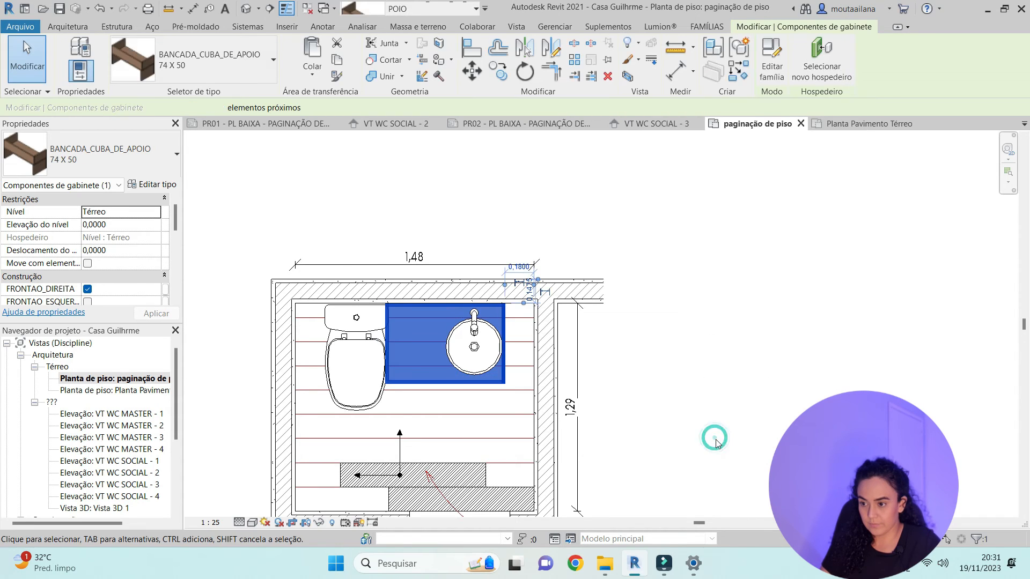
{"action": "key", "text": "Escape"}
Align the countertop's right edge with the inner face of the bathroom's right wall
{"action": "key", "text": "l"}
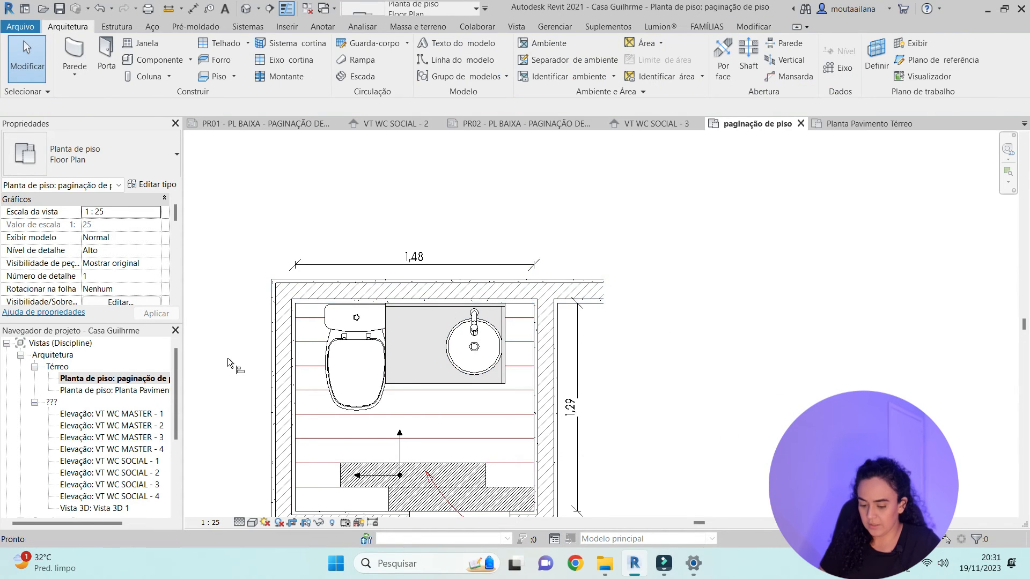
{"action": "scroll", "coordinate": [447, 360], "scroll_direction": "up", "scroll_amount": 4}
{"action": "left_click", "coordinate": [650, 338]}
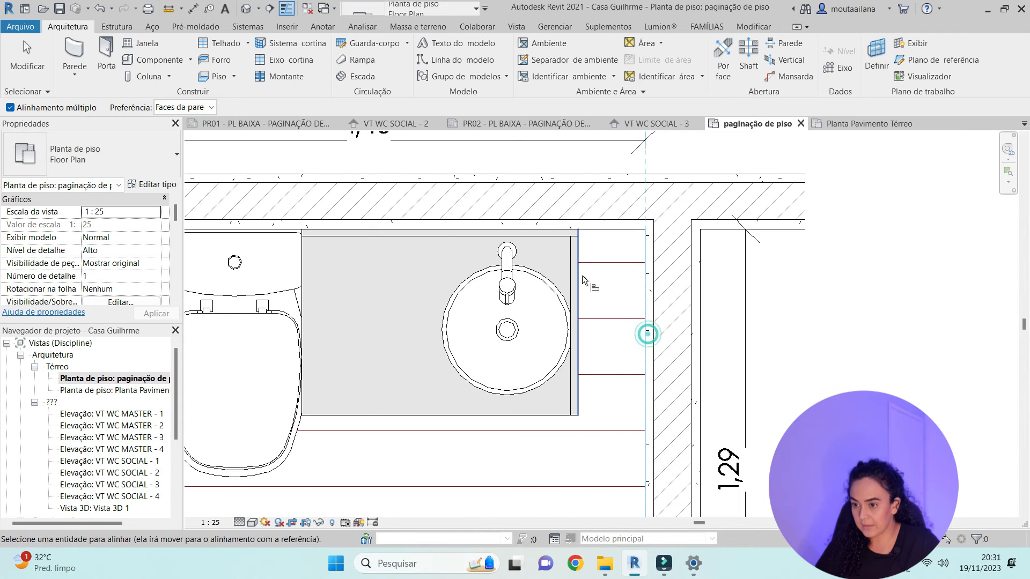
{"action": "left_click", "coordinate": [579, 274]}
{"action": "key", "text": "Escape"}
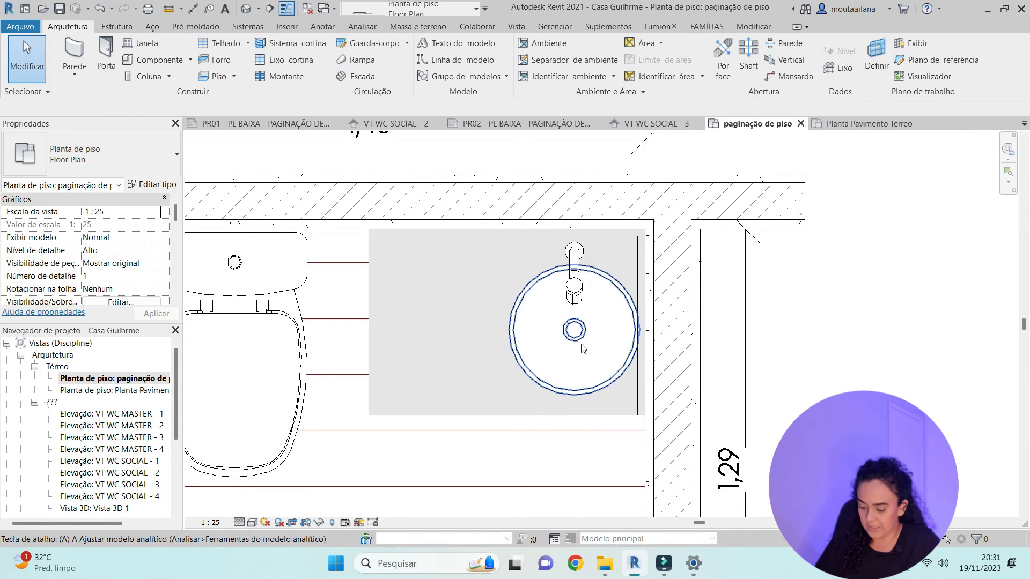
Align the basin's centre with the vertical centreline of the countertop
{"action": "key", "text": "a"}
{"action": "key", "text": "l"}
{"action": "left_click", "coordinate": [507, 343]}
{"action": "left_click", "coordinate": [573, 337]}
{"action": "key", "text": "Escape"}
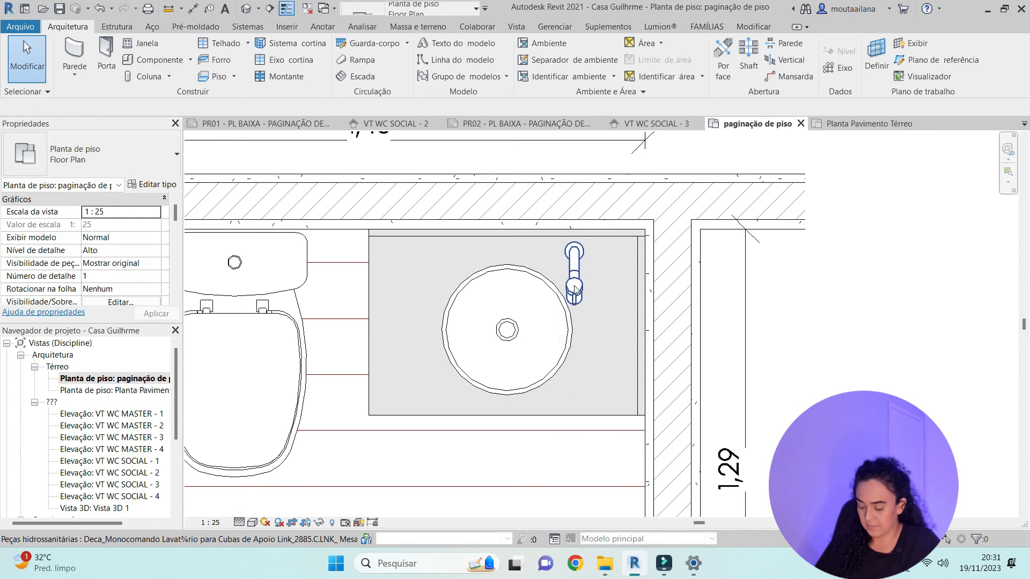
Nudge the basin slightly toward the countertop's front edge
{"action": "left_click", "coordinate": [535, 332]}
{"action": "key", "text": "Down"}
{"action": "key", "text": "Down"}
{"action": "key", "text": "Down"}
{"action": "key", "text": "Down"}
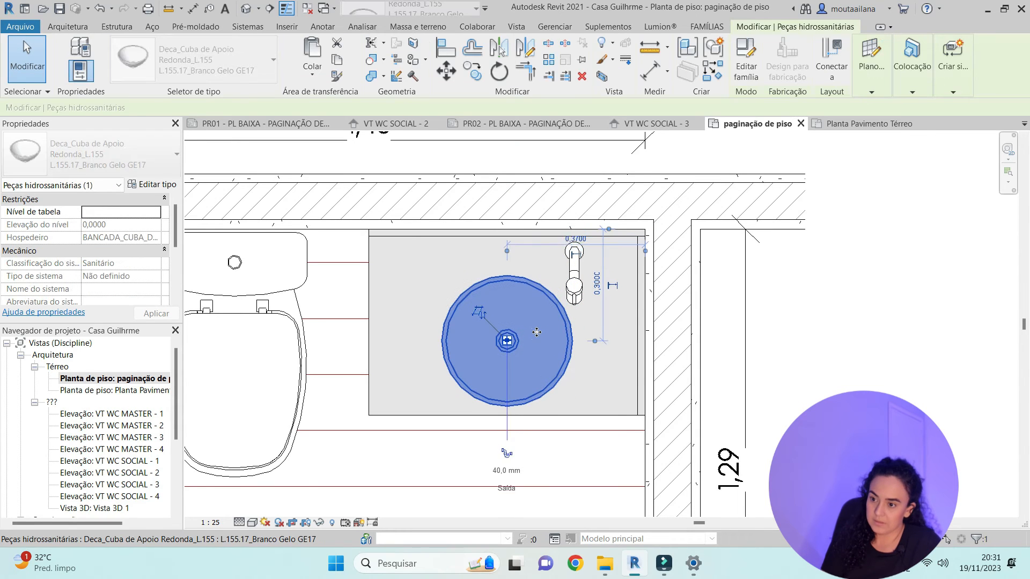
{"action": "key", "text": "Escape"}
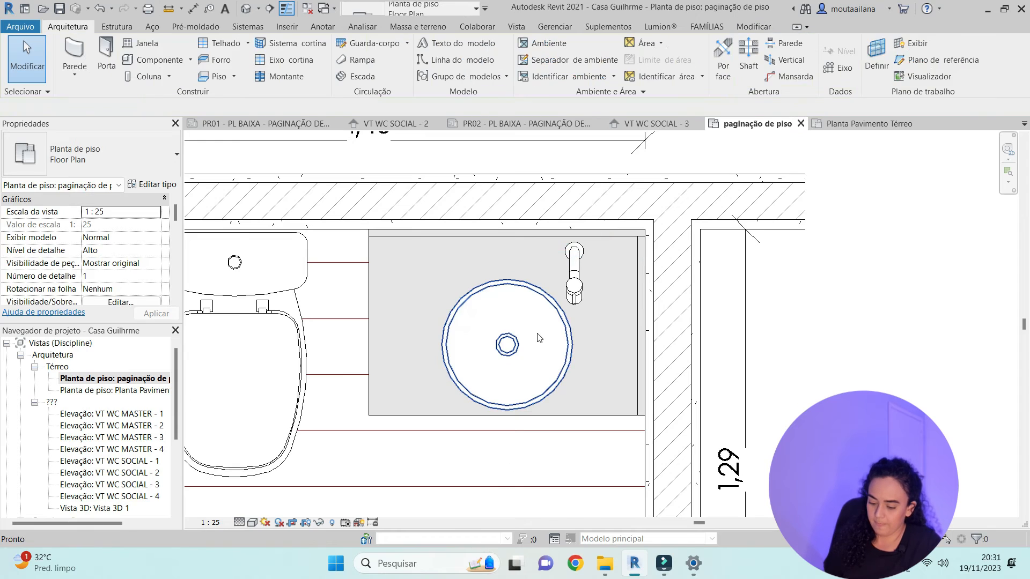
Align the faucet with the vertical centreline of the basin
{"action": "key", "text": "a"}
{"action": "key", "text": "l"}
{"action": "left_click", "coordinate": [508, 345]}
{"action": "left_click", "coordinate": [573, 276]}
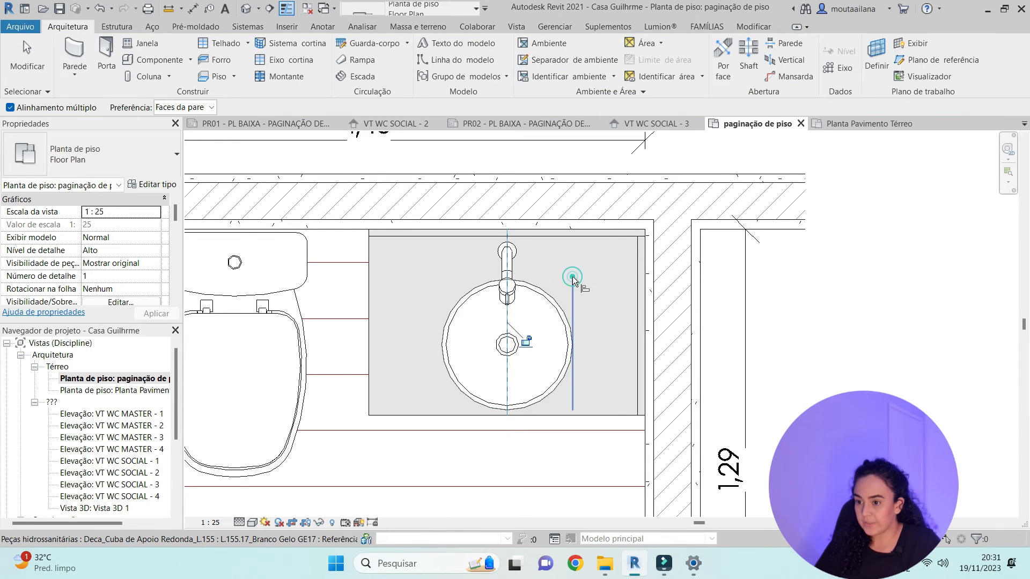
{"action": "key", "text": "Escape"}
{"action": "key", "text": "Escape"}
{"action": "left_click", "coordinate": [597, 253]}
{"action": "key", "text": "Escape"}
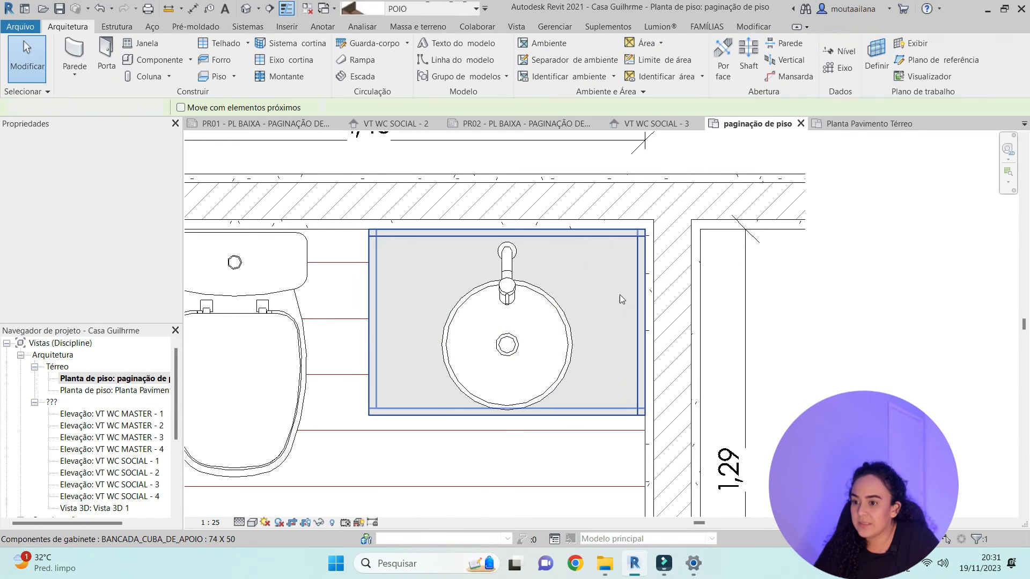
Create a 3D camera view from the far-left bathroom's lower-left corner looking toward the countertop
{"action": "scroll", "coordinate": [648, 244], "scroll_direction": "down", "scroll_amount": 3}
{"action": "key", "text": "c"}
{"action": "key", "text": "a"}
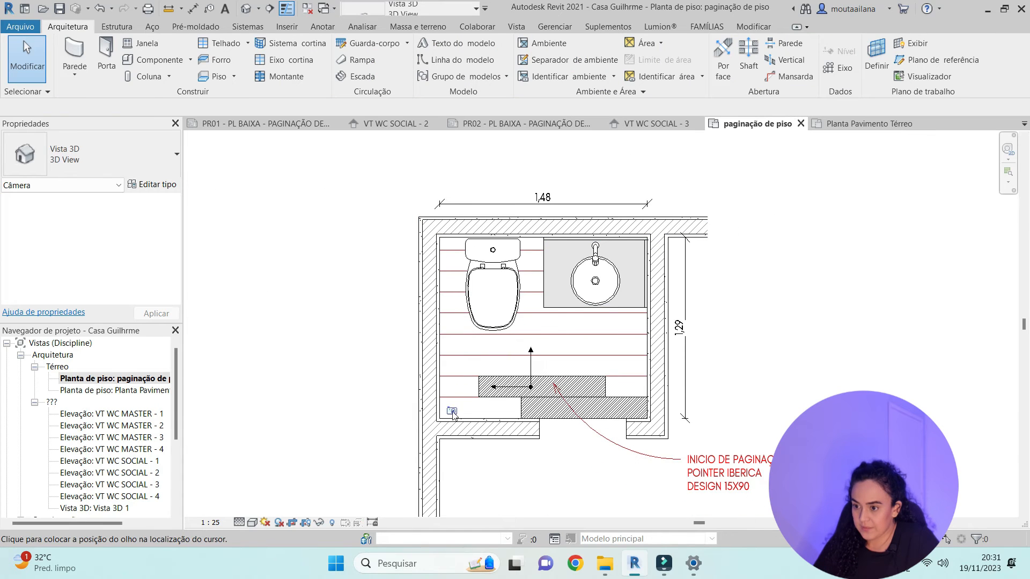
{"action": "left_click", "coordinate": [453, 414]}
{"action": "left_click", "coordinate": [539, 262]}
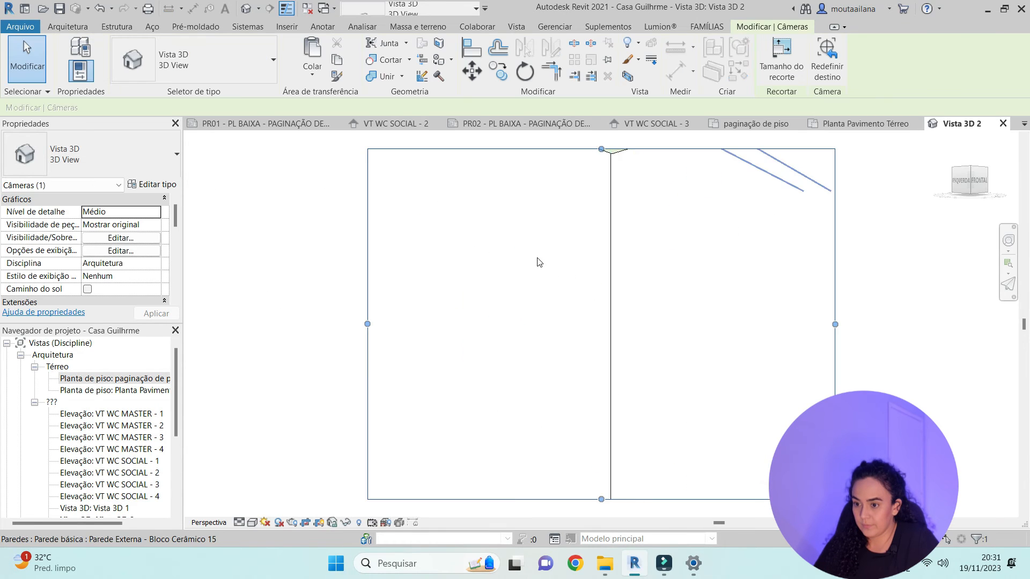
{"action": "scroll", "coordinate": [492, 496], "scroll_direction": "up", "scroll_amount": 4}
{"action": "scroll", "coordinate": [537, 301], "scroll_direction": "down", "scroll_amount": 3}
{"action": "scroll", "coordinate": [536, 301], "scroll_direction": "up", "scroll_amount": 3}
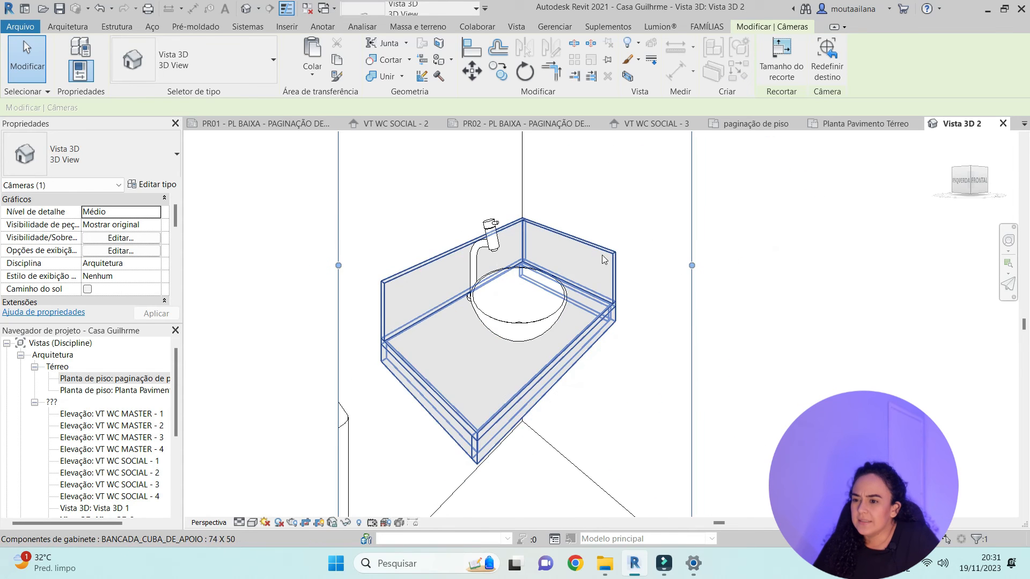
Try the countertop's left backsplash (FRONTAO_ESQUERDA) on and switch it back off
{"action": "left_click", "coordinate": [599, 262]}
{"action": "left_click", "coordinate": [87, 302]}
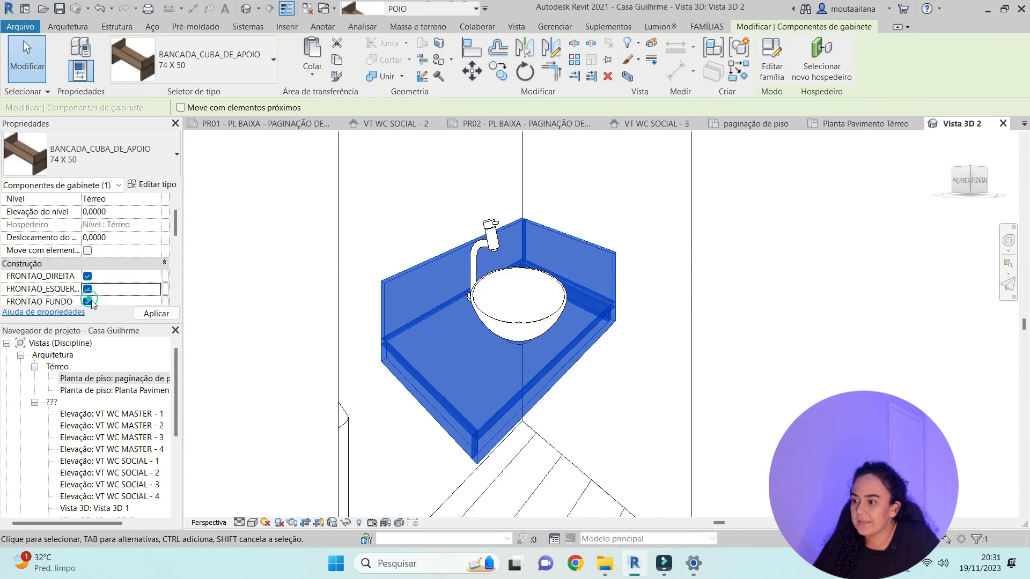
{"action": "left_click", "coordinate": [241, 248]}
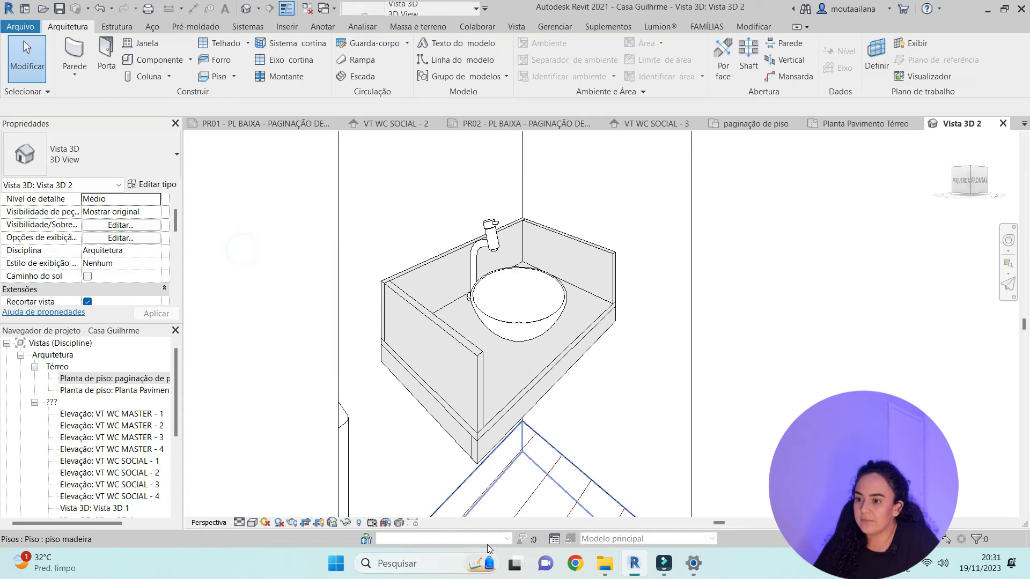
{"action": "left_click", "coordinate": [445, 339]}
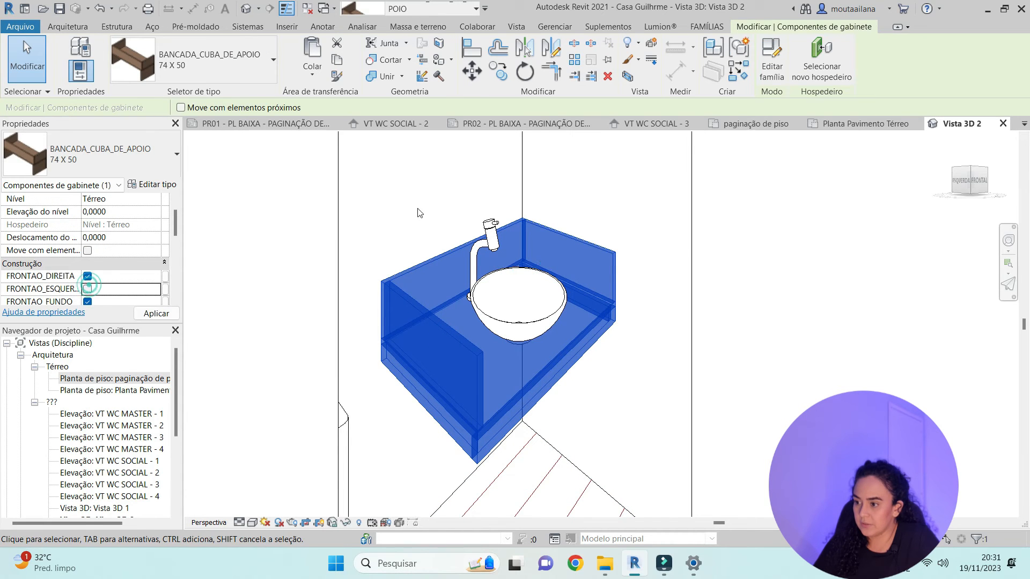
{"action": "left_click", "coordinate": [742, 259]}
Turn off the countertop's right skirt (SAIA_DIREITA), which sits against the wall
{"action": "left_click", "coordinate": [548, 346]}
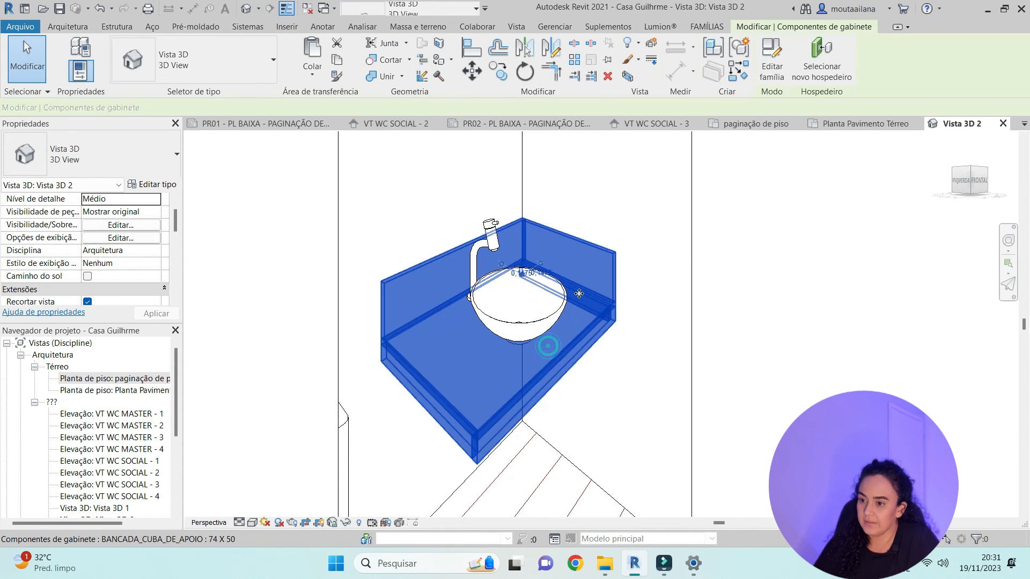
{"action": "scroll", "coordinate": [579, 293], "scroll_direction": "up", "scroll_amount": 3}
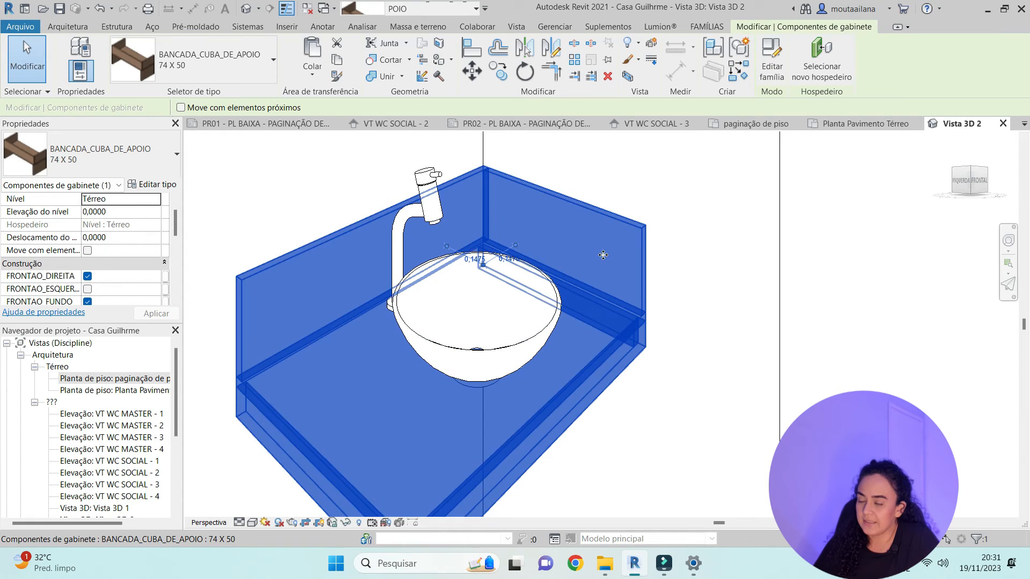
{"action": "scroll", "coordinate": [86, 257], "scroll_direction": "down", "scroll_amount": 1}
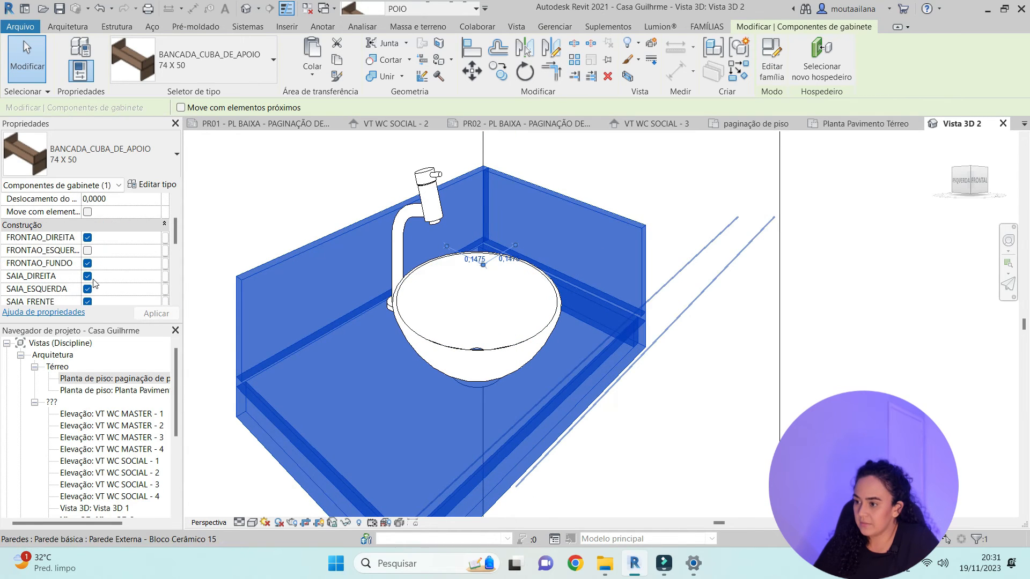
{"action": "left_click", "coordinate": [87, 276]}
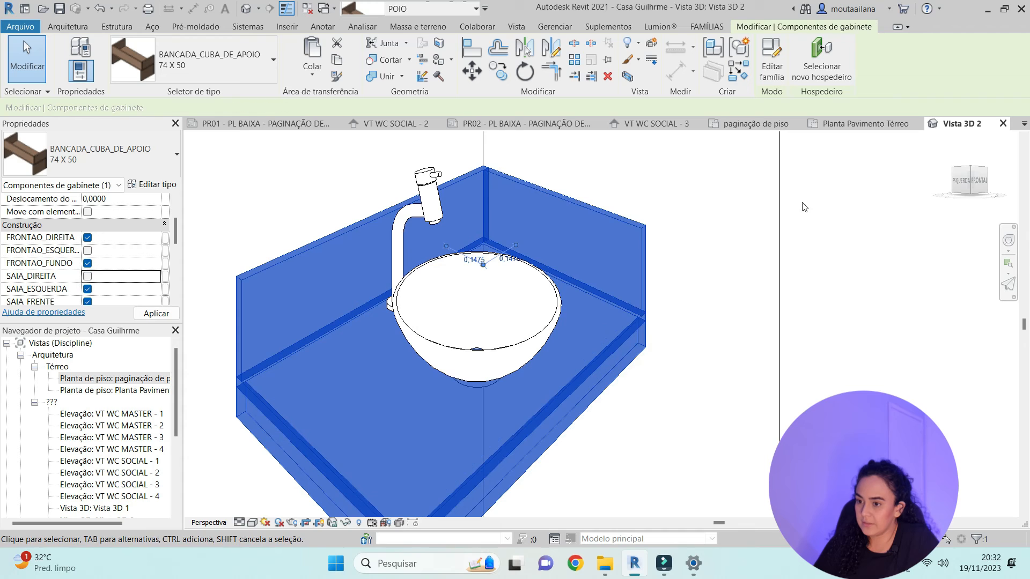
{"action": "scroll", "coordinate": [553, 301], "scroll_direction": "down", "scroll_amount": 1}
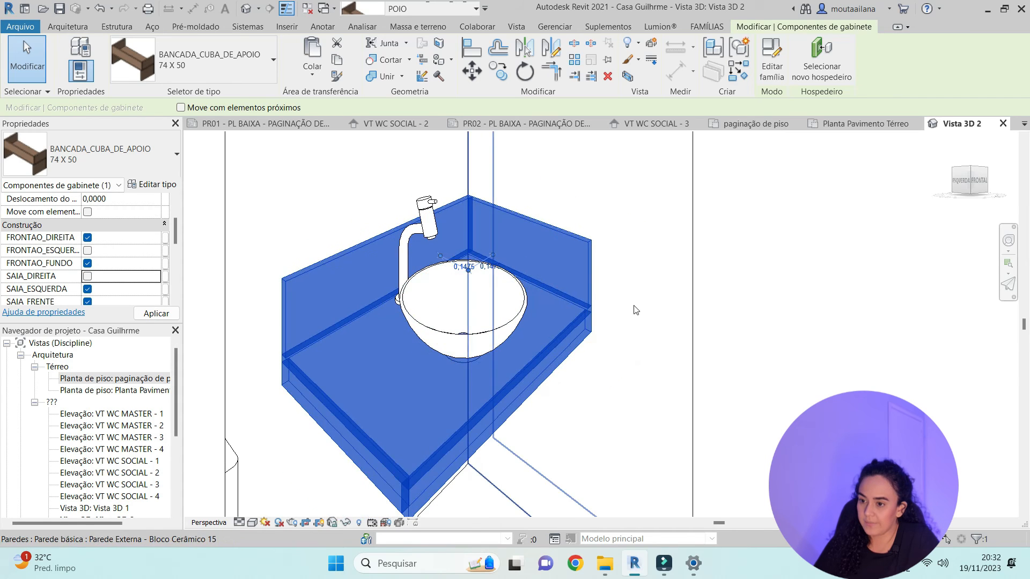
{"action": "scroll", "coordinate": [553, 302], "scroll_direction": "down", "scroll_amount": 1}
Try turning off the countertop's left skirt (SAIA_ESQUERDA)
{"action": "left_click", "coordinate": [386, 370]}
{"action": "scroll", "coordinate": [69, 281], "scroll_direction": "down", "scroll_amount": 3}
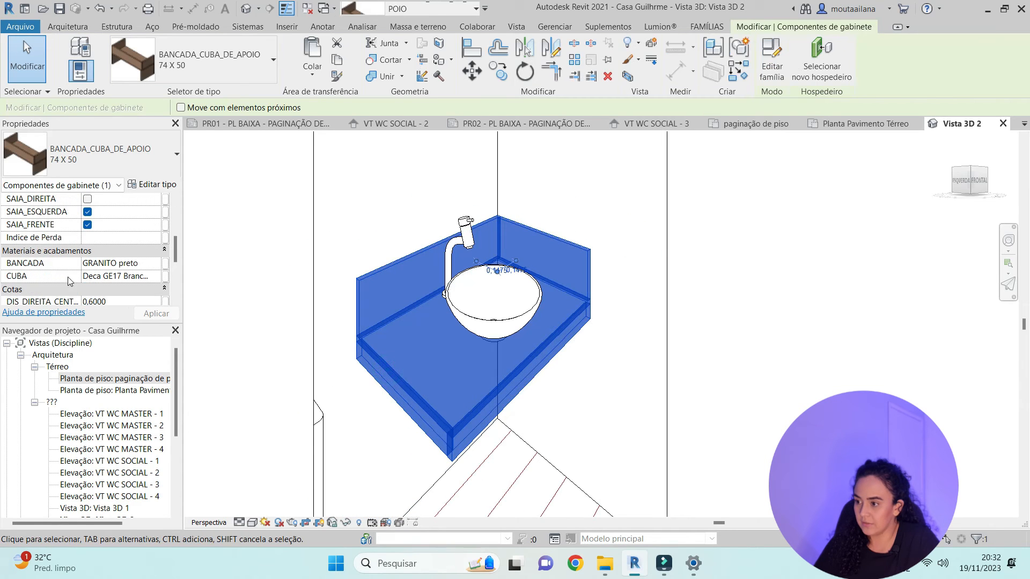
{"action": "left_click", "coordinate": [87, 212]}
{"action": "left_click", "coordinate": [504, 177]}
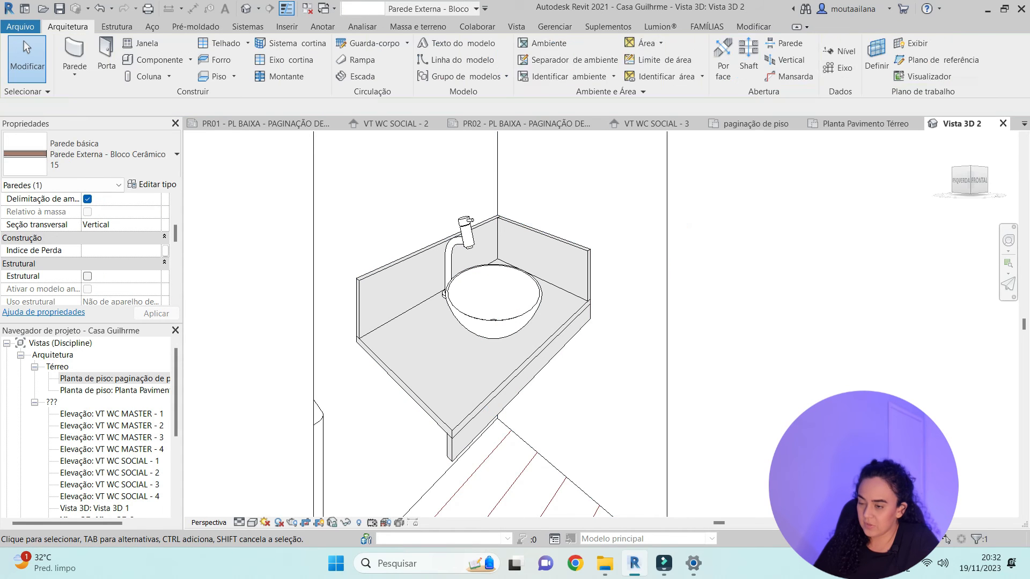
{"action": "key", "text": "Escape"}
{"action": "scroll", "coordinate": [508, 304], "scroll_direction": "down", "scroll_amount": 4}
{"action": "scroll", "coordinate": [508, 304], "scroll_direction": "up", "scroll_amount": 5}
In the paginação de piso plan, cut a horizontal section through the far-left bathroom facing the toilet and countertop, and open its view
{"action": "left_click", "coordinate": [114, 379]}
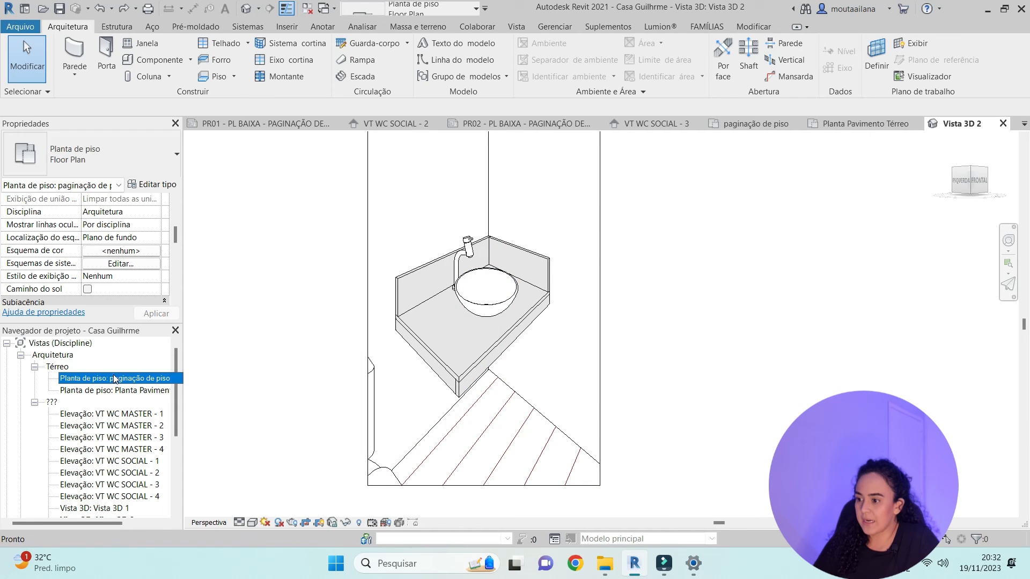
{"action": "double_click", "coordinate": [115, 379]}
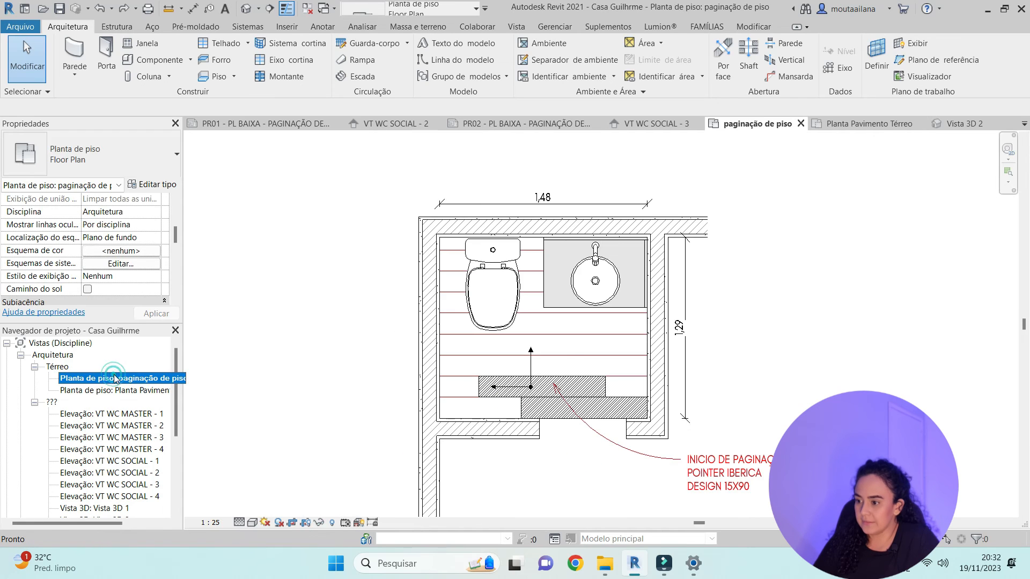
{"action": "left_click", "coordinate": [270, 12]}
{"action": "left_click", "coordinate": [421, 312]}
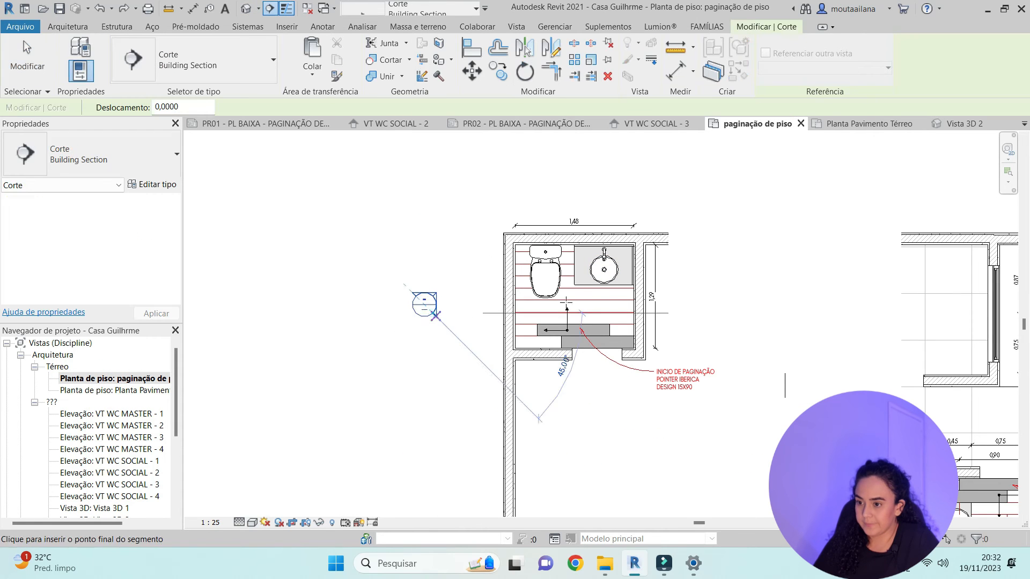
{"action": "left_click", "coordinate": [708, 313]}
{"action": "key", "text": "Escape"}
{"action": "key", "text": "Escape"}
{"action": "double_click", "coordinate": [415, 301]}
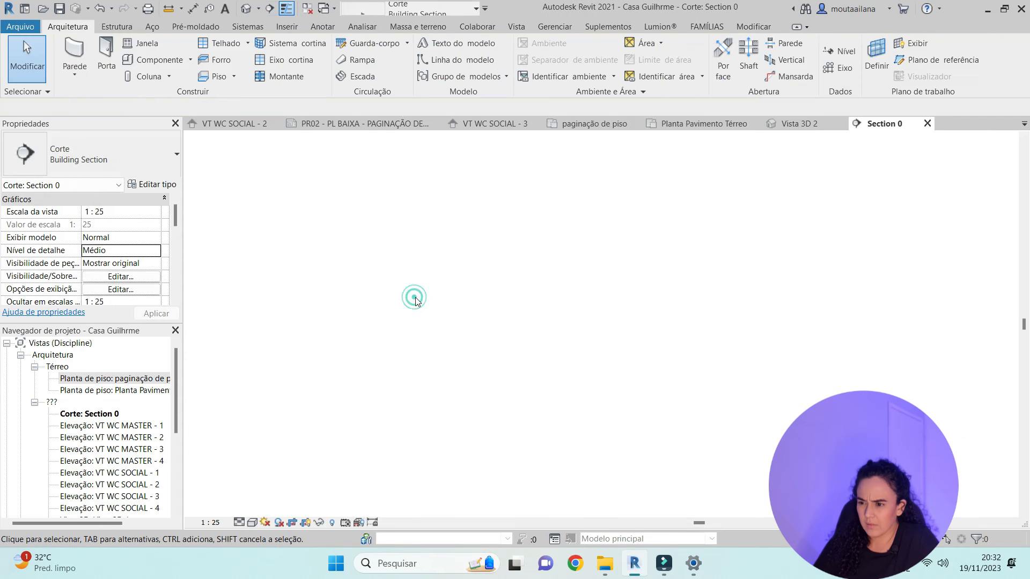
{"action": "scroll", "coordinate": [657, 362], "scroll_direction": "up", "scroll_amount": 4}
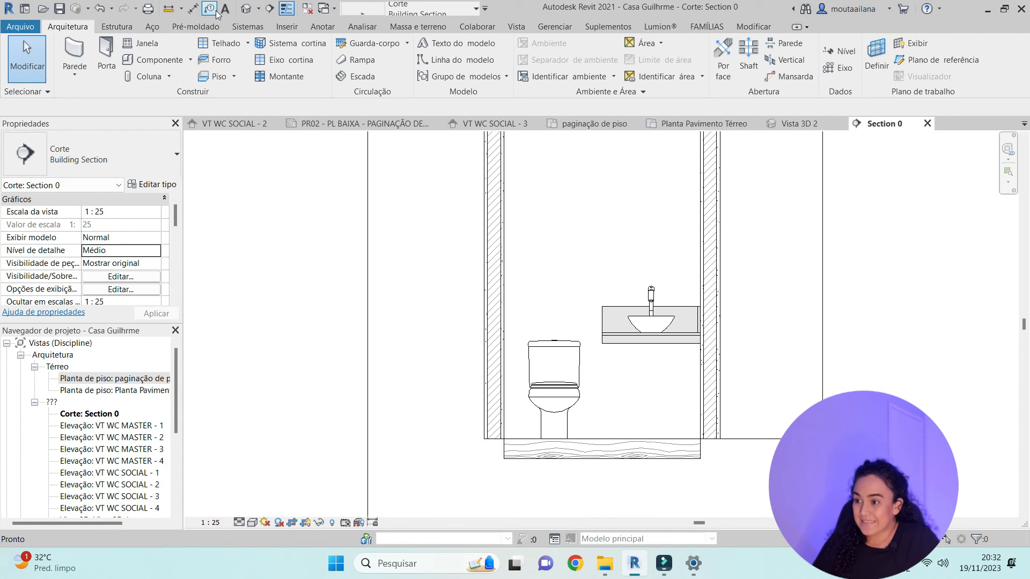
Dimension the height from the floor to the basin's rim, placing the dimension between the toilet and the countertop
{"action": "left_click", "coordinate": [192, 9]}
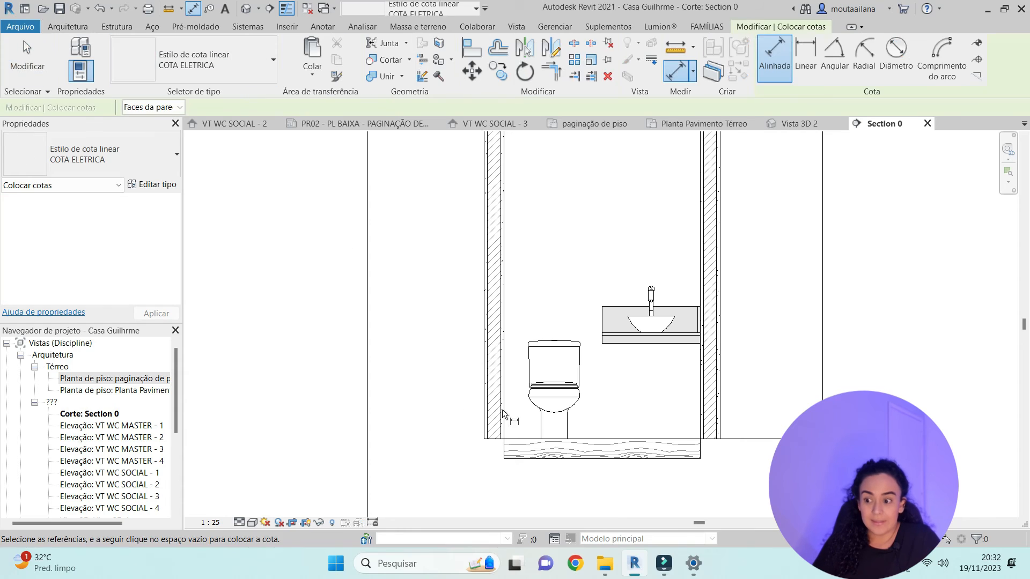
{"action": "left_click", "coordinate": [620, 448]}
{"action": "scroll", "coordinate": [626, 335], "scroll_direction": "up", "scroll_amount": 4}
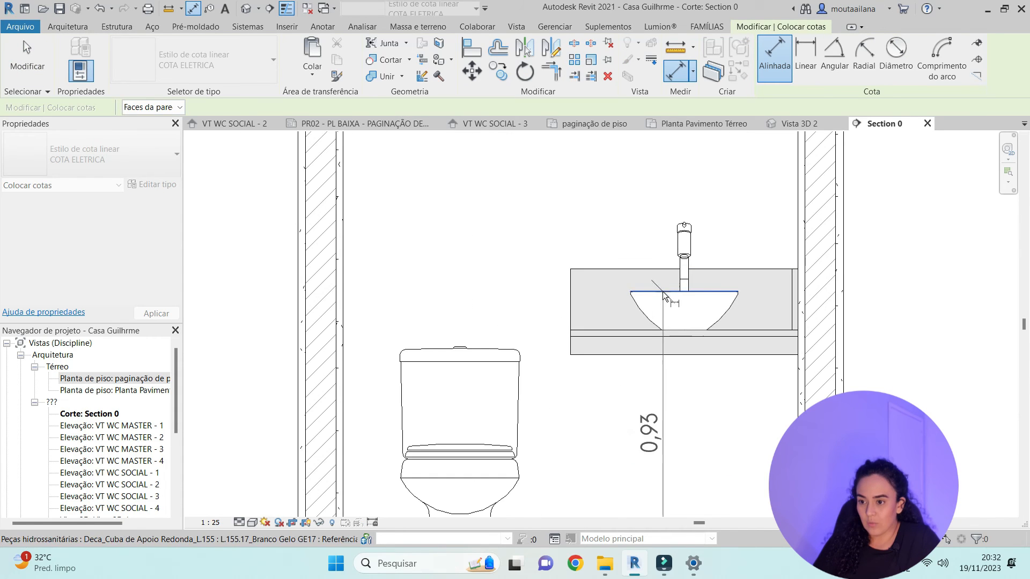
{"action": "left_click", "coordinate": [663, 292]}
{"action": "scroll", "coordinate": [650, 279], "scroll_direction": "down", "scroll_amount": 1}
{"action": "left_click", "coordinate": [584, 222]}
{"action": "key", "text": "Escape"}
{"action": "key", "text": "Escape"}
Lower the countertop together with its basin by 3 cm, to a level elevation of -0,0300
{"action": "left_click", "coordinate": [613, 268]}
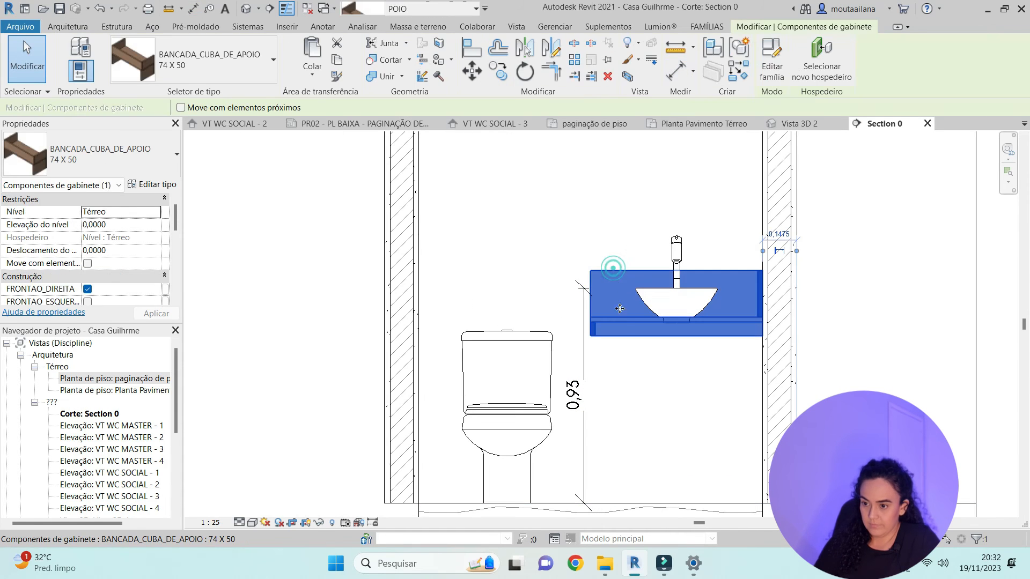
{"action": "key", "text": "Down"}
{"action": "key", "text": "Down"}
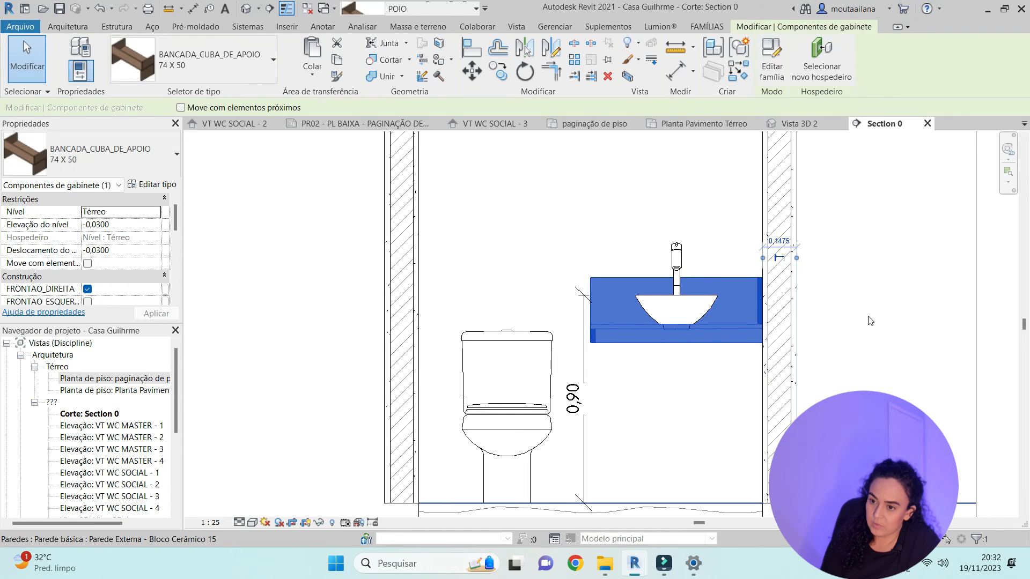
{"action": "left_click", "coordinate": [870, 321]}
Dimension the height from the floor to the countertop's top surface, placing the dimension outside the right wall
{"action": "left_click", "coordinate": [193, 9]}
{"action": "scroll", "coordinate": [610, 241], "scroll_direction": "down", "scroll_amount": 2}
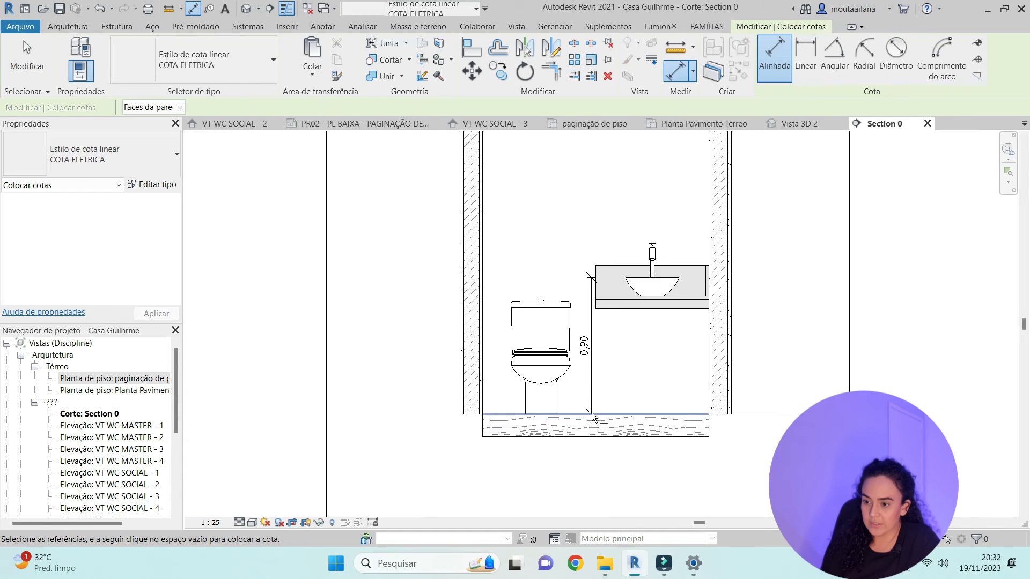
{"action": "scroll", "coordinate": [593, 417], "scroll_direction": "up", "scroll_amount": 1}
{"action": "left_click", "coordinate": [593, 415]}
{"action": "left_click", "coordinate": [622, 297]}
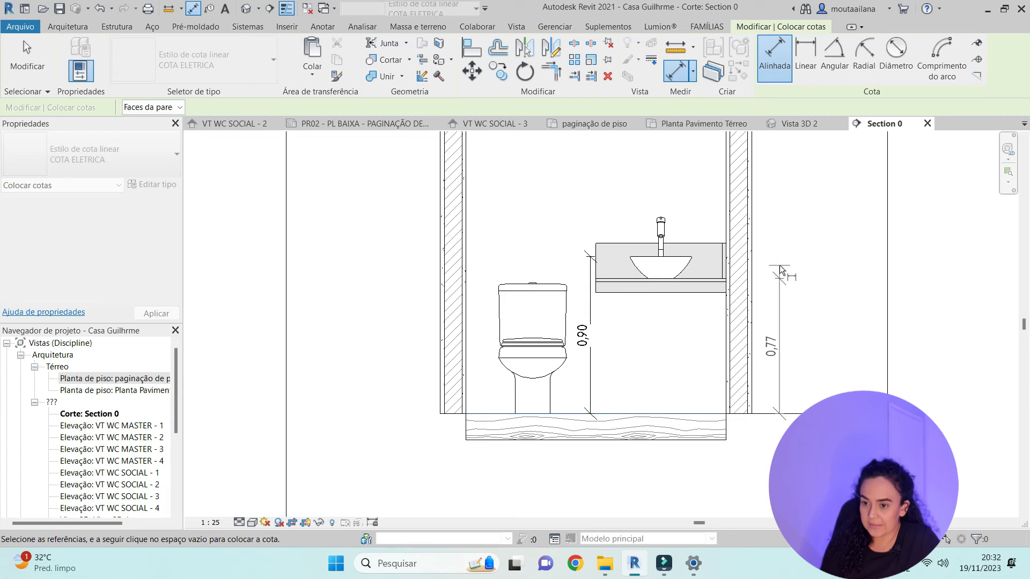
{"action": "left_click", "coordinate": [780, 265]}
Add a vertical dimension string across the countertop's skirt and backsplash heights, placed outside the right wall
{"action": "scroll", "coordinate": [701, 285], "scroll_direction": "up", "scroll_amount": 1}
{"action": "left_click", "coordinate": [707, 275]}
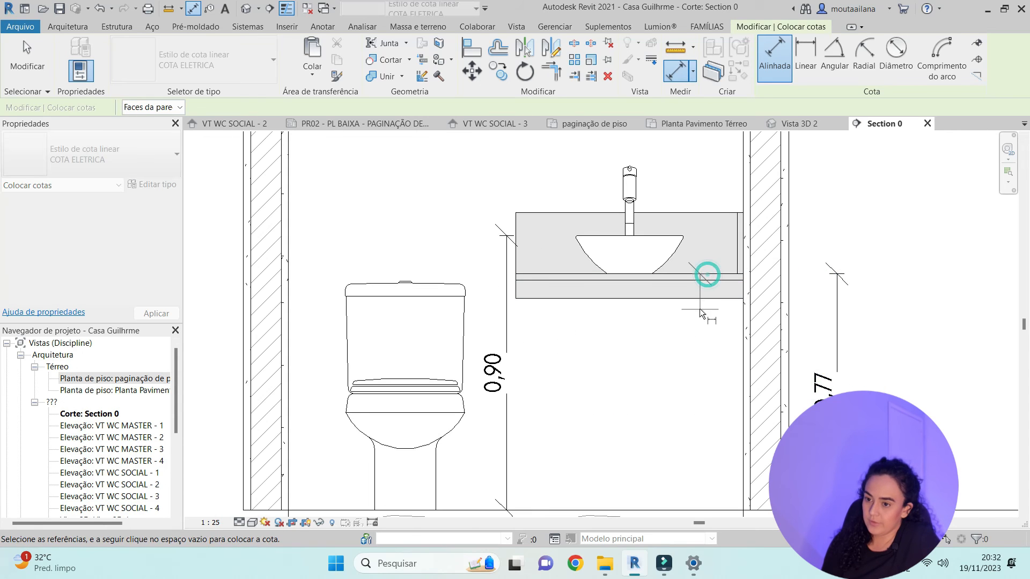
{"action": "left_click", "coordinate": [692, 299]}
{"action": "left_click", "coordinate": [724, 207]}
{"action": "left_click", "coordinate": [881, 203]}
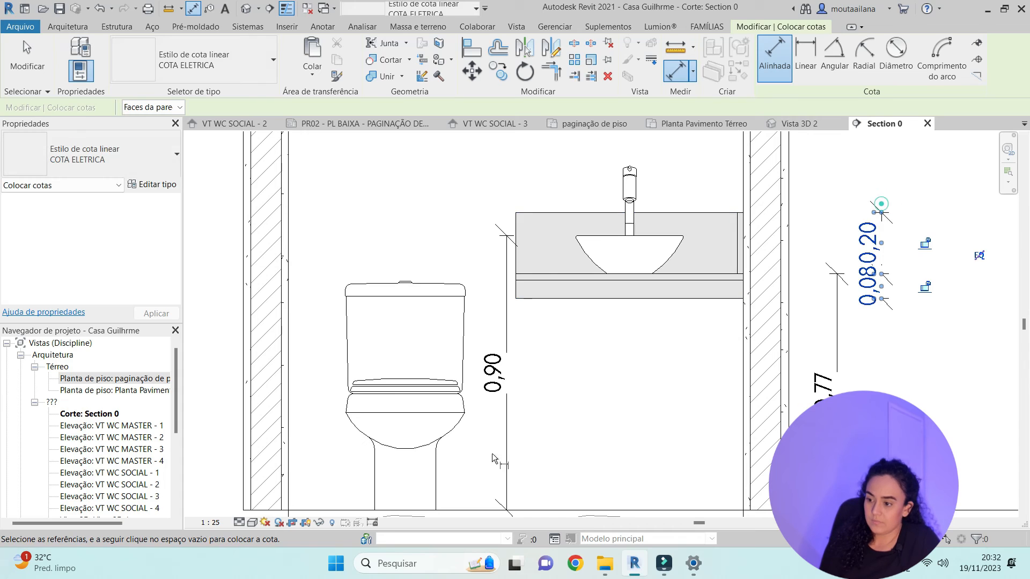
Move the skirt and backsplash dimension string between the toilet and the countertop, pulling the skirt's text clear of the backsplash's text
{"action": "scroll", "coordinate": [356, 435], "scroll_direction": "down", "scroll_amount": 1}
{"action": "scroll", "coordinate": [709, 277], "scroll_direction": "up", "scroll_amount": 1}
{"action": "key", "text": "Escape"}
{"action": "left_click_drag", "start_coordinate": [759, 326], "coordinate": [301, 344]}
{"action": "key", "text": "Escape"}
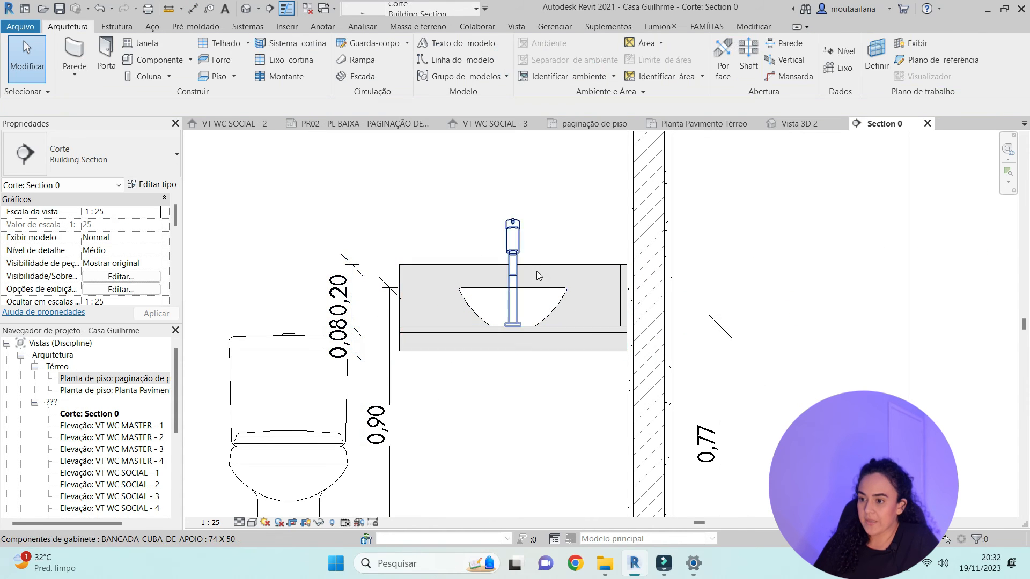
{"action": "left_click", "coordinate": [367, 363]}
{"action": "left_click_drag", "start_coordinate": [343, 337], "coordinate": [309, 303]}
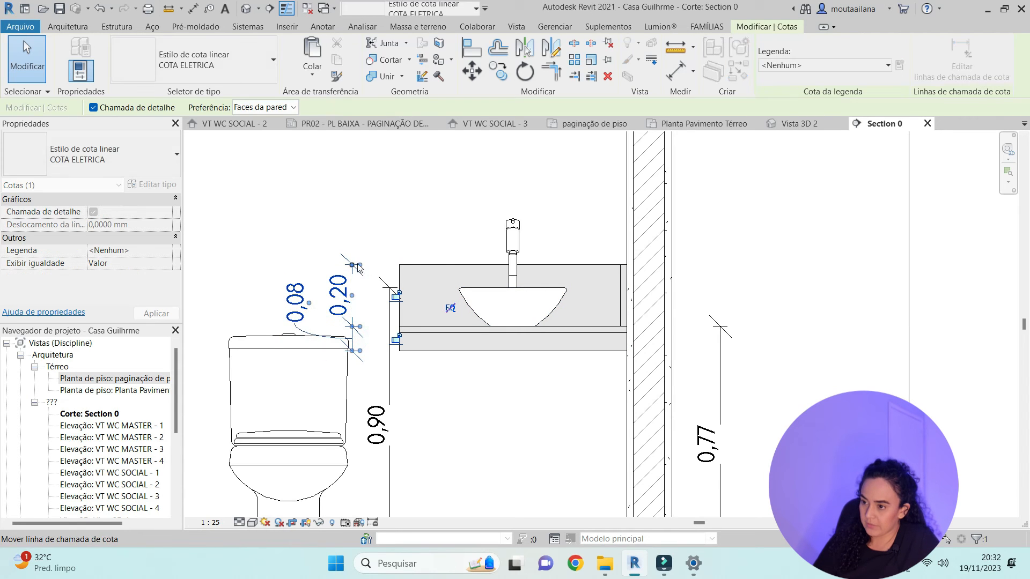
{"action": "left_click", "coordinate": [321, 191]}
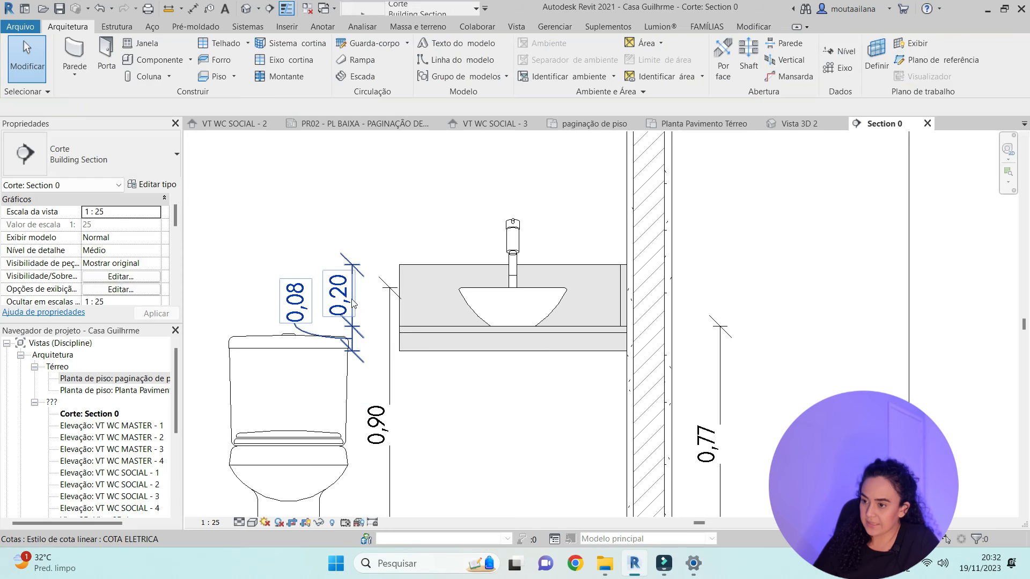
{"action": "left_click", "coordinate": [354, 305]}
In the countertop's type properties, set ALTURA_FRONTAO to 0,1600 and ALTURA_SAIA to 0,0400
{"action": "left_click", "coordinate": [425, 268]}
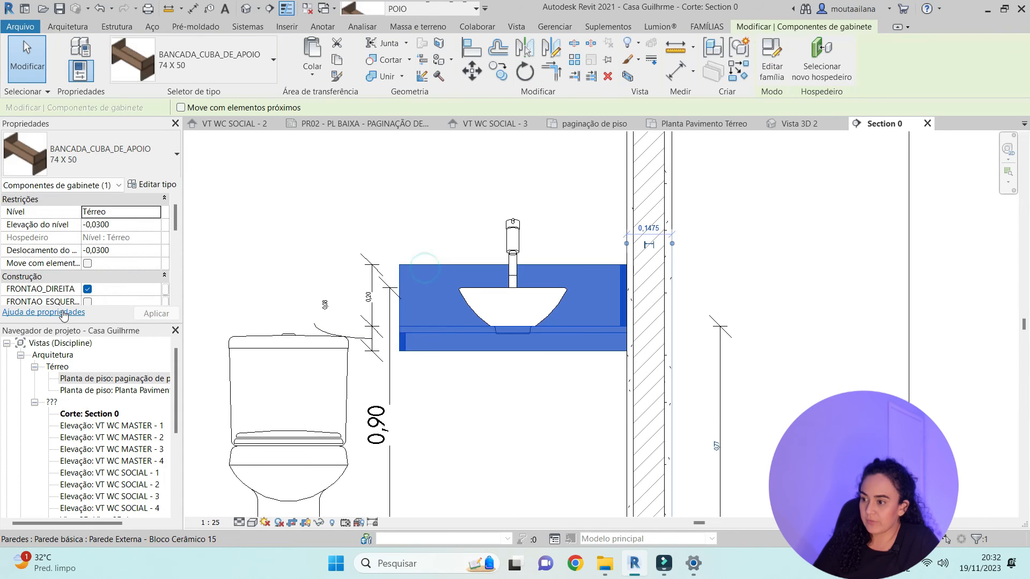
{"action": "scroll", "coordinate": [122, 275], "scroll_direction": "down", "scroll_amount": 5}
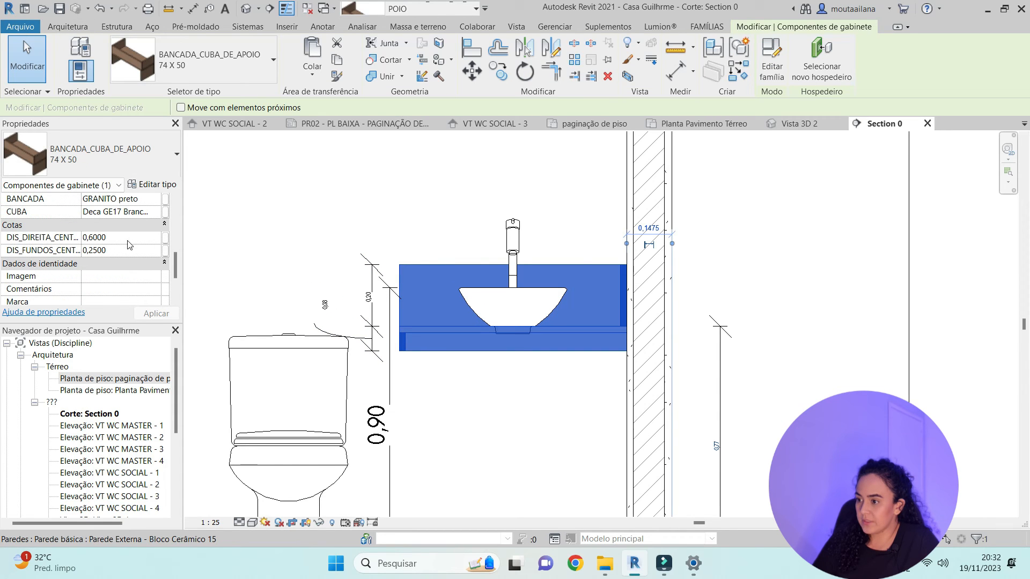
{"action": "scroll", "coordinate": [138, 261], "scroll_direction": "down", "scroll_amount": 3}
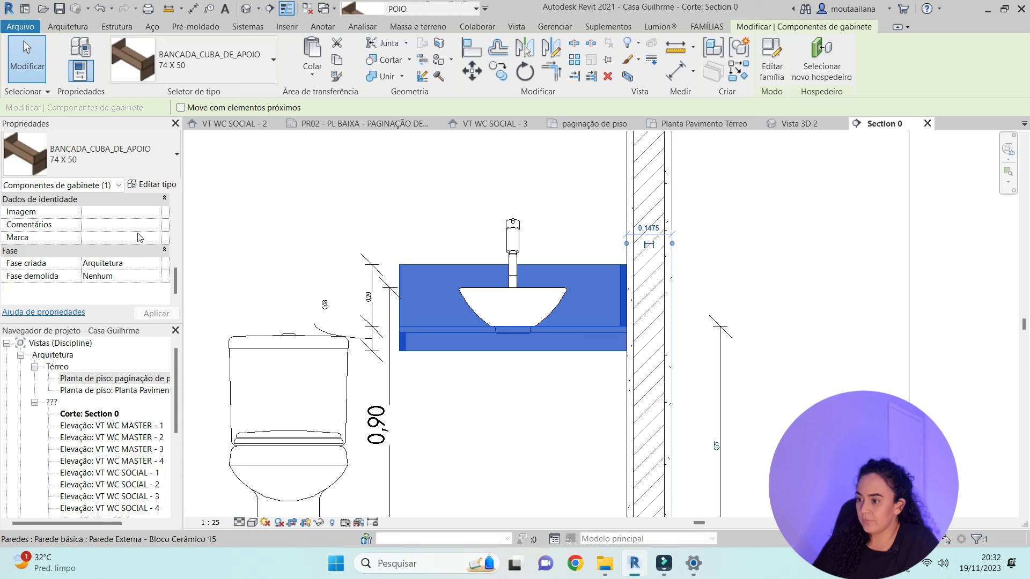
{"action": "left_click", "coordinate": [160, 186]}
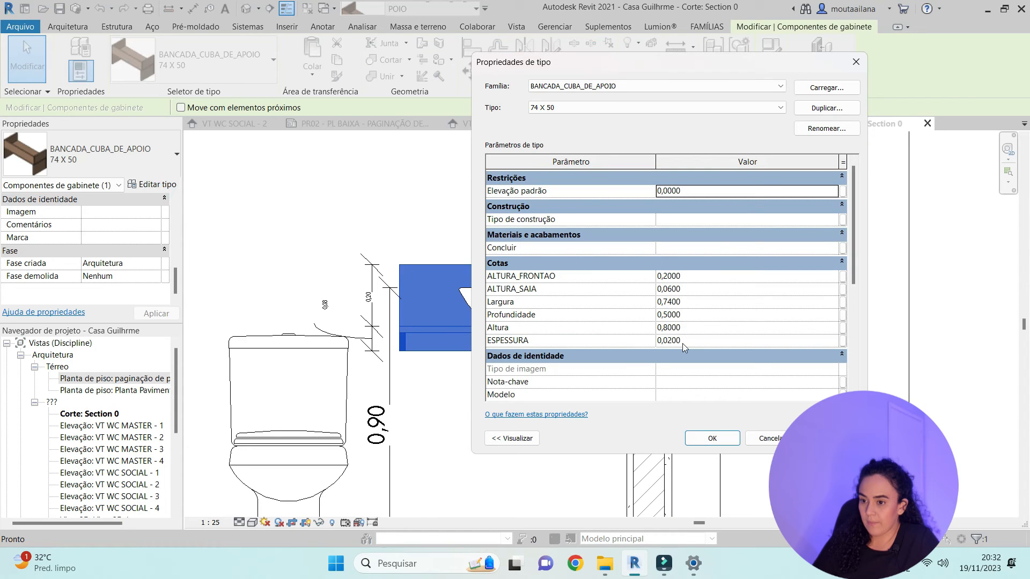
{"action": "left_click", "coordinate": [712, 276]}
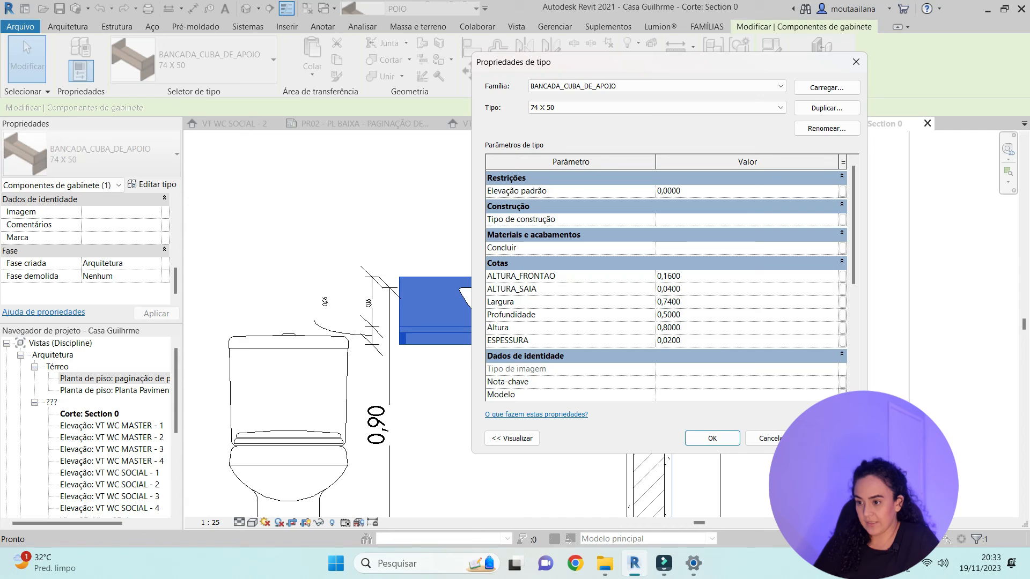
{"action": "left_click", "coordinate": [739, 438]}
{"action": "key", "text": "Escape"}
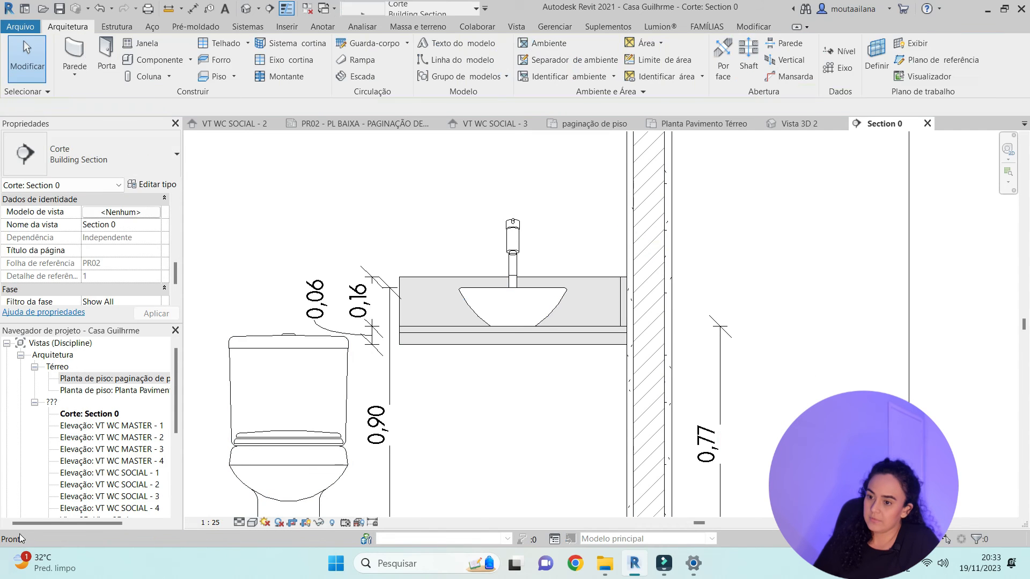
Examine the section from floor to ceiling, checking the countertop's position against the toilet and the walls
{"action": "scroll", "coordinate": [433, 471], "scroll_direction": "down", "scroll_amount": 4}
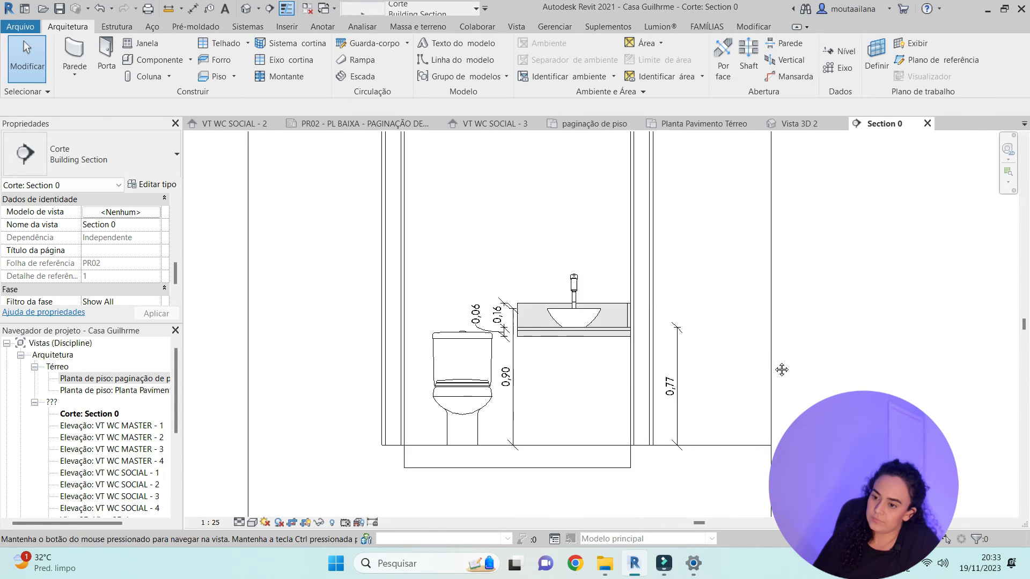
{"action": "scroll", "coordinate": [531, 368], "scroll_direction": "up", "scroll_amount": 2}
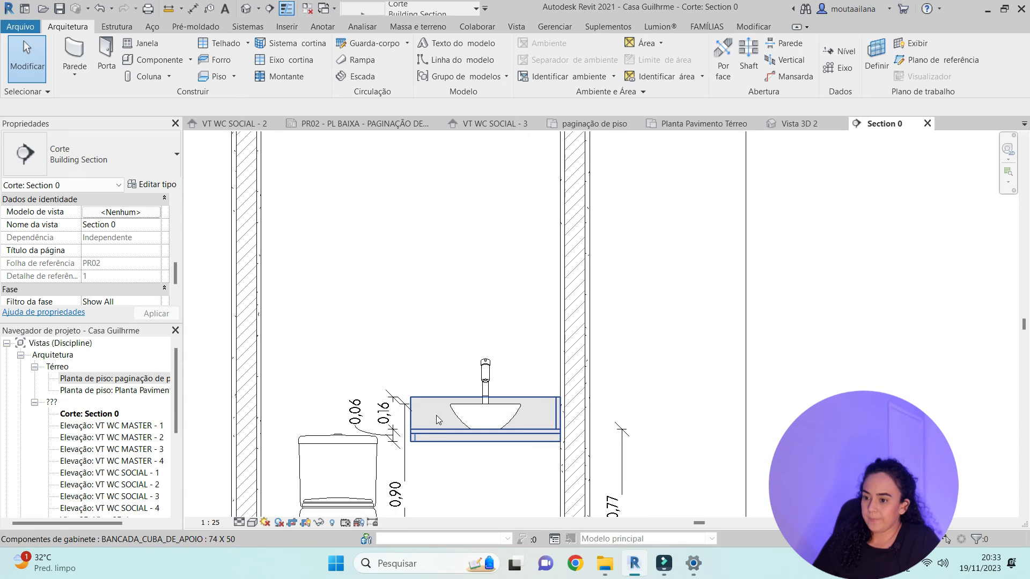
{"action": "scroll", "coordinate": [440, 385], "scroll_direction": "down", "scroll_amount": 2}
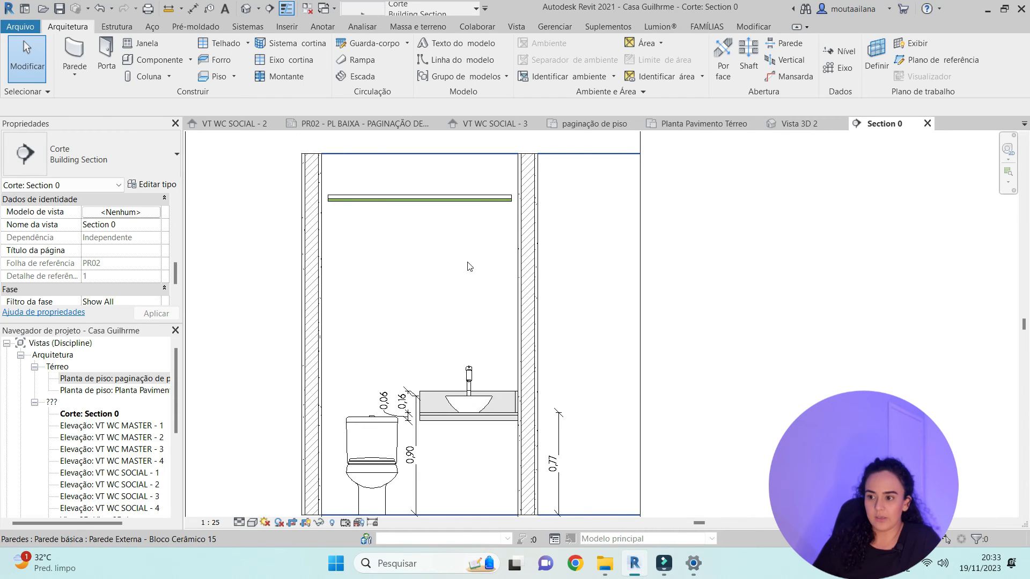
{"action": "scroll", "coordinate": [426, 391], "scroll_direction": "up", "scroll_amount": 2}
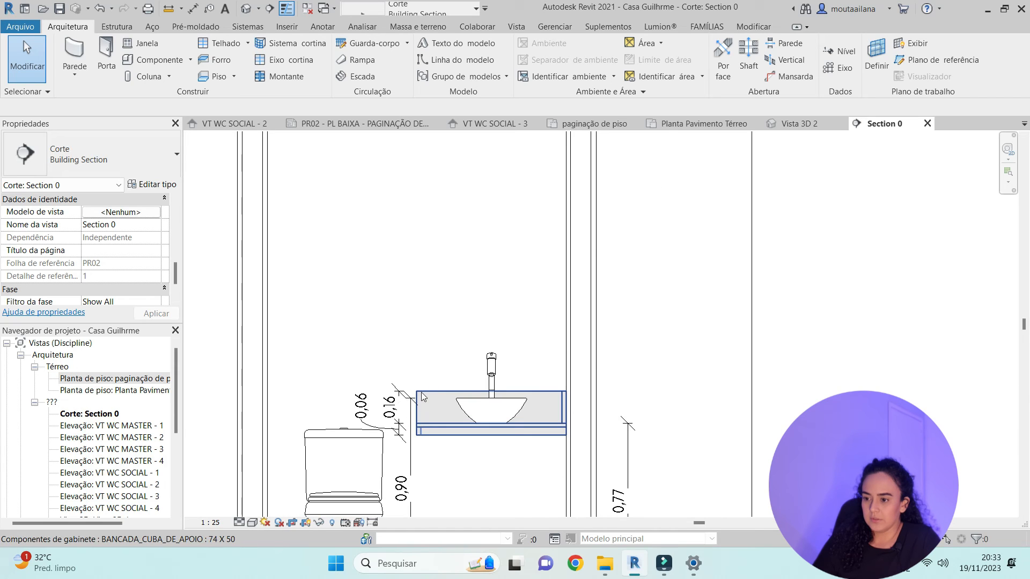
{"action": "scroll", "coordinate": [502, 424], "scroll_direction": "down", "scroll_amount": 1}
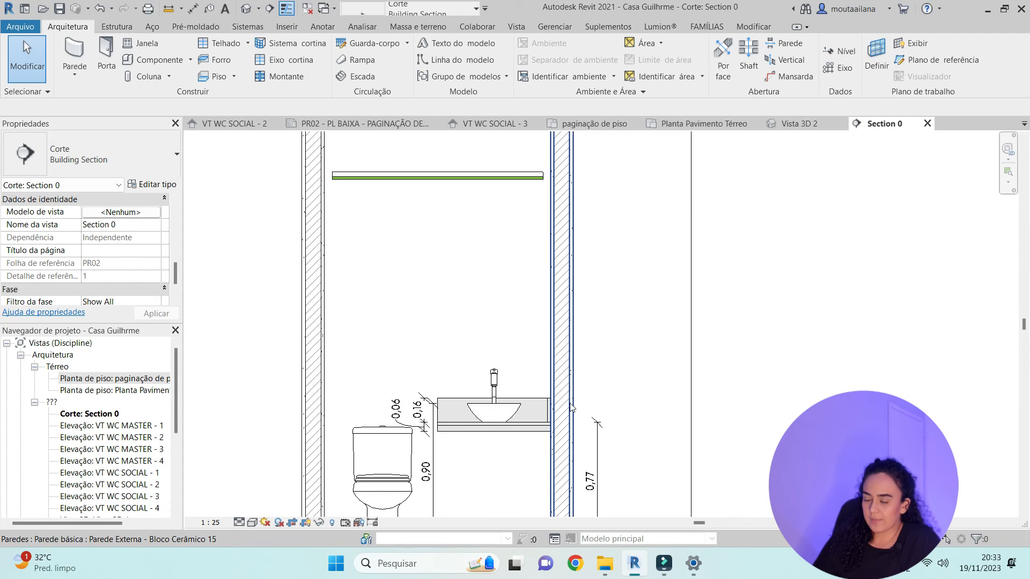
{"action": "scroll", "coordinate": [493, 322], "scroll_direction": "down", "scroll_amount": 2}
{"action": "scroll", "coordinate": [504, 413], "scroll_direction": "up", "scroll_amount": 3}
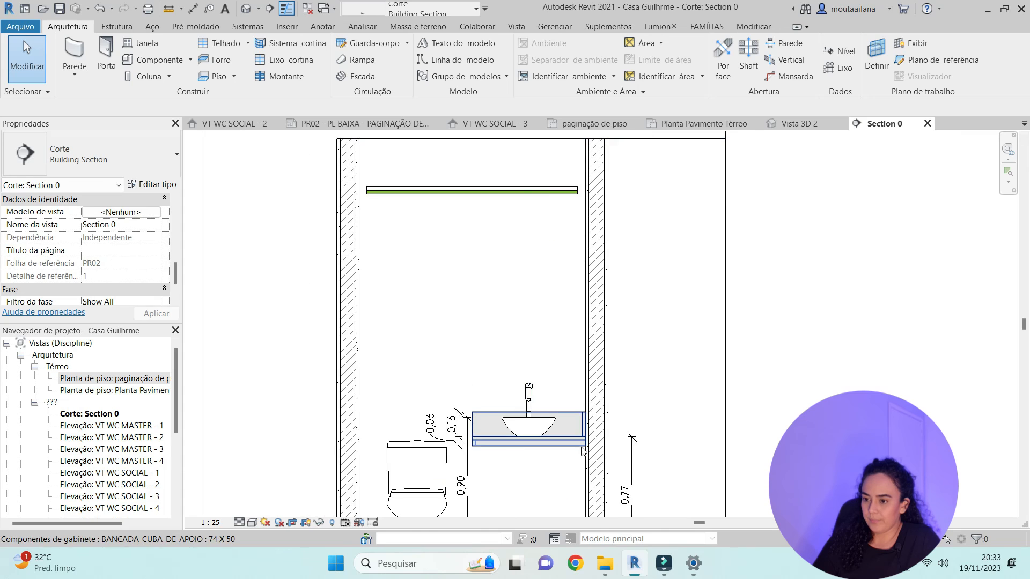
{"action": "left_click", "coordinate": [471, 285]}
{"action": "key", "text": "Escape"}
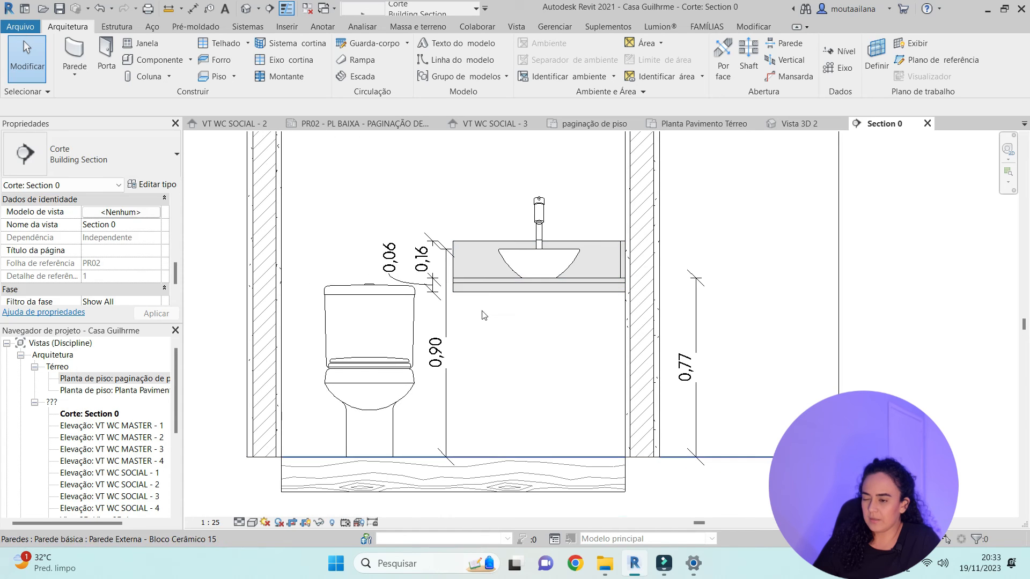
Move the basin height dimension underneath the basin and shift its text off the dimension line with a leader
{"action": "scroll", "coordinate": [487, 321], "scroll_direction": "down", "scroll_amount": 4}
{"action": "left_click", "coordinate": [498, 351]}
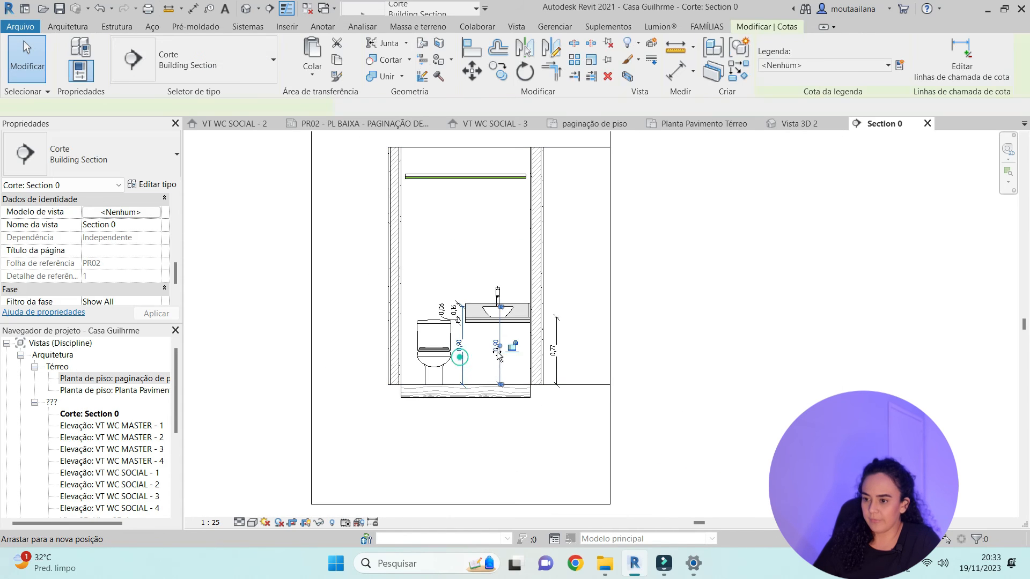
{"action": "scroll", "coordinate": [504, 352], "scroll_direction": "up", "scroll_amount": 4}
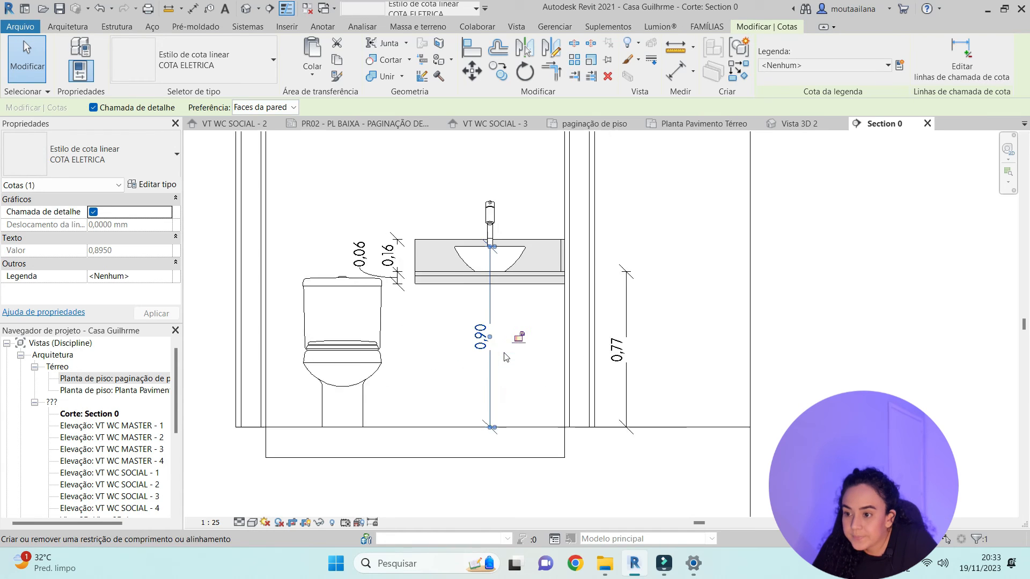
{"action": "key", "text": "Escape"}
{"action": "left_click_drag", "start_coordinate": [489, 398], "coordinate": [509, 398]}
{"action": "left_click_drag", "start_coordinate": [527, 350], "coordinate": [496, 382]}
{"action": "key", "text": "Escape"}
{"action": "scroll", "coordinate": [397, 434], "scroll_direction": "down", "scroll_amount": 2}
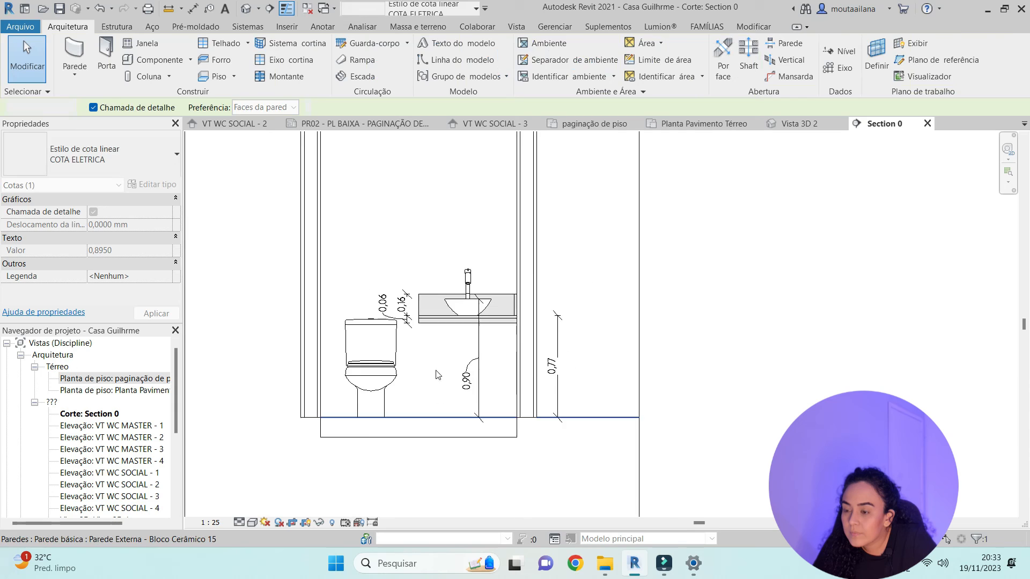
Add a horizontal dimension string above the faucet from the left wall's inner face through the countertop's edge to the right wall
{"action": "left_click", "coordinate": [193, 8]}
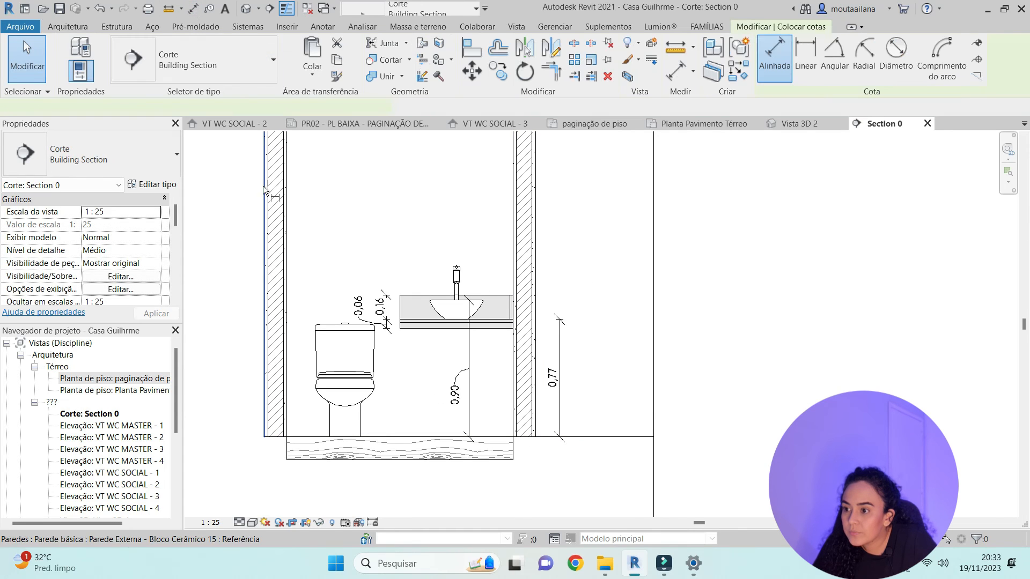
{"action": "left_click", "coordinate": [285, 209]}
{"action": "left_click", "coordinate": [514, 228]}
{"action": "left_click", "coordinate": [475, 256]}
{"action": "key", "text": "Escape"}
Try moving the skirt and backsplash dimension string onto the right wall
{"action": "left_click", "coordinate": [363, 325]}
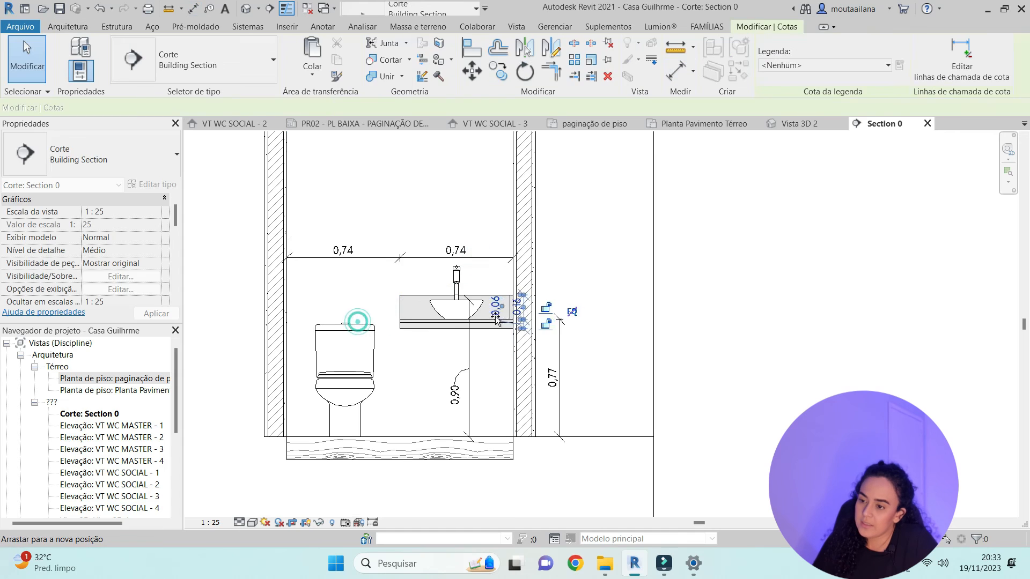
{"action": "key", "text": "Escape"}
{"action": "scroll", "coordinate": [533, 329], "scroll_direction": "down", "scroll_amount": 4}
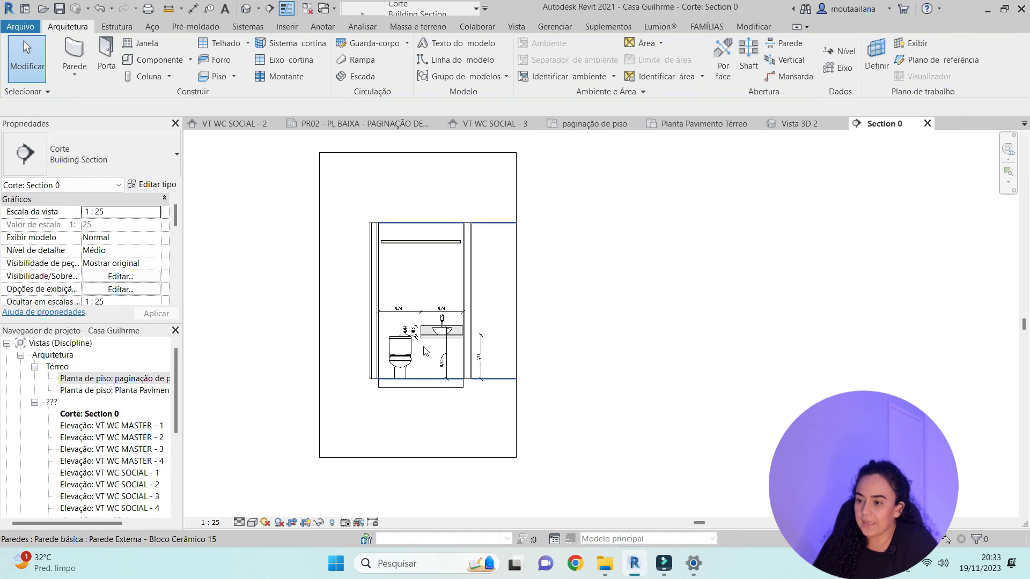
{"action": "left_click", "coordinate": [429, 458]}
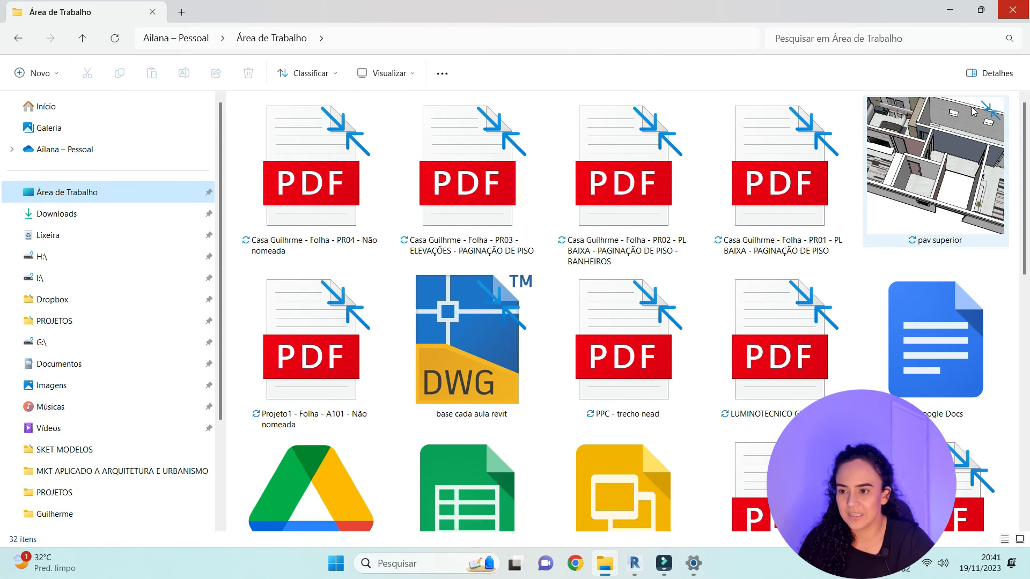
Switch to Revit, collapse the Arquitetura views, and open the print job's view/sheet set with views hidden so only sheets are listed
{"action": "left_click", "coordinate": [949, 10]}
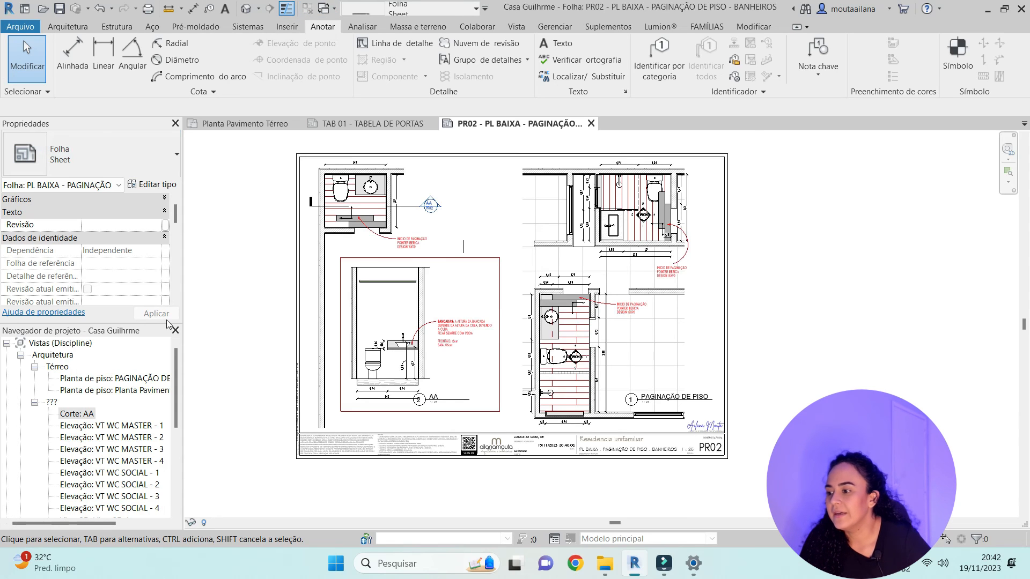
{"action": "left_click", "coordinate": [21, 356]}
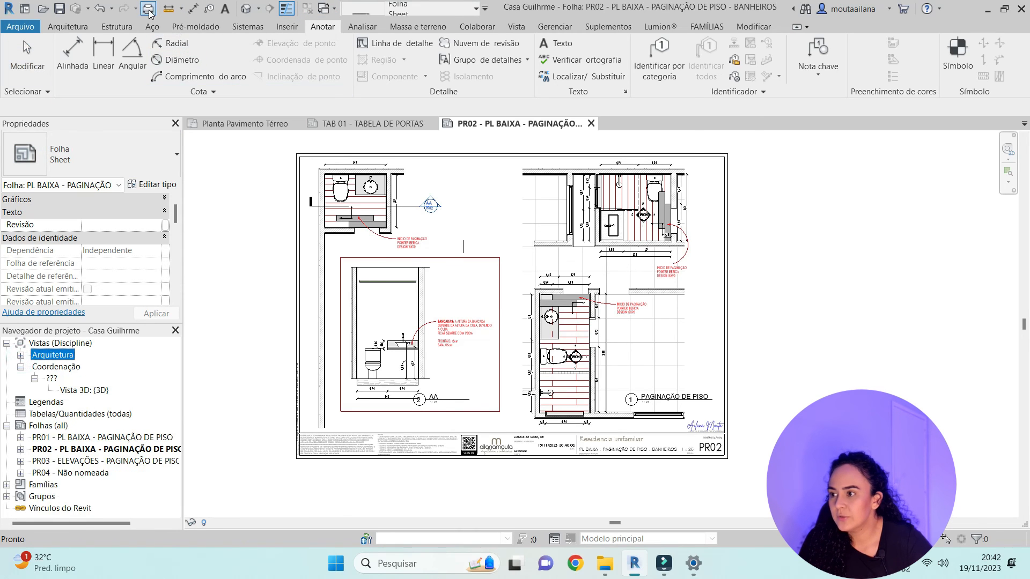
{"action": "left_click", "coordinate": [148, 9]}
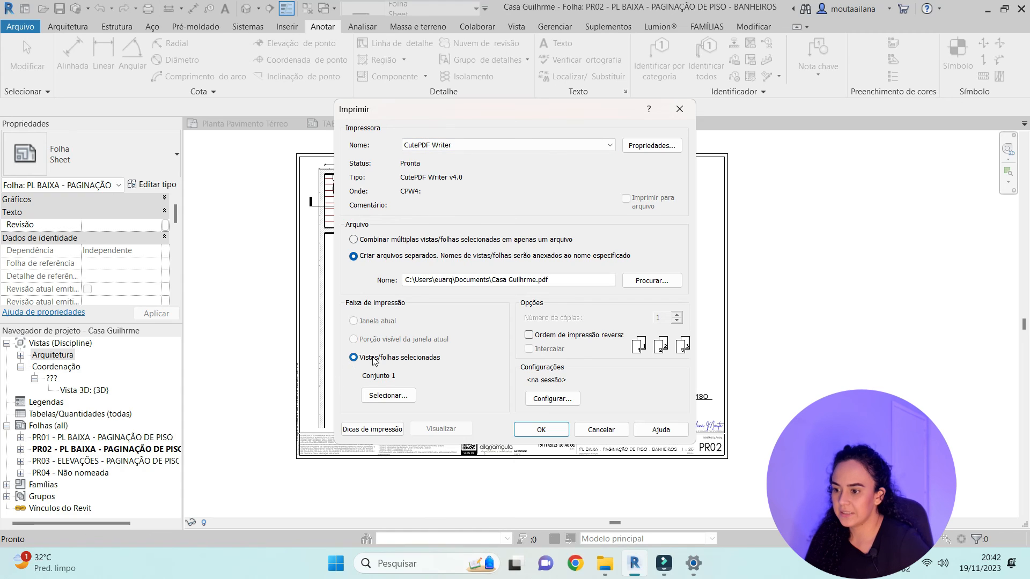
{"action": "left_click", "coordinate": [375, 400]}
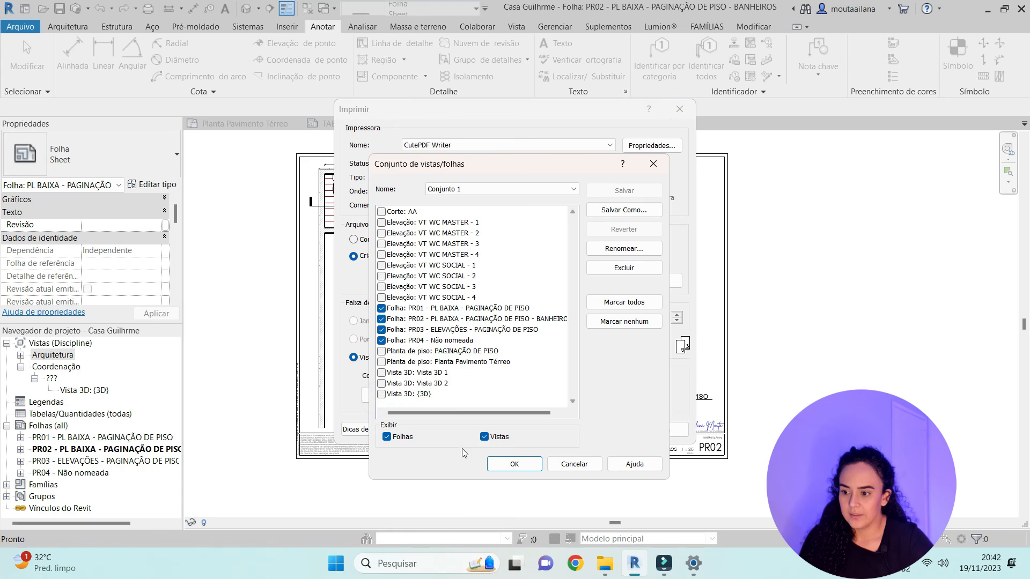
{"action": "left_click", "coordinate": [485, 437]}
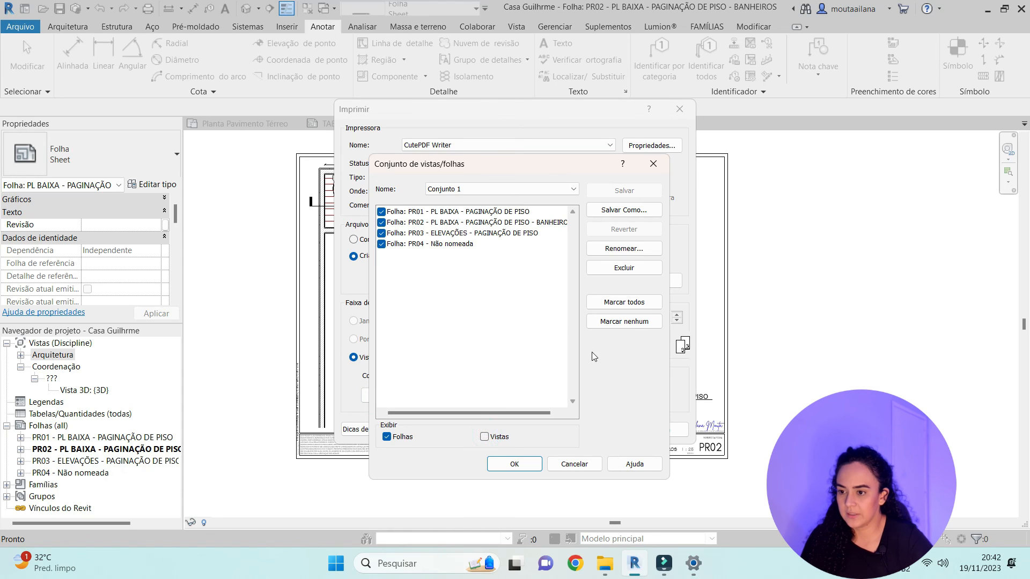
Include sheets PR01, PR02, PR03 and PR04 in the print set Conjunto 1 and accept the selection
{"action": "left_click", "coordinate": [381, 212]}
{"action": "left_click", "coordinate": [381, 223]}
{"action": "left_click", "coordinate": [381, 244]}
{"action": "left_click", "coordinate": [381, 233]}
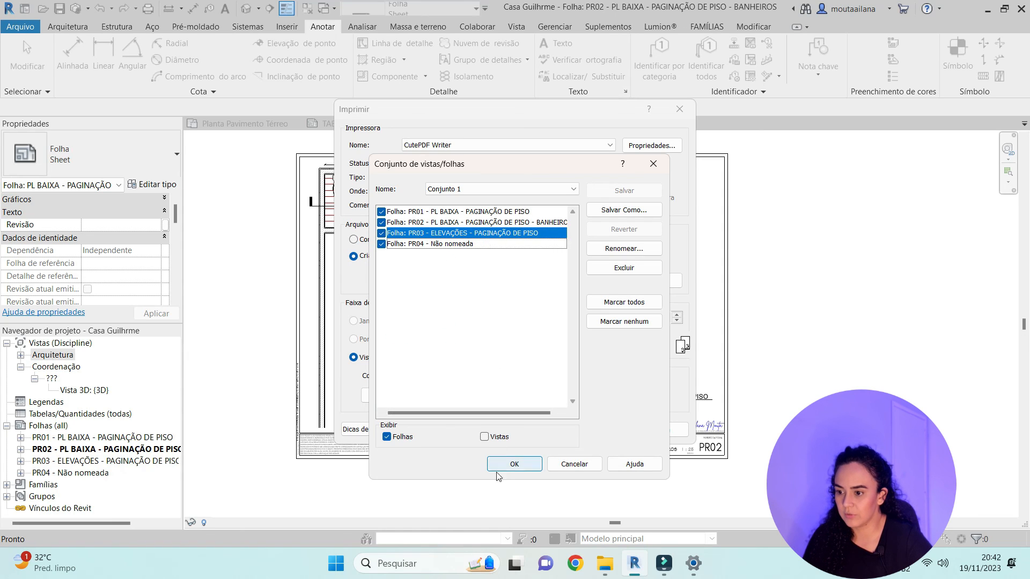
{"action": "left_click", "coordinate": [516, 472]}
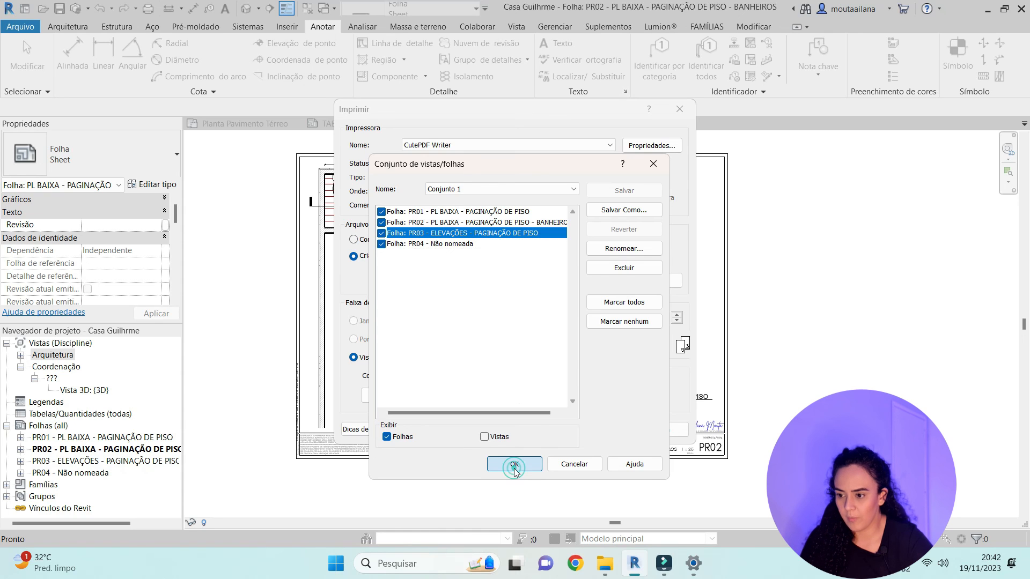
Confirm the print setup as A3 landscape, no margin, 100% zoom, high quality and colour, and print the four sheets as separate files
{"action": "left_click", "coordinate": [570, 400]}
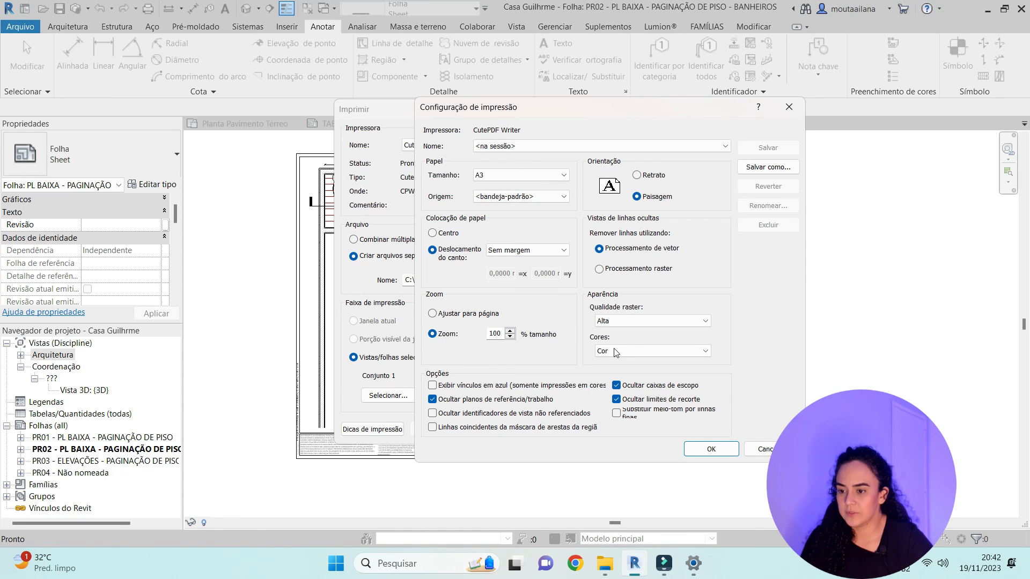
{"action": "left_click", "coordinate": [716, 449]}
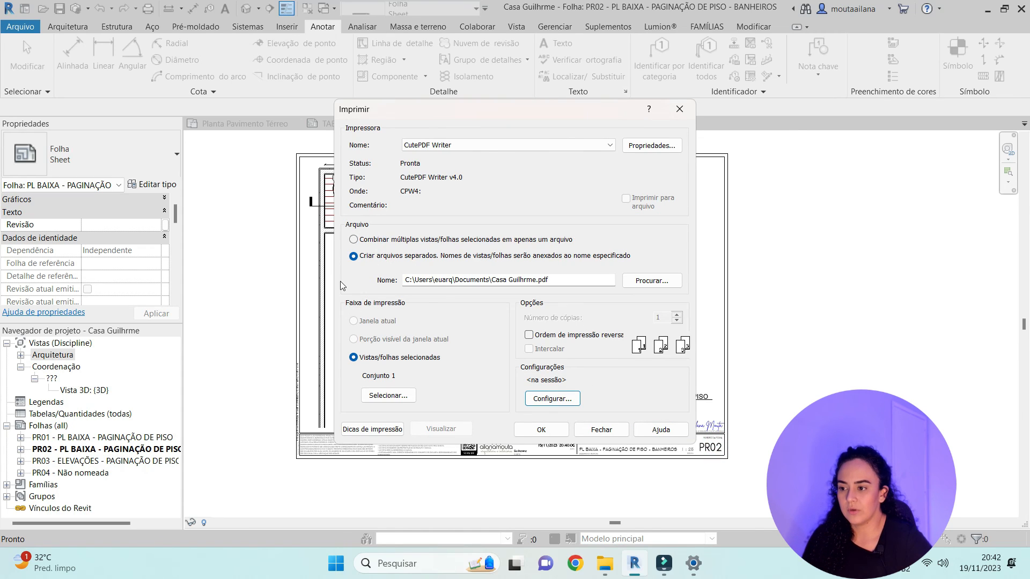
{"action": "left_click", "coordinate": [558, 432]}
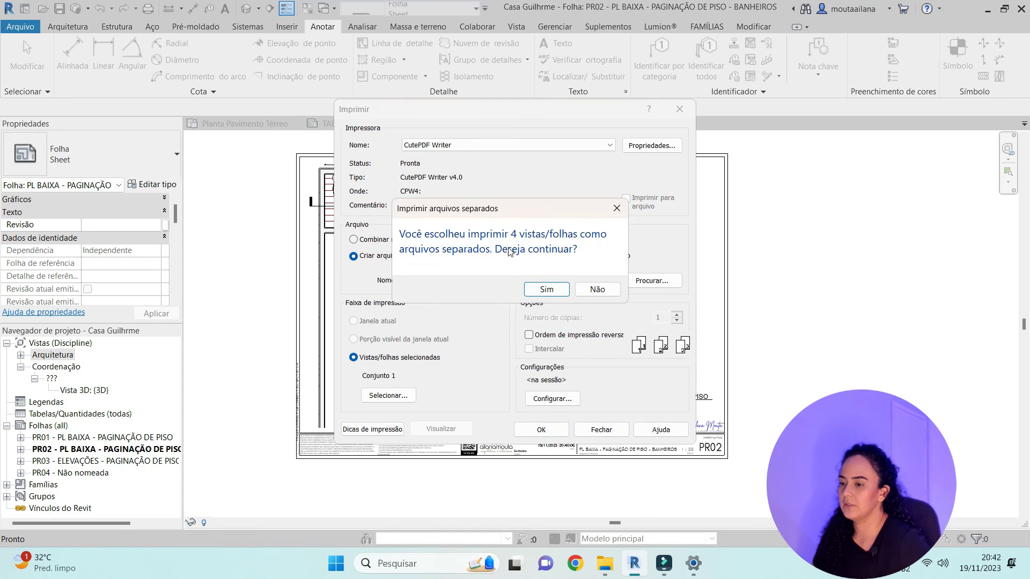
{"action": "left_click", "coordinate": [549, 290]}
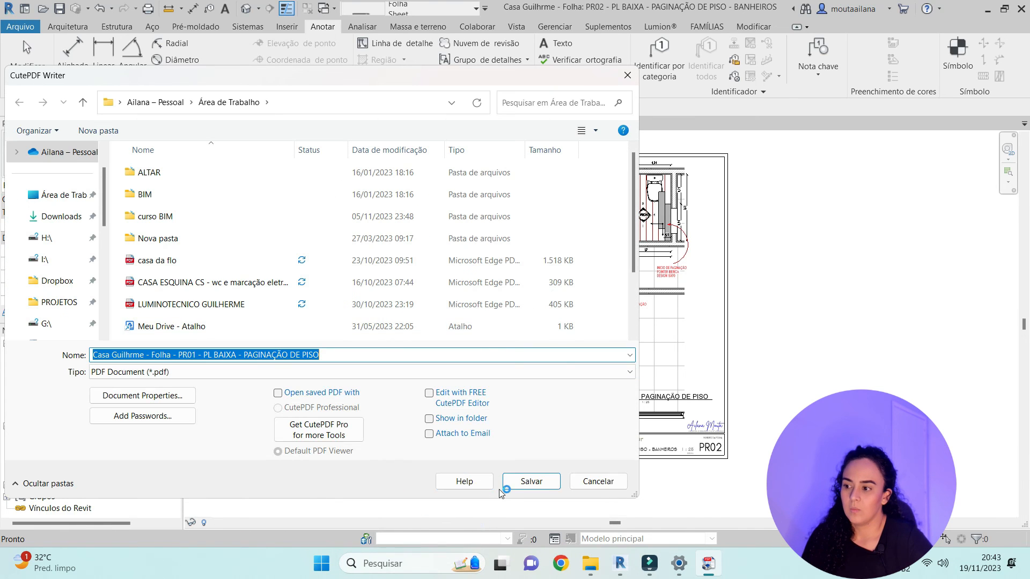
Save the PDFs of all printed sheets in the Área de Trabalho folder under their suggested file names
{"action": "left_click", "coordinate": [536, 481]}
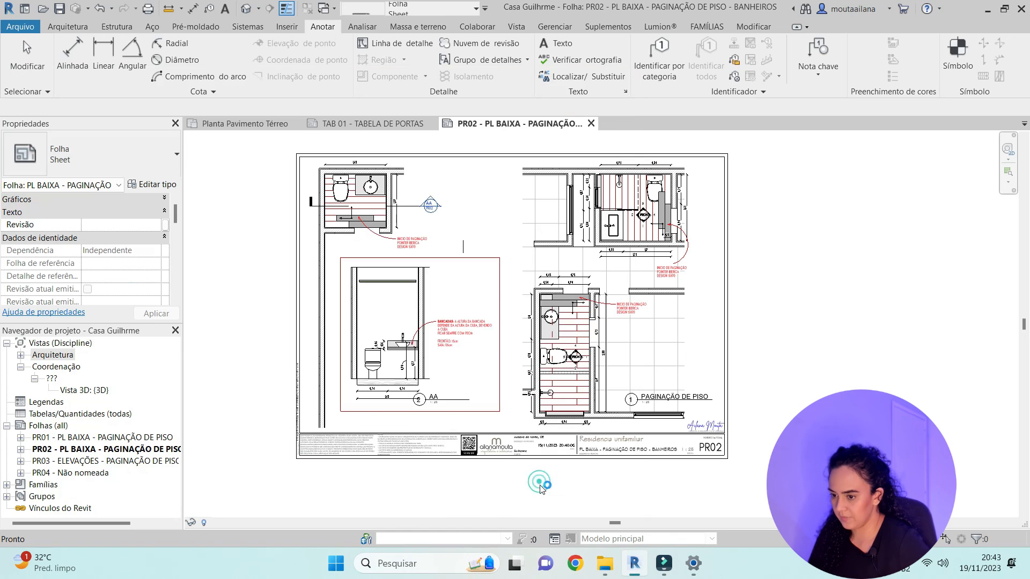
{"action": "left_click", "coordinate": [531, 482]}
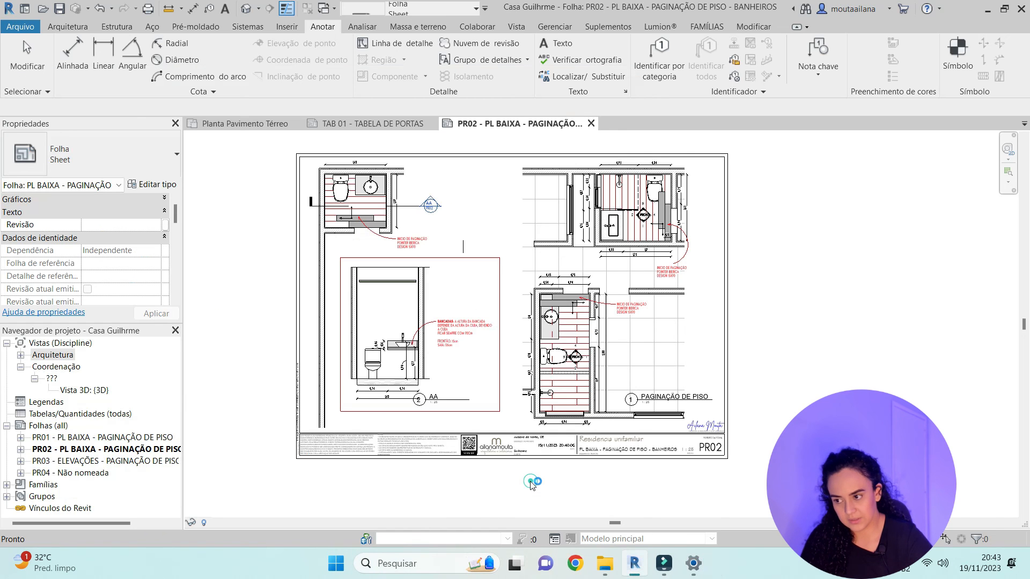
{"action": "left_click", "coordinate": [532, 481]}
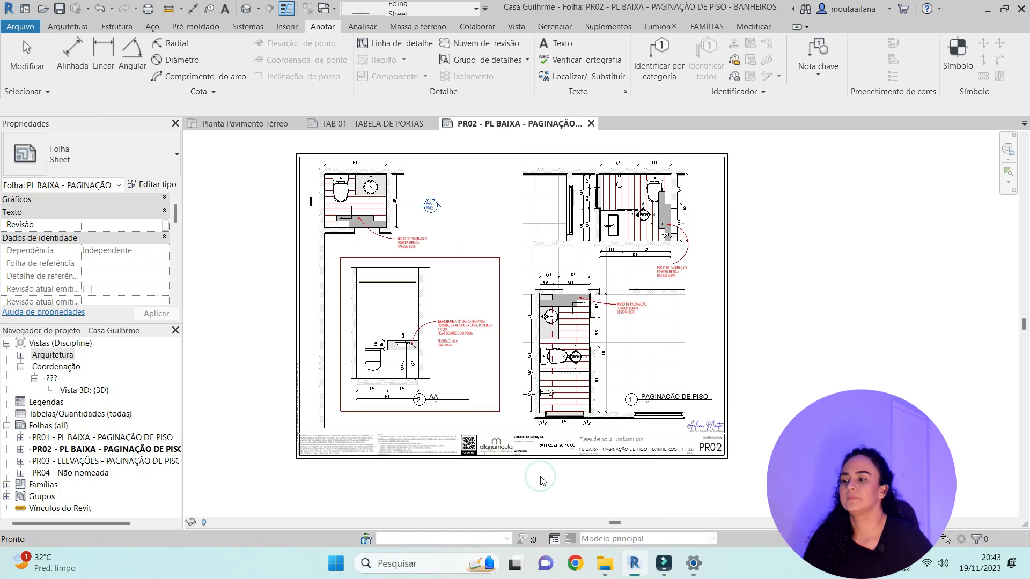
Switch to File Explorer and locate the printed sheet PDFs in the Área de Trabalho folder
{"action": "left_click", "coordinate": [604, 564]}
{"action": "left_click", "coordinate": [97, 219]}
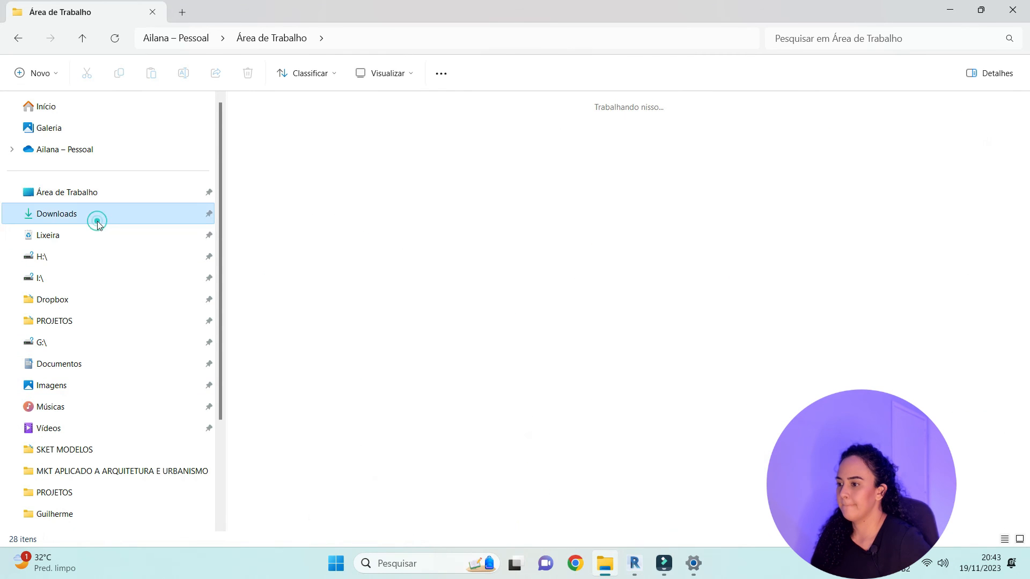
{"action": "left_click", "coordinate": [99, 195]}
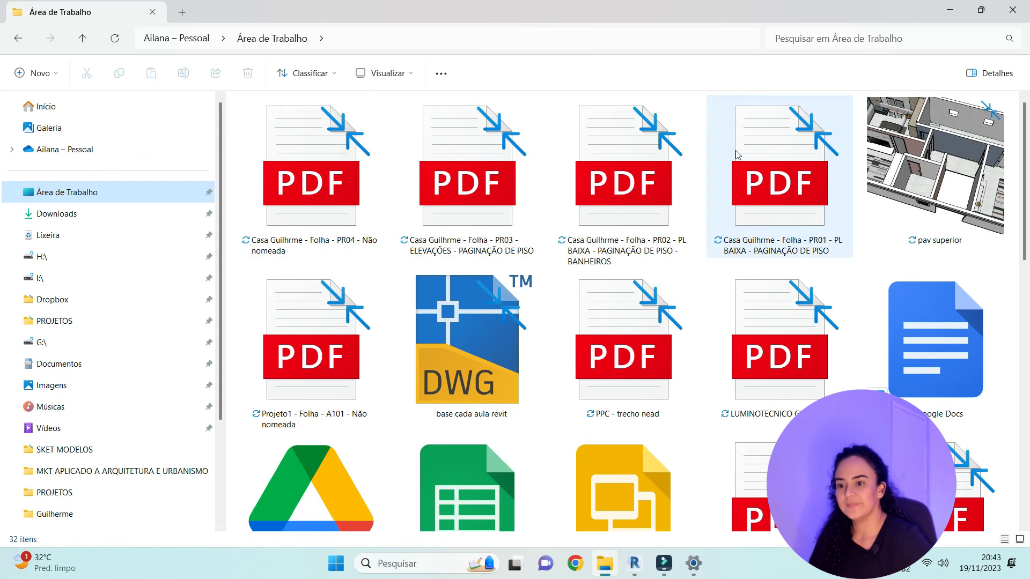
{"action": "left_click", "coordinate": [491, 202]}
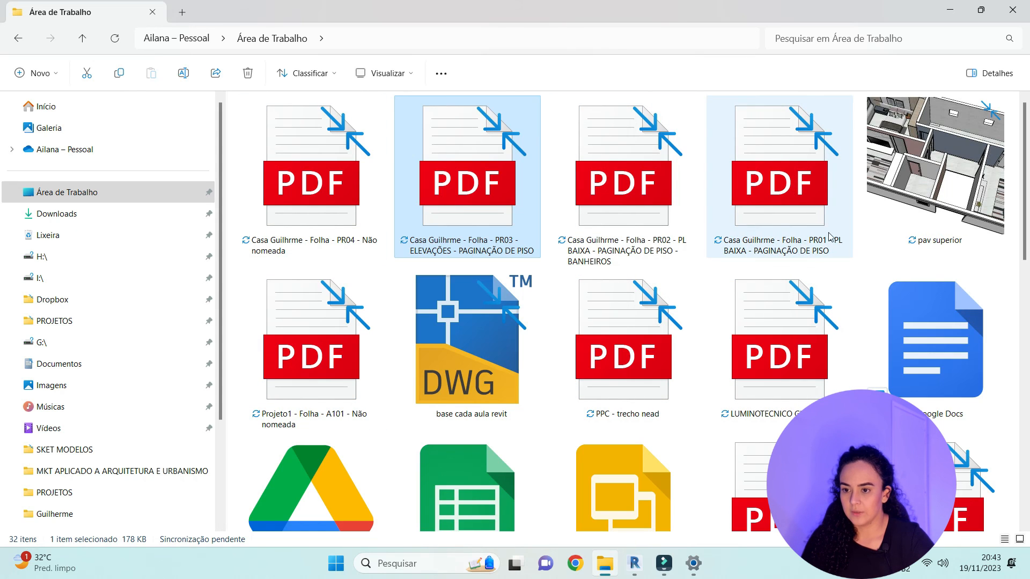
Open the PR01, PR02, PR03 and PR04 PDFs in turn and examine the print quality of the PR04 elevations up close
{"action": "double_click", "coordinate": [817, 183]}
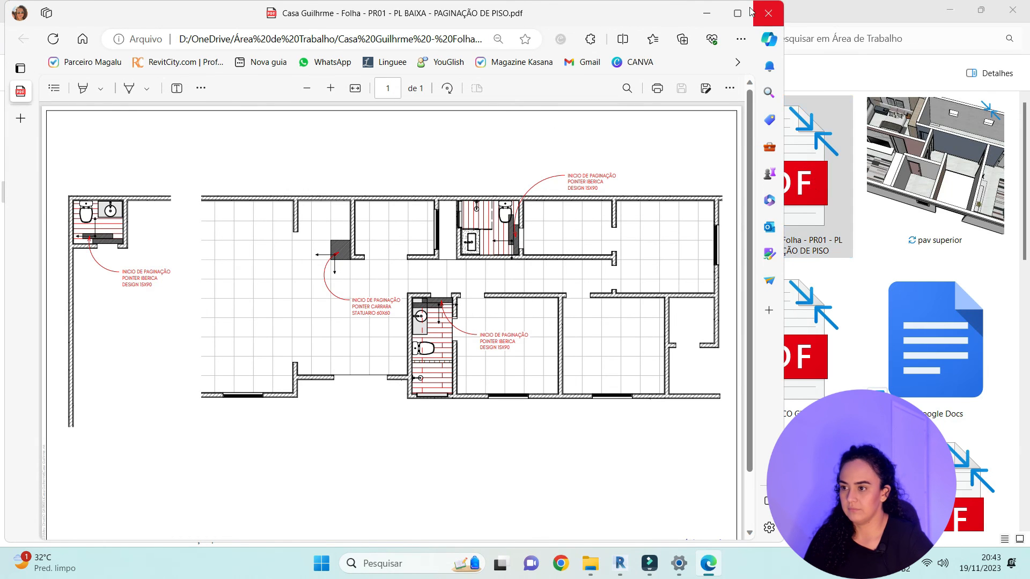
{"action": "left_click", "coordinate": [706, 14]}
{"action": "double_click", "coordinate": [646, 195]}
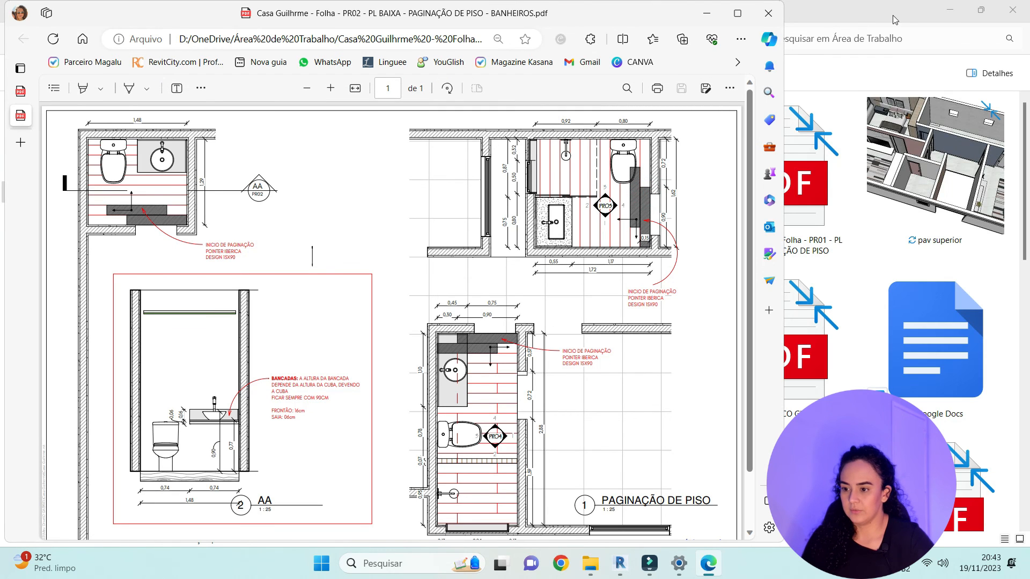
{"action": "left_click", "coordinate": [818, 177]}
{"action": "double_click", "coordinate": [429, 239]}
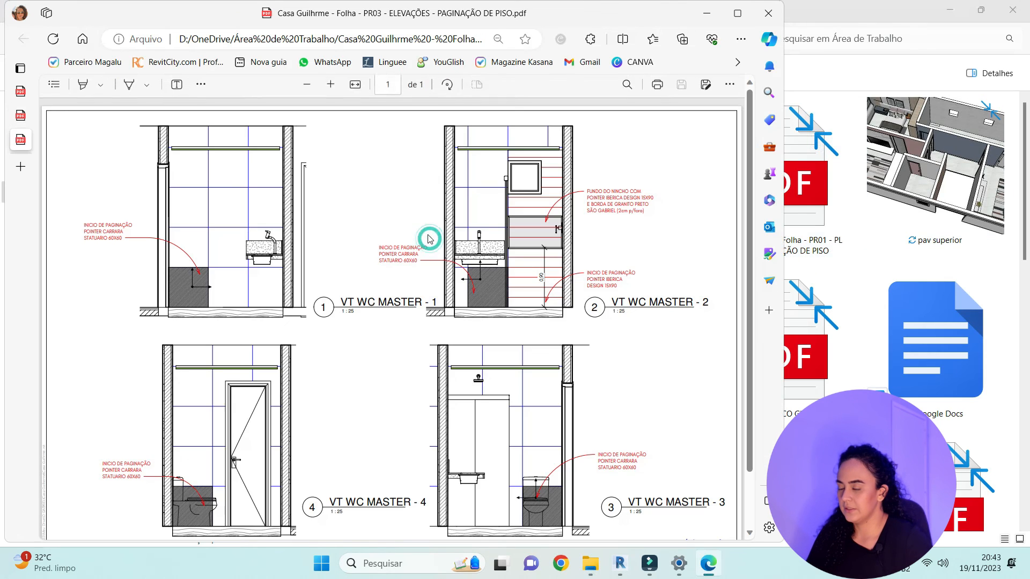
{"action": "left_click", "coordinate": [814, 158]}
{"action": "double_click", "coordinate": [294, 229]}
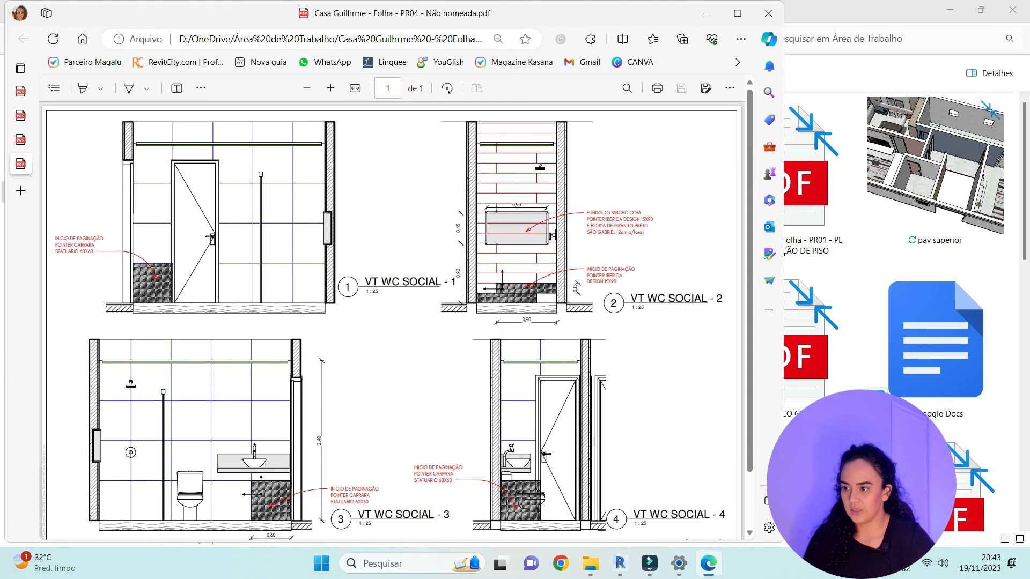
{"action": "scroll", "coordinate": [590, 206], "scroll_direction": "up", "scroll_amount": 5, "text": "ctrl"}
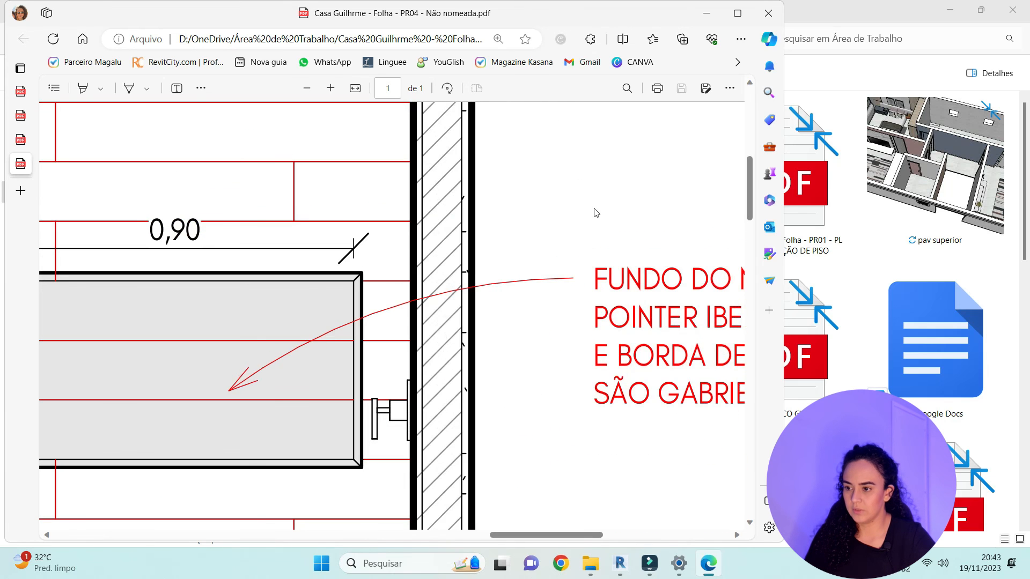